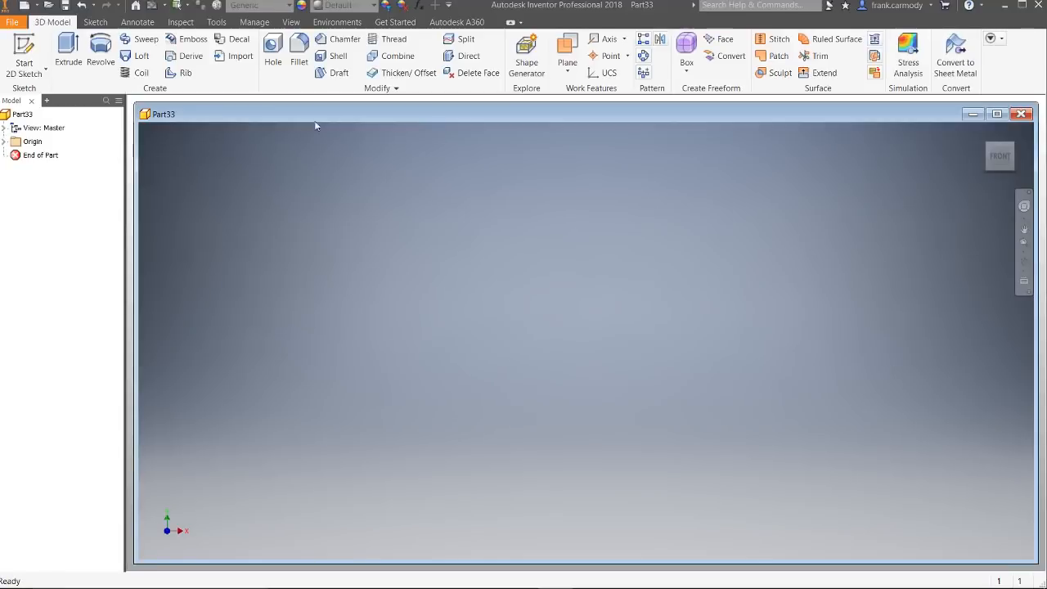
Step: Maximize the part window and save the new part as 2DTools.ipt in the Project folder, replacing the existing file
{"action": "double_click", "coordinate": [323, 113]}
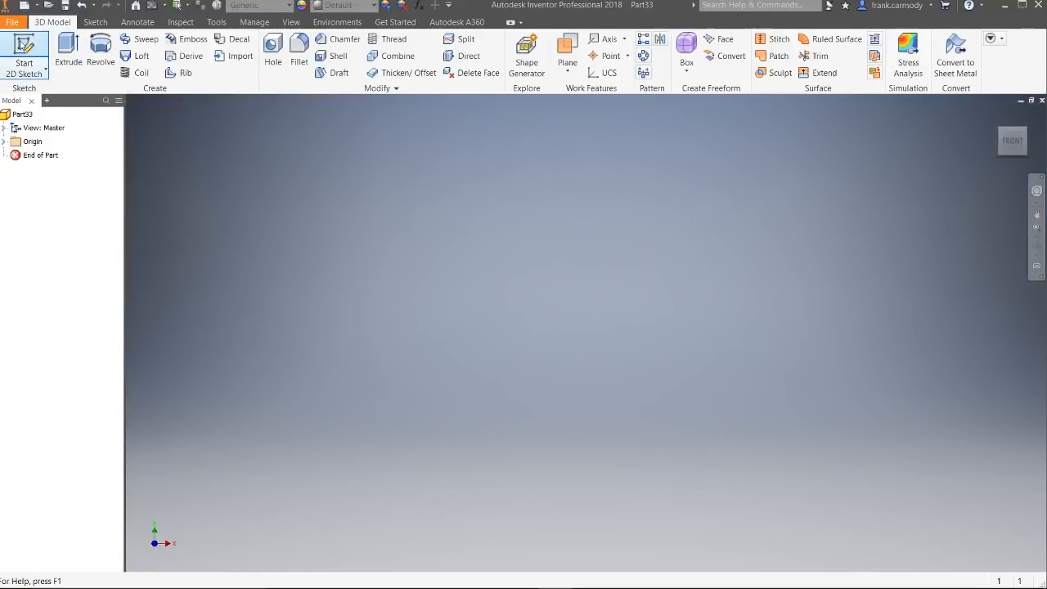
{"action": "key", "text": "alt+f"}
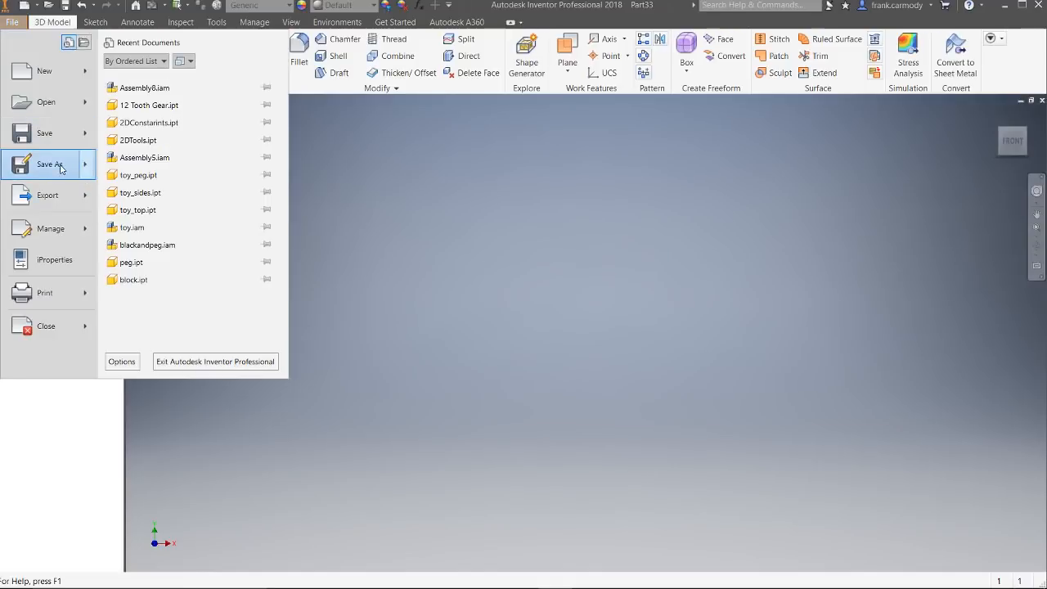
{"action": "left_click", "coordinate": [62, 167]}
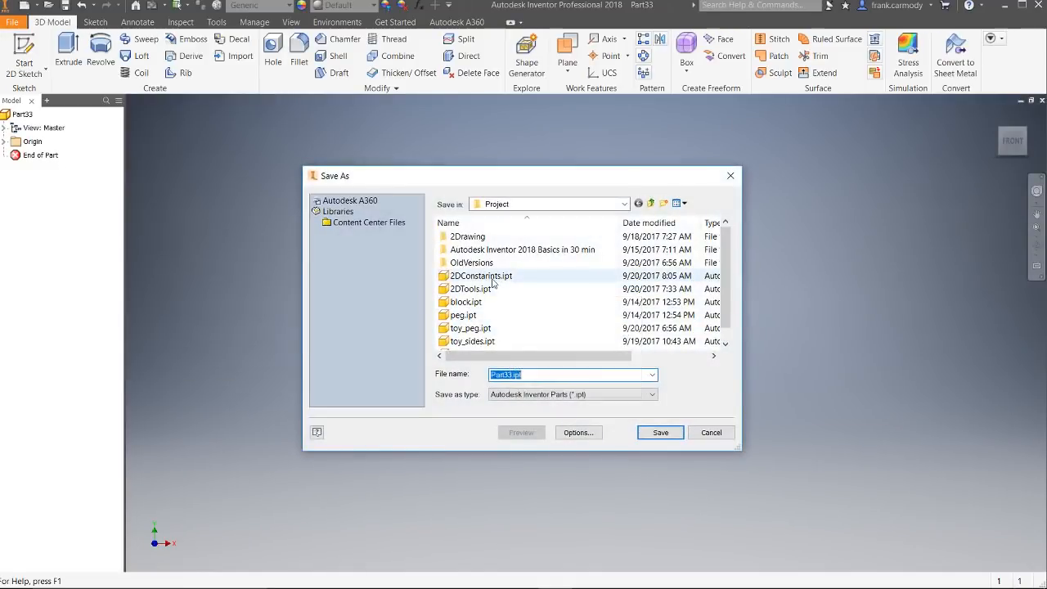
{"action": "left_click", "coordinate": [482, 289]}
{"action": "left_click", "coordinate": [660, 432]}
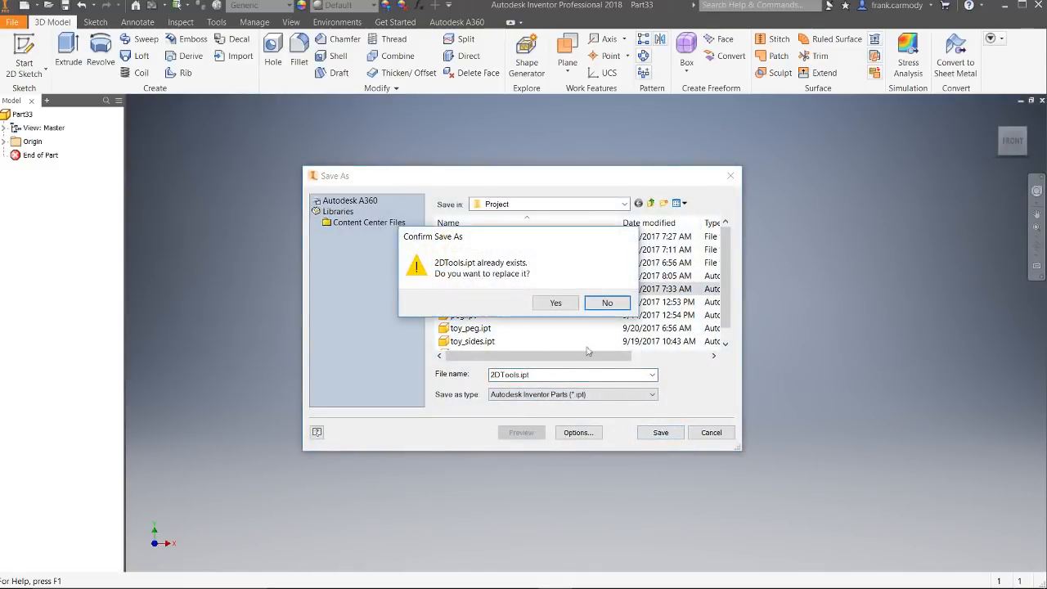
{"action": "left_click", "coordinate": [554, 302]}
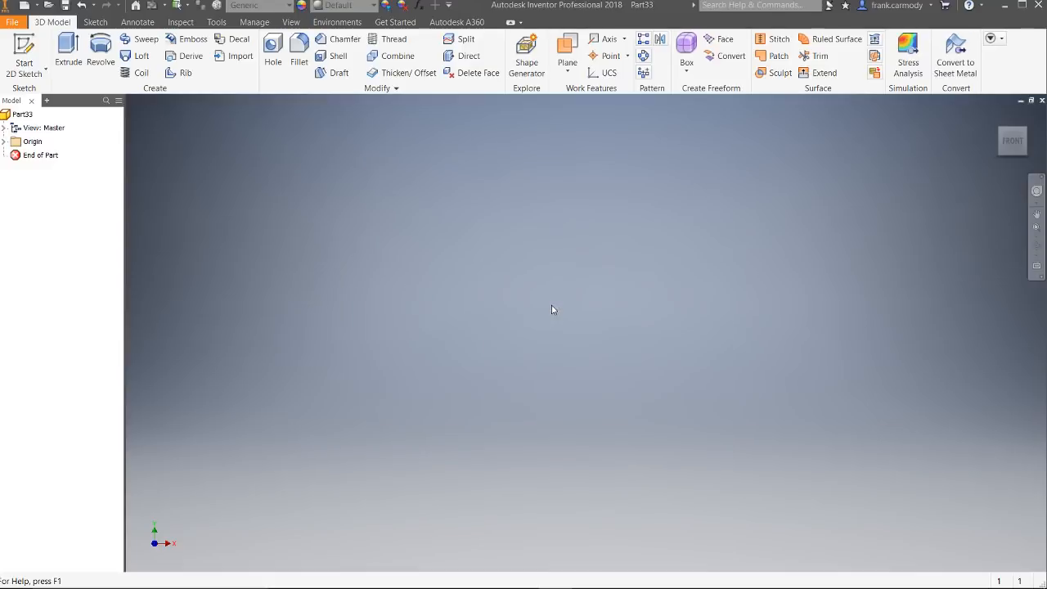
Step: Start a 2D sketch on the XZ plane and draw a two-point rectangle with its first corner at about X 0.47 in, Y 1 in
{"action": "left_click", "coordinate": [24, 54]}
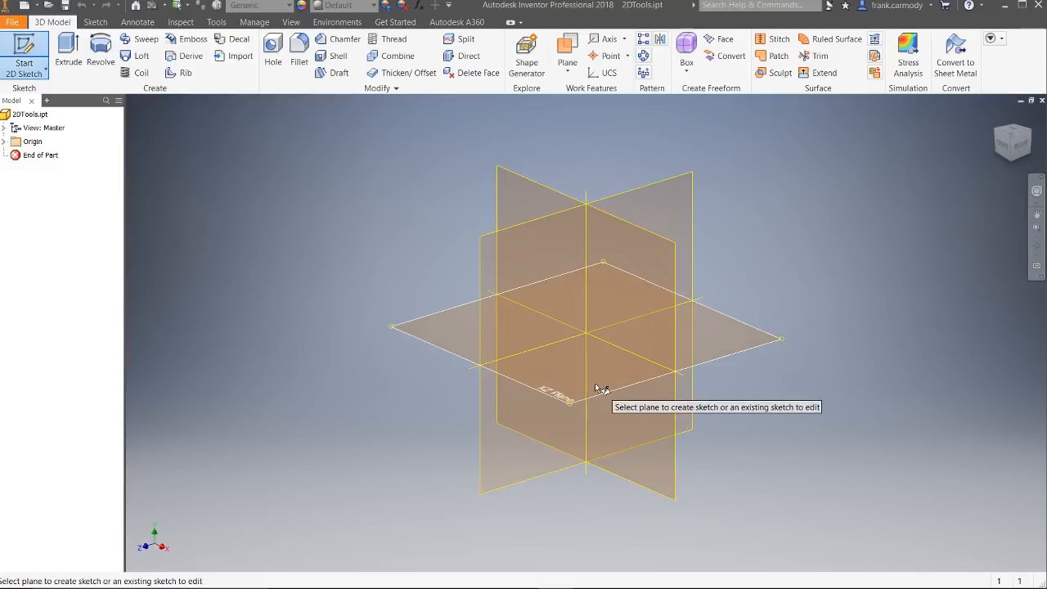
{"action": "left_click", "coordinate": [595, 383]}
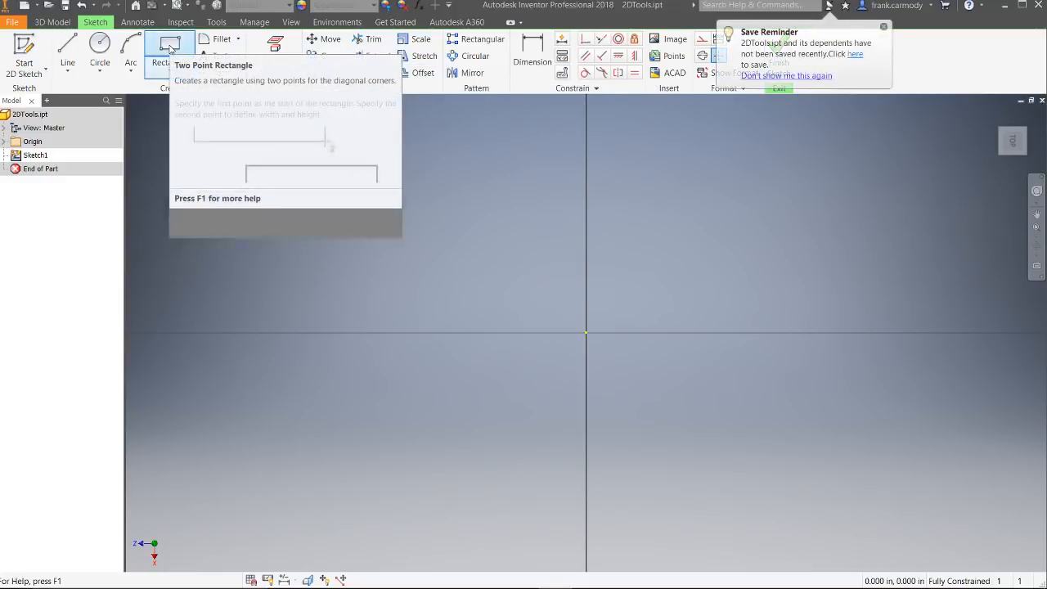
{"action": "left_click", "coordinate": [168, 48]}
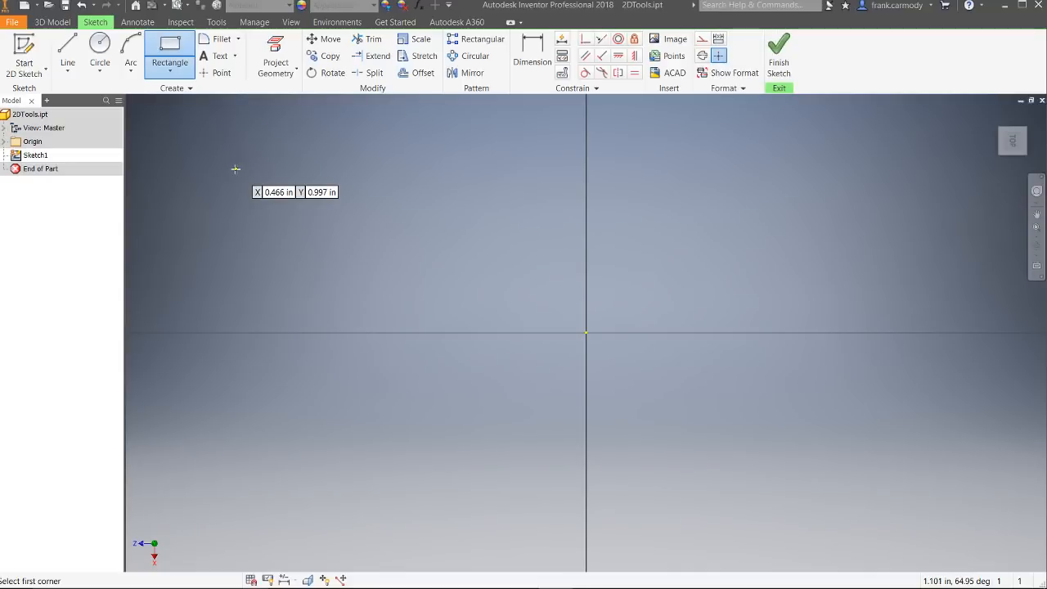
{"action": "left_click", "coordinate": [235, 169]}
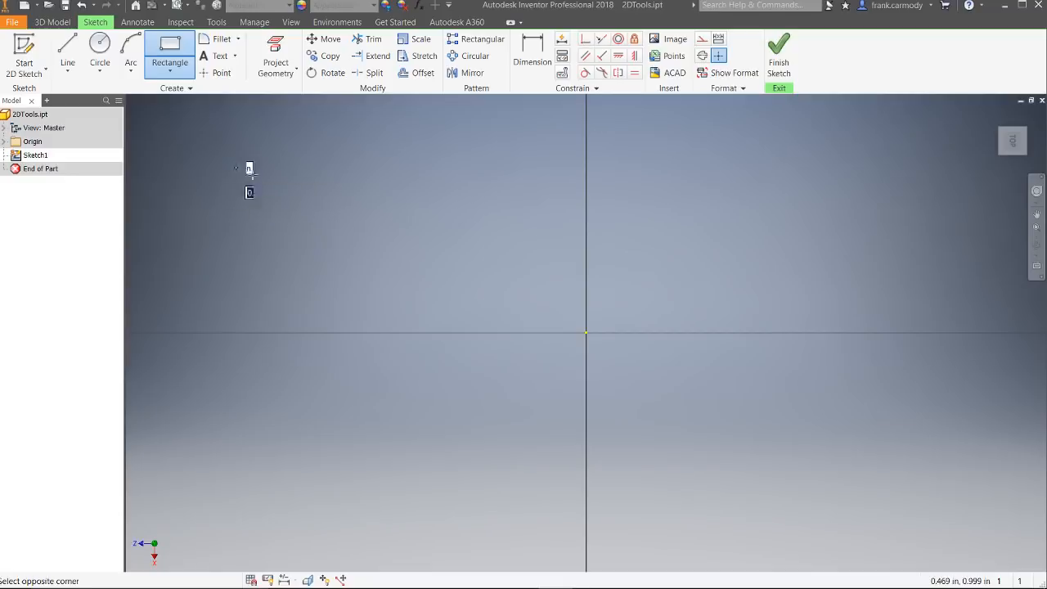
{"action": "left_click", "coordinate": [417, 260]}
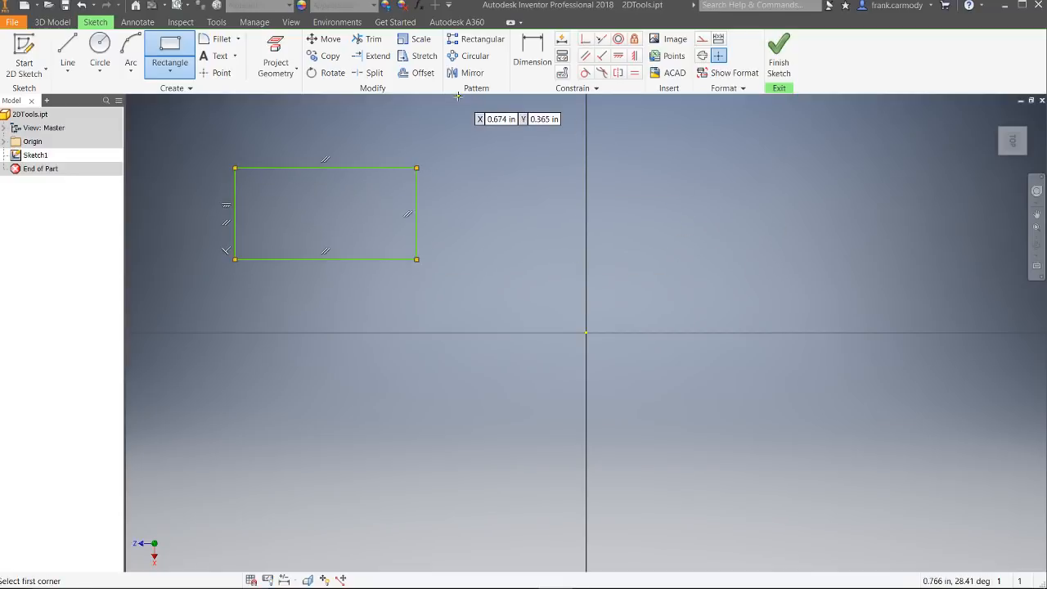
Step: Move the whole rectangle by its upper-right corner to a point just left of and slightly above the origin
{"action": "left_click", "coordinate": [320, 41]}
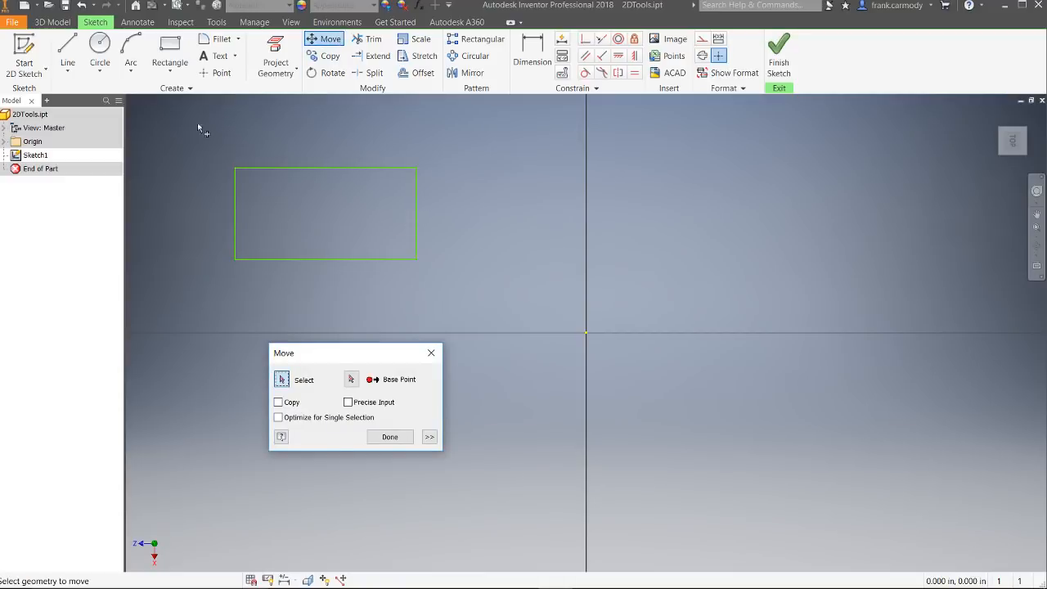
{"action": "left_click_drag", "start_coordinate": [192, 125], "coordinate": [493, 316]}
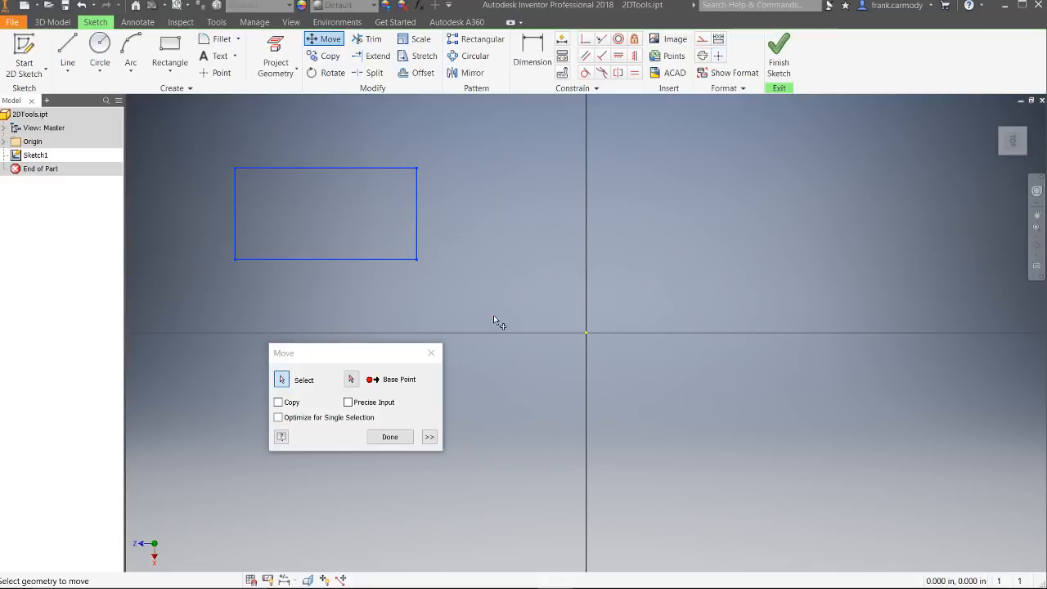
{"action": "left_click", "coordinate": [352, 380]}
{"action": "left_click_drag", "start_coordinate": [357, 365], "coordinate": [717, 169]}
{"action": "left_click", "coordinate": [710, 183]}
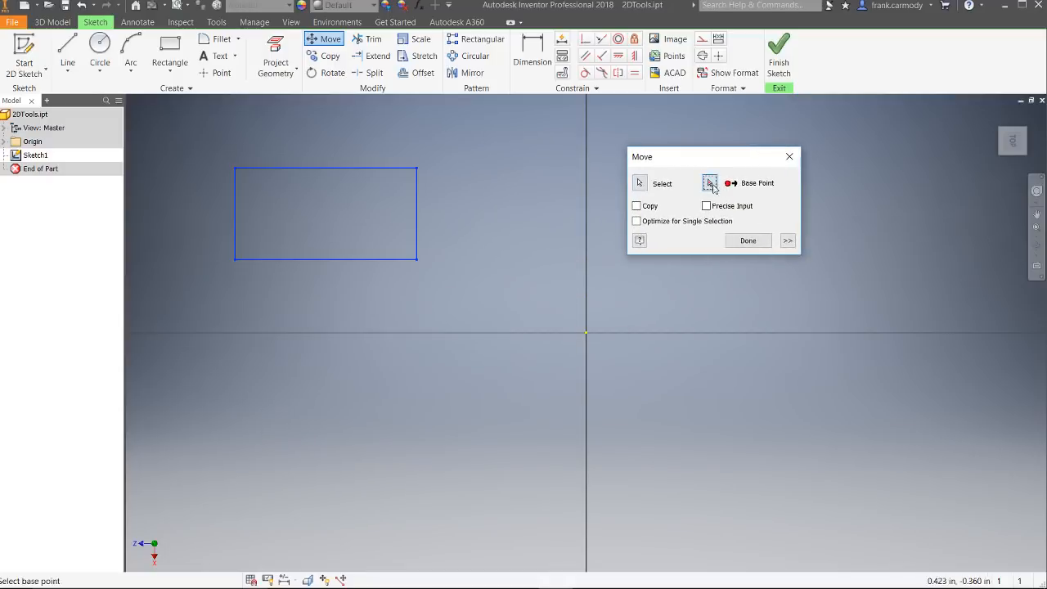
{"action": "left_click", "coordinate": [417, 168]}
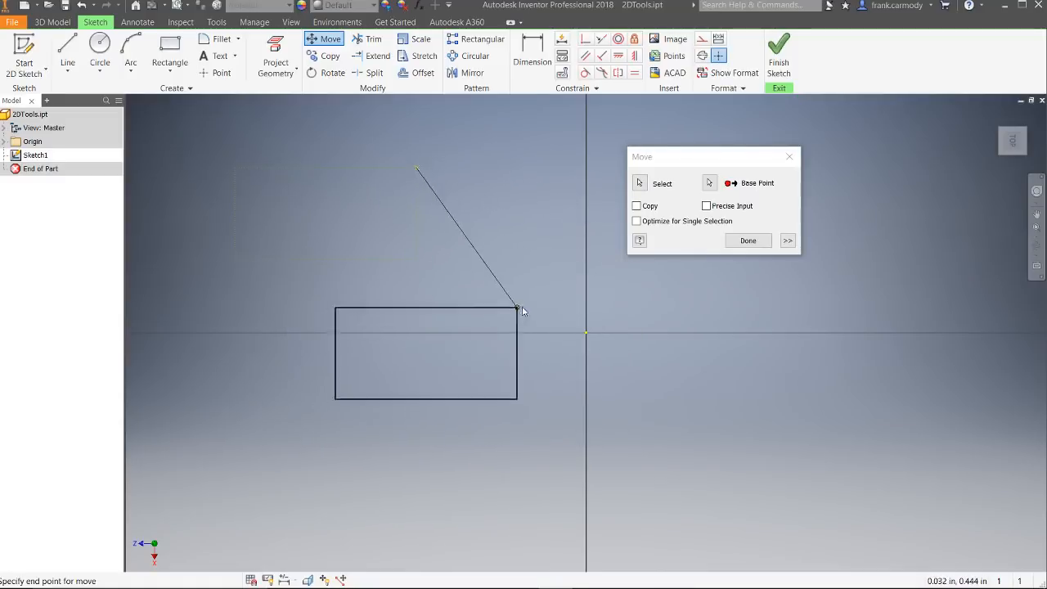
{"action": "left_click", "coordinate": [548, 320]}
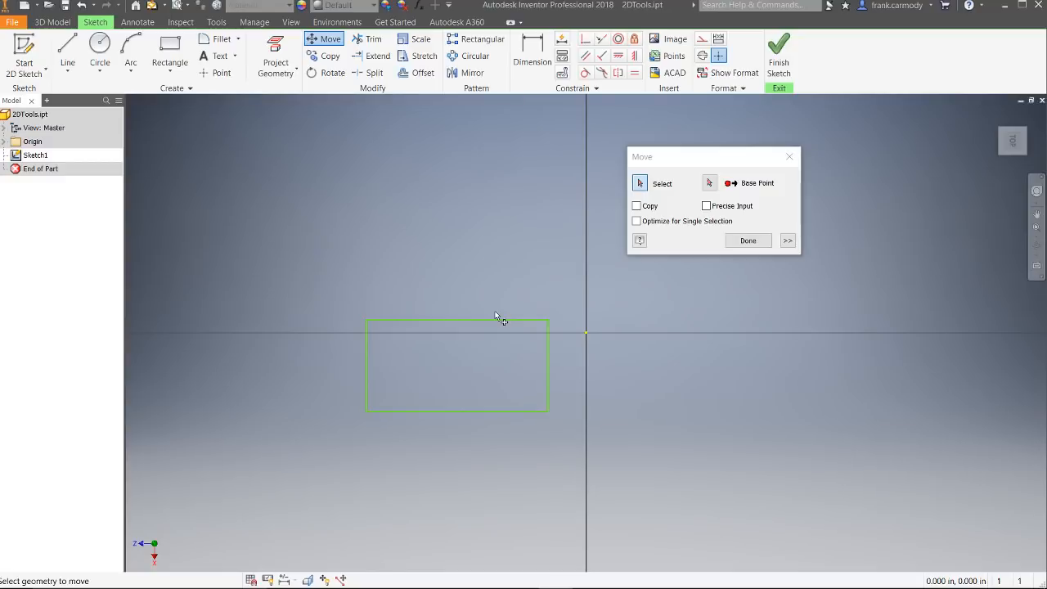
Step: Move the rectangle again by its upper-right corner, straight to the right so that it straddles the vertical axis, and finish the Move command
{"action": "left_click_drag", "start_coordinate": [721, 157], "coordinate": [304, 156]}
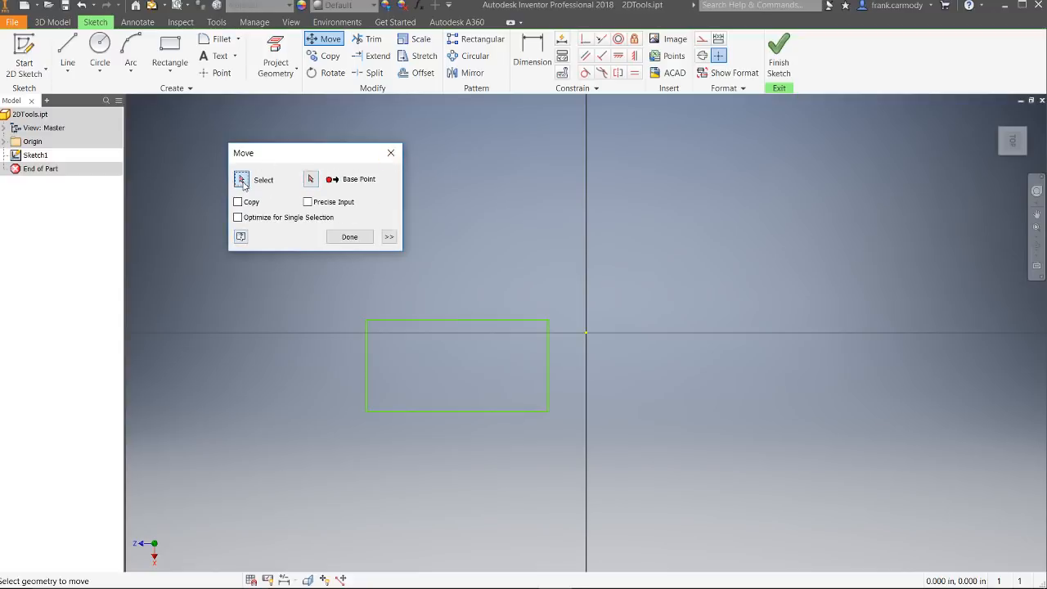
{"action": "left_click_drag", "start_coordinate": [277, 153], "coordinate": [230, 134]}
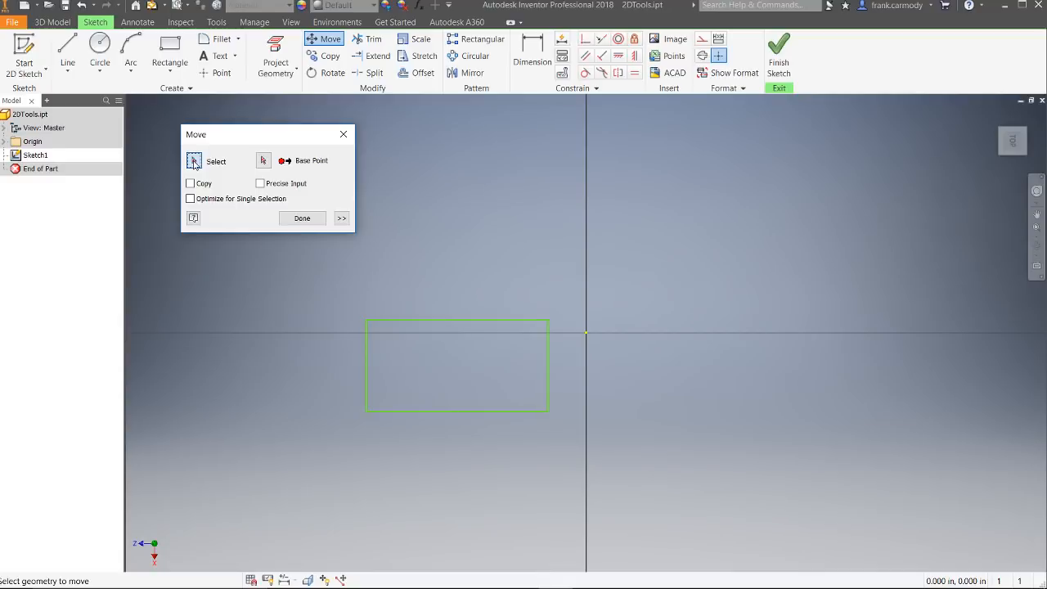
{"action": "mouse_move", "coordinate": [340, 278]}
{"action": "left_mouse_down"}
{"action": "mouse_move", "coordinate": [522, 419]}
{"action": "mouse_move", "coordinate": [621, 462]}
{"action": "left_mouse_up"}
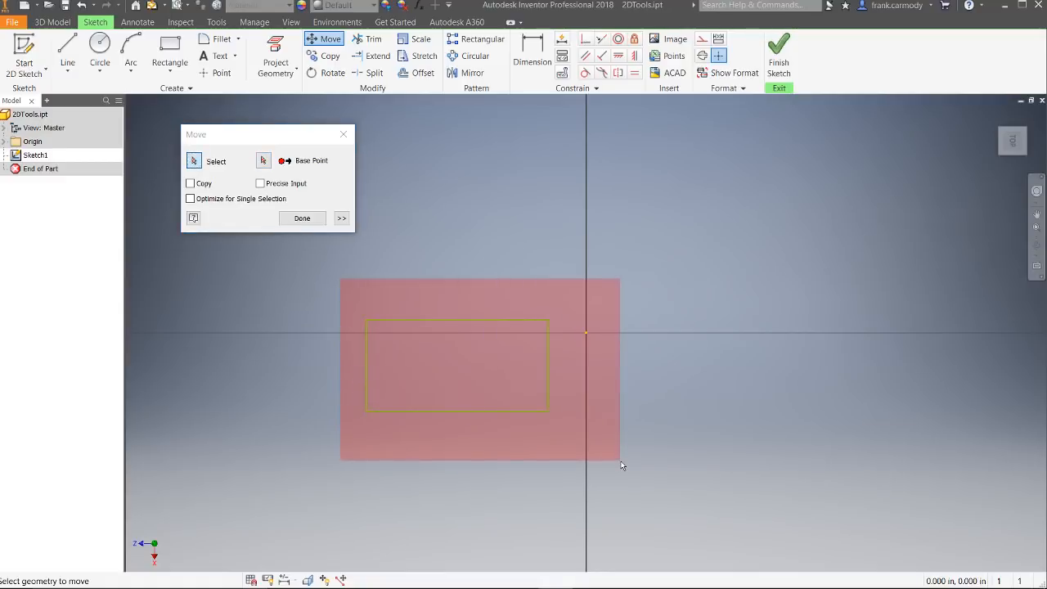
{"action": "left_click_drag", "start_coordinate": [621, 466], "coordinate": [621, 461]}
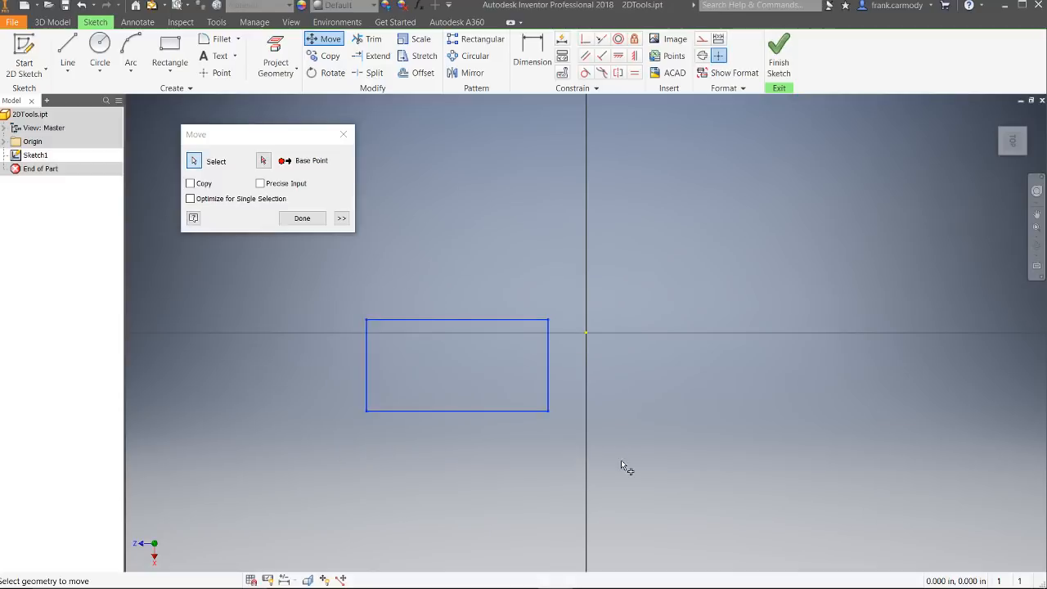
{"action": "left_click", "coordinate": [263, 162]}
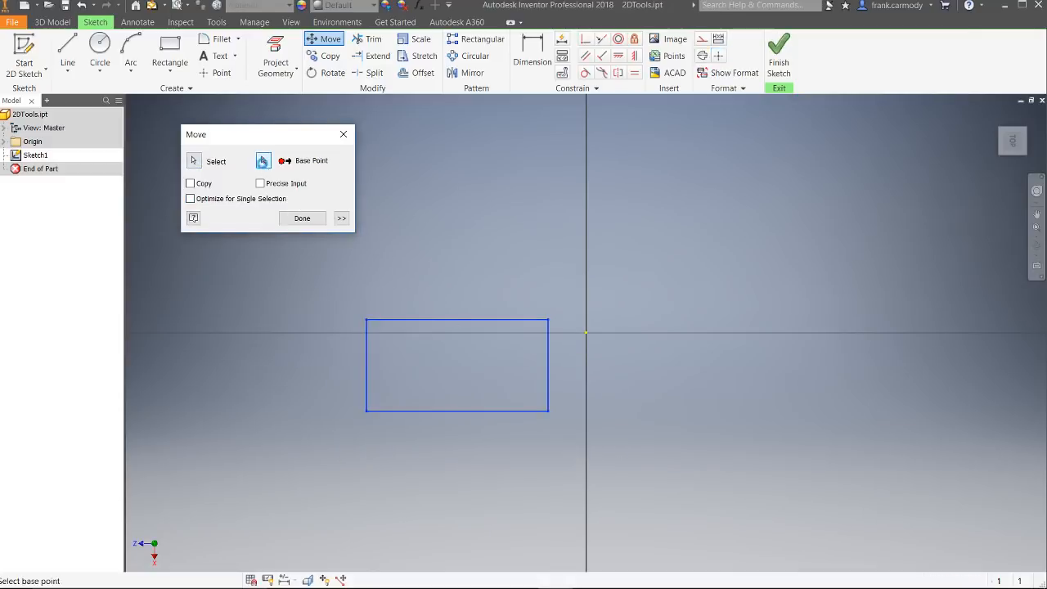
{"action": "left_click", "coordinate": [548, 320]}
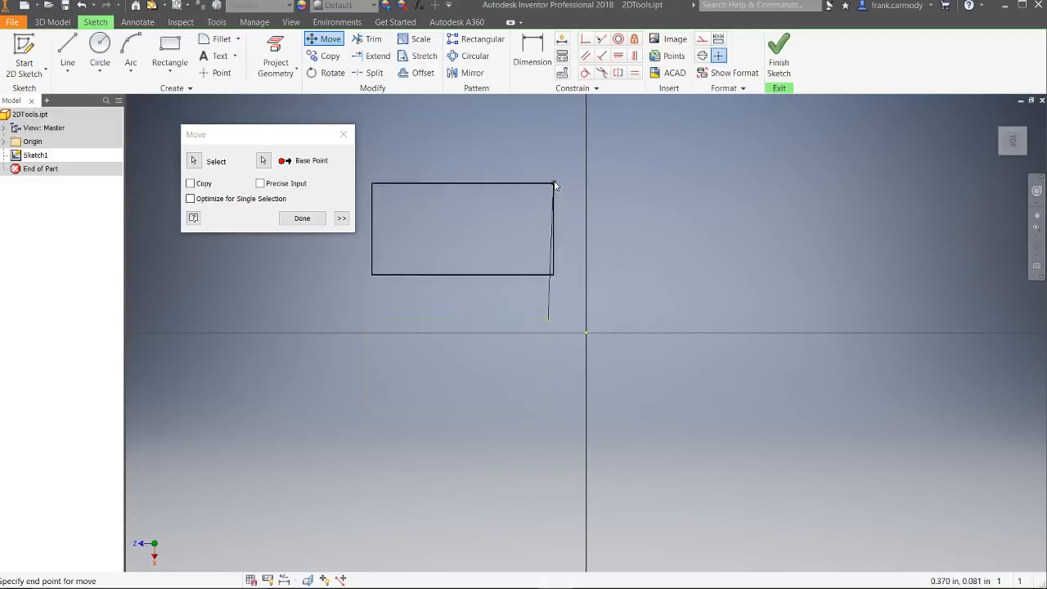
{"action": "left_click", "coordinate": [740, 320]}
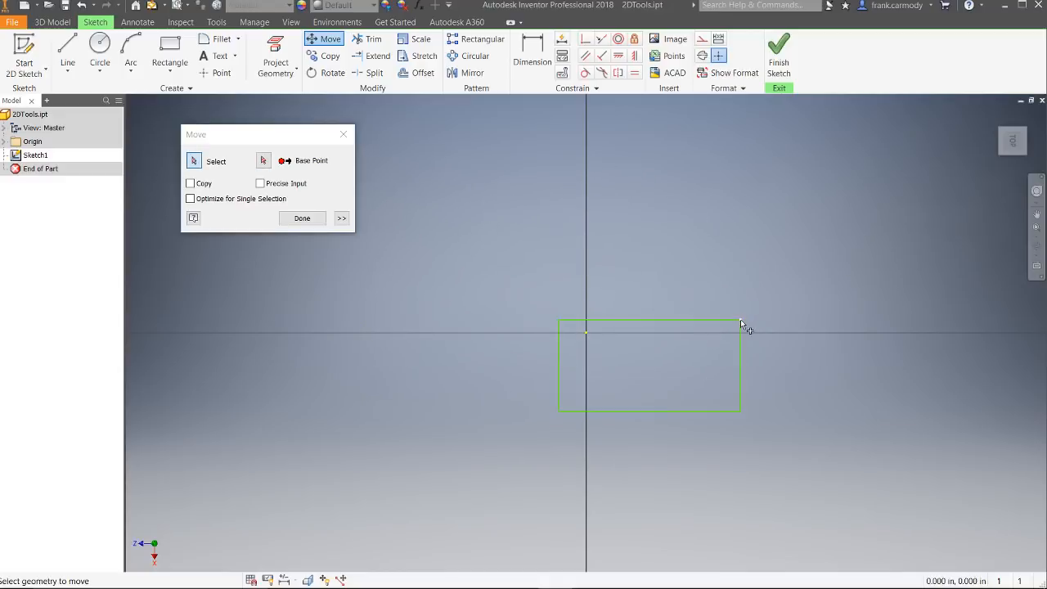
{"action": "left_click", "coordinate": [300, 218]}
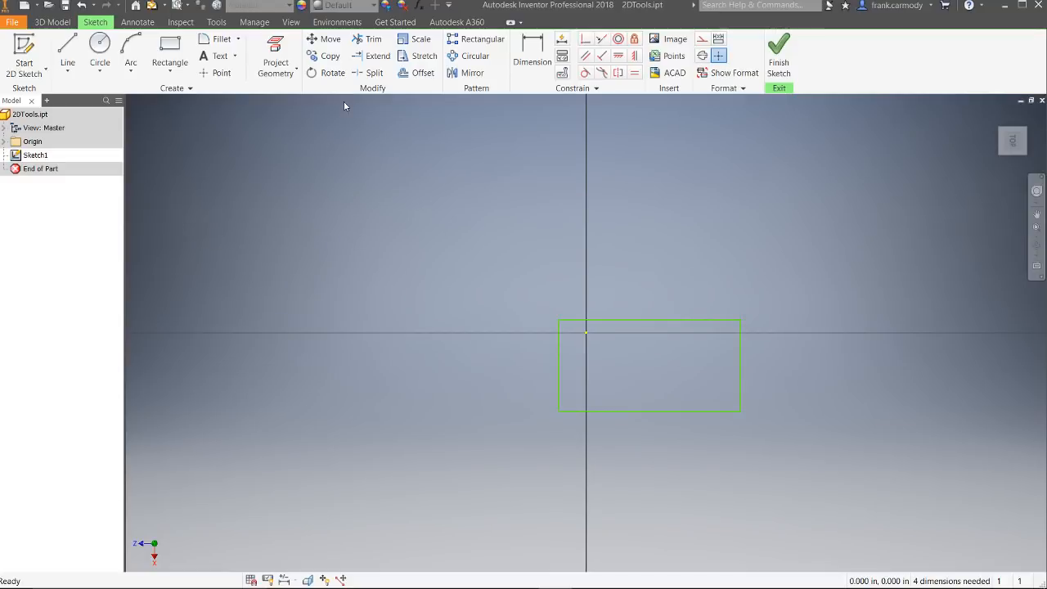
Step: Copy the rectangle five times from its upper-left corner, placing the copies above and to the left to form two rows of three
{"action": "left_click", "coordinate": [331, 58]}
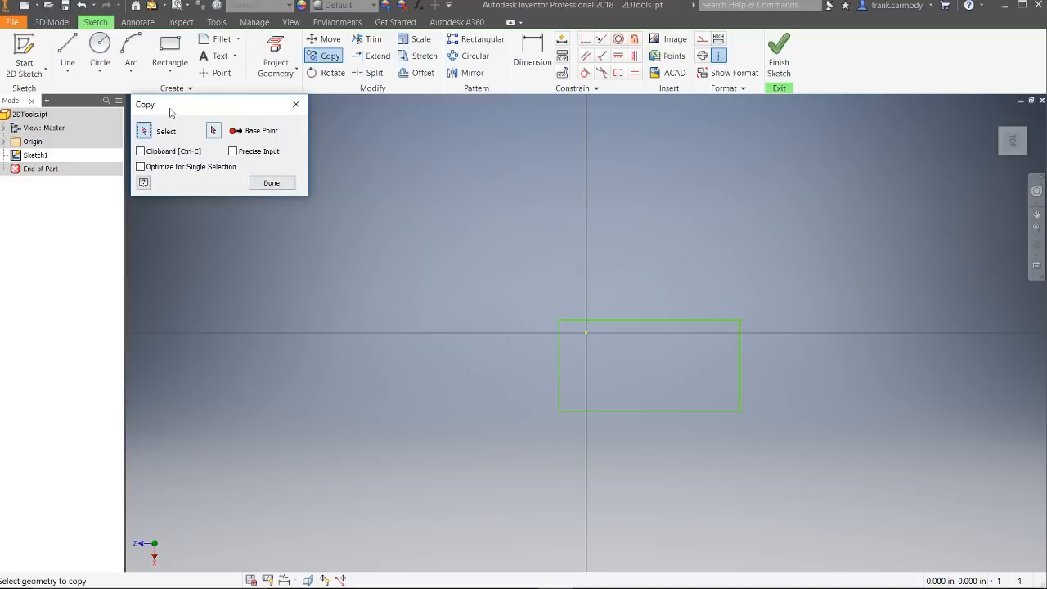
{"action": "left_click_drag", "start_coordinate": [178, 108], "coordinate": [193, 125]}
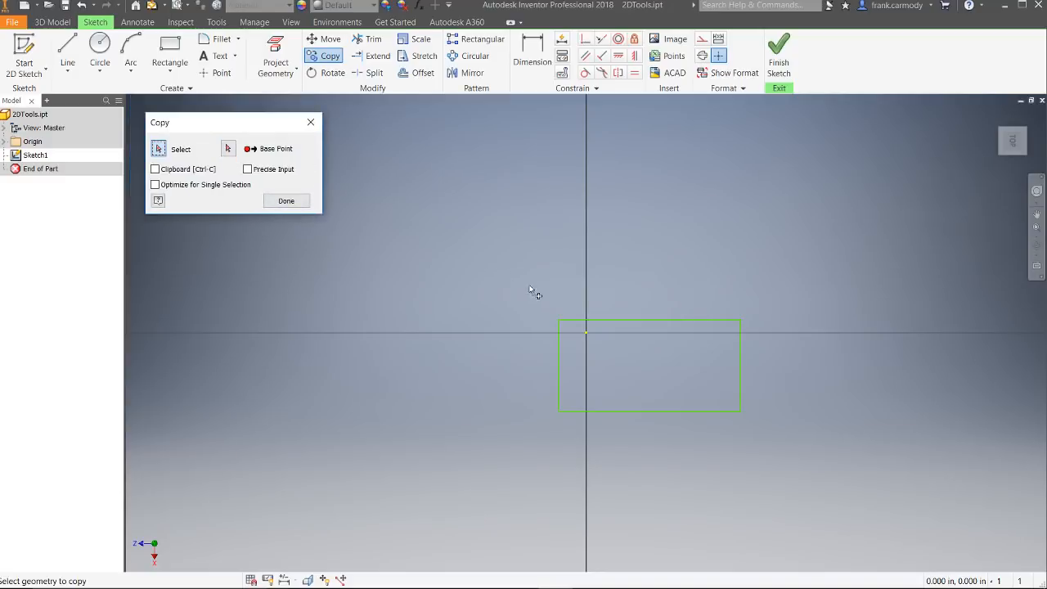
{"action": "left_click_drag", "start_coordinate": [530, 286], "coordinate": [856, 472]}
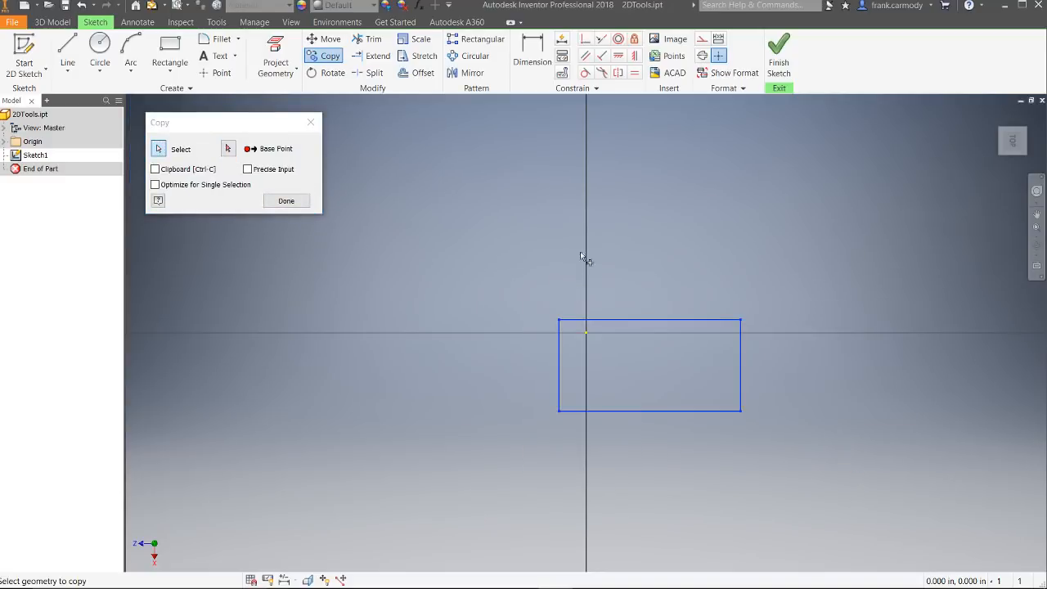
{"action": "left_click", "coordinate": [228, 148]}
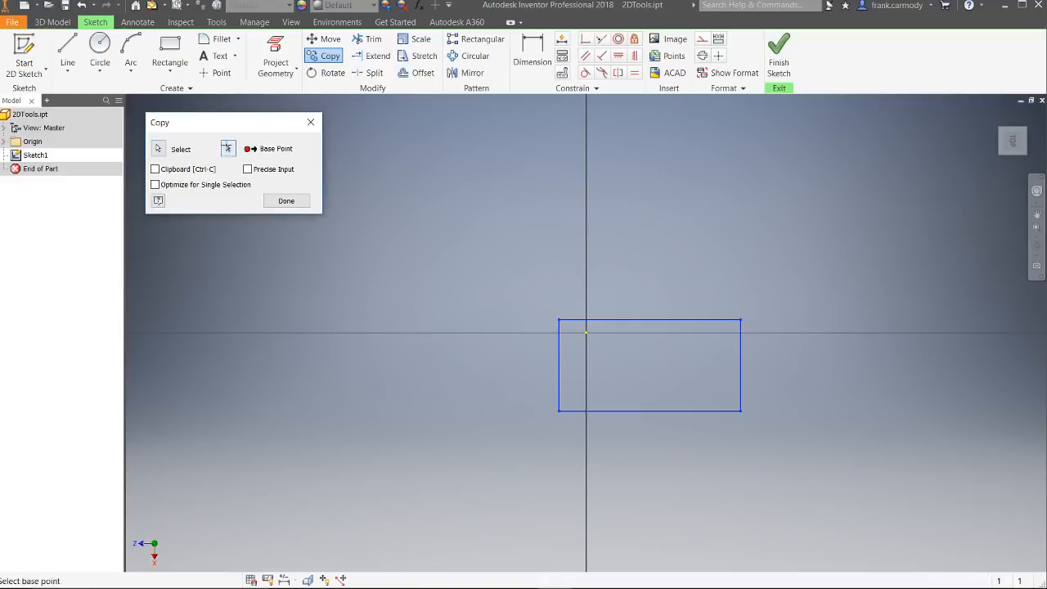
{"action": "left_click", "coordinate": [560, 321]}
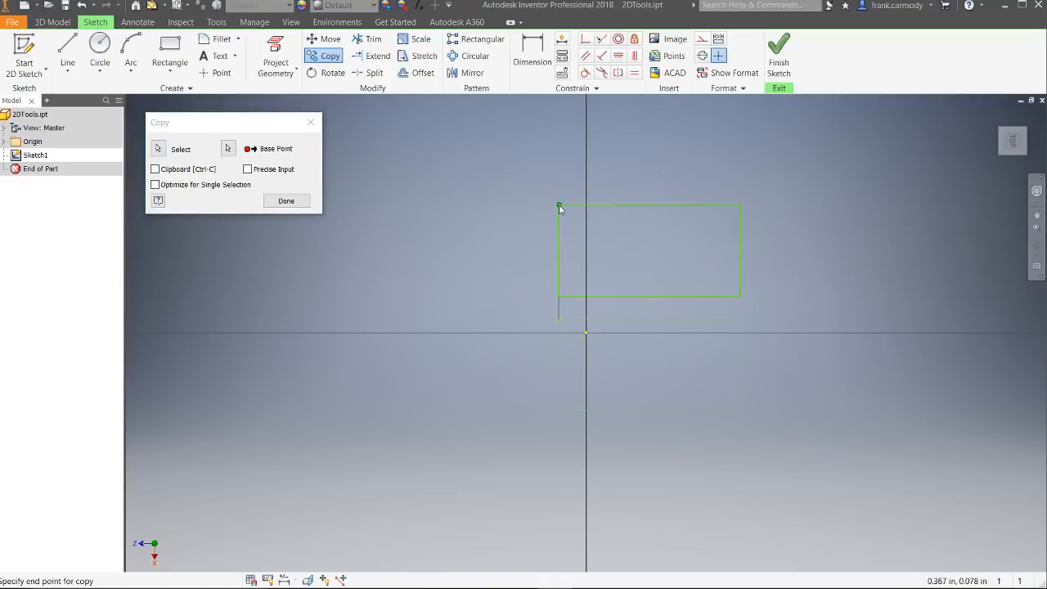
{"action": "left_click", "coordinate": [560, 207]}
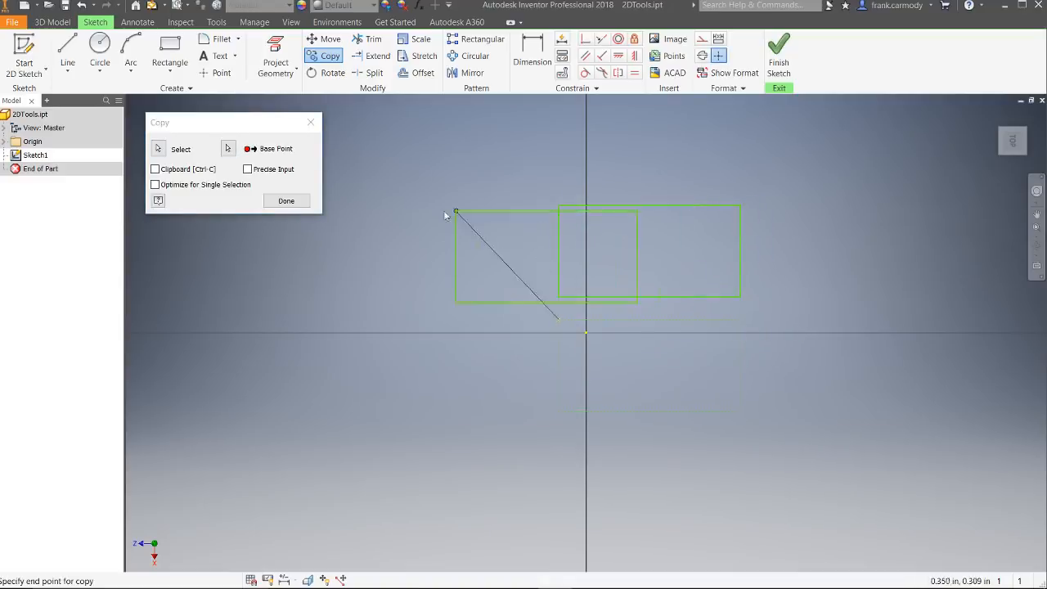
{"action": "left_click", "coordinate": [348, 207]}
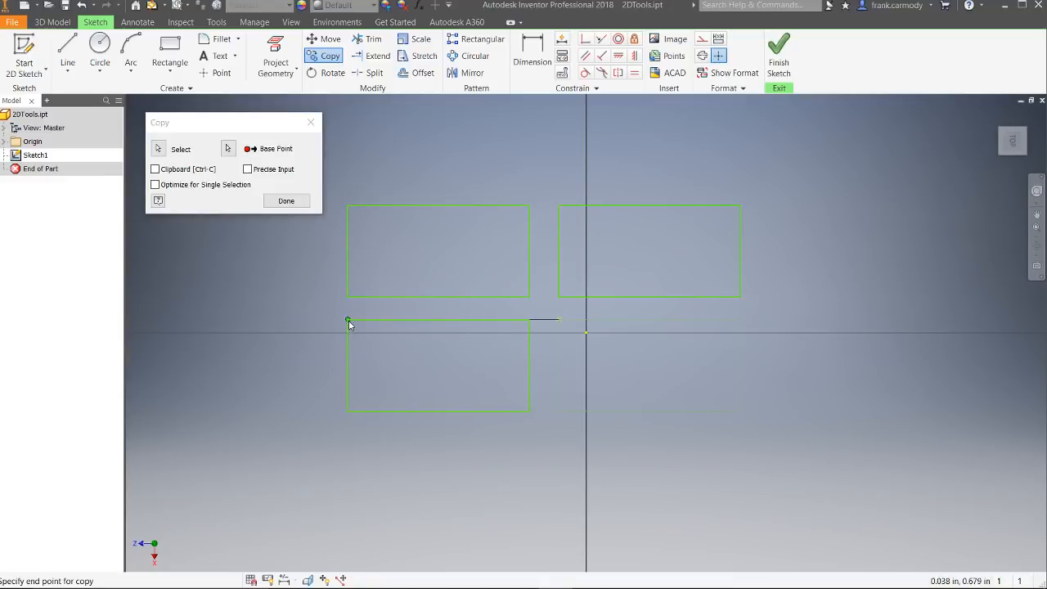
{"action": "left_click", "coordinate": [349, 324]}
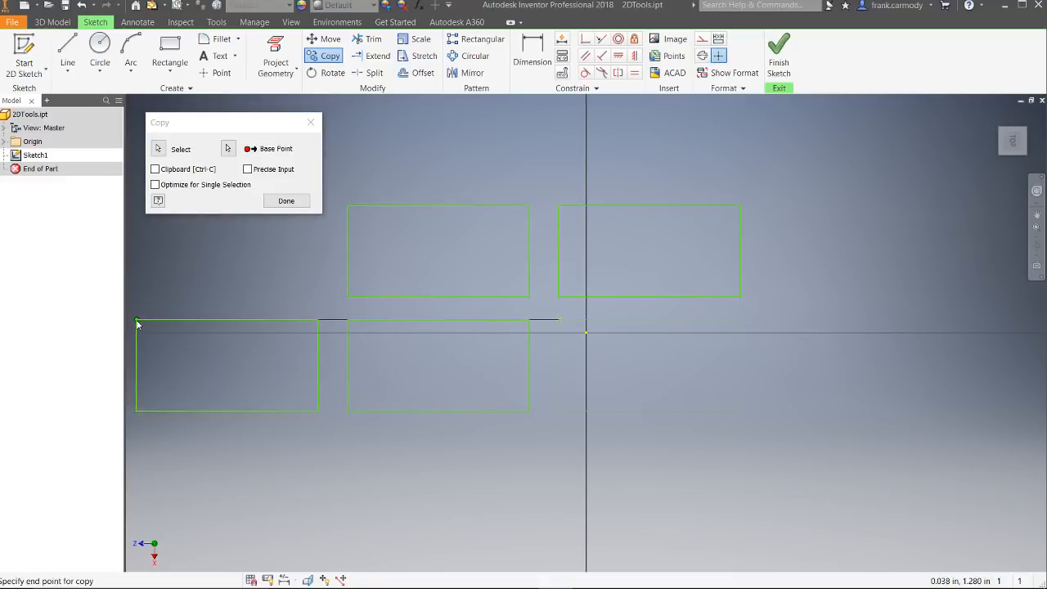
{"action": "left_click", "coordinate": [136, 319]}
{"action": "left_click", "coordinate": [136, 200]}
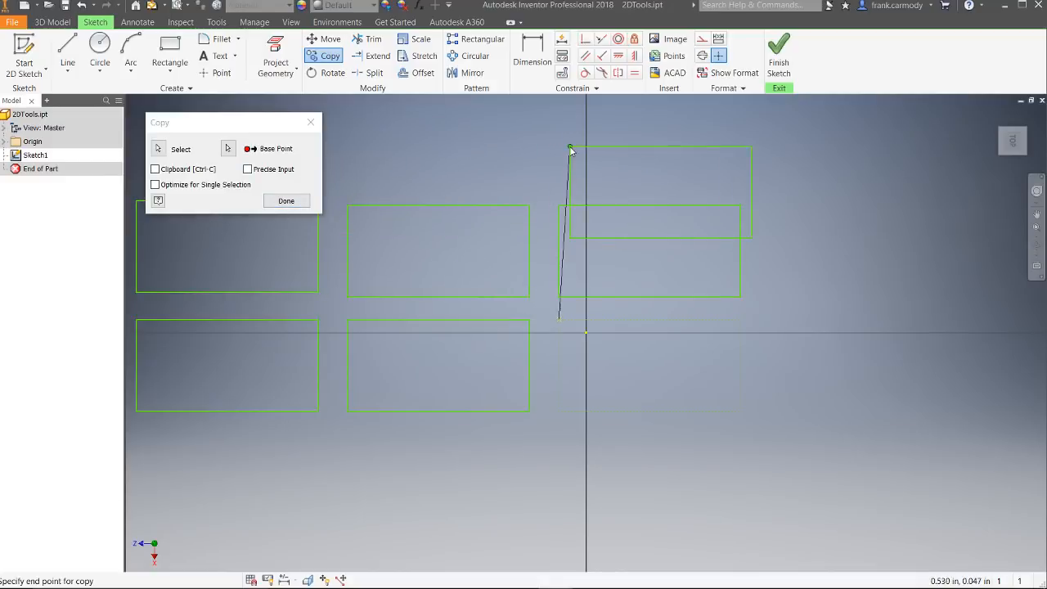
{"action": "right_click", "coordinate": [570, 148]}
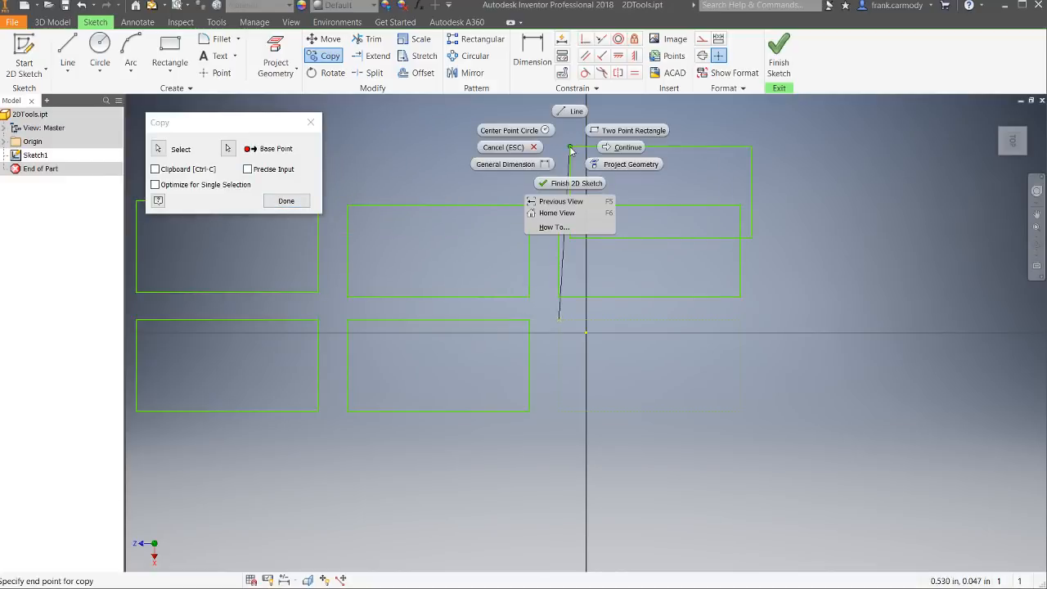
{"action": "left_click", "coordinate": [524, 147]}
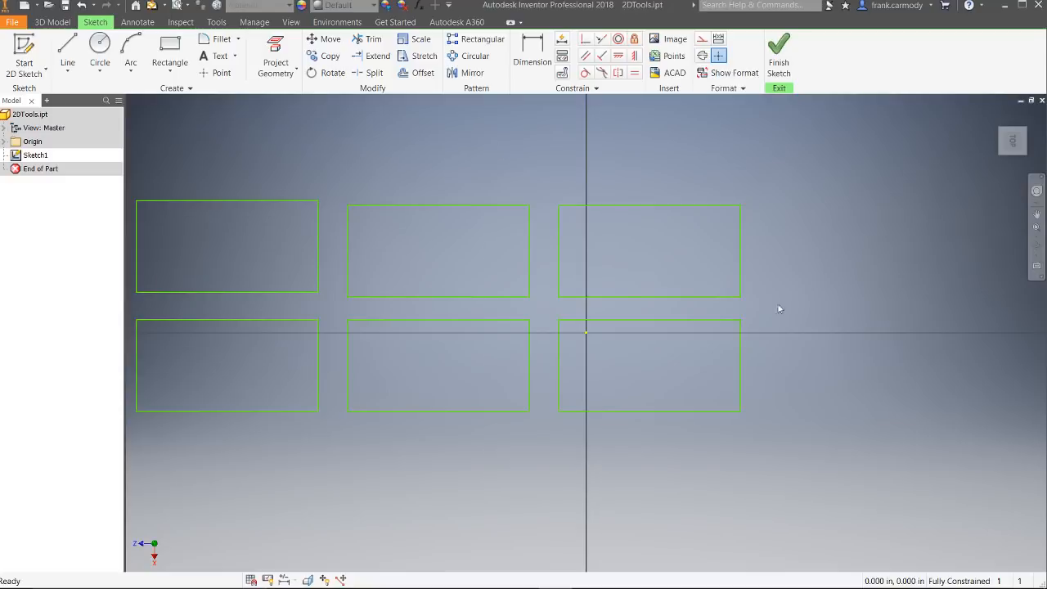
Step: Rotate all six rectangles 90 degrees about the lower-left corner of the upper-middle rectangle, removing the existing constraints, and finish the Rotate command
{"action": "scroll", "coordinate": [829, 318], "scroll_direction": "down", "scroll_amount": 3}
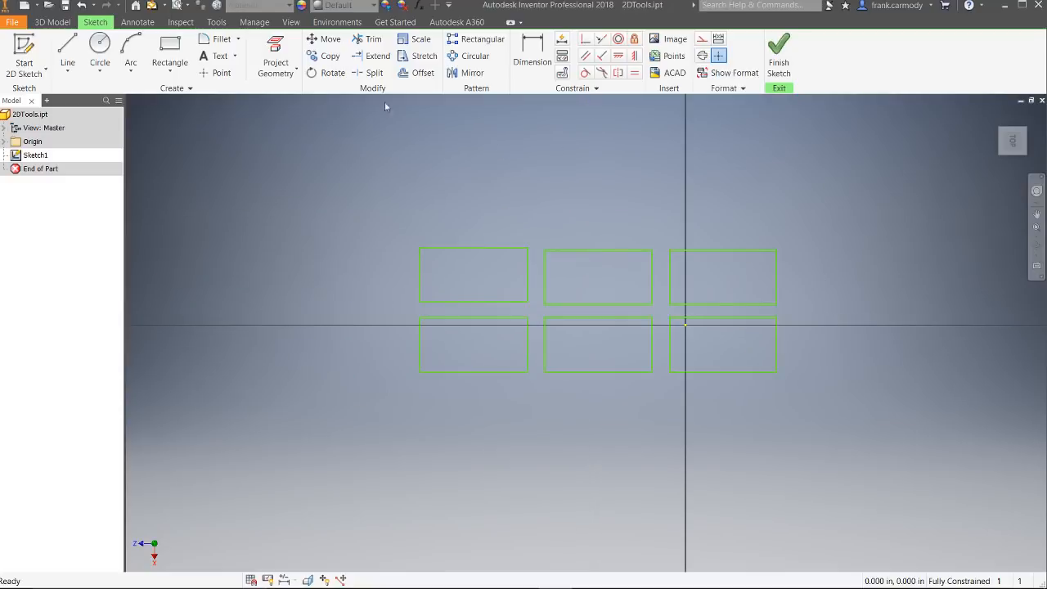
{"action": "left_click", "coordinate": [333, 76]}
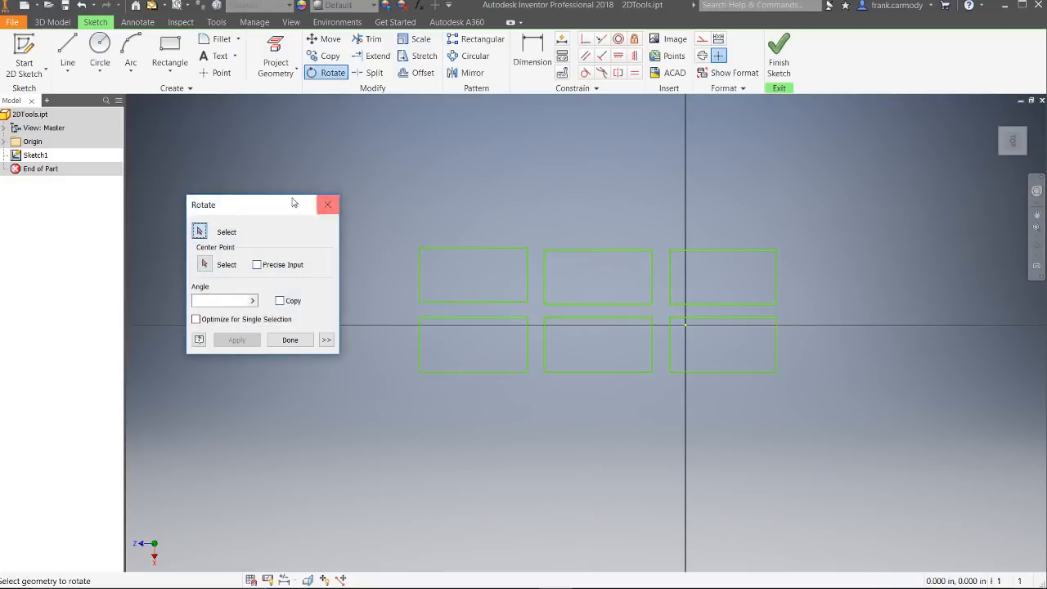
{"action": "left_click_drag", "start_coordinate": [292, 202], "coordinate": [256, 136]}
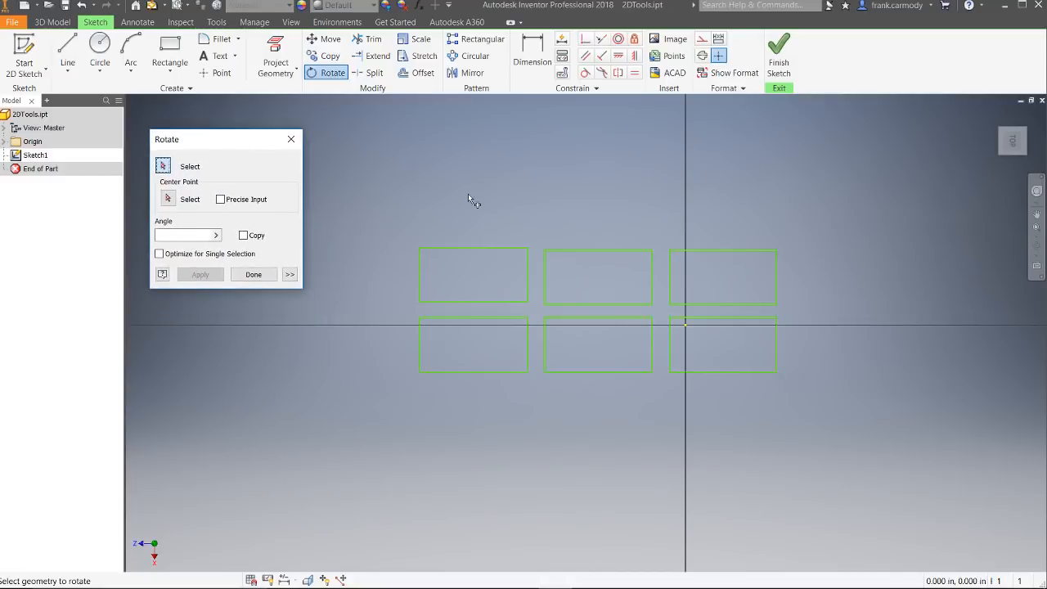
{"action": "left_click_drag", "start_coordinate": [386, 201], "coordinate": [915, 429]}
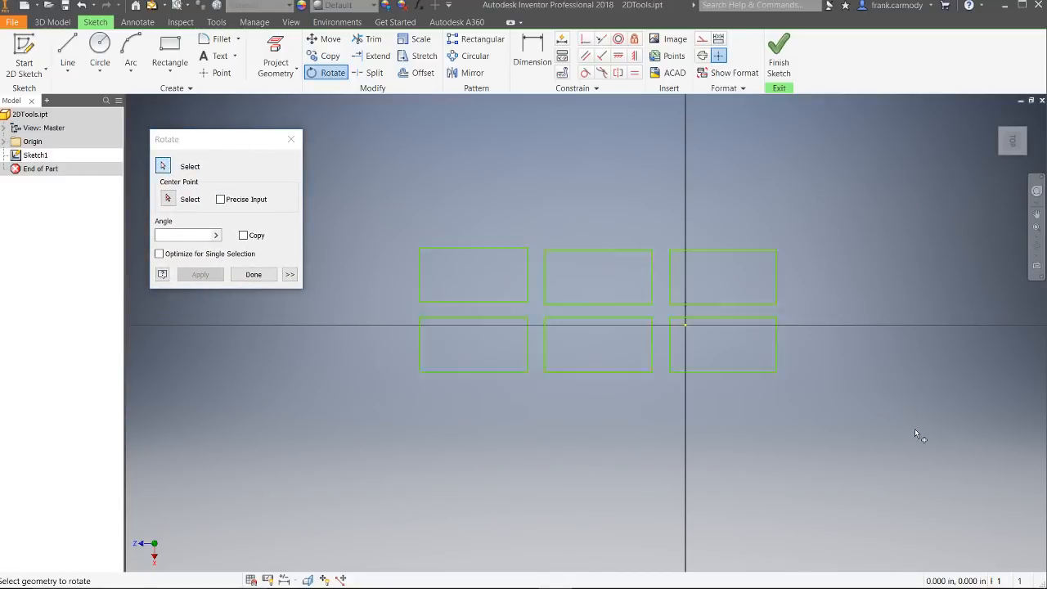
{"action": "left_click", "coordinate": [168, 199]}
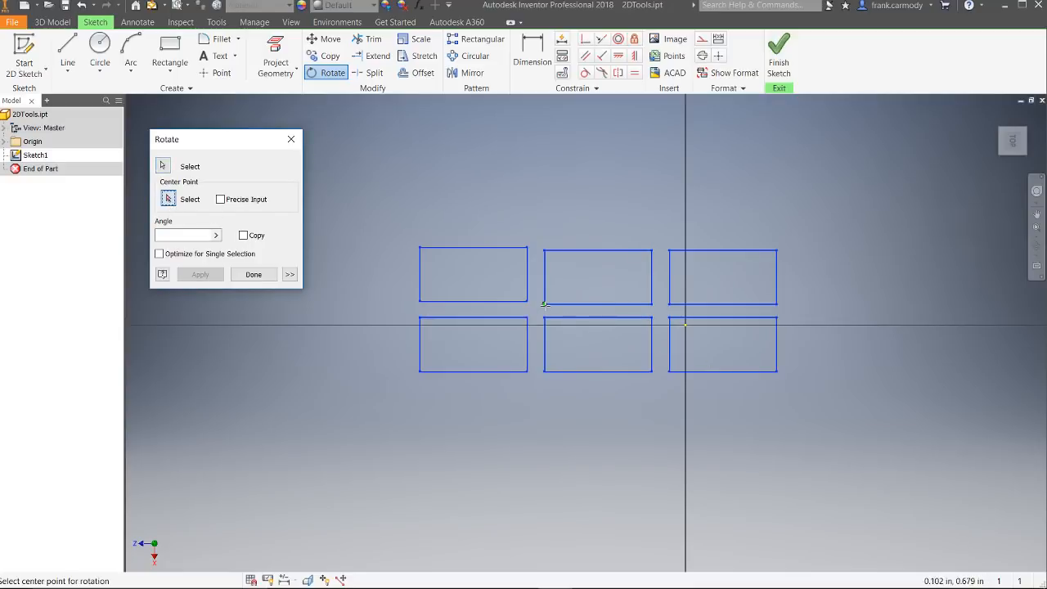
{"action": "left_click", "coordinate": [547, 309]}
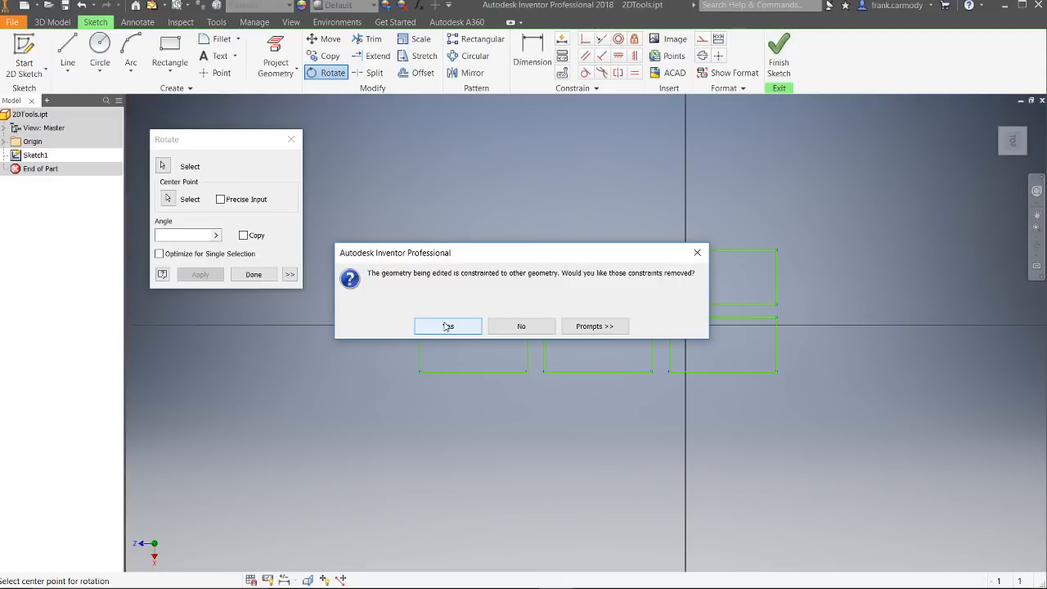
{"action": "left_click", "coordinate": [447, 326]}
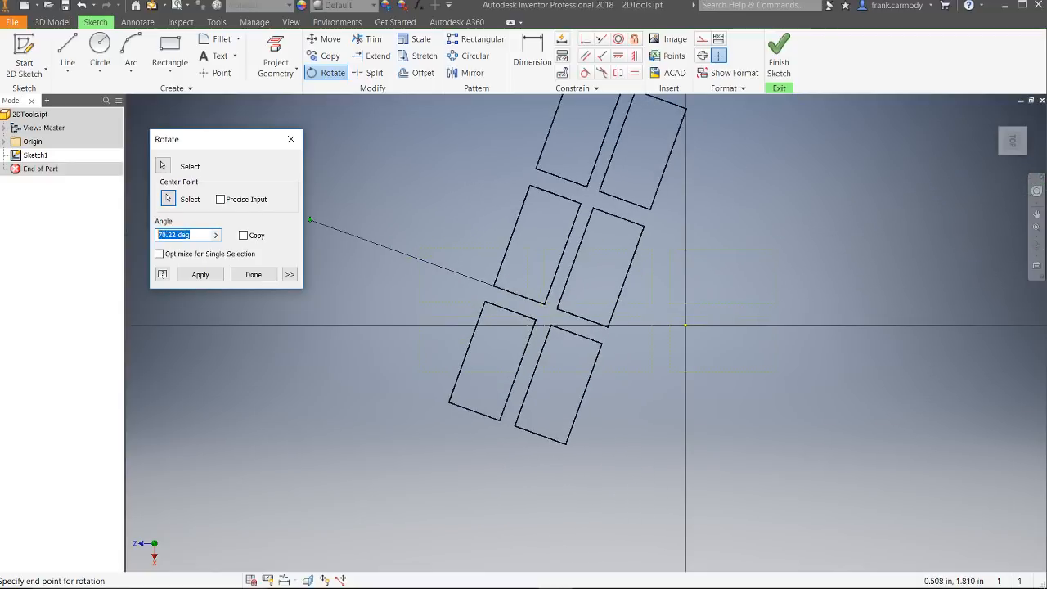
{"action": "type", "text": "90"}
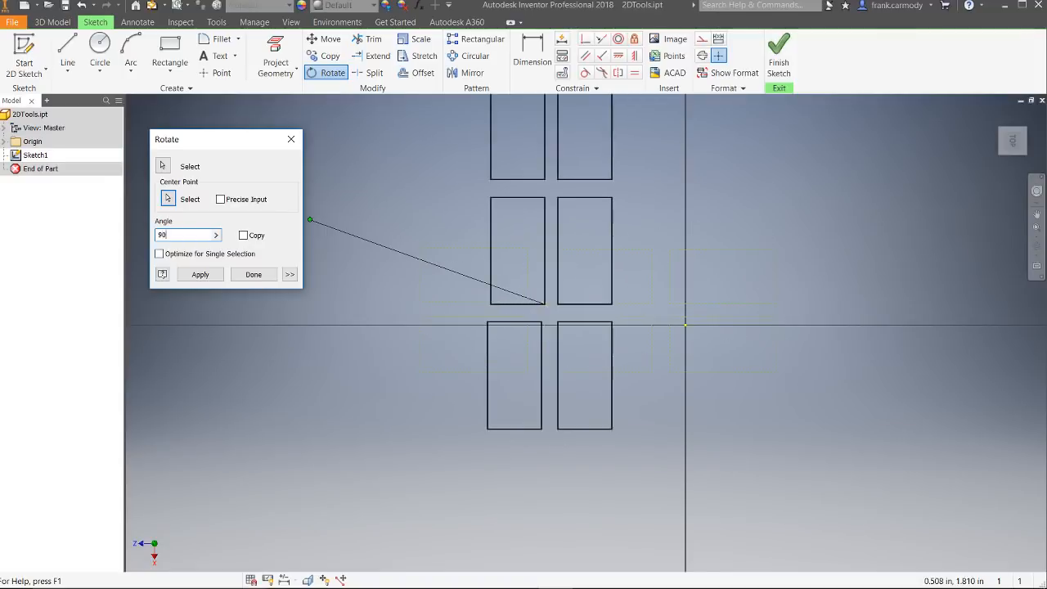
{"action": "key", "text": "Return"}
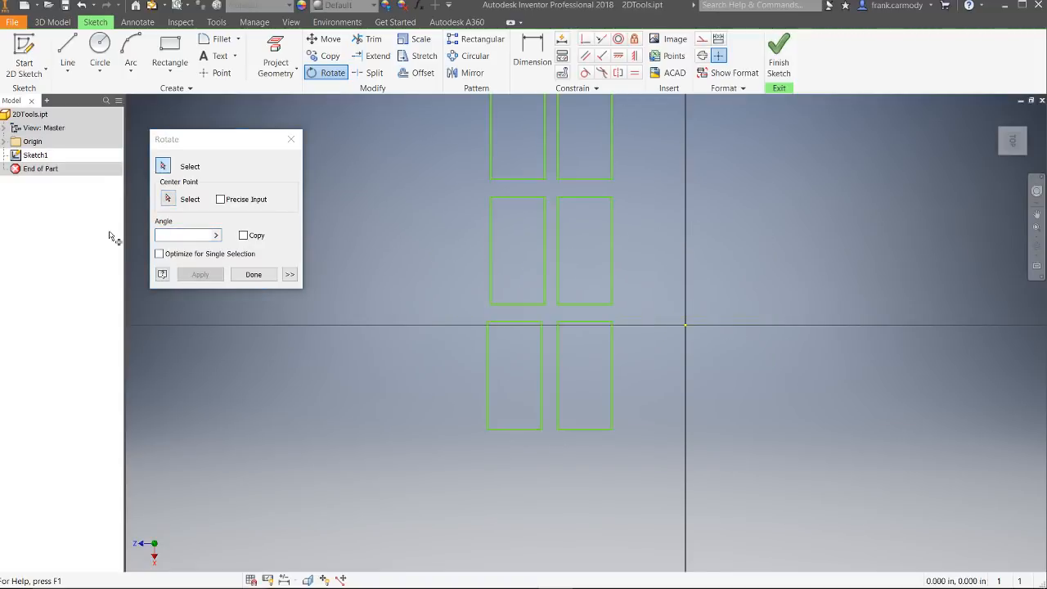
{"action": "left_click", "coordinate": [253, 274]}
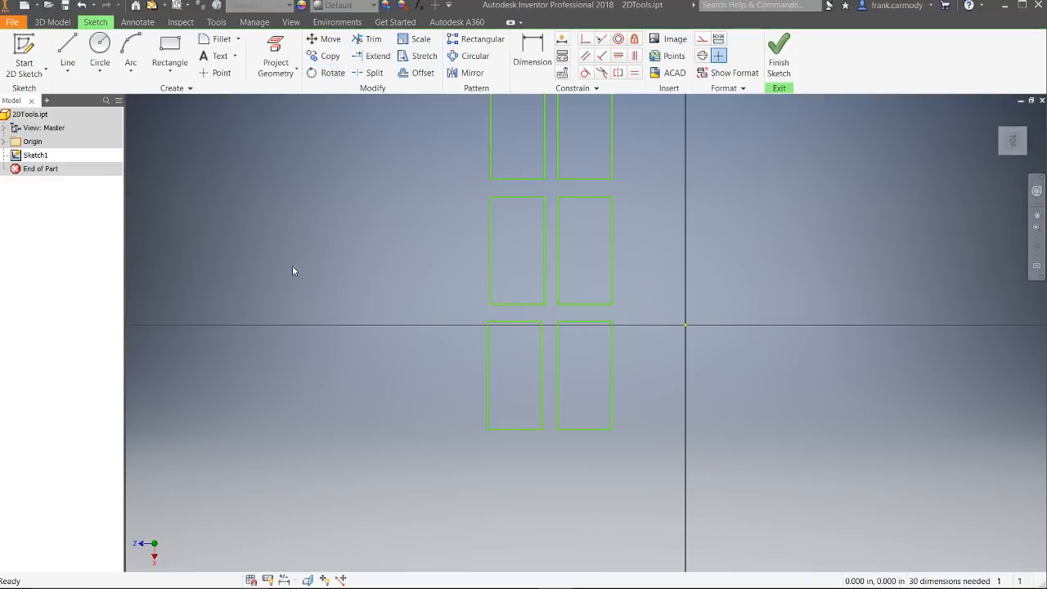
Step: Draw two overlapping circles to the left of the rectangle grid, the first about 1.69 in in diameter and the second similar in size
{"action": "scroll", "coordinate": [732, 342], "scroll_direction": "down", "scroll_amount": 2}
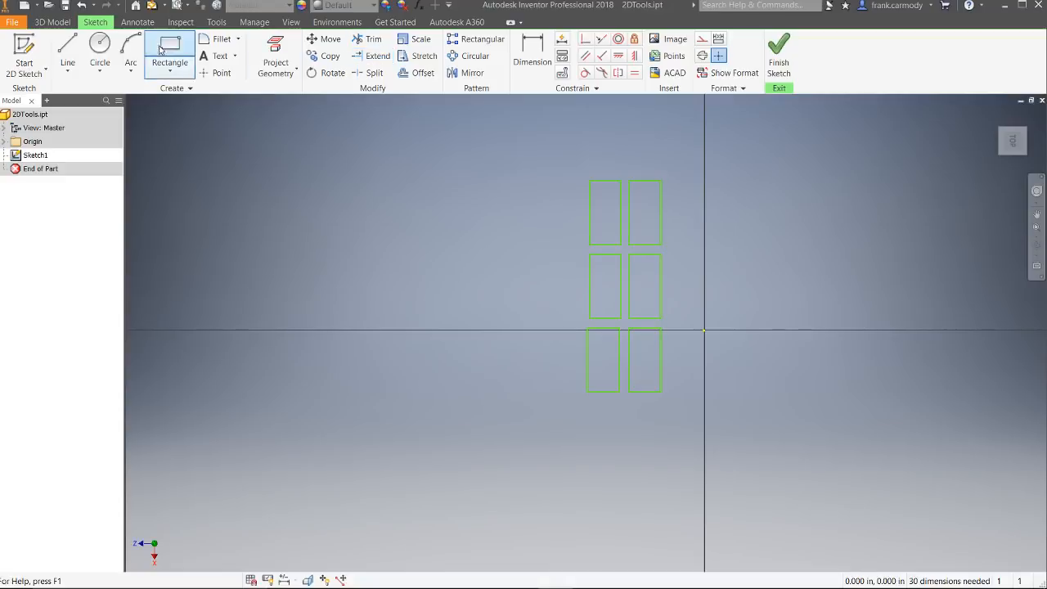
{"action": "left_click", "coordinate": [99, 45]}
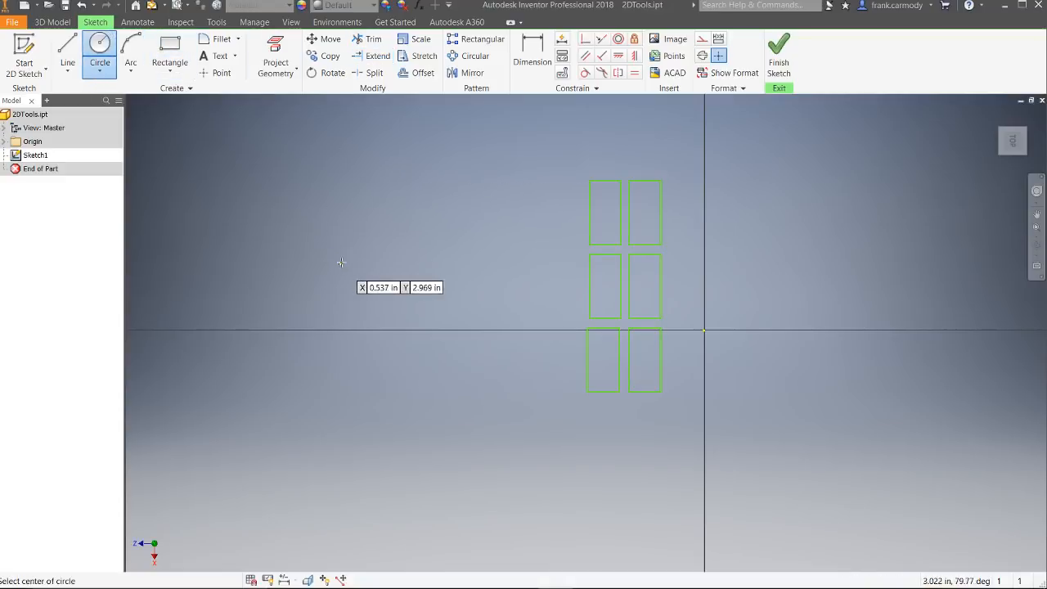
{"action": "left_click", "coordinate": [308, 249]}
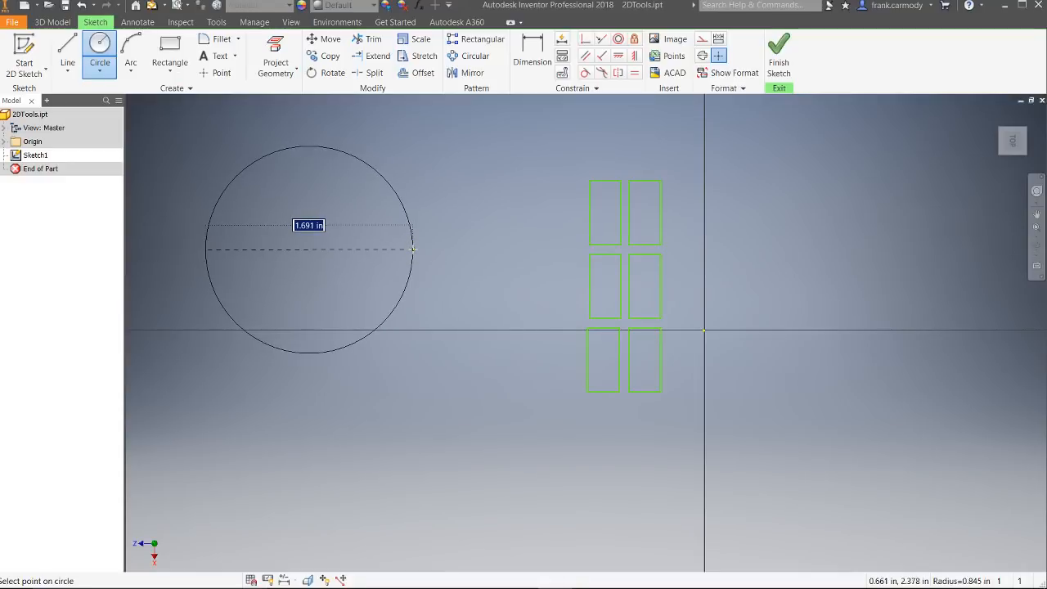
{"action": "left_click", "coordinate": [413, 248]}
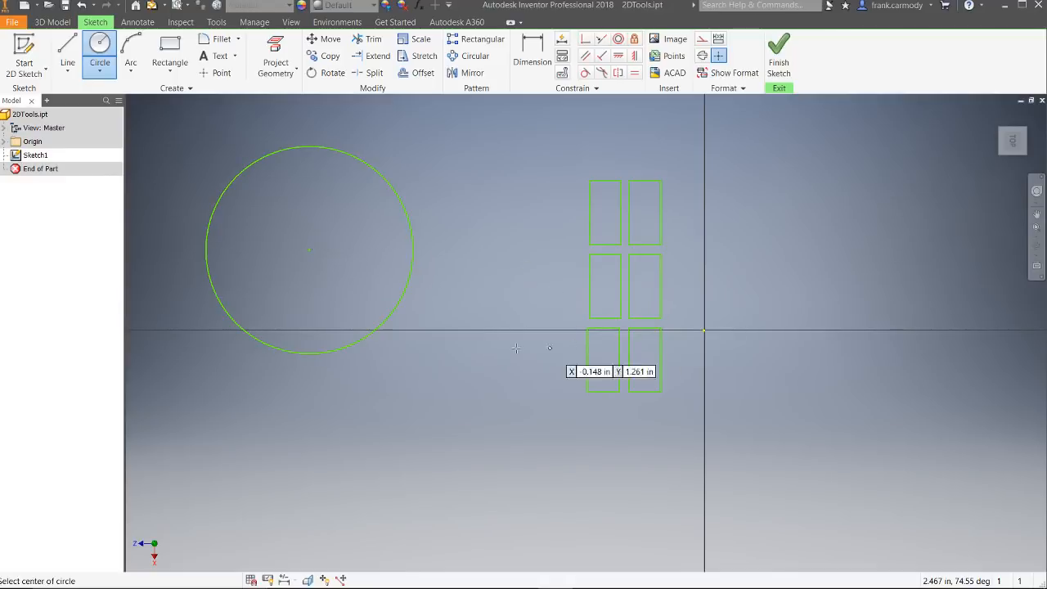
{"action": "left_click", "coordinate": [462, 278]}
{"action": "left_click", "coordinate": [356, 269]}
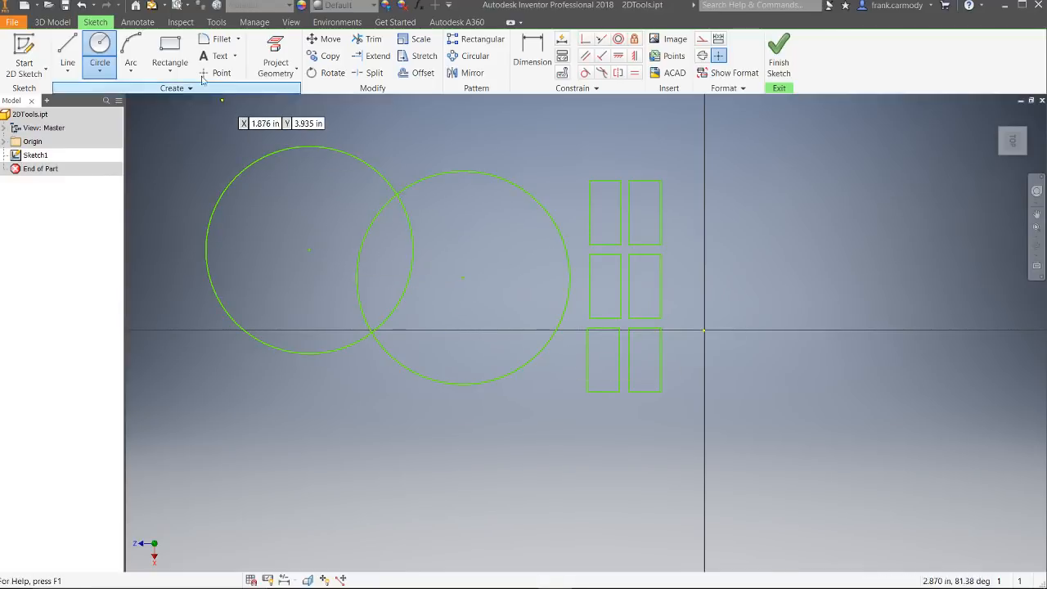
Step: Draw two overlapping rectangles across the circles, the first about 1.92 in by 2.31 in and the second lower and further left
{"action": "left_click", "coordinate": [170, 54]}
{"action": "left_click", "coordinate": [296, 217]}
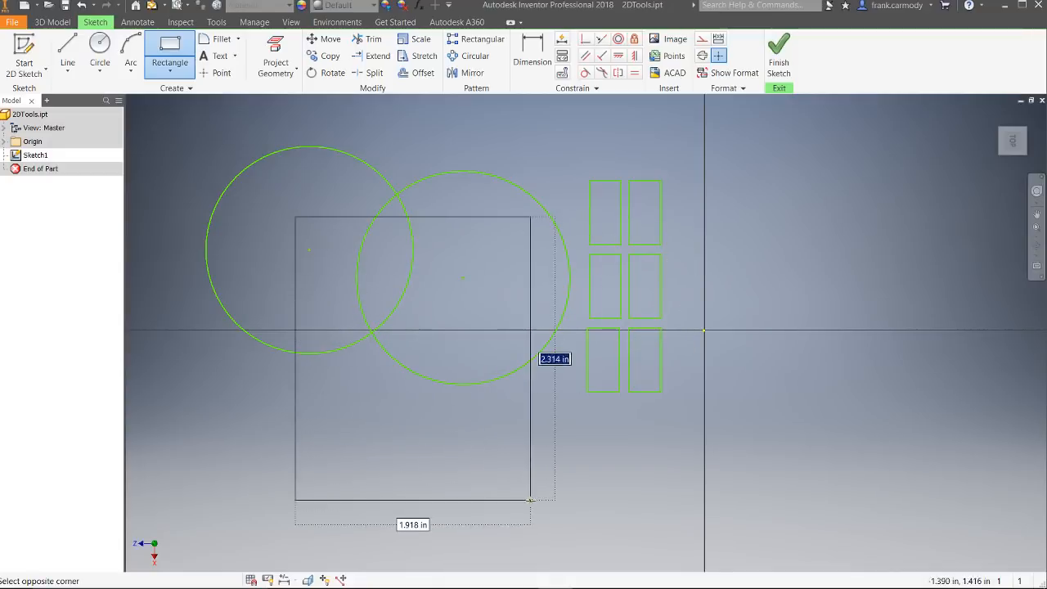
{"action": "left_click", "coordinate": [531, 500]}
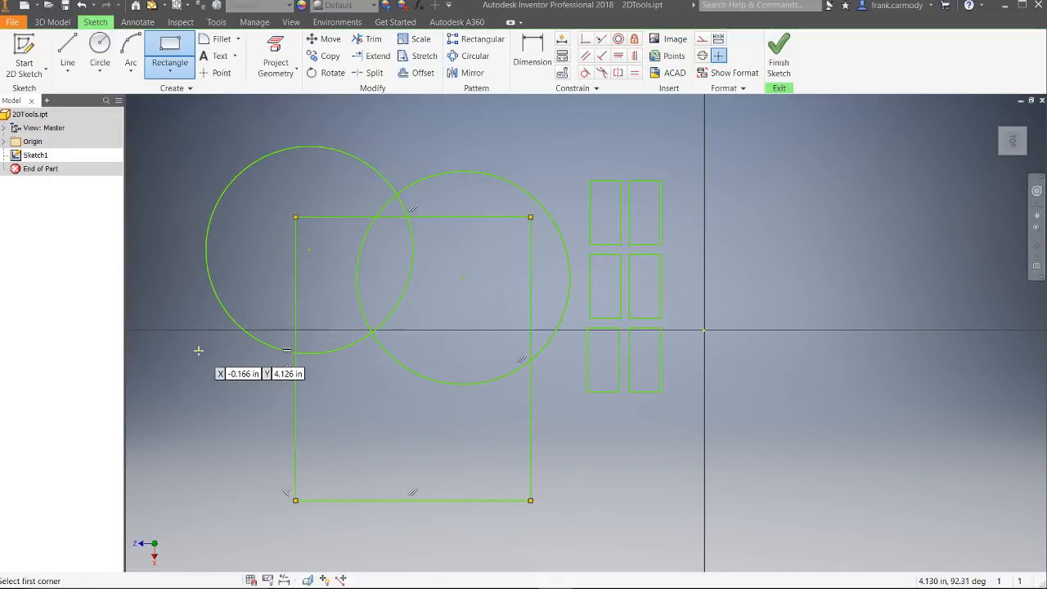
{"action": "left_click", "coordinate": [182, 306]}
{"action": "left_click", "coordinate": [446, 542]}
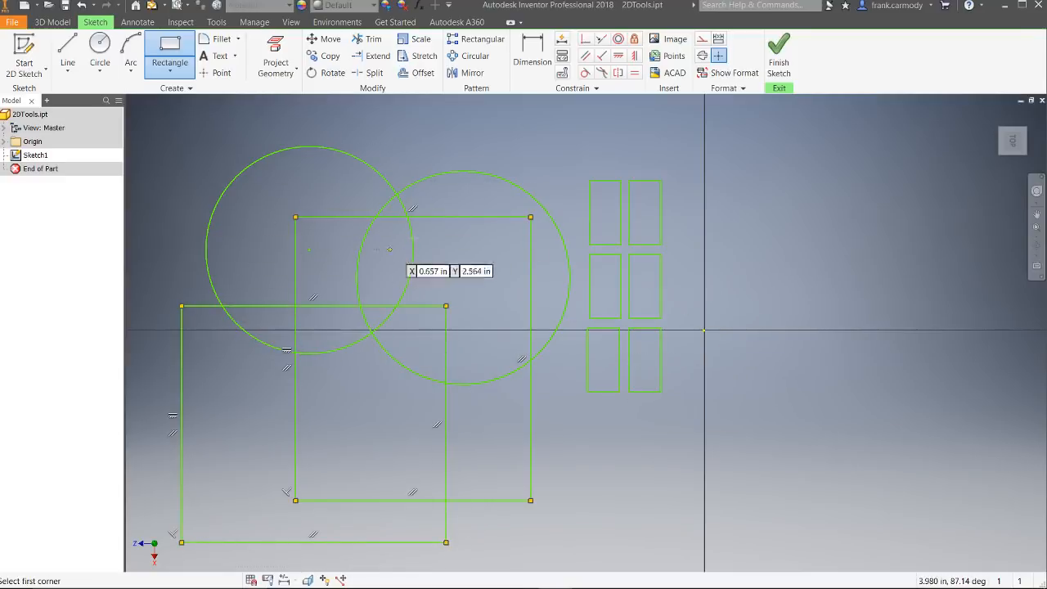
Step: Trim the left circle's lower-left arc, the lower rectangle's top edge beside it, and the upper rectangle's left edge inside that circle
{"action": "left_click", "coordinate": [380, 38]}
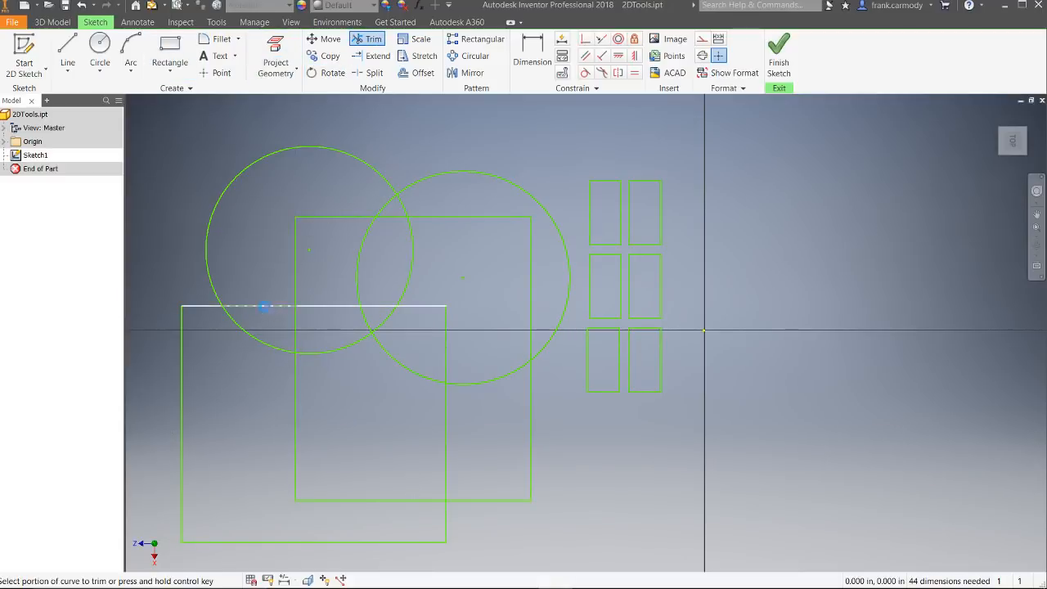
{"action": "left_click", "coordinate": [266, 306]}
{"action": "left_click", "coordinate": [258, 341]}
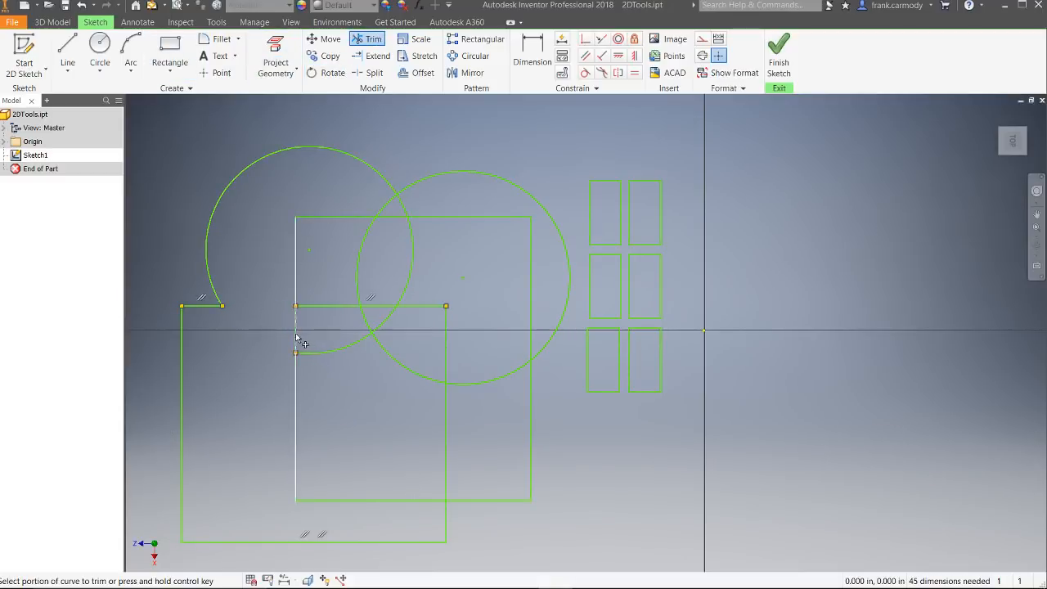
{"action": "left_click", "coordinate": [297, 279]}
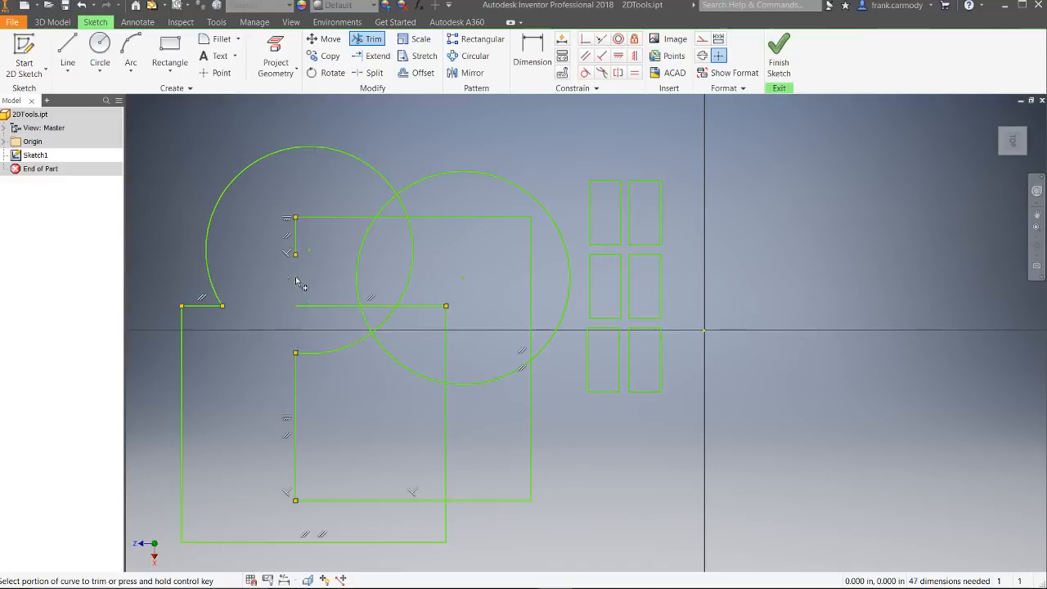
{"action": "left_click", "coordinate": [296, 229]}
{"action": "left_click", "coordinate": [296, 249]}
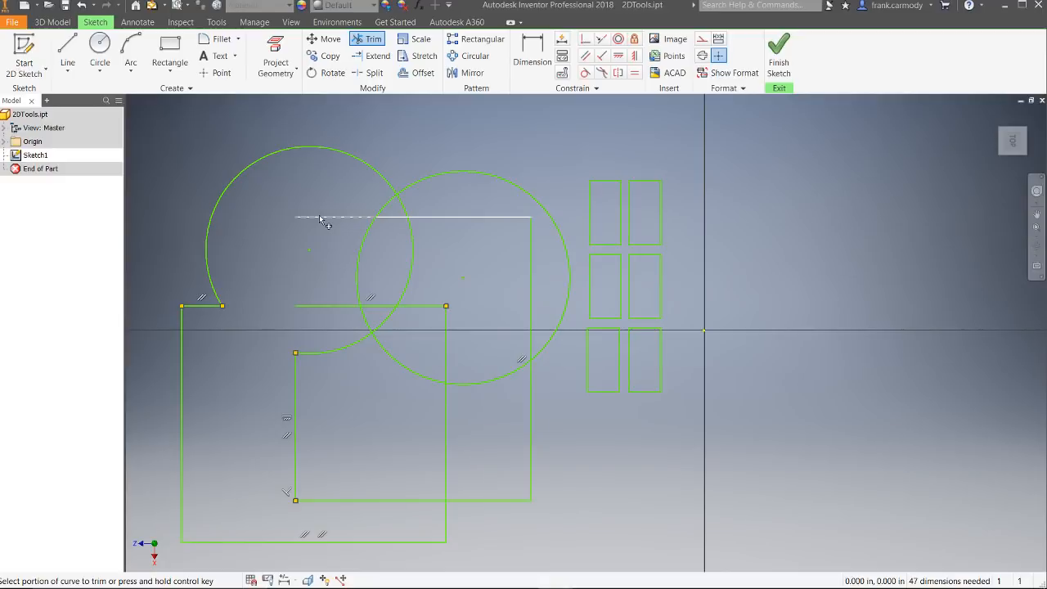
Step: Trim both rectangles' top edges inside the left circle and the arcs where the two circles overlap
{"action": "left_click", "coordinate": [321, 219]}
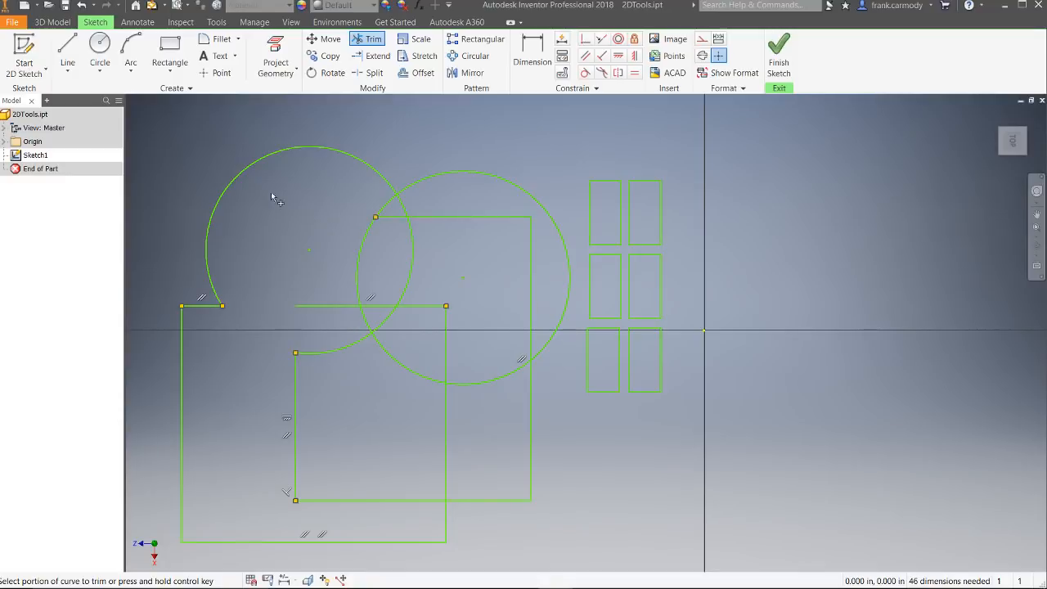
{"action": "left_click", "coordinate": [388, 216]}
{"action": "left_click", "coordinate": [360, 246]}
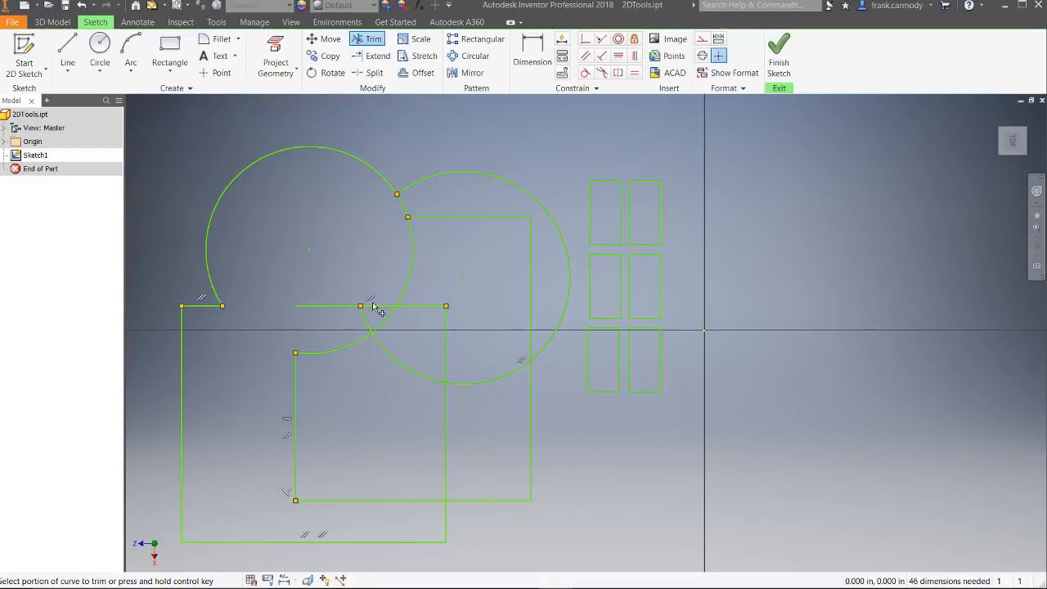
{"action": "left_click", "coordinate": [327, 307]}
{"action": "left_click", "coordinate": [411, 265]}
{"action": "left_click", "coordinate": [427, 217]}
{"action": "left_click", "coordinate": [406, 209]}
Step: Trim the rectangle edges left inside the right circle and the leftover arcs at the circles' lower intersection
{"action": "left_click", "coordinate": [489, 219]}
{"action": "left_click", "coordinate": [530, 272]}
{"action": "left_click", "coordinate": [447, 343]}
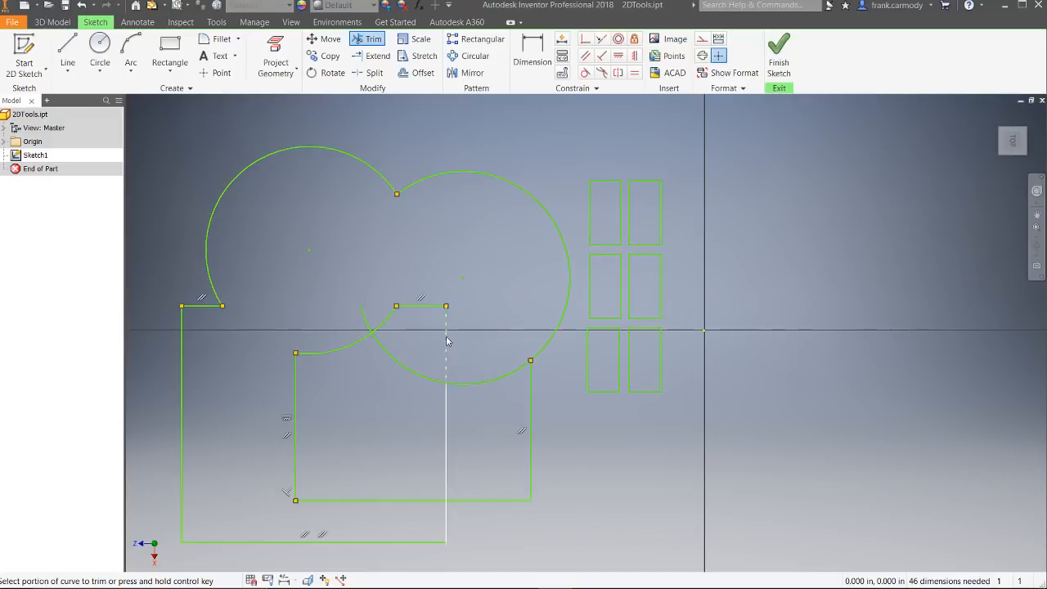
{"action": "left_click", "coordinate": [437, 305]}
{"action": "left_click", "coordinate": [388, 319]}
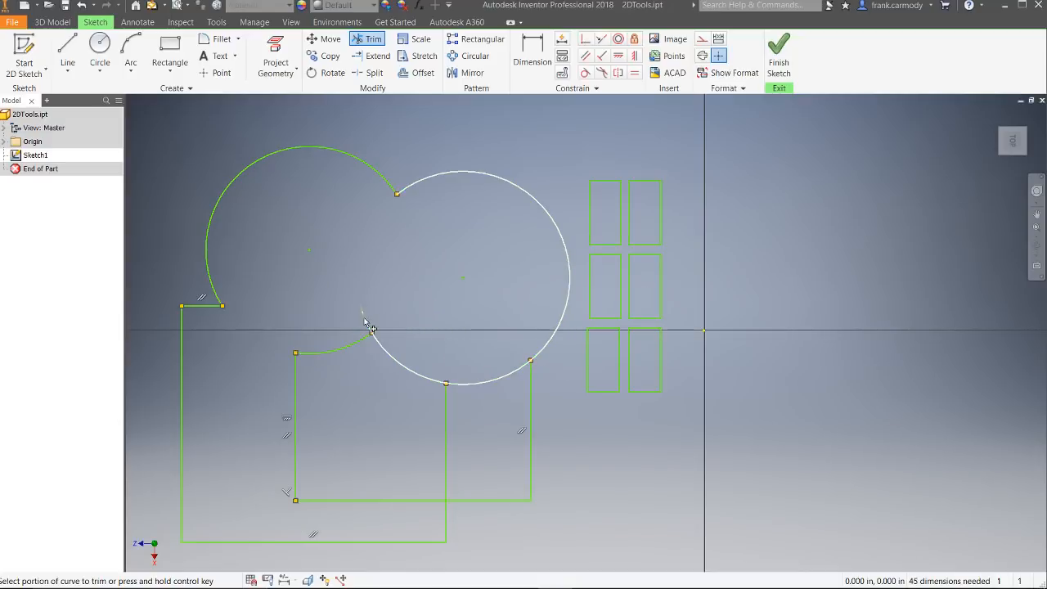
{"action": "left_click", "coordinate": [367, 320]}
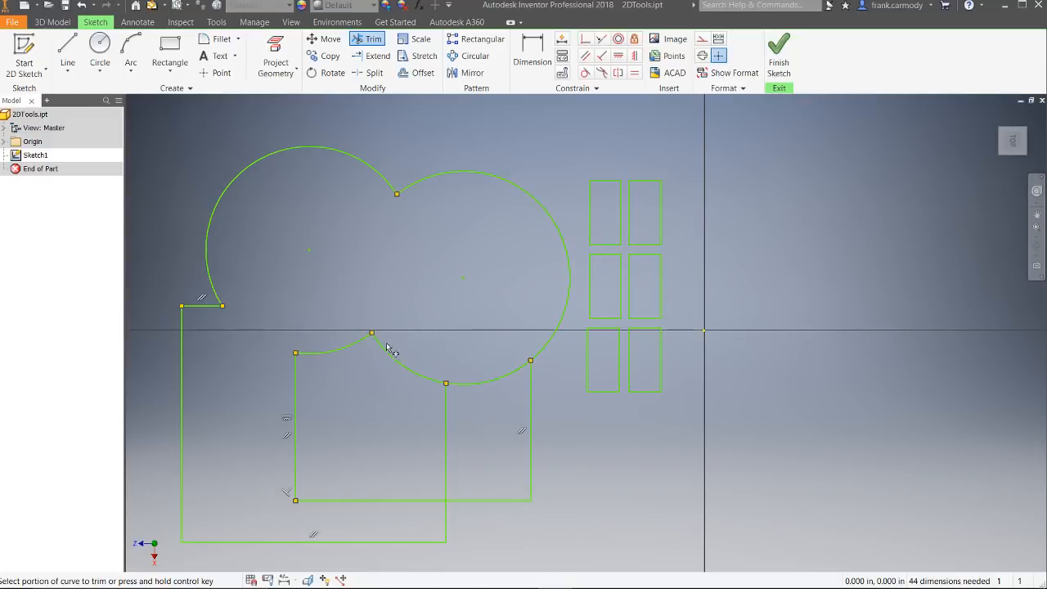
Step: Trim the remaining interior arcs and rectangle edges in the lower half, leaving only the combined outer outline
{"action": "left_click", "coordinate": [480, 385]}
{"action": "left_click", "coordinate": [447, 425]}
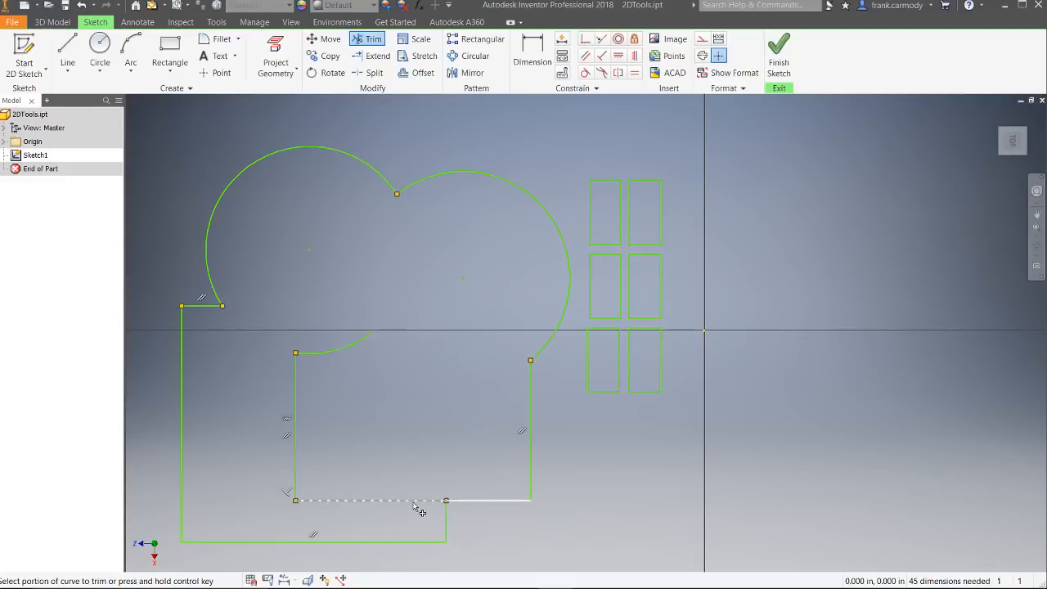
{"action": "left_click", "coordinate": [414, 502]}
{"action": "left_click", "coordinate": [299, 476]}
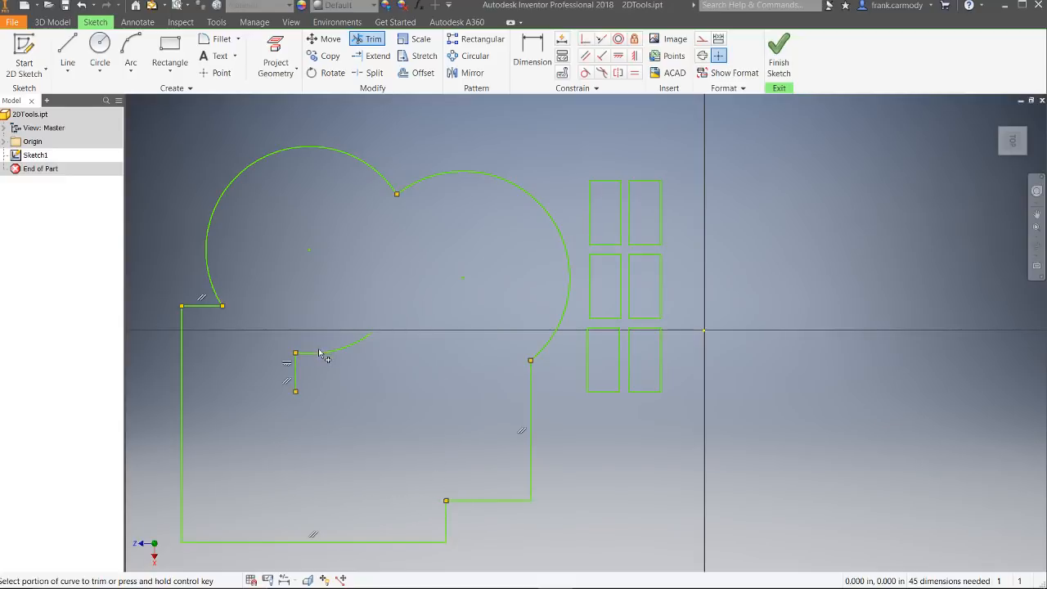
{"action": "left_click", "coordinate": [320, 353]}
{"action": "left_click", "coordinate": [295, 376]}
Step: Extend the outline's short upper-left horizontal edge to the right-hand arc, and extend the left arc into a full circle
{"action": "left_click", "coordinate": [377, 55]}
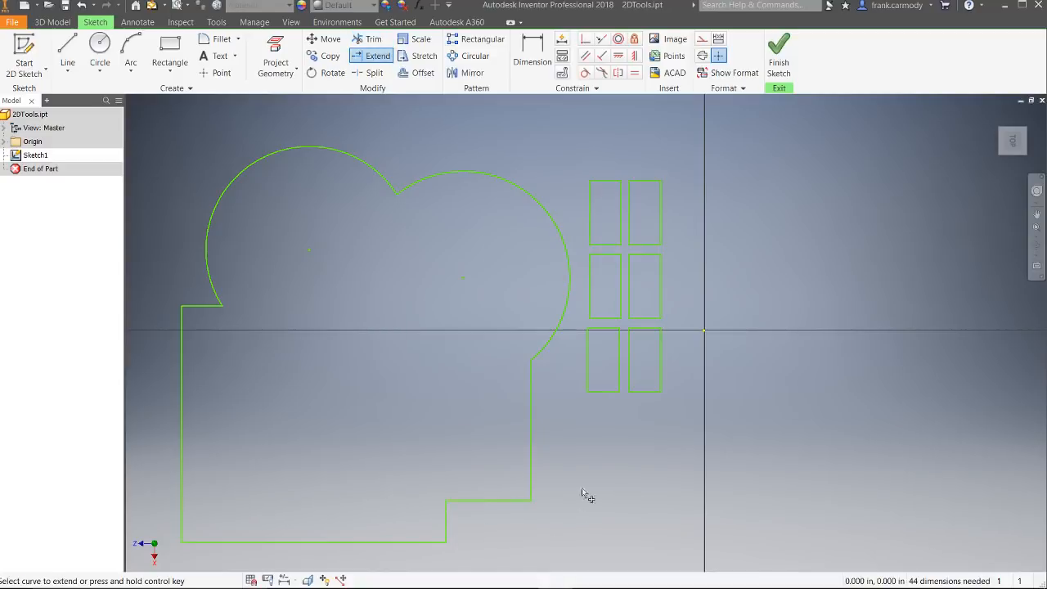
{"action": "left_click", "coordinate": [377, 55]}
{"action": "left_click", "coordinate": [210, 308]}
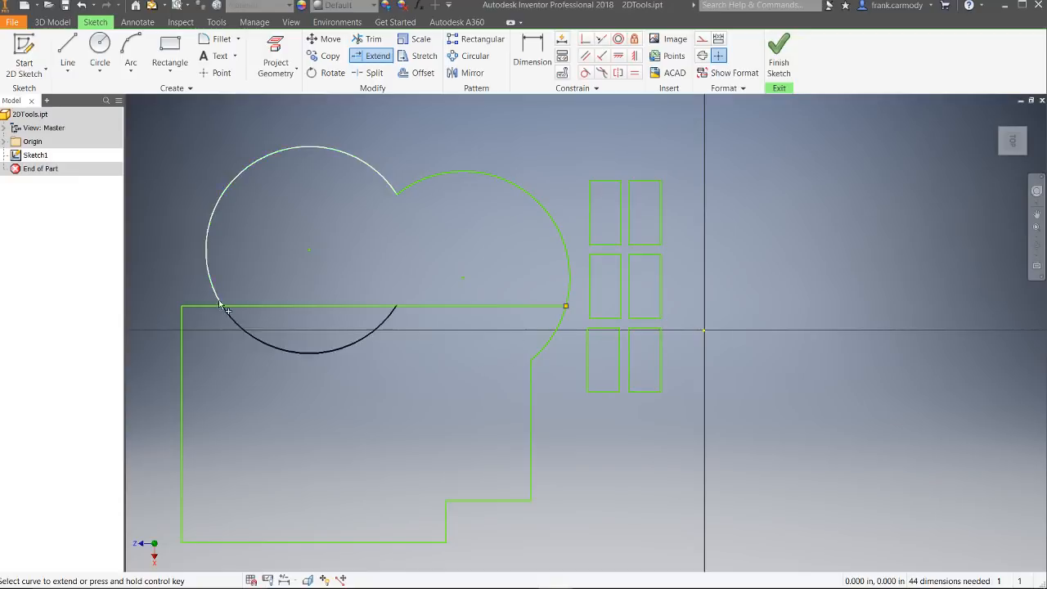
{"action": "left_click", "coordinate": [207, 253]}
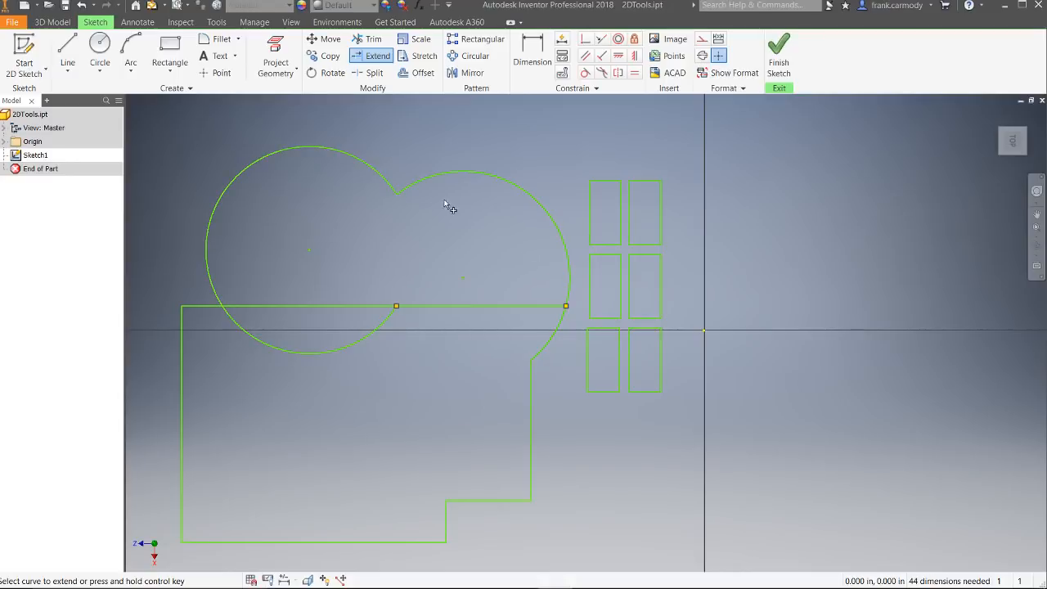
{"action": "left_click", "coordinate": [382, 329]}
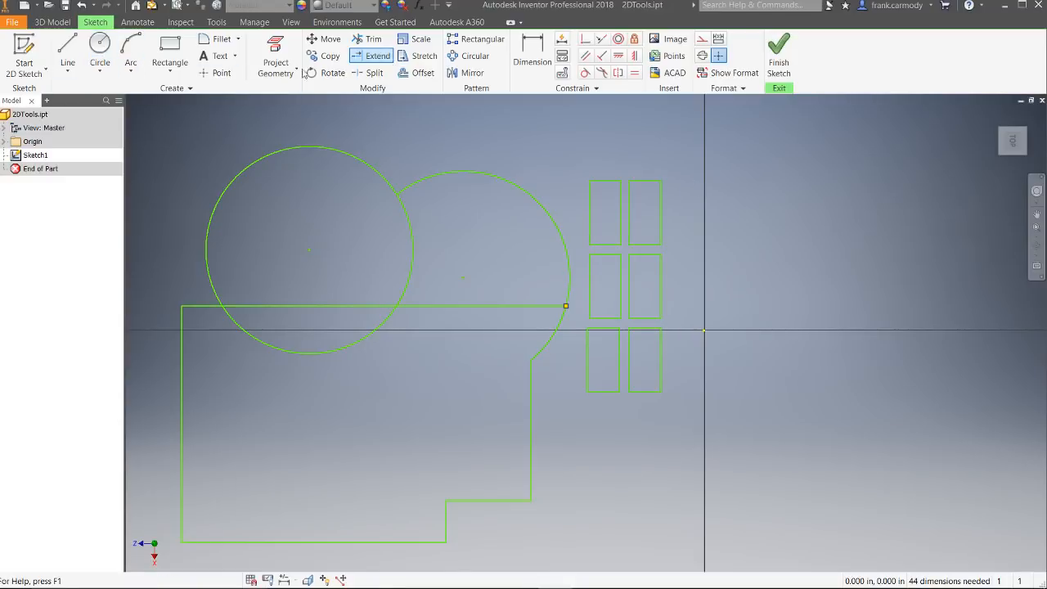
Step: Draw a circle in the empty area beyond the six small rectangles and a horizontal line about 1.68 in long across its lower half
{"action": "left_click", "coordinate": [100, 50]}
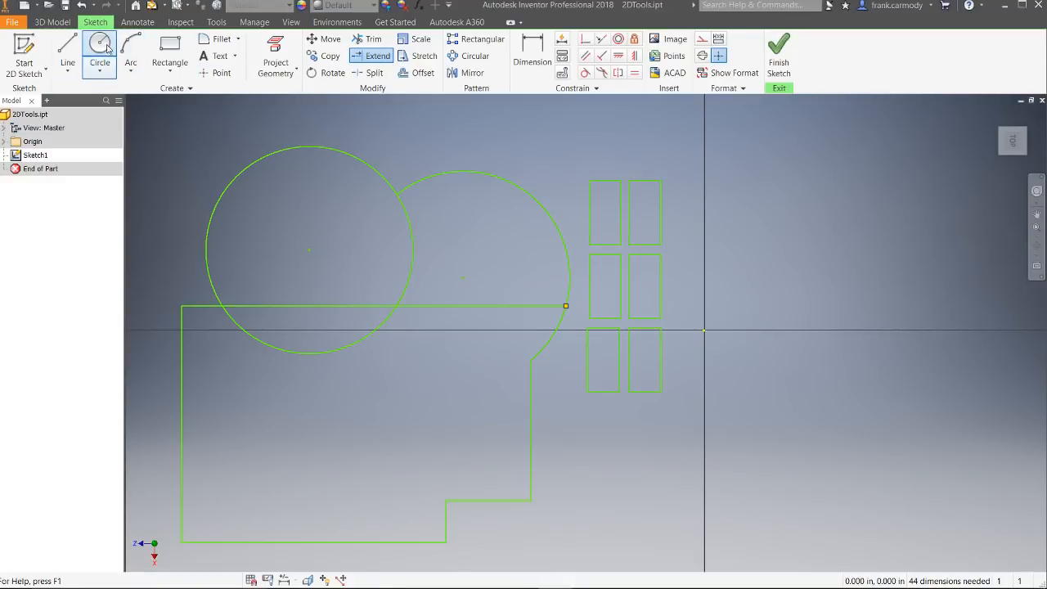
{"action": "left_click", "coordinate": [819, 224]}
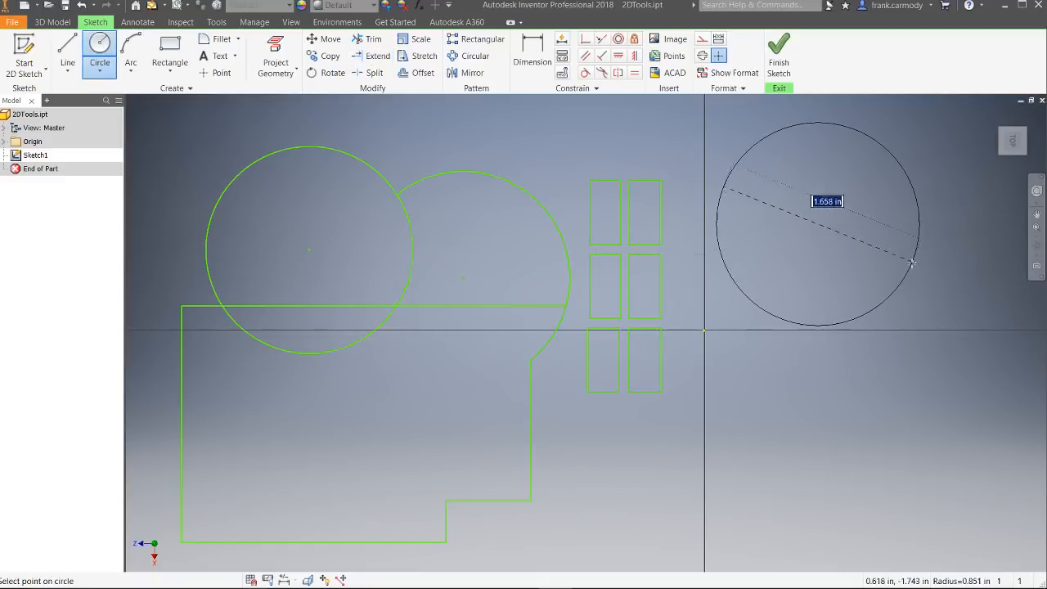
{"action": "left_click", "coordinate": [885, 258]}
{"action": "left_click", "coordinate": [67, 51]}
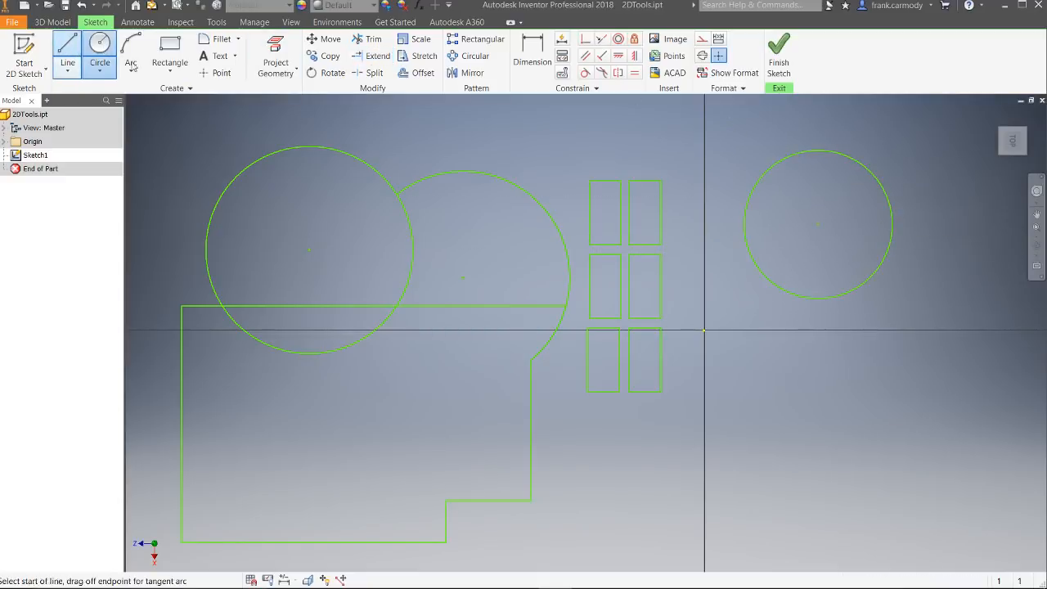
{"action": "left_click", "coordinate": [734, 259]}
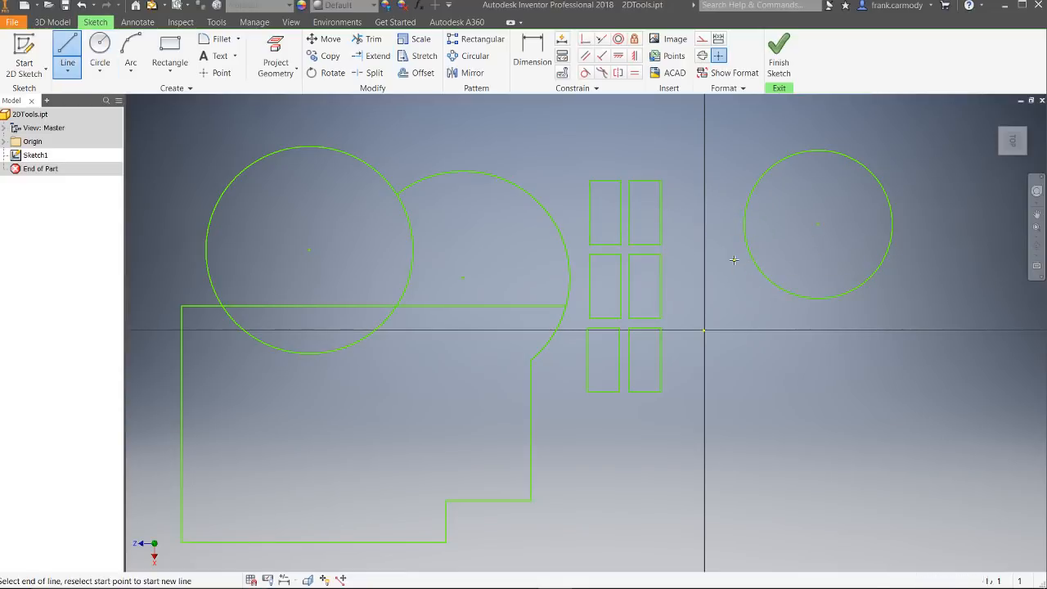
{"action": "left_click", "coordinate": [940, 259]}
{"action": "right_click", "coordinate": [942, 261]}
{"action": "left_click", "coordinate": [972, 263]}
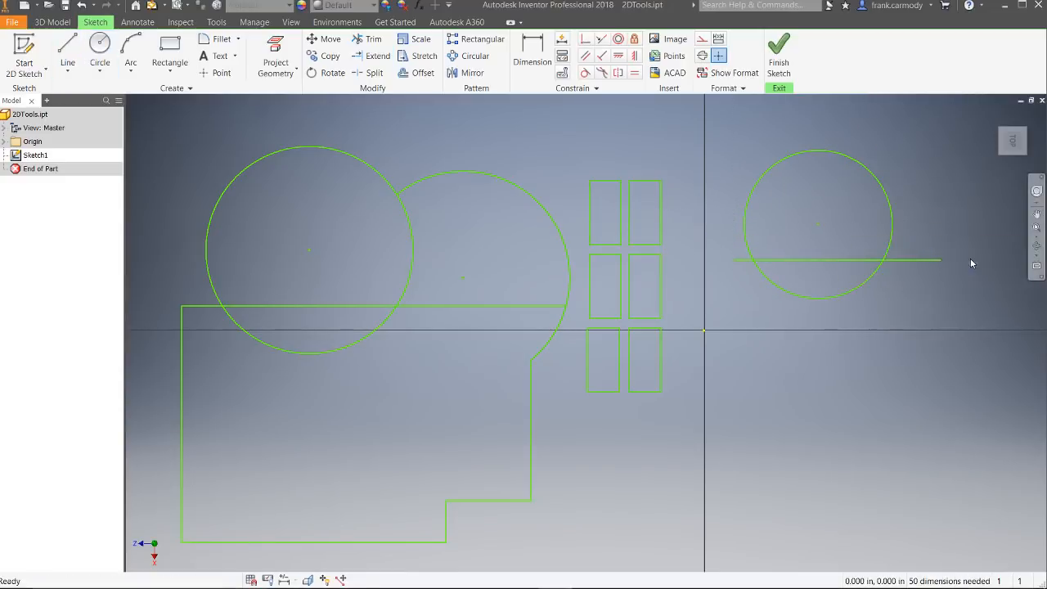
Step: Enlarge the new circle slightly and shift its centre a little, with the horizontal line still crossing its lower half
{"action": "left_click_drag", "start_coordinate": [873, 172], "coordinate": [888, 188]}
{"action": "mouse_move", "coordinate": [820, 227]}
{"action": "left_mouse_down"}
{"action": "mouse_move", "coordinate": [842, 212]}
{"action": "mouse_move", "coordinate": [836, 230]}
{"action": "mouse_move", "coordinate": [825, 230]}
{"action": "left_mouse_up"}
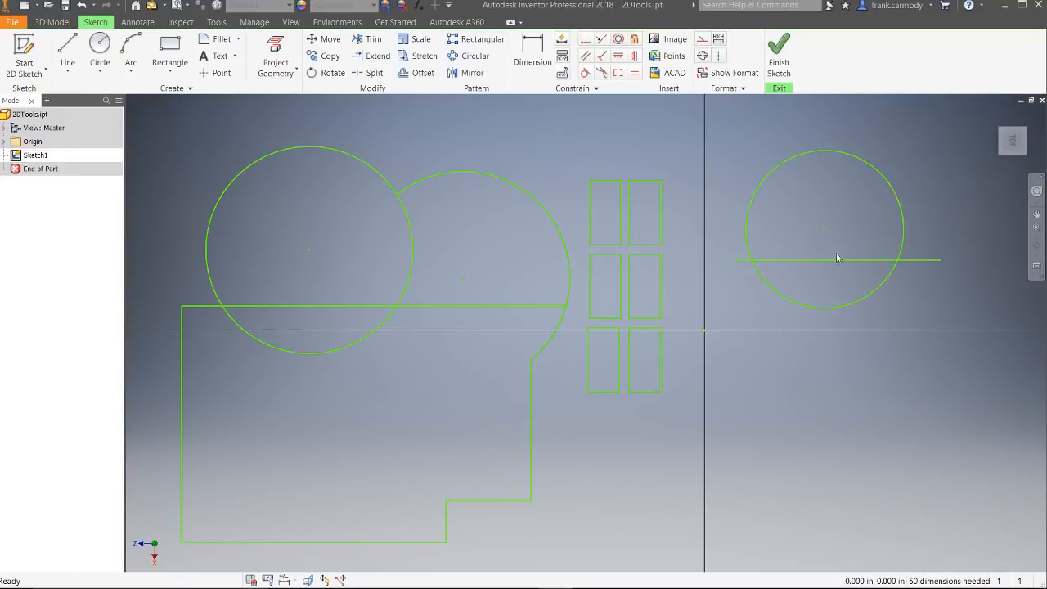
{"action": "left_click", "coordinate": [923, 261]}
{"action": "left_click", "coordinate": [942, 217]}
Step: Split the new circle into two arcs where the horizontal line crosses it
{"action": "left_click", "coordinate": [370, 73]}
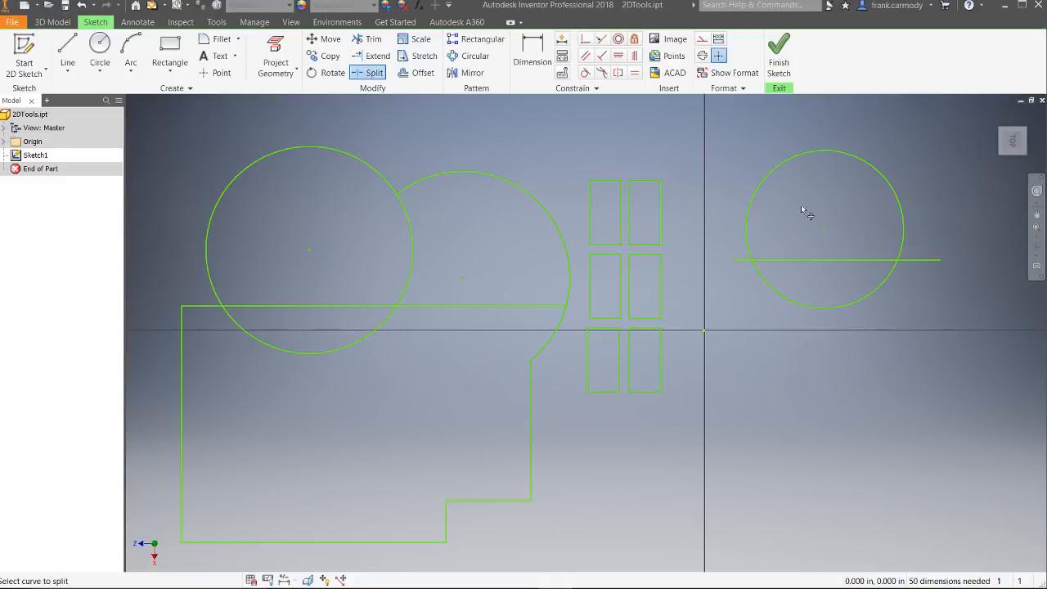
{"action": "left_click", "coordinate": [842, 309]}
{"action": "right_click", "coordinate": [636, 124]}
{"action": "left_click", "coordinate": [682, 124]}
Step: Move the split circle's lower arc straight down to the horizontal axis and delete the upper arc
{"action": "left_click_drag", "start_coordinate": [840, 309], "coordinate": [841, 385]}
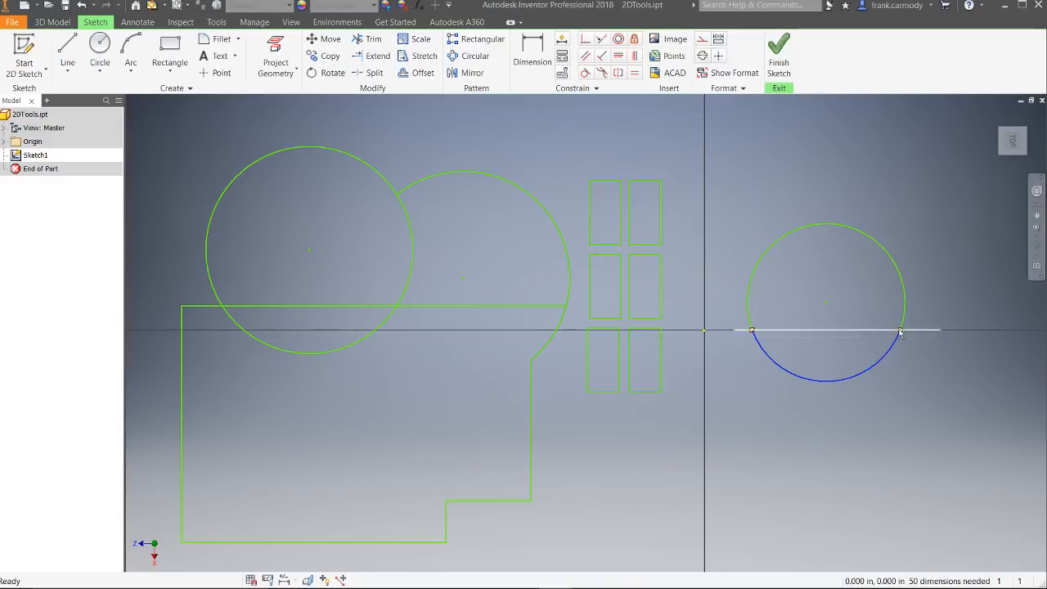
{"action": "left_click", "coordinate": [876, 243]}
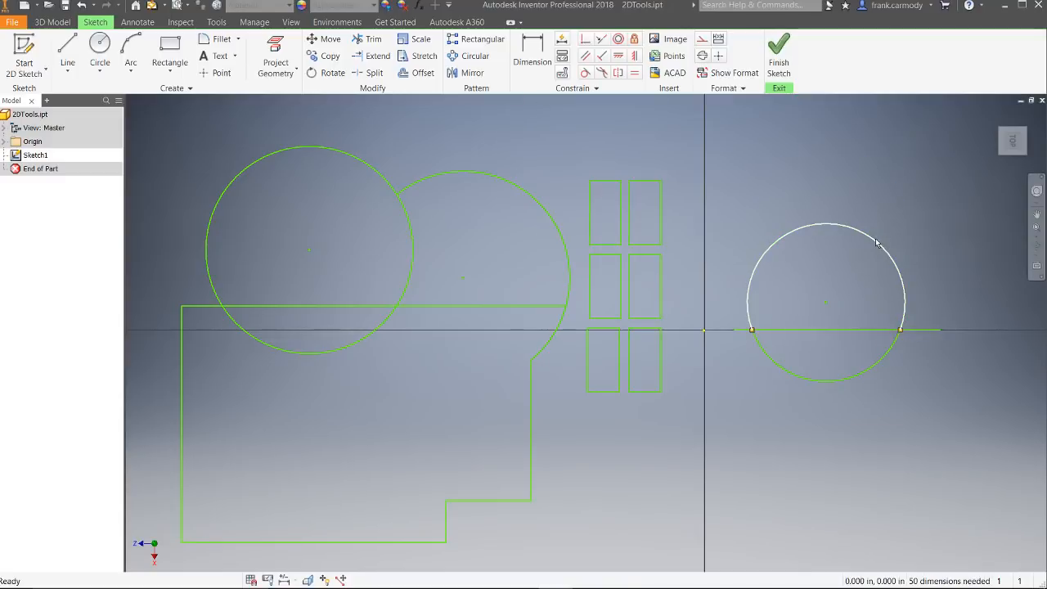
{"action": "key", "text": "Delete"}
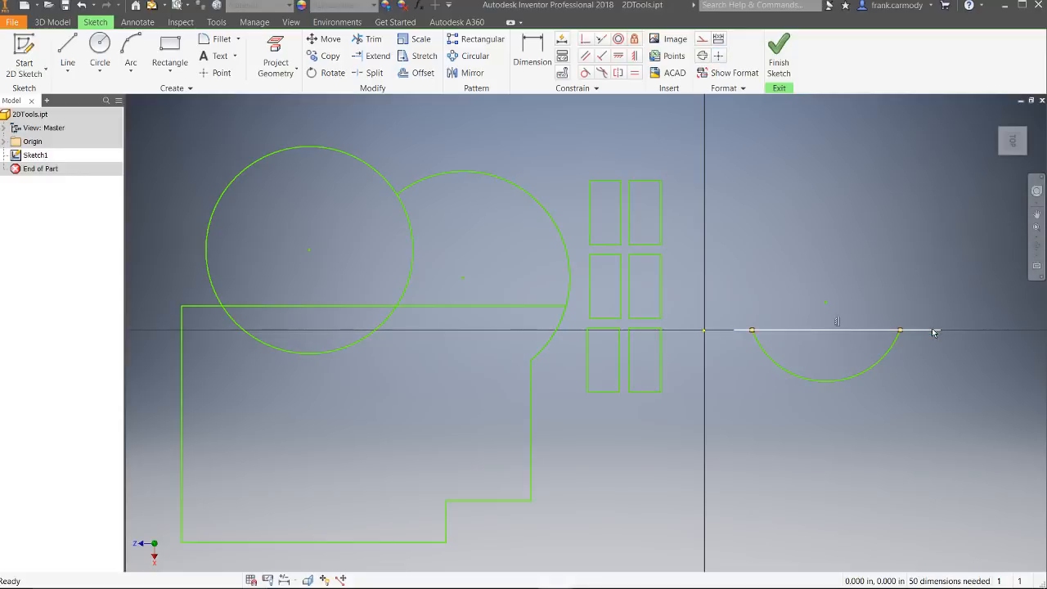
Step: Trim the horizontal line's overhanging ends on both sides of the remaining lower arc
{"action": "left_click", "coordinate": [369, 38]}
{"action": "left_click", "coordinate": [745, 331]}
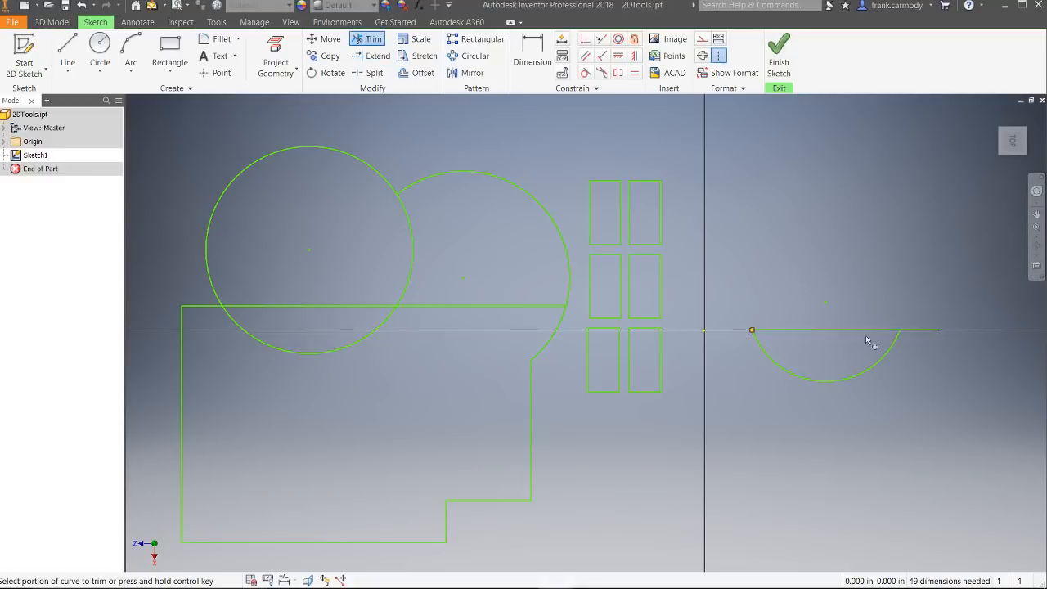
{"action": "left_click", "coordinate": [930, 329]}
Step: Draw a rectangle about 1.09 in wide in the empty space above the closed arc segment
{"action": "left_click", "coordinate": [419, 39]}
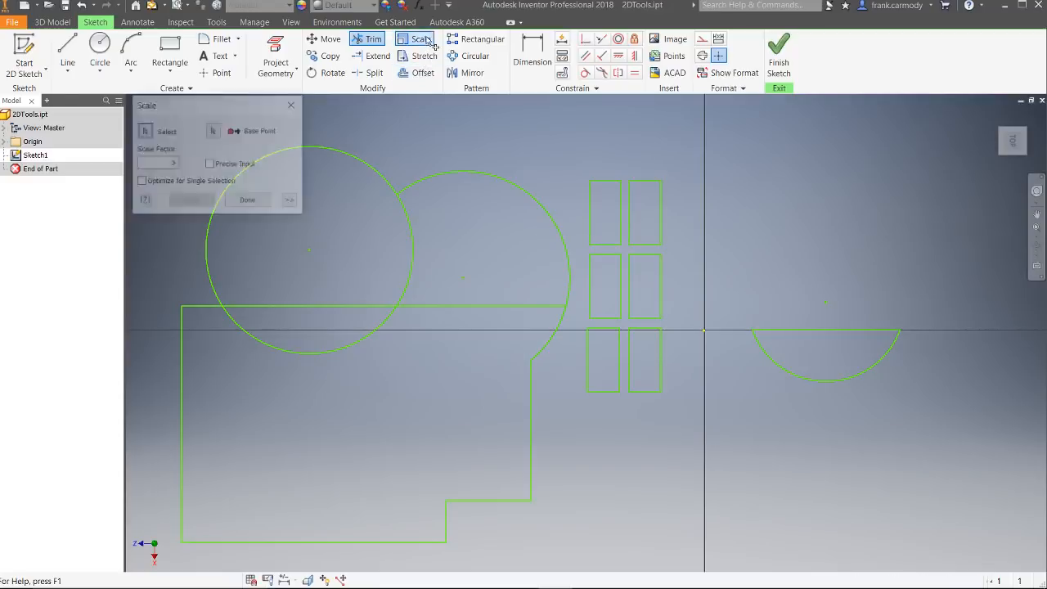
{"action": "left_click", "coordinate": [249, 201]}
{"action": "left_click", "coordinate": [170, 57]}
{"action": "left_click", "coordinate": [739, 177]}
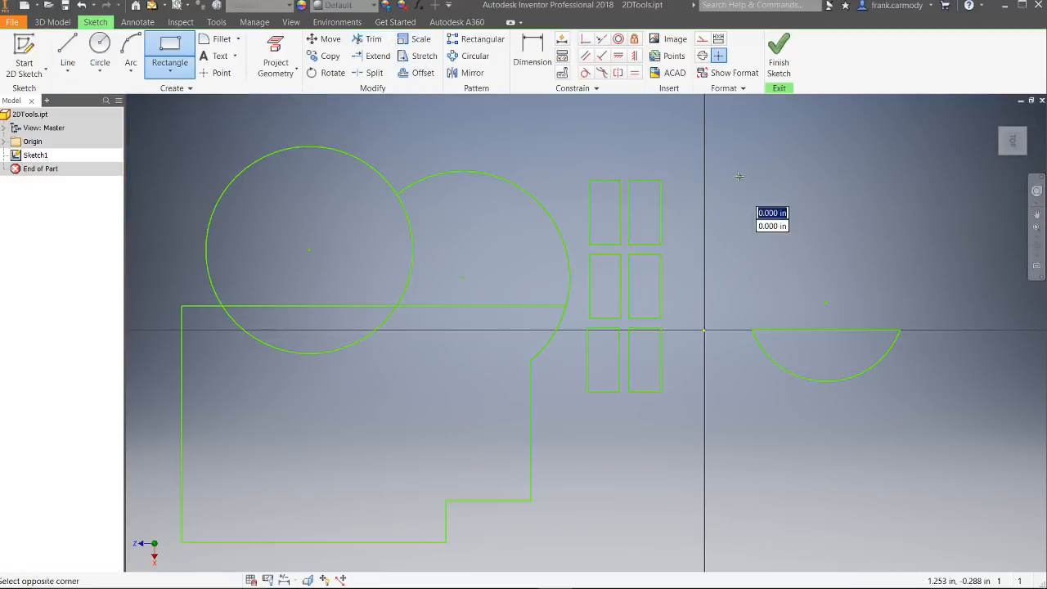
{"action": "left_click", "coordinate": [873, 271]}
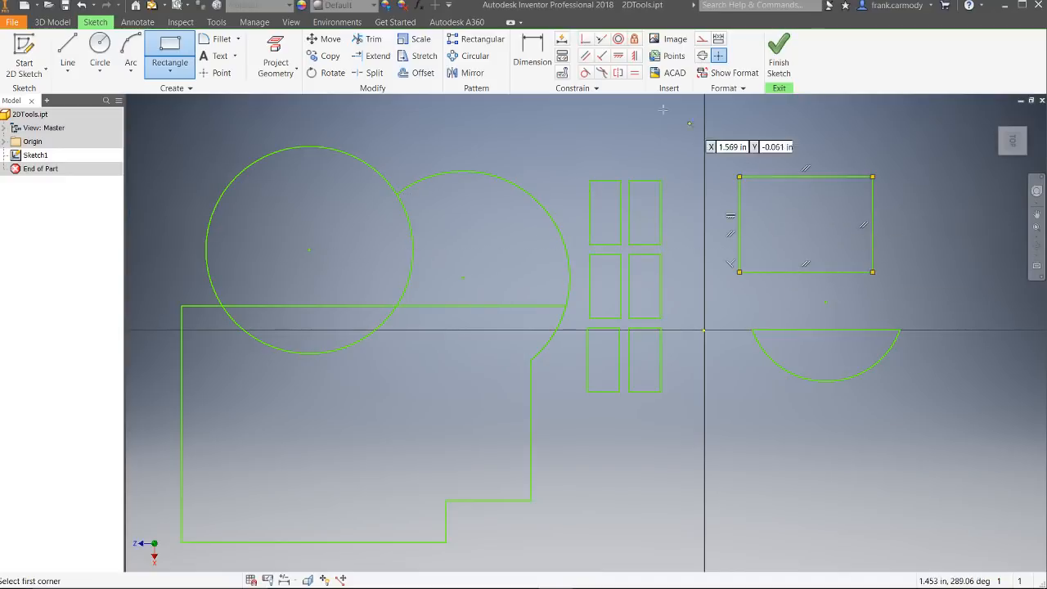
Step: Dimension the new rectangle's top edge and right edge to 1 in each
{"action": "left_click", "coordinate": [521, 51]}
{"action": "left_click", "coordinate": [778, 177]}
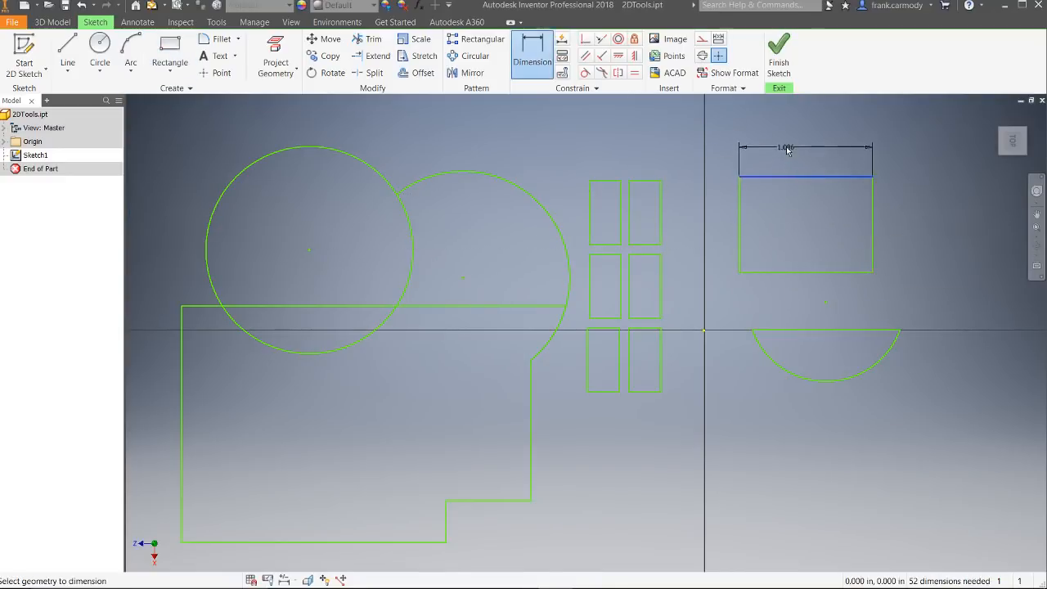
{"action": "left_click", "coordinate": [786, 160]}
{"action": "type", "text": "1"}
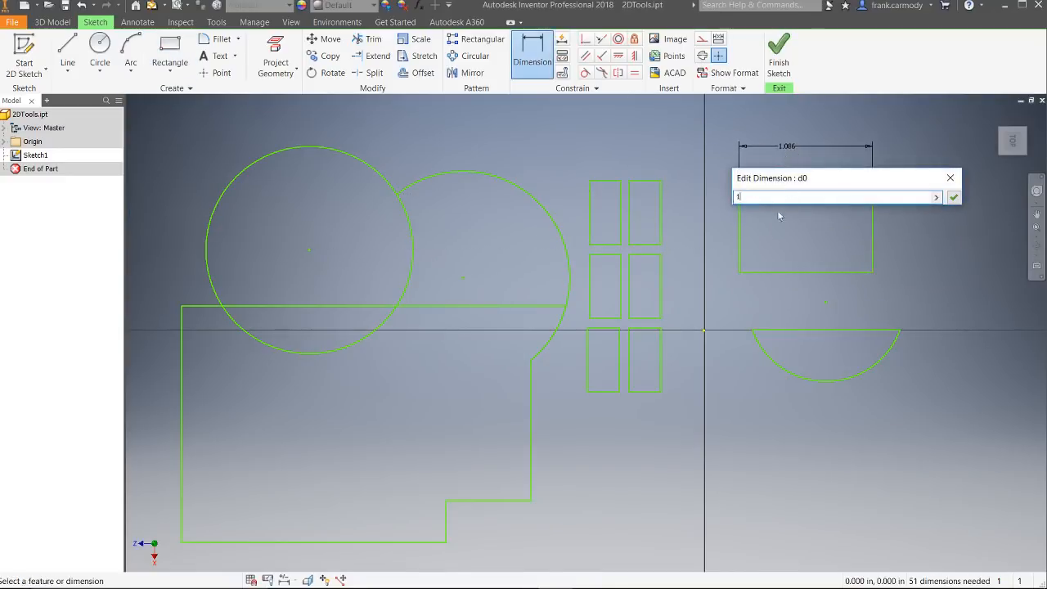
{"action": "left_click", "coordinate": [953, 197]}
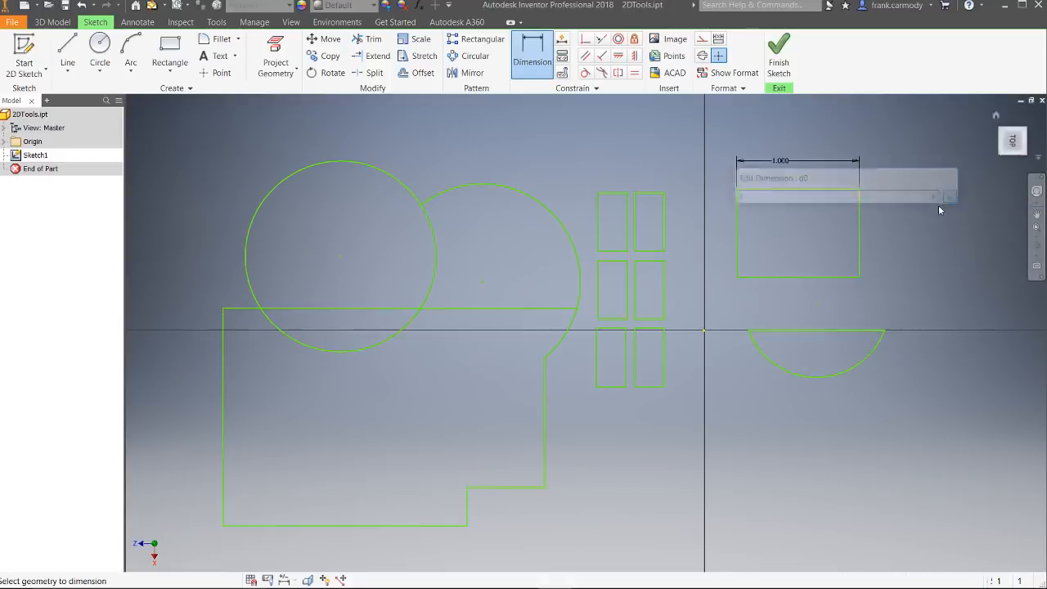
{"action": "left_click", "coordinate": [860, 246]}
{"action": "left_click", "coordinate": [900, 246]}
{"action": "type", "text": "1"}
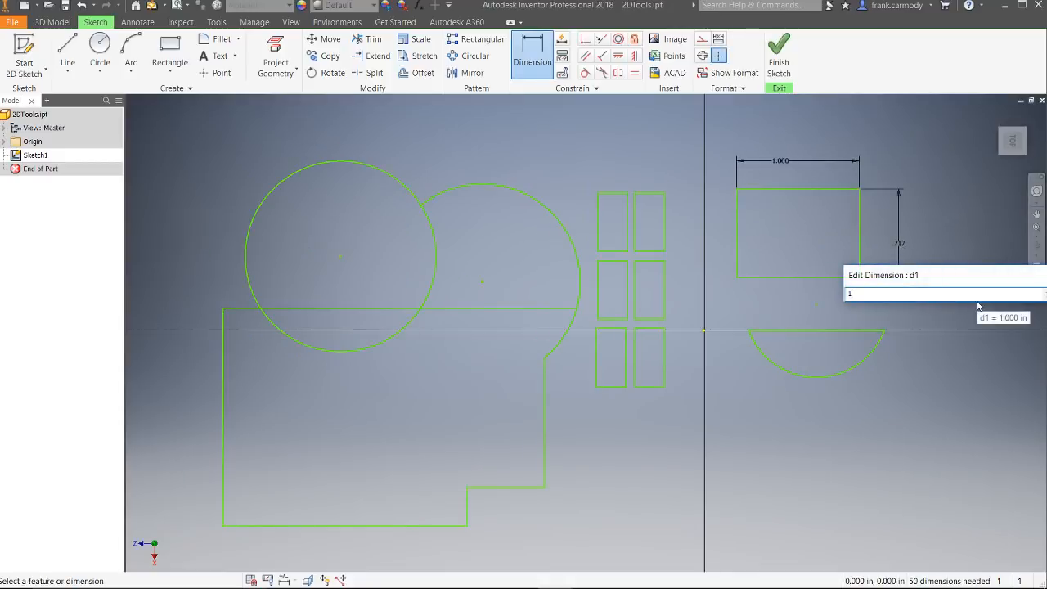
{"action": "key", "text": "Return"}
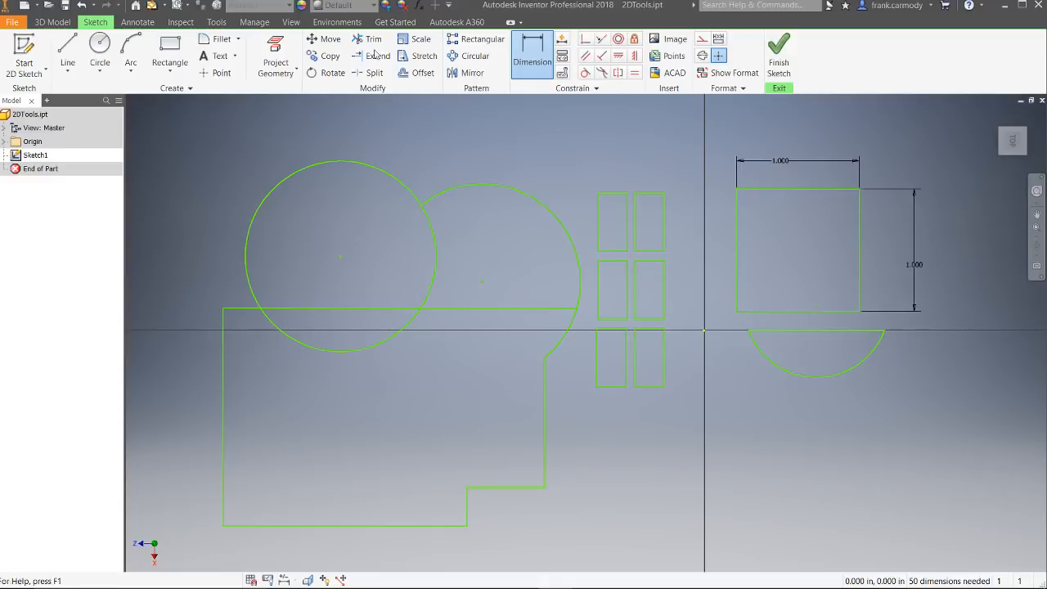
Step: Scale the dimensioned 1 in square by a factor of 2, using its upper-right corner as the base point
{"action": "scroll", "coordinate": [917, 213], "scroll_direction": "up", "scroll_amount": 3}
{"action": "middle_click_drag", "start_coordinate": [930, 202], "coordinate": [462, 288]}
{"action": "scroll", "coordinate": [456, 280], "scroll_direction": "up", "scroll_amount": 3}
{"action": "scroll", "coordinate": [457, 280], "scroll_direction": "down", "scroll_amount": 4}
{"action": "scroll", "coordinate": [457, 280], "scroll_direction": "down", "scroll_amount": 2}
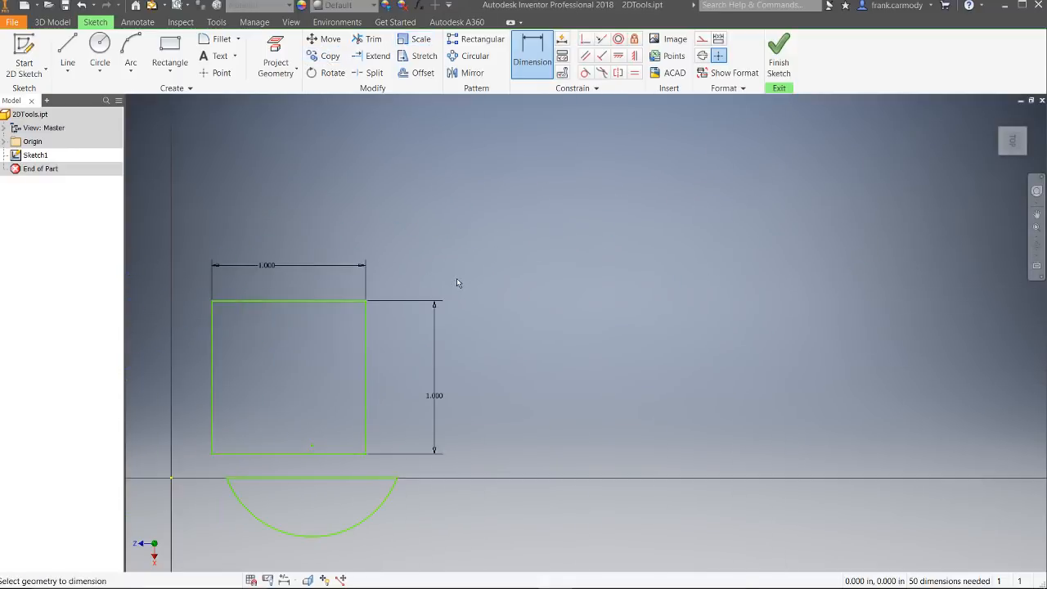
{"action": "left_click", "coordinate": [421, 38]}
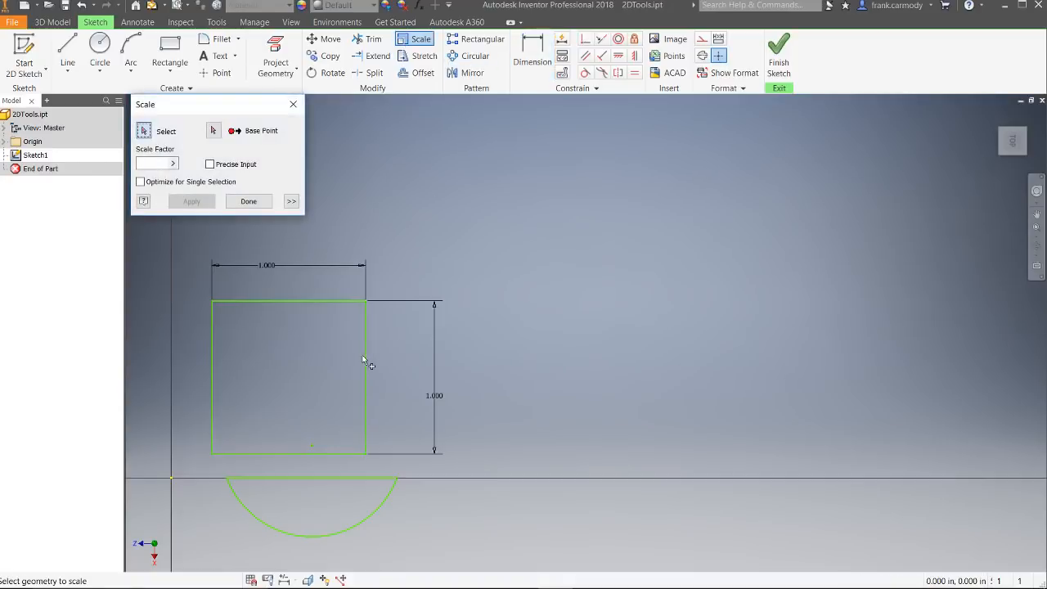
{"action": "left_click_drag", "start_coordinate": [207, 271], "coordinate": [492, 477]}
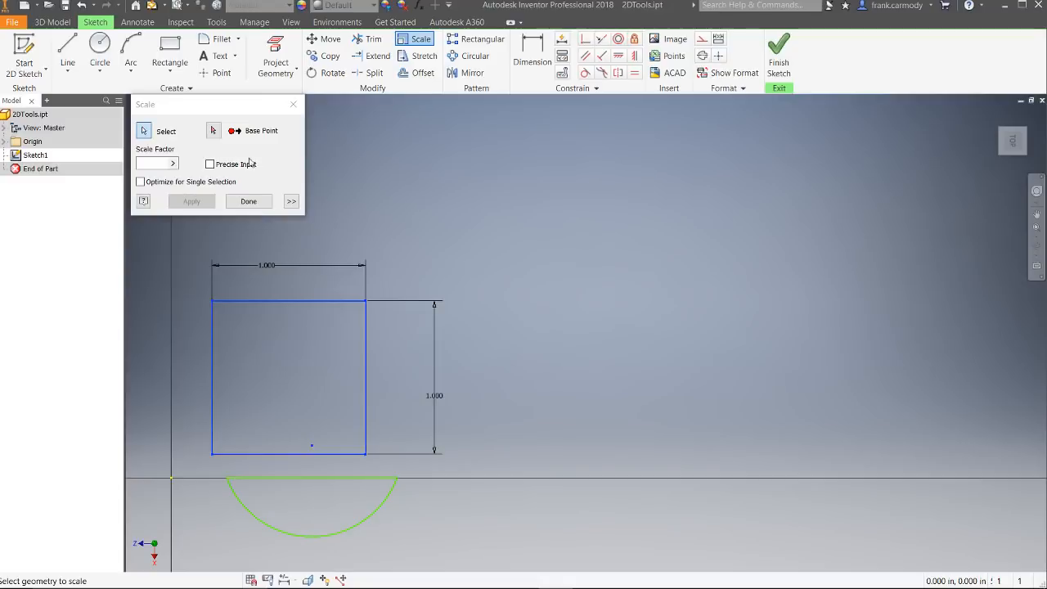
{"action": "left_click", "coordinate": [213, 130]}
{"action": "left_click", "coordinate": [366, 302]}
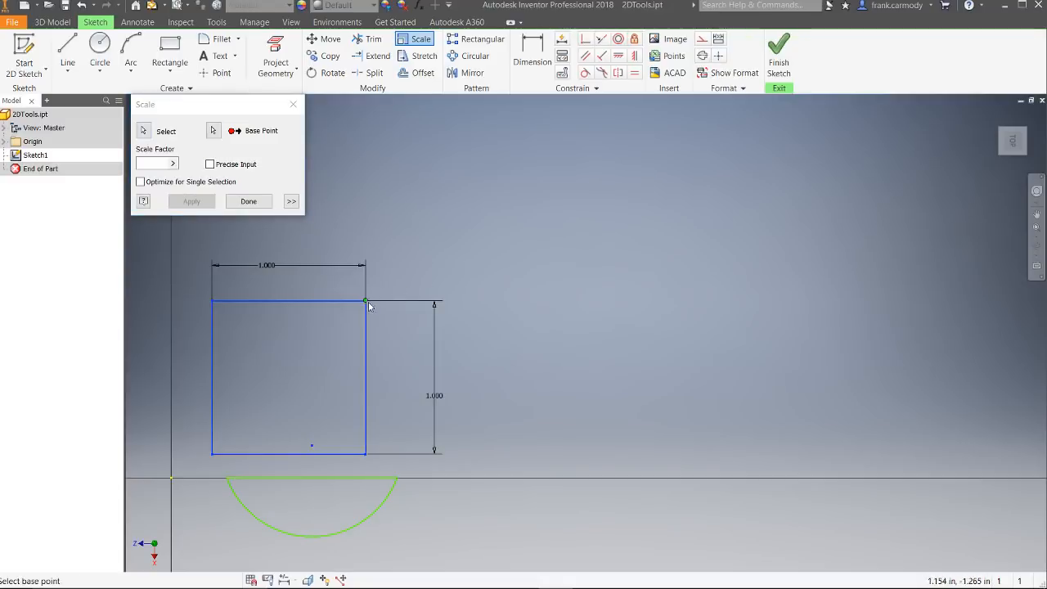
{"action": "left_click", "coordinate": [446, 324]}
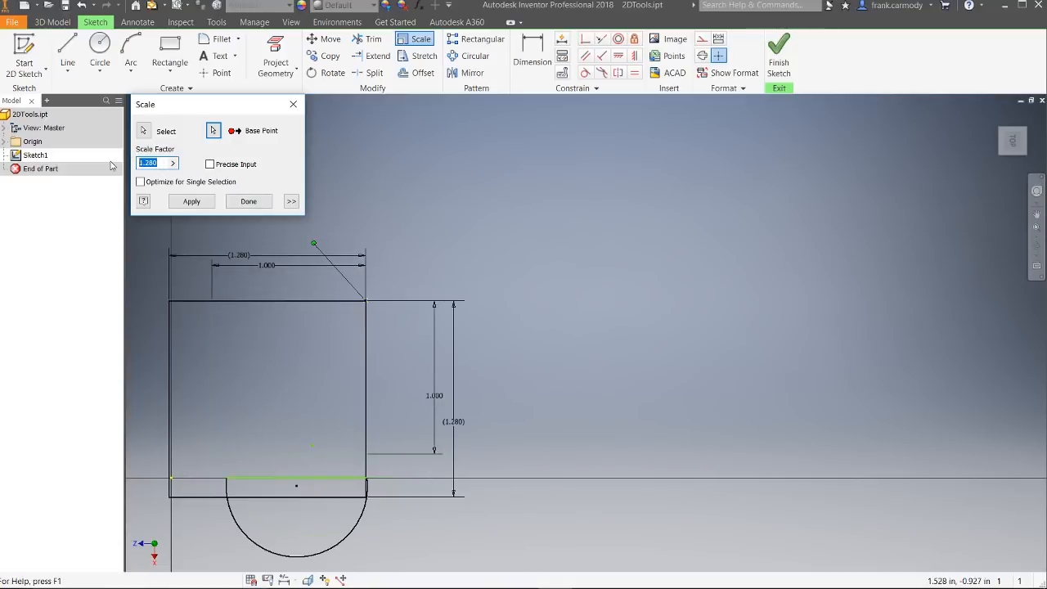
{"action": "type", "text": "2"}
{"action": "key", "text": "Return"}
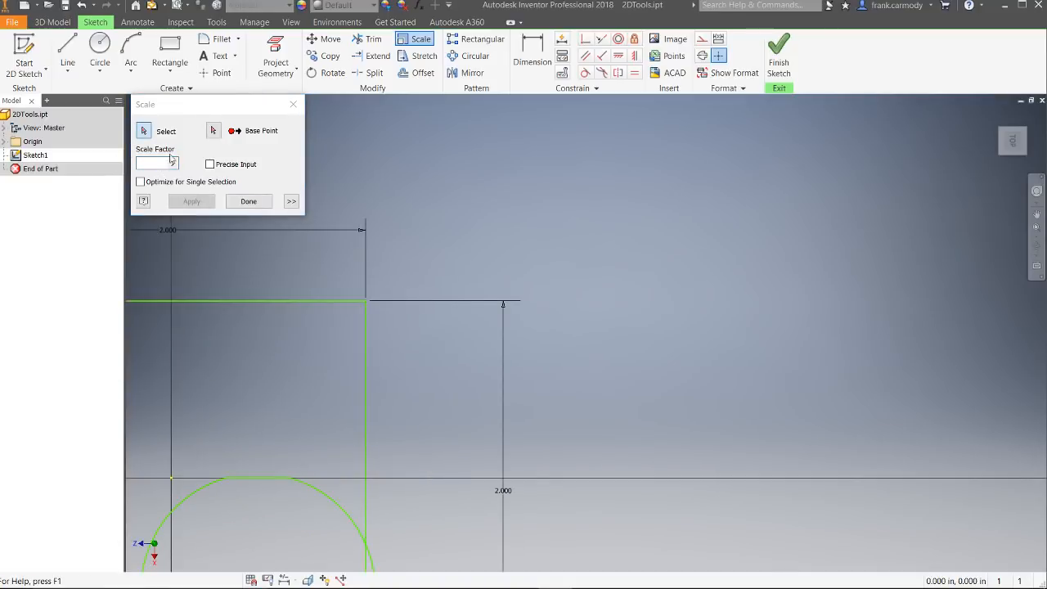
{"action": "mouse_move", "coordinate": [484, 149]}
{"action": "middle_mouse_down"}
{"action": "mouse_move", "coordinate": [578, 190]}
{"action": "mouse_move", "coordinate": [670, 200]}
{"action": "middle_mouse_up"}
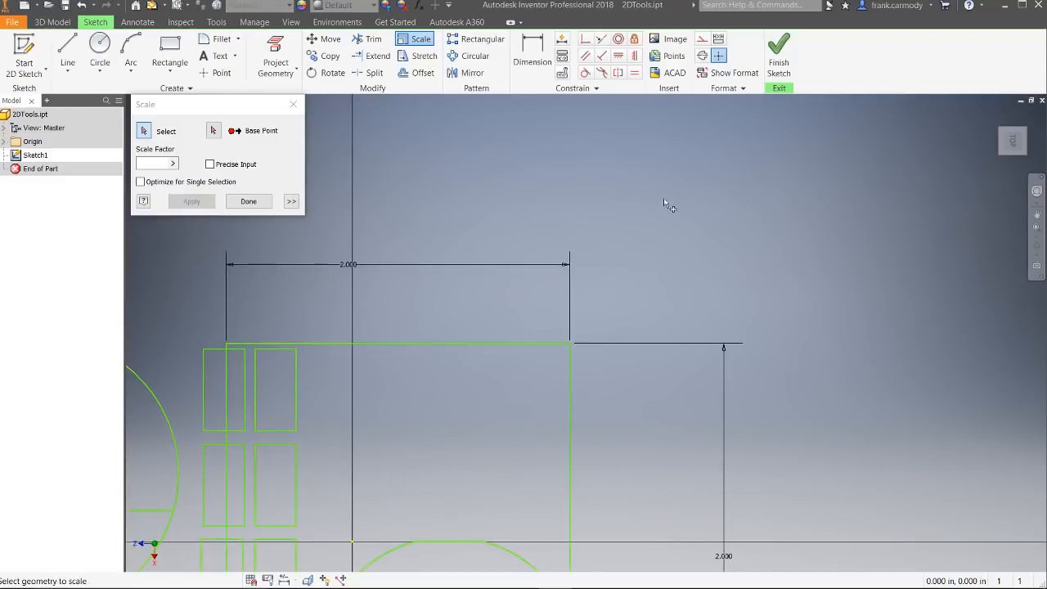
{"action": "left_click", "coordinate": [248, 201]}
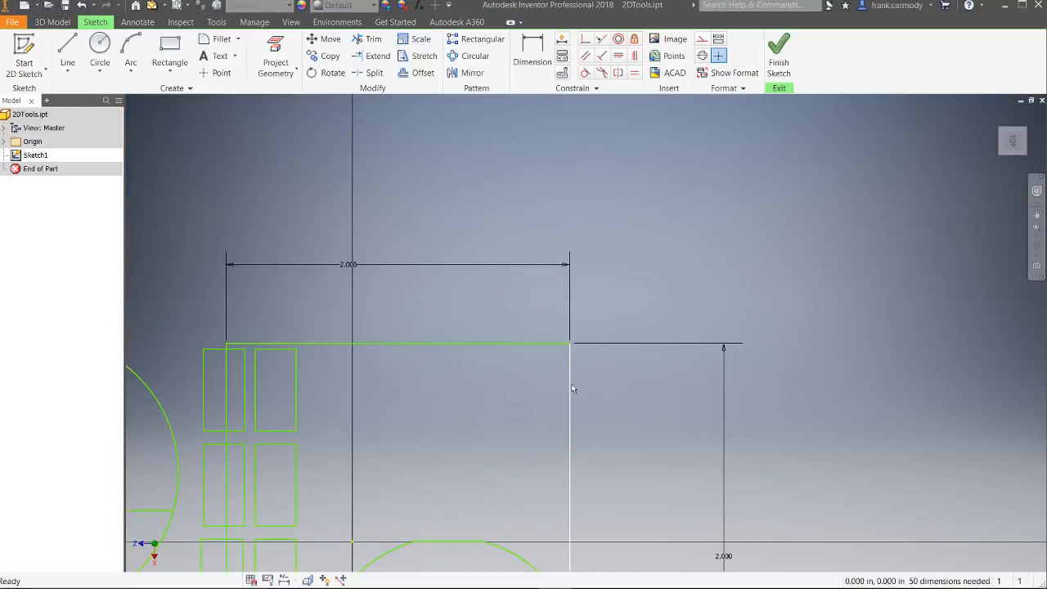
Step: Move the 2 in square clear of the other shapes and stretch its upper-left corner up and outward, relaxing the existing dimensions
{"action": "mouse_move", "coordinate": [596, 396]}
{"action": "left_mouse_down"}
{"action": "mouse_move", "coordinate": [1009, 423]}
{"action": "mouse_move", "coordinate": [852, 348]}
{"action": "mouse_move", "coordinate": [846, 175]}
{"action": "left_mouse_up"}
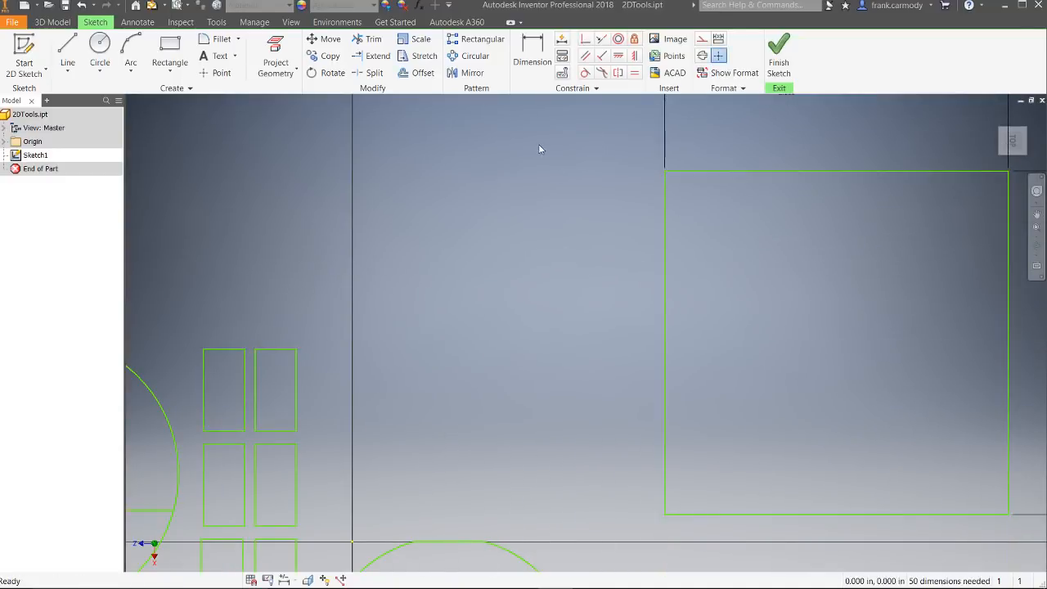
{"action": "left_click", "coordinate": [402, 59]}
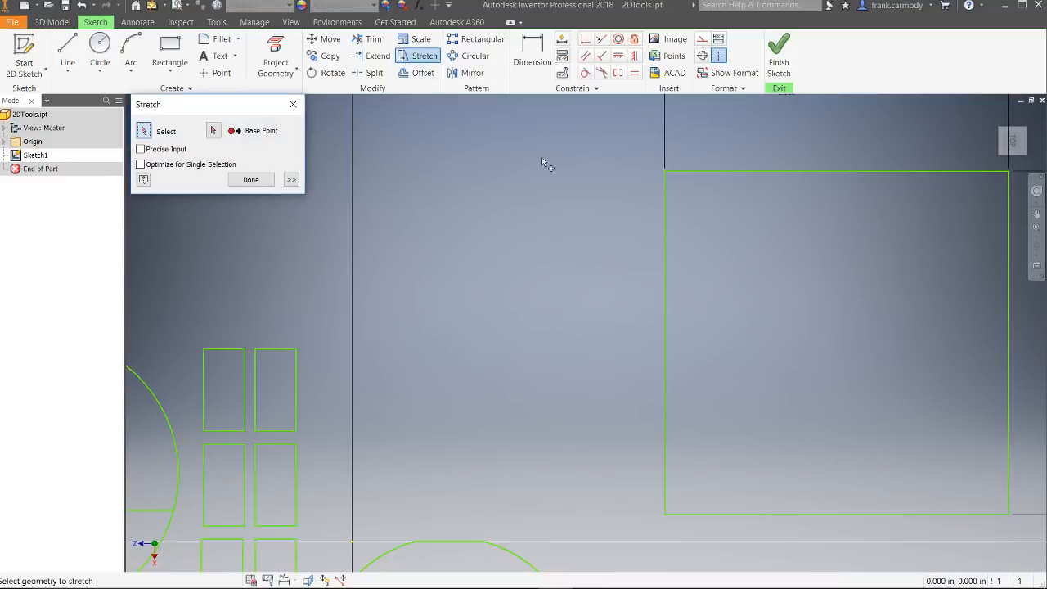
{"action": "left_click", "coordinate": [668, 270]}
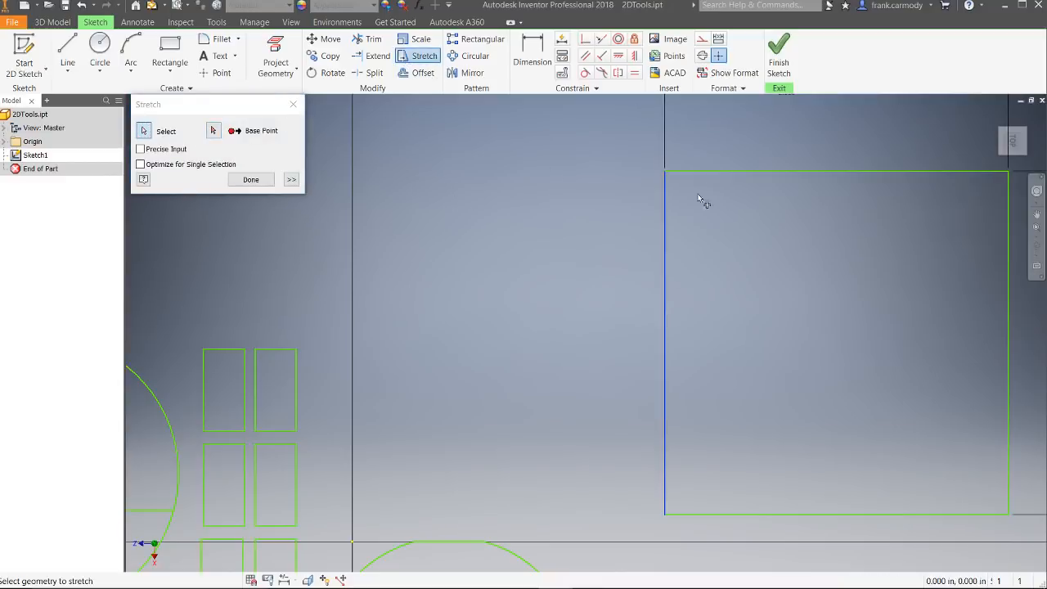
{"action": "left_click", "coordinate": [716, 171]}
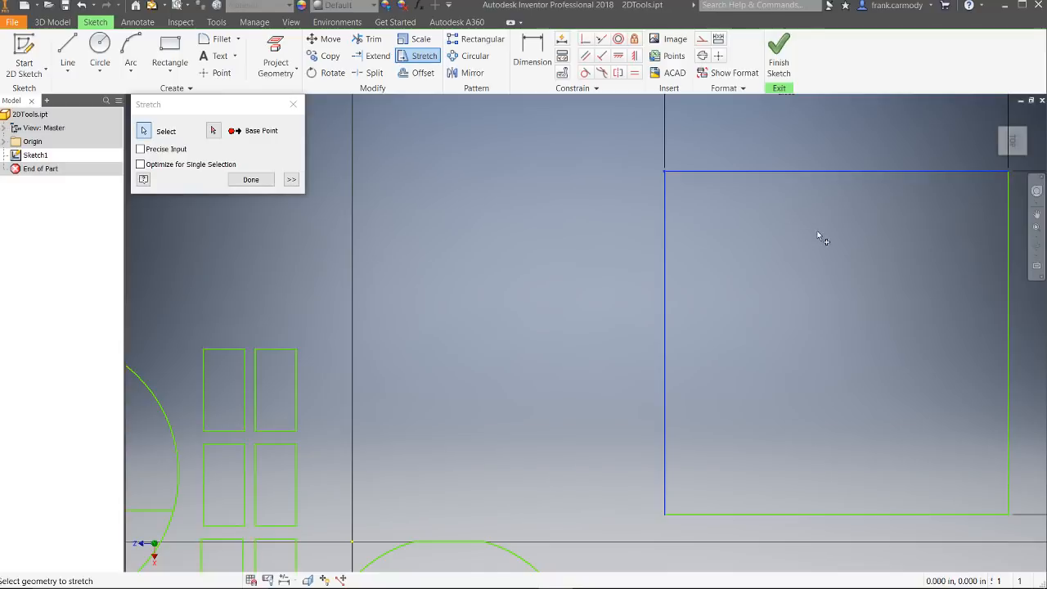
{"action": "left_click", "coordinate": [213, 130]}
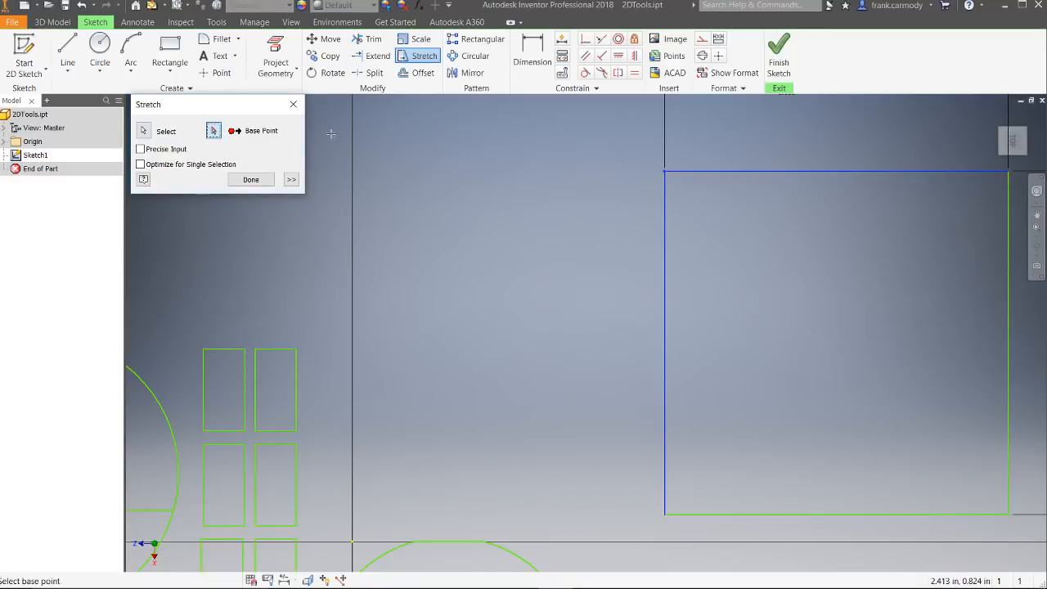
{"action": "left_click", "coordinate": [664, 172]}
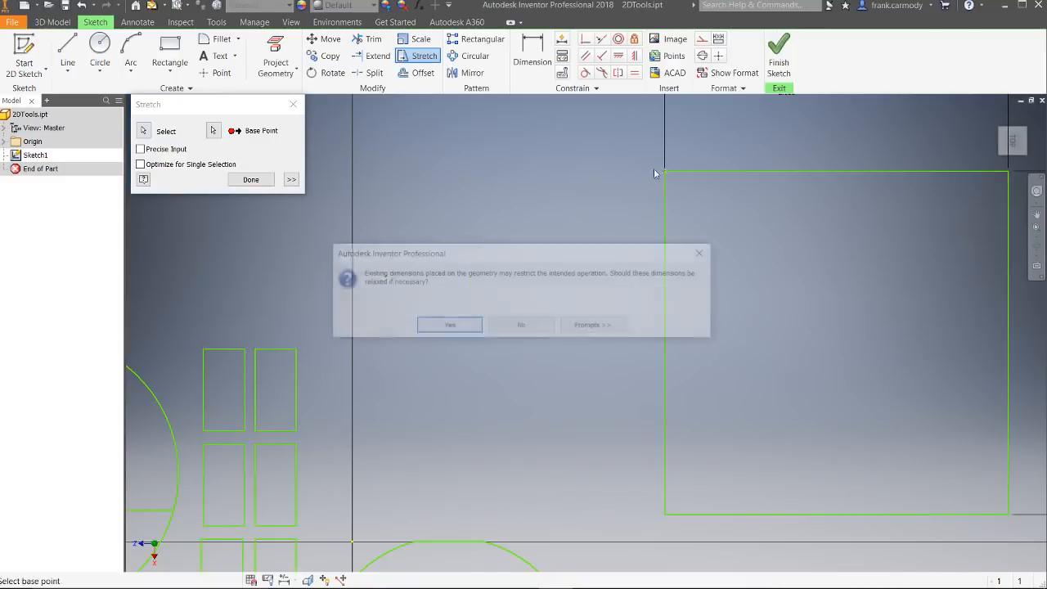
{"action": "left_click", "coordinate": [447, 325]}
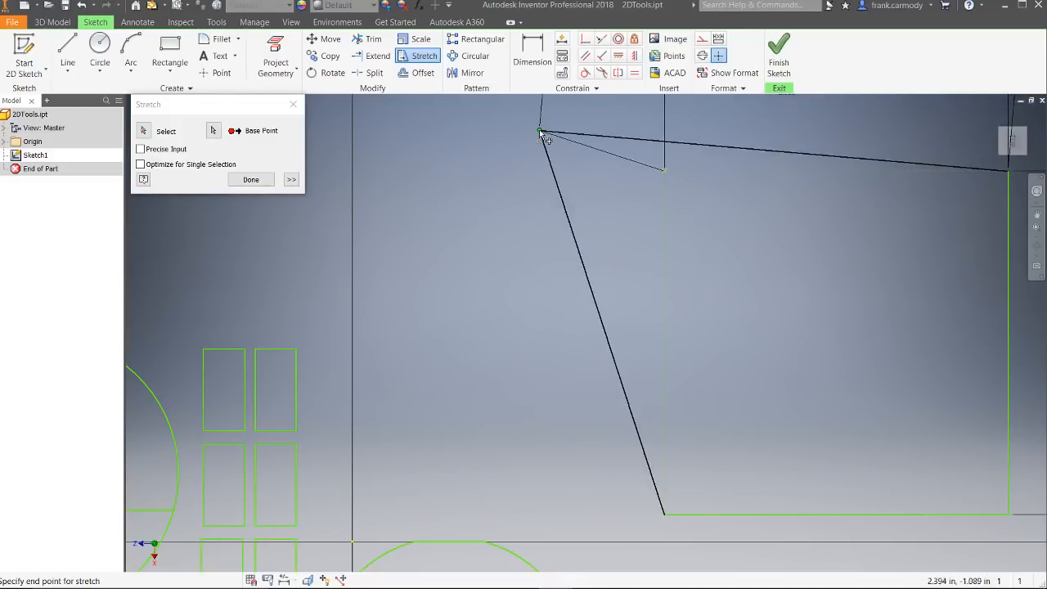
{"action": "left_click", "coordinate": [540, 131]}
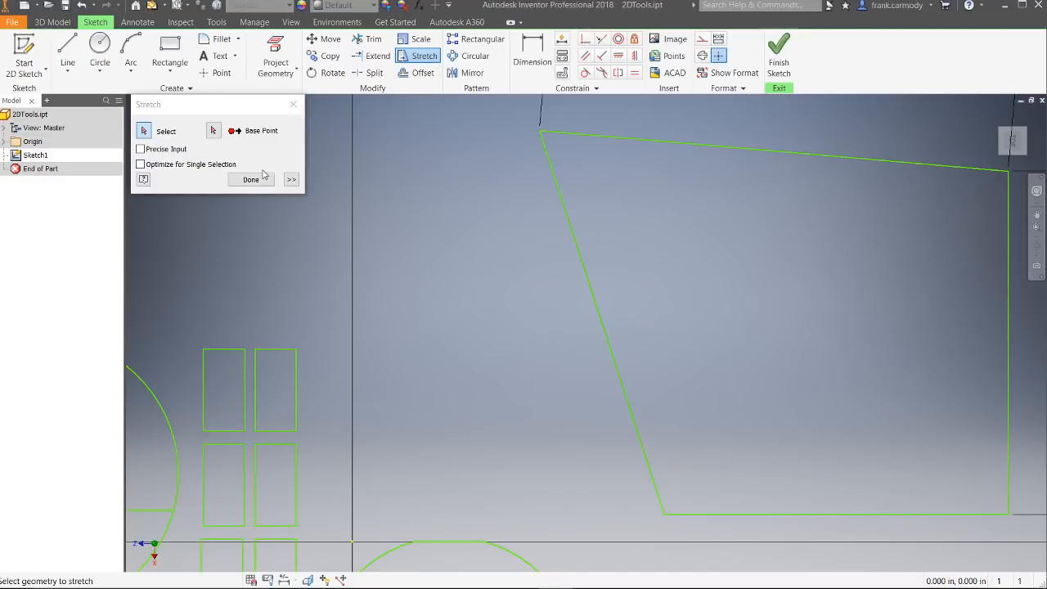
{"action": "left_click", "coordinate": [292, 105]}
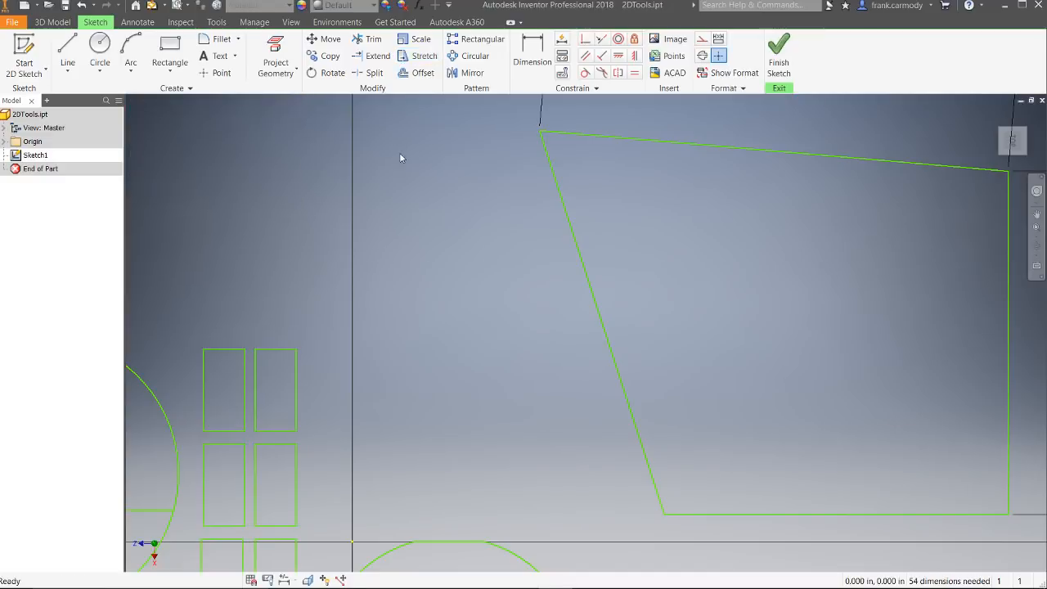
Step: Draw a tall vertical ellipse in the empty space to the right of the stretched quadrilateral
{"action": "scroll", "coordinate": [418, 202], "scroll_direction": "down", "scroll_amount": 5}
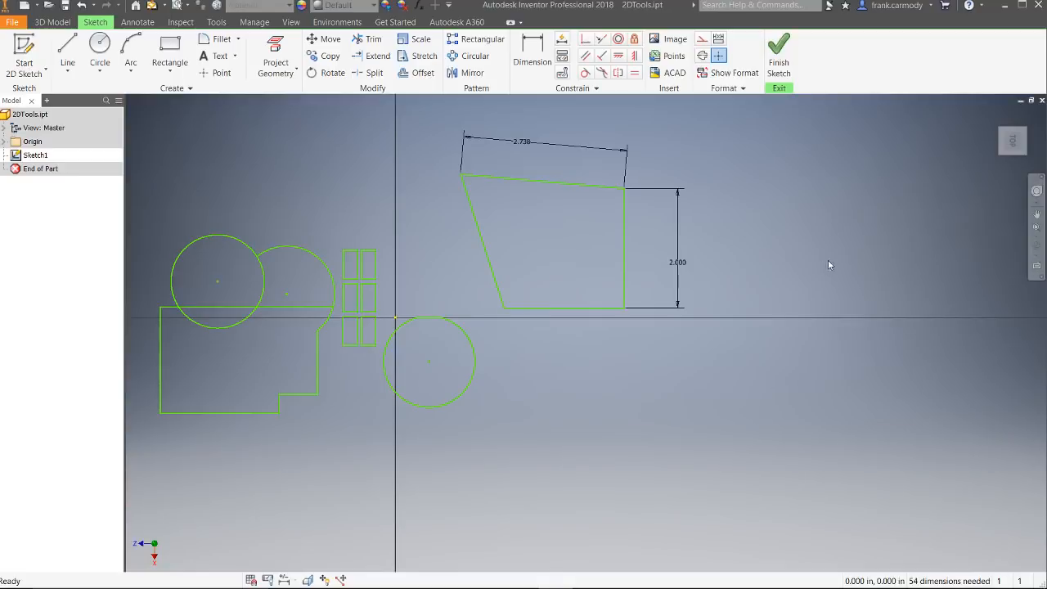
{"action": "mouse_move", "coordinate": [911, 292]}
{"action": "middle_mouse_down"}
{"action": "mouse_move", "coordinate": [792, 289]}
{"action": "mouse_move", "coordinate": [846, 278]}
{"action": "mouse_move", "coordinate": [898, 329]}
{"action": "middle_mouse_up"}
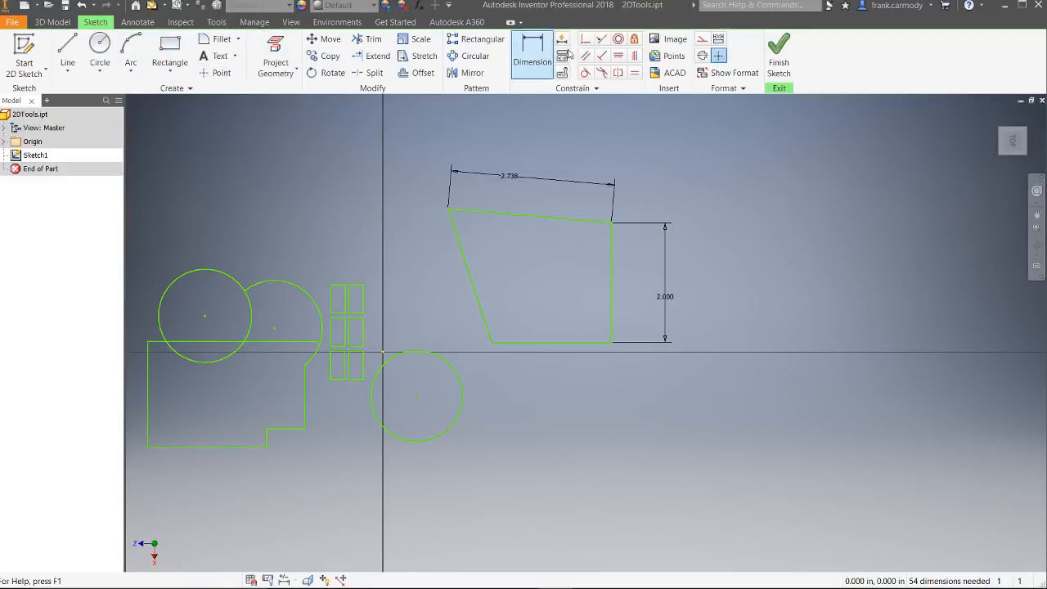
{"action": "left_click", "coordinate": [99, 46]}
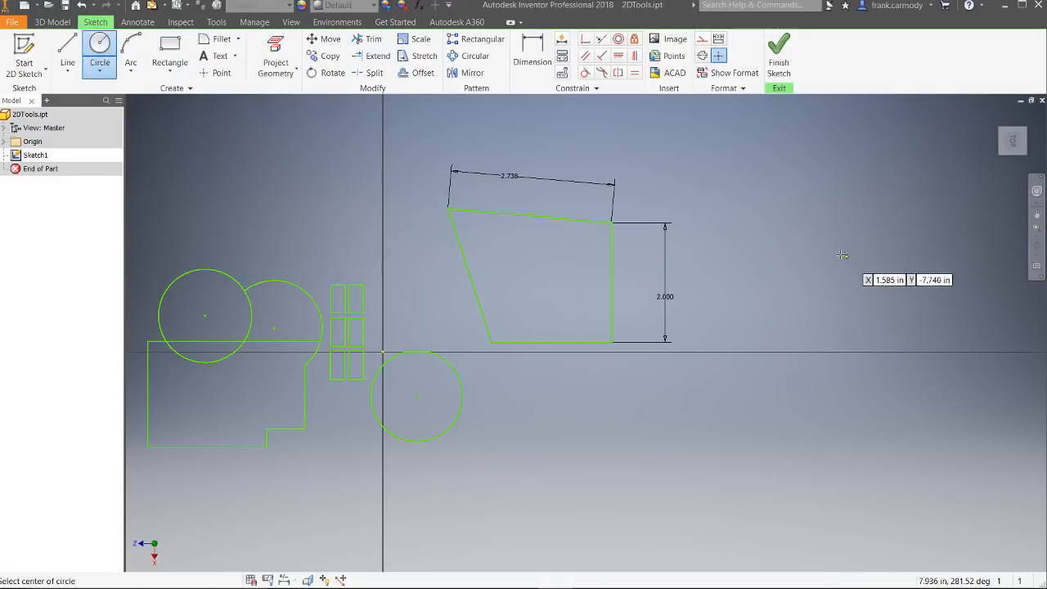
{"action": "left_click", "coordinate": [104, 67]}
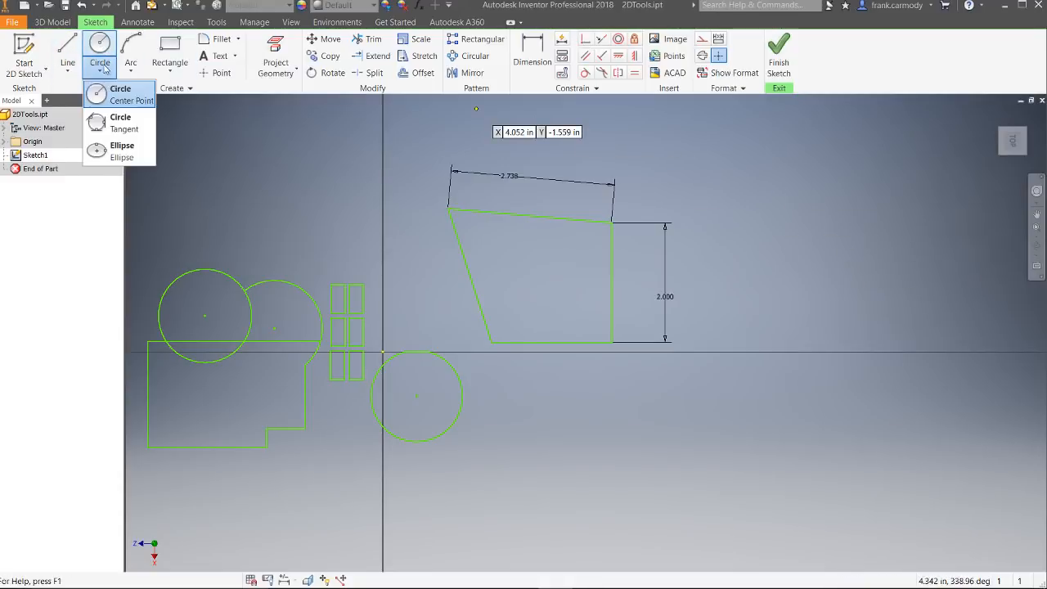
{"action": "left_click", "coordinate": [121, 150]}
{"action": "left_click", "coordinate": [876, 281]}
{"action": "left_click", "coordinate": [876, 177]}
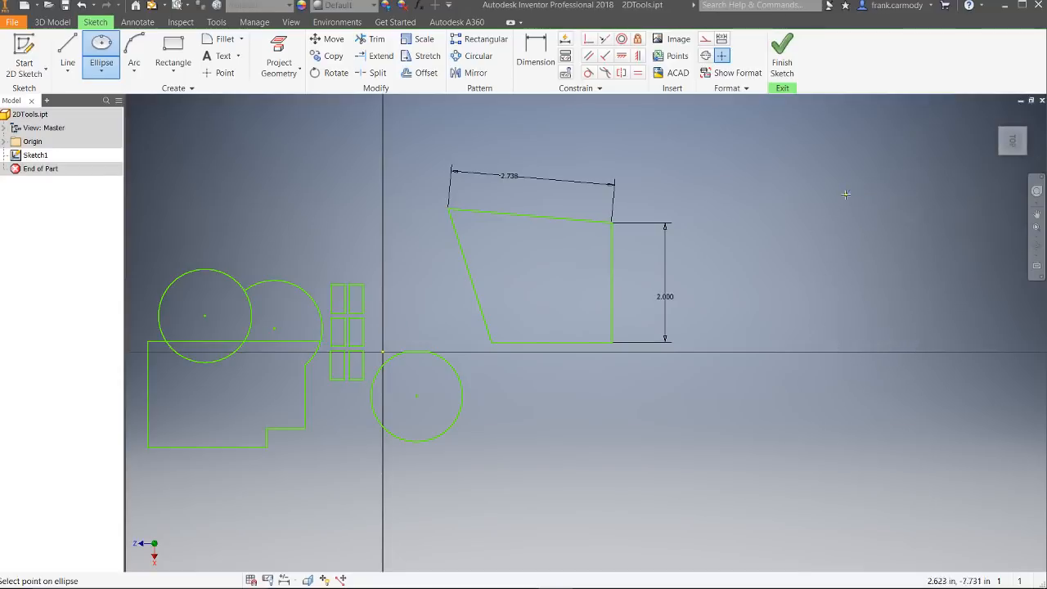
{"action": "left_click", "coordinate": [925, 246]}
Step: Draw a wide, low two-point rectangle crossing the ellipse and extending past it on both sides
{"action": "left_click", "coordinate": [173, 51]}
{"action": "left_click", "coordinate": [740, 234]}
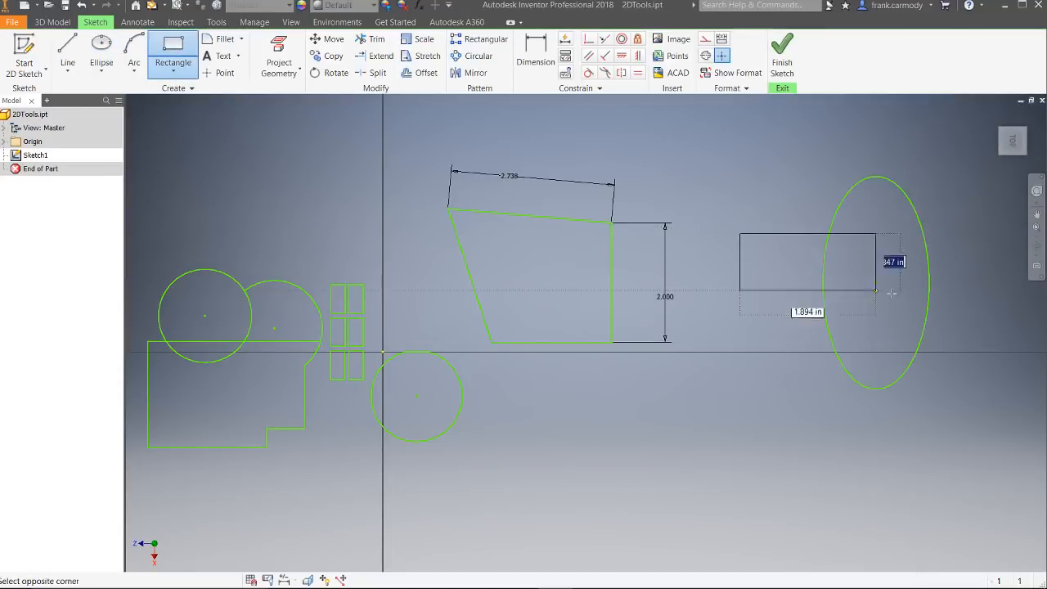
{"action": "left_click", "coordinate": [1007, 291]}
{"action": "right_click", "coordinate": [930, 359]}
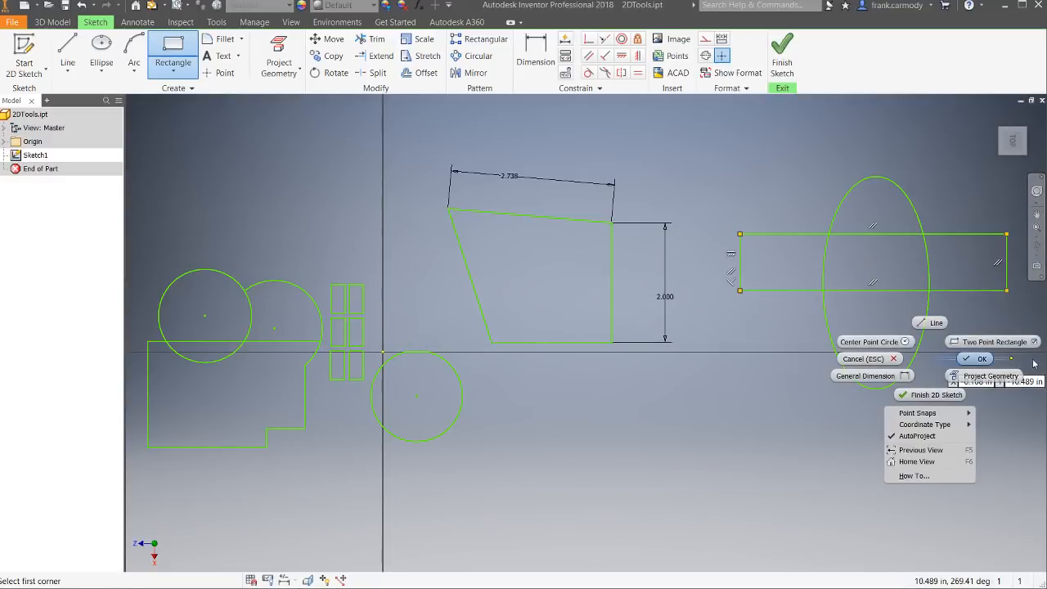
{"action": "left_click", "coordinate": [983, 359]}
Step: Trim the overlapping inner segments of the rectangle and ellipse to leave a single closed cross-shaped outline
{"action": "left_click", "coordinate": [373, 40]}
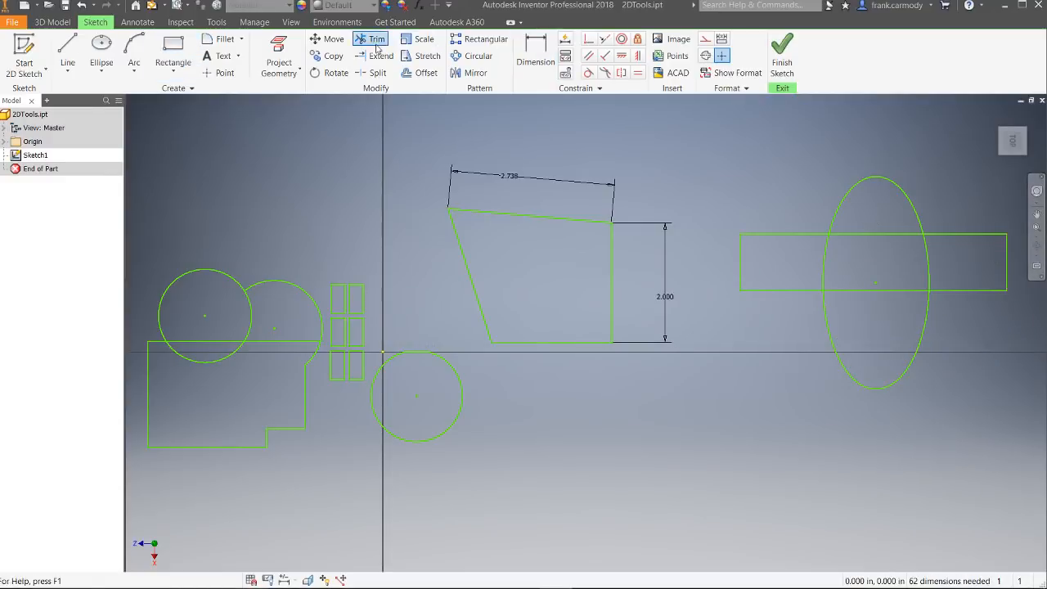
{"action": "left_click", "coordinate": [863, 236]}
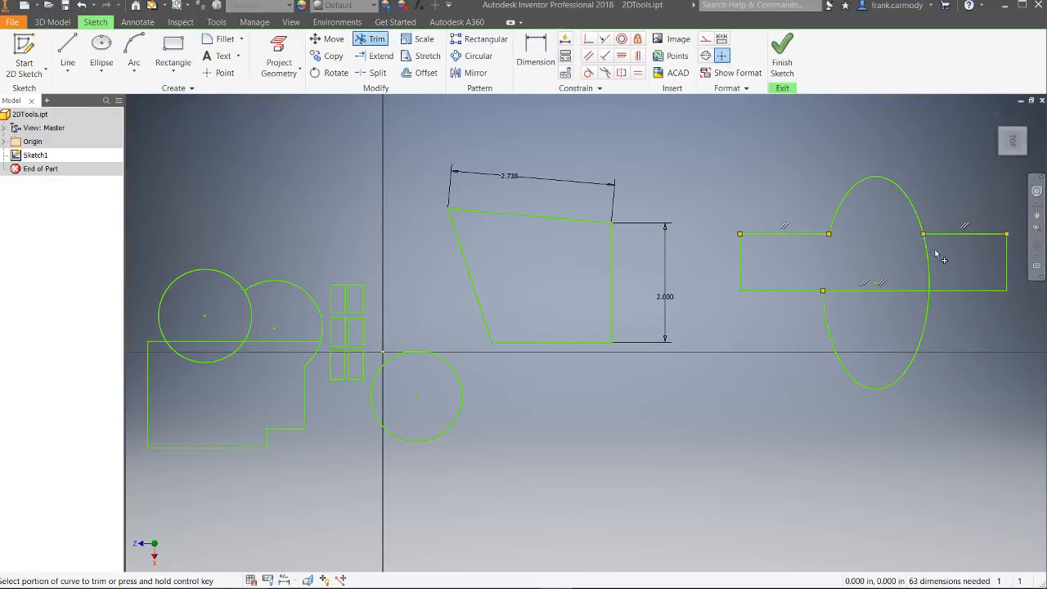
{"action": "left_click", "coordinate": [927, 256]}
{"action": "left_click", "coordinate": [906, 291]}
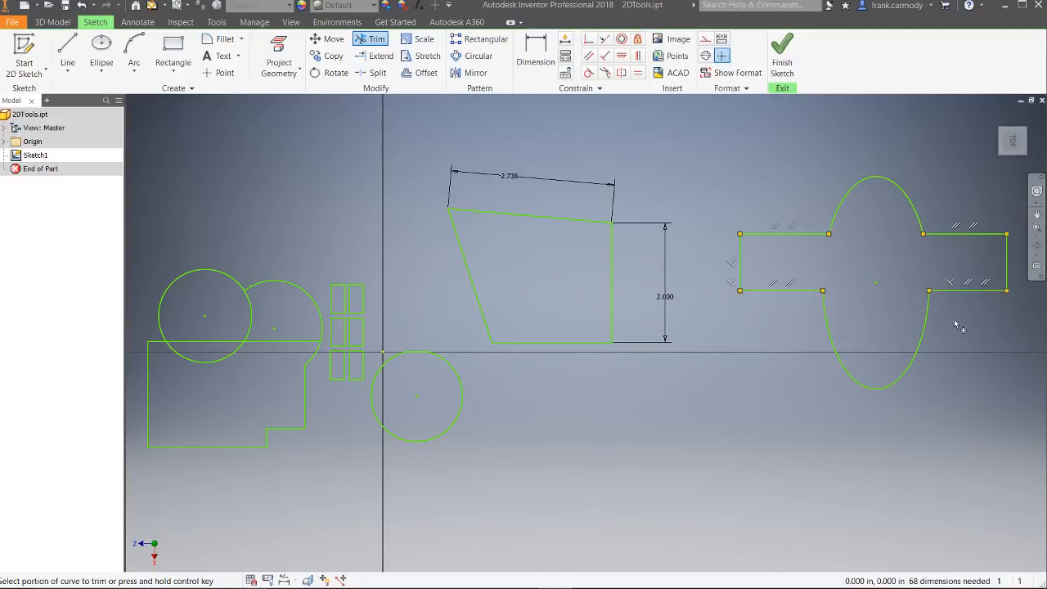
Step: Offset the closed cross-shaped outline outward twice, by about 0.6 in and about 0.3 in
{"action": "middle_click_drag", "start_coordinate": [981, 328], "coordinate": [648, 324]}
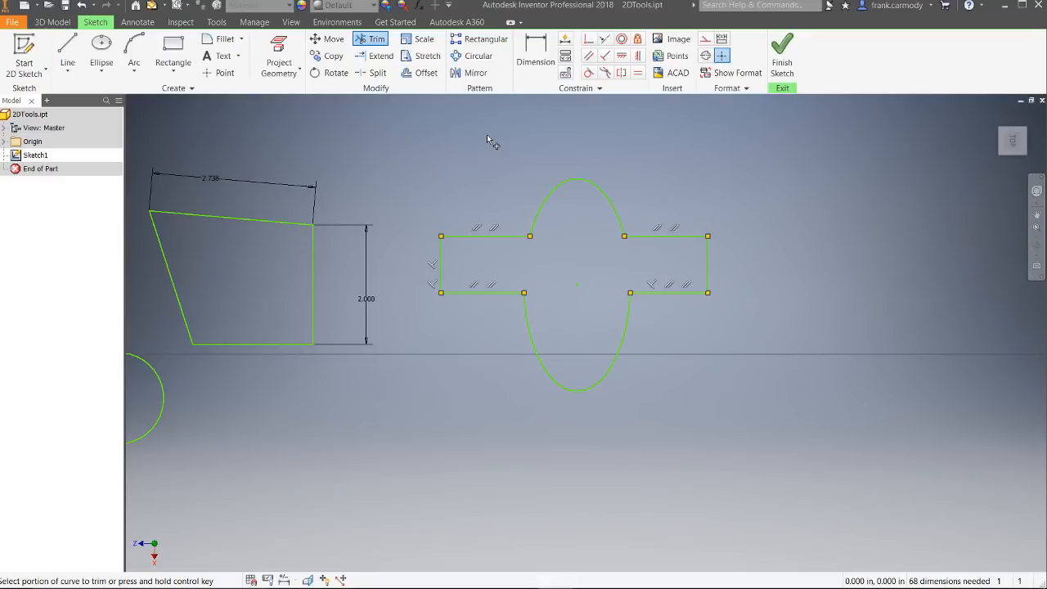
{"action": "left_click", "coordinate": [420, 73]}
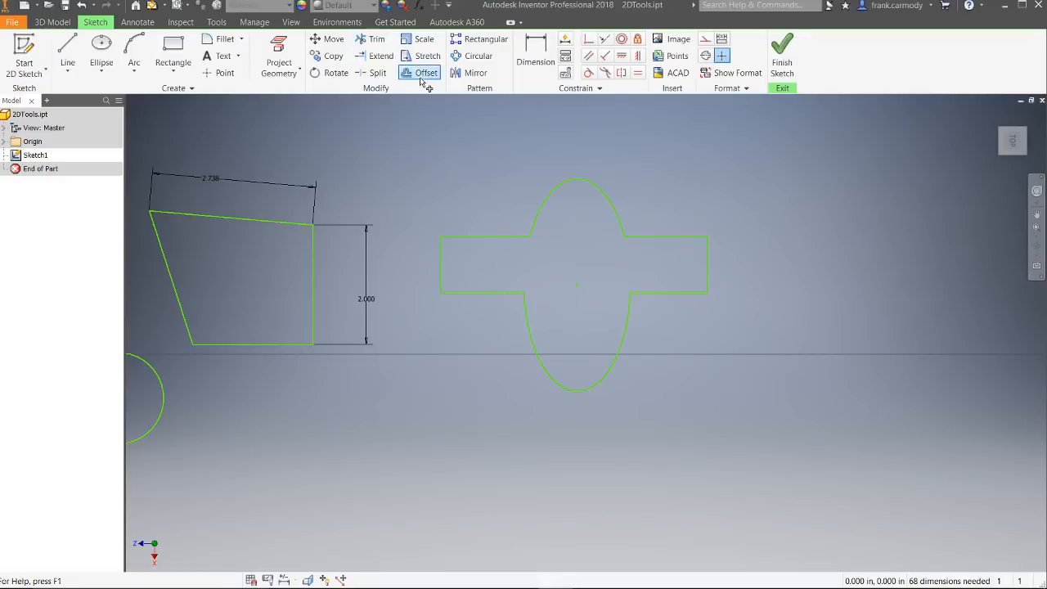
{"action": "left_click", "coordinate": [623, 217]}
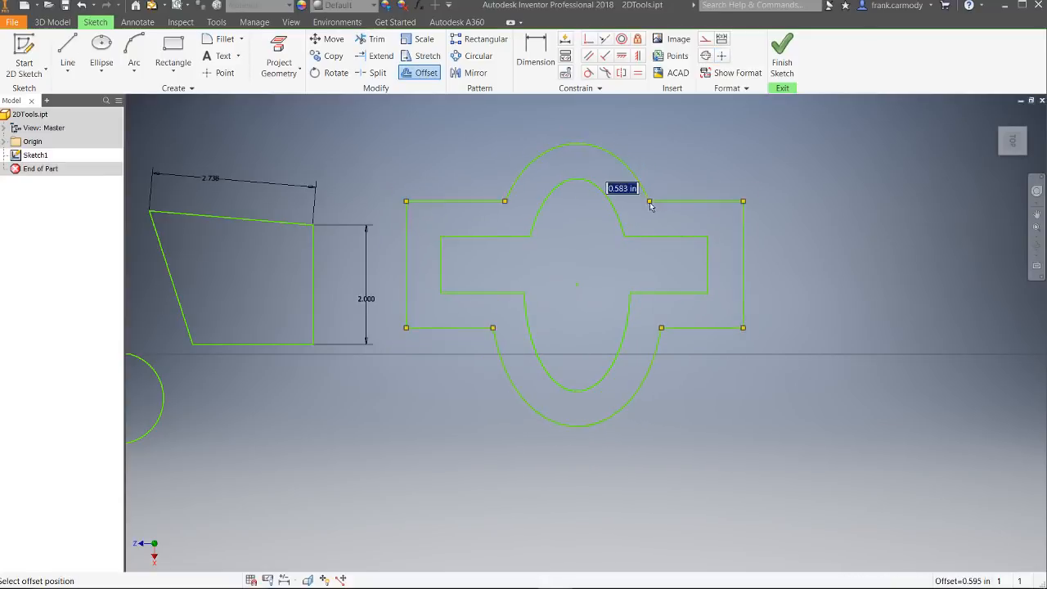
{"action": "left_click", "coordinate": [654, 205]}
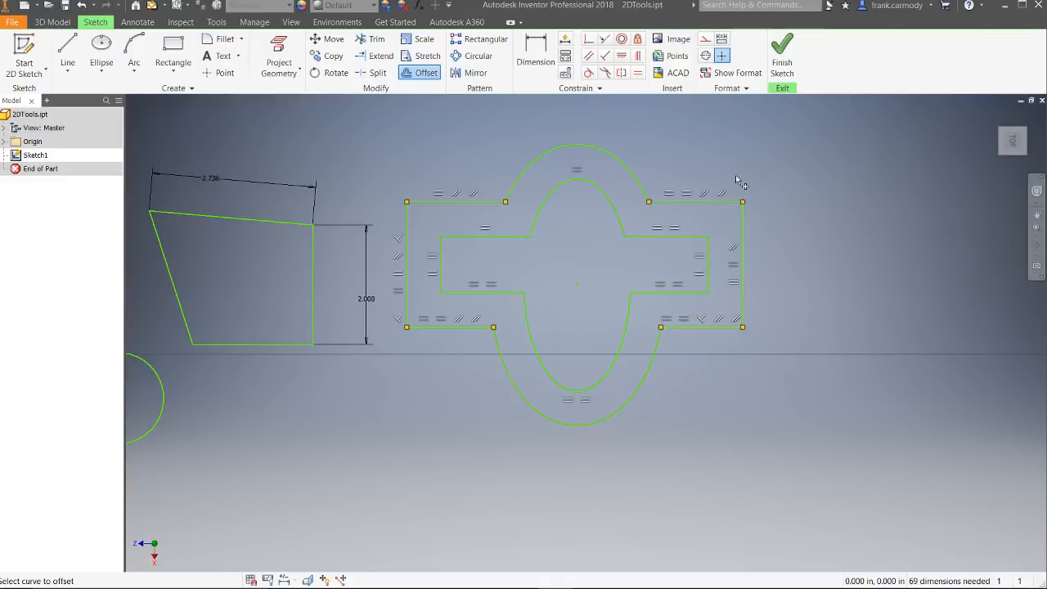
{"action": "left_click", "coordinate": [625, 224]}
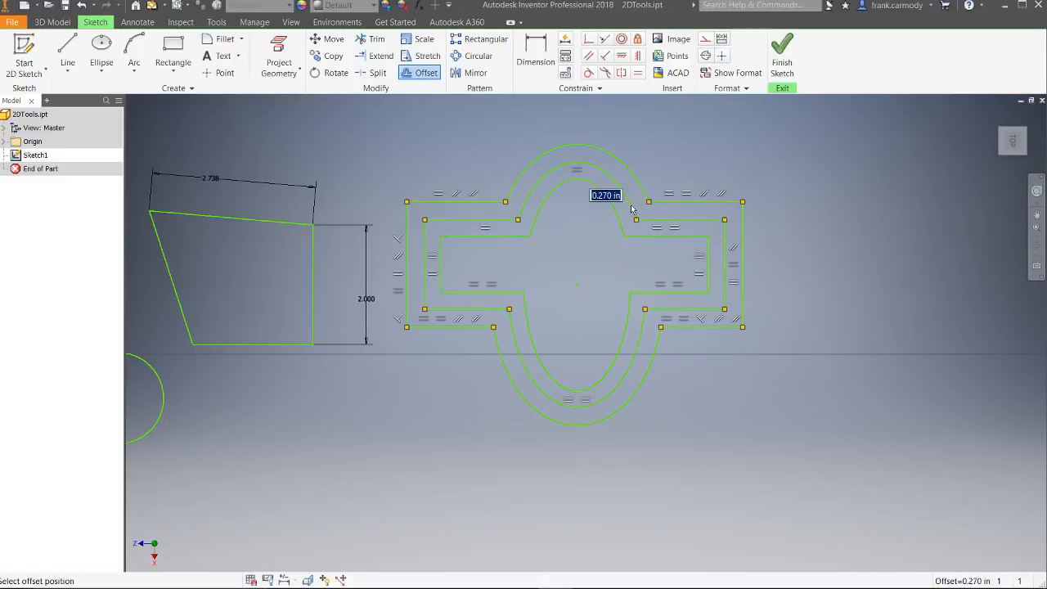
{"action": "left_click", "coordinate": [636, 211]}
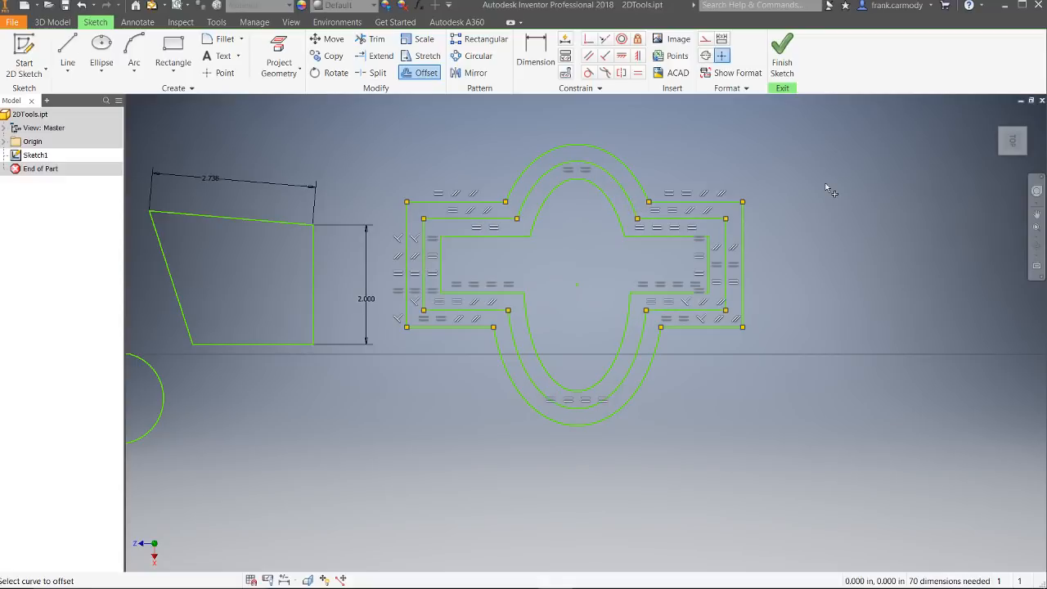
Step: Finish the sketch containing the modified shapes and return to the 3D model view
{"action": "middle_click_drag", "start_coordinate": [490, 391], "coordinate": [725, 374]}
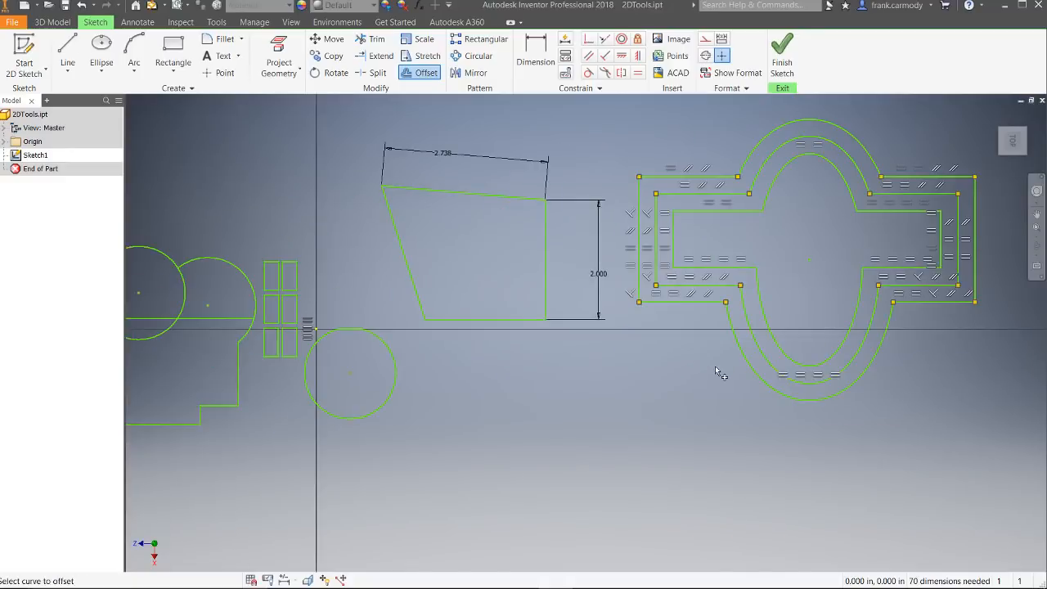
{"action": "scroll", "coordinate": [720, 374], "scroll_direction": "up", "scroll_amount": 3}
{"action": "scroll", "coordinate": [718, 372], "scroll_direction": "down", "scroll_amount": 5}
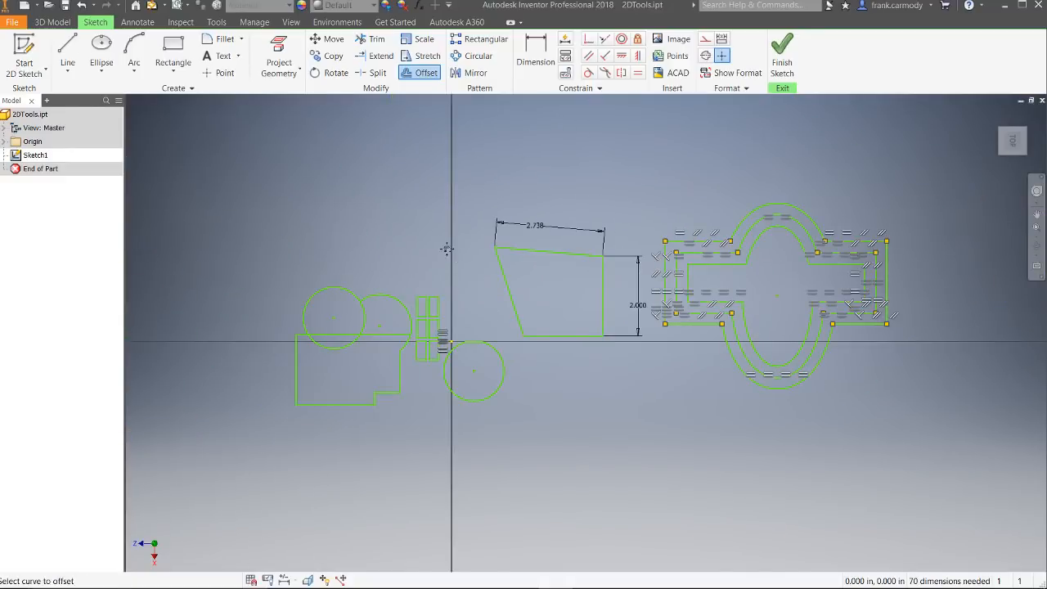
{"action": "middle_click_drag", "start_coordinate": [445, 249], "coordinate": [452, 201]}
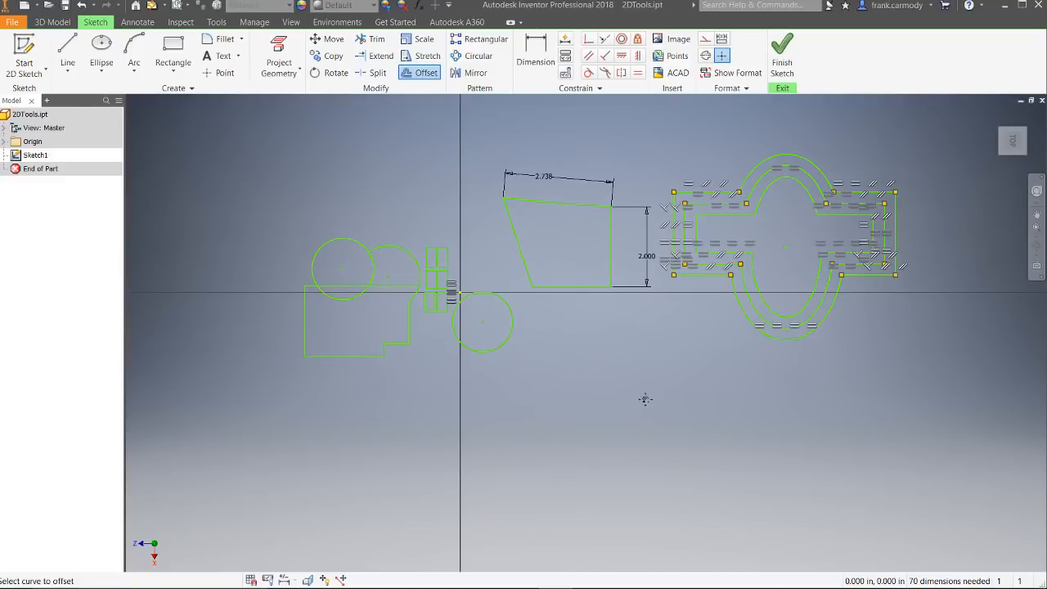
{"action": "left_click", "coordinate": [783, 54]}
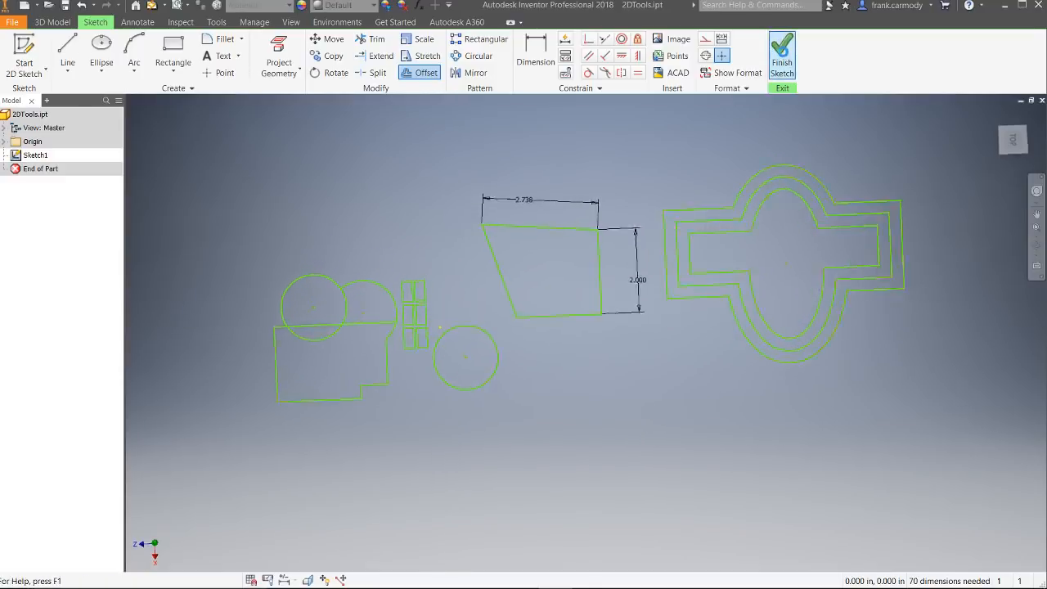
{"action": "scroll", "coordinate": [617, 307], "scroll_direction": "up", "scroll_amount": 5}
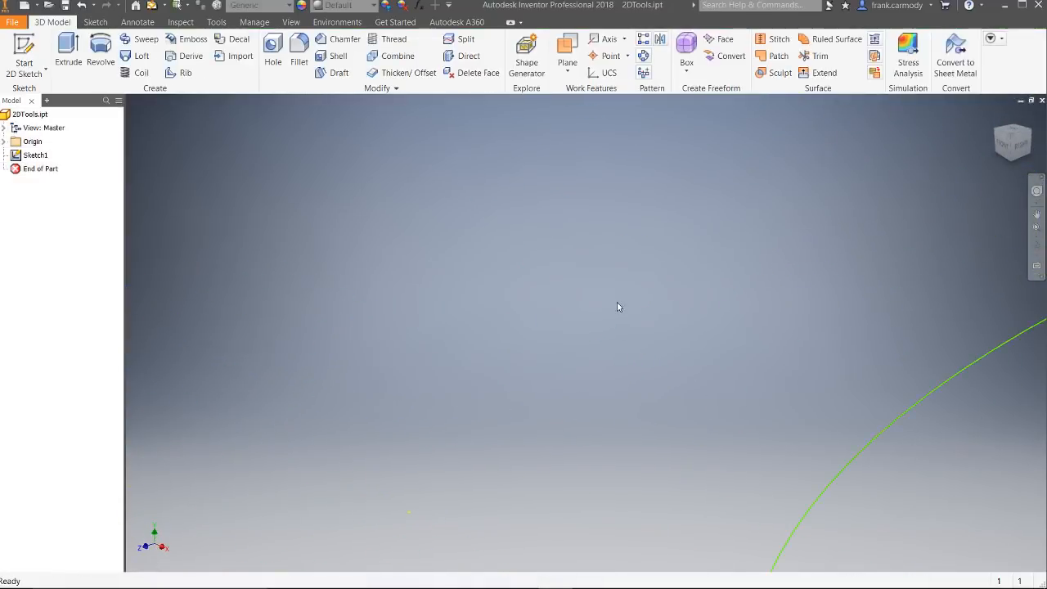
{"action": "scroll", "coordinate": [618, 306], "scroll_direction": "down", "scroll_amount": 8}
{"action": "middle_click_drag", "start_coordinate": [774, 347], "coordinate": [607, 373]}
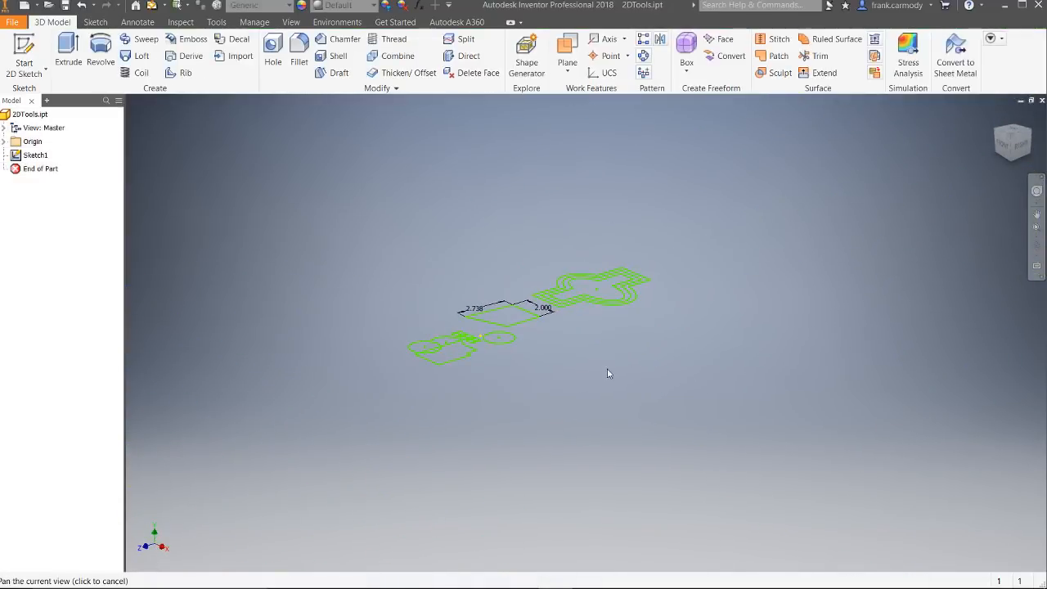
Step: Create a new part and start a 2D sketch on its horizontal XZ plane
{"action": "left_click", "coordinate": [40, 7]}
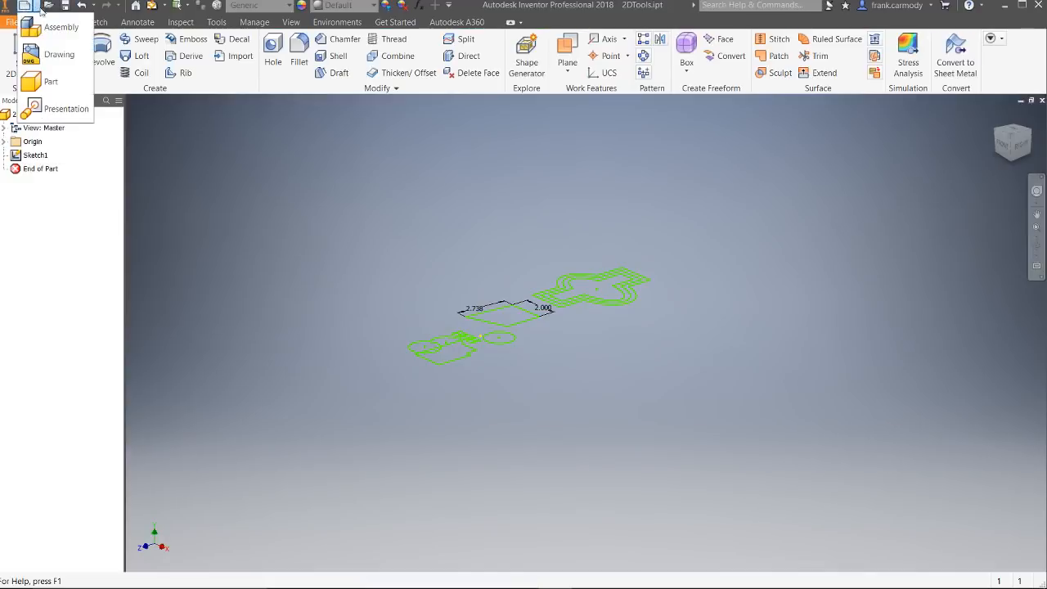
{"action": "left_click", "coordinate": [47, 80]}
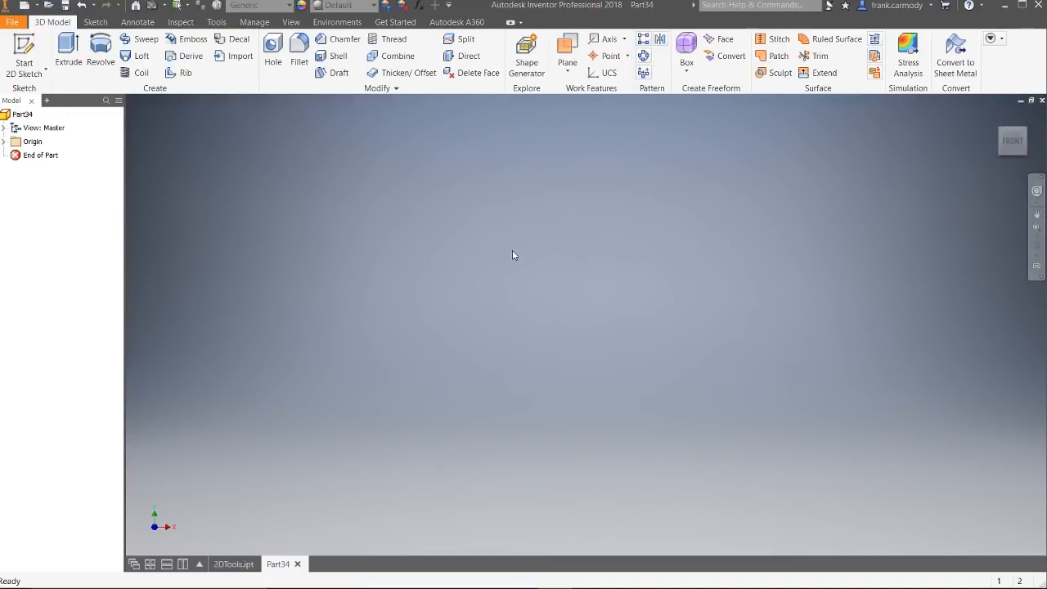
{"action": "left_click", "coordinate": [25, 51]}
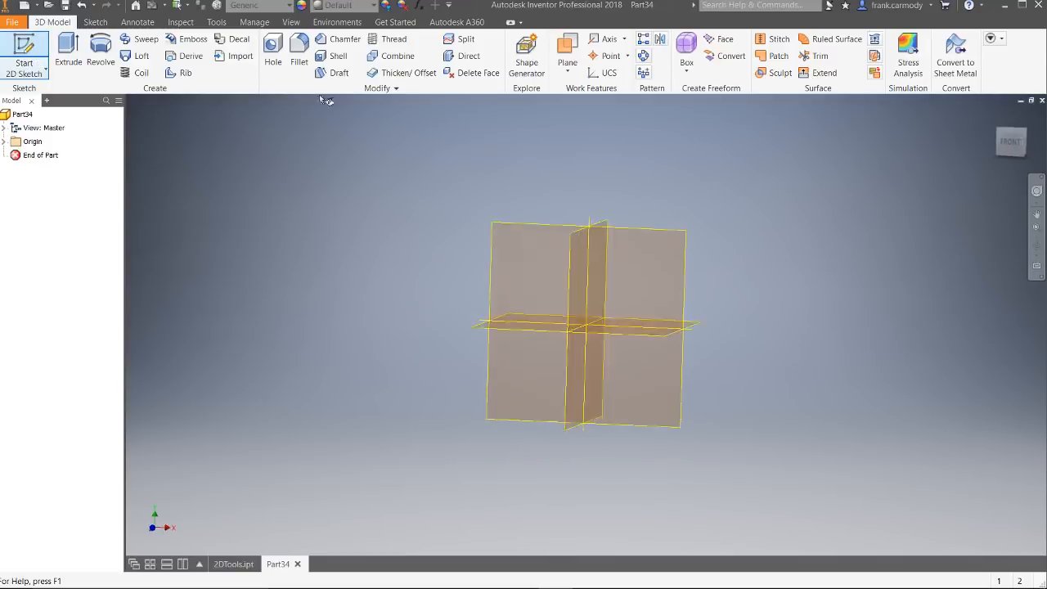
{"action": "left_click", "coordinate": [622, 368]}
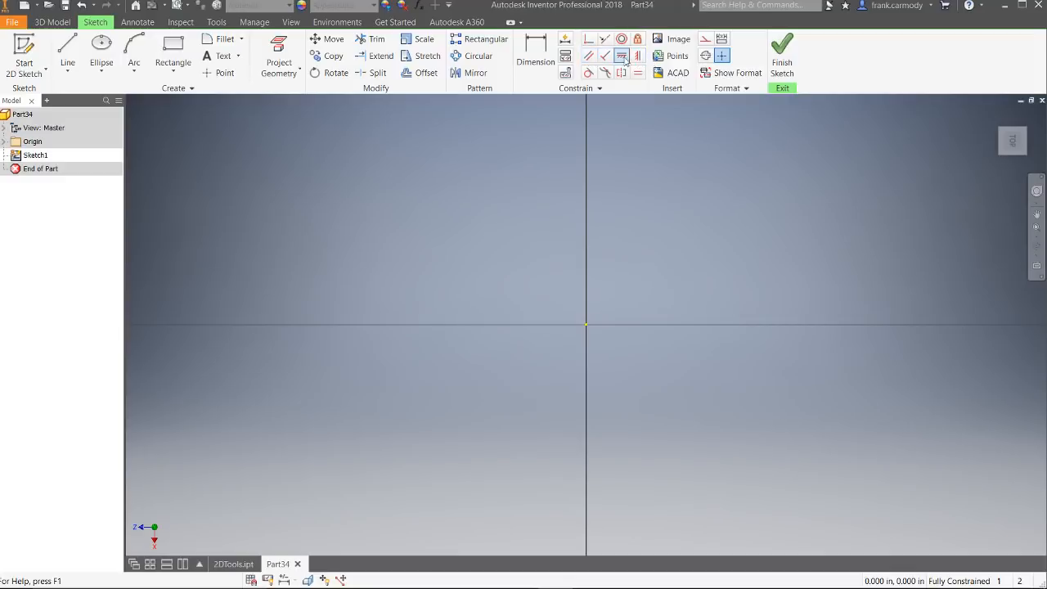
Step: Draw a single slanted line away from the sketch origin, clear of both axes
{"action": "left_click", "coordinate": [68, 51]}
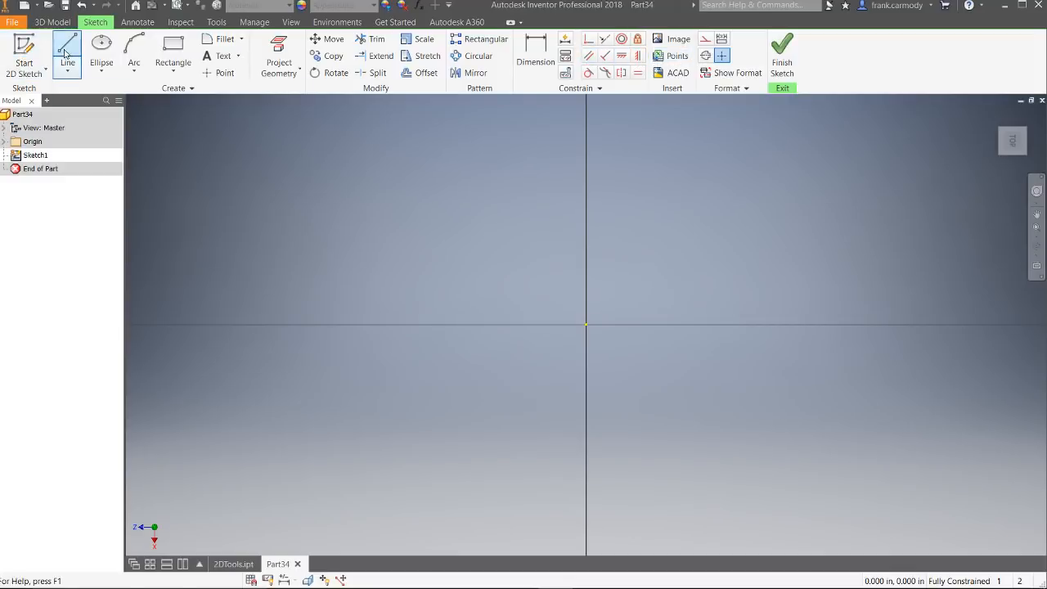
{"action": "left_click", "coordinate": [232, 230]}
{"action": "left_click", "coordinate": [406, 176]}
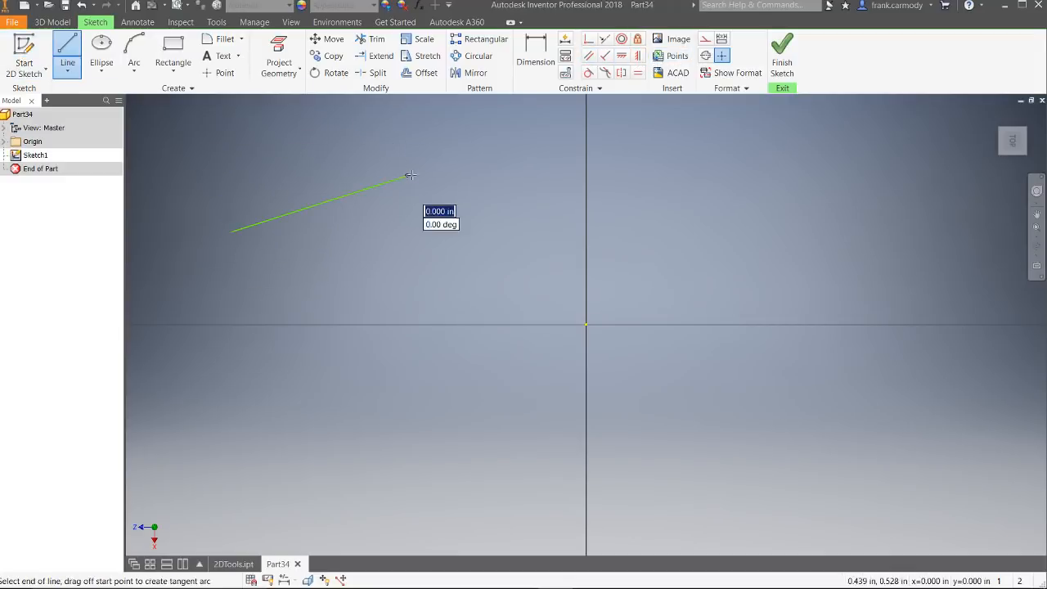
{"action": "right_click", "coordinate": [507, 253]}
{"action": "left_click", "coordinate": [544, 255]}
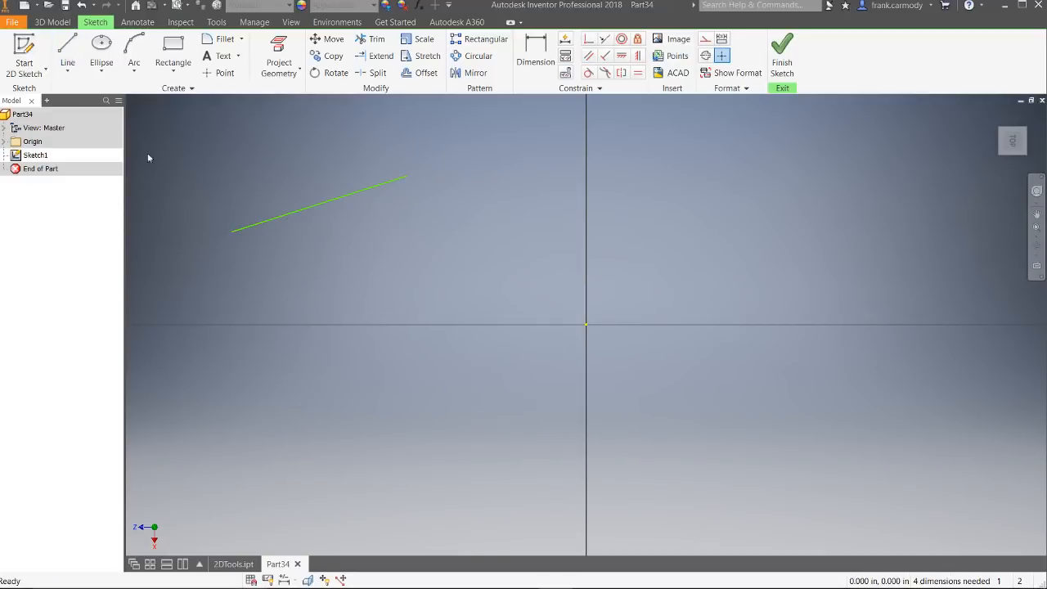
Step: Draw a second separate line about 0.47 in long beside the first one, at a different angle
{"action": "left_click", "coordinate": [67, 51]}
{"action": "left_click", "coordinate": [281, 286]}
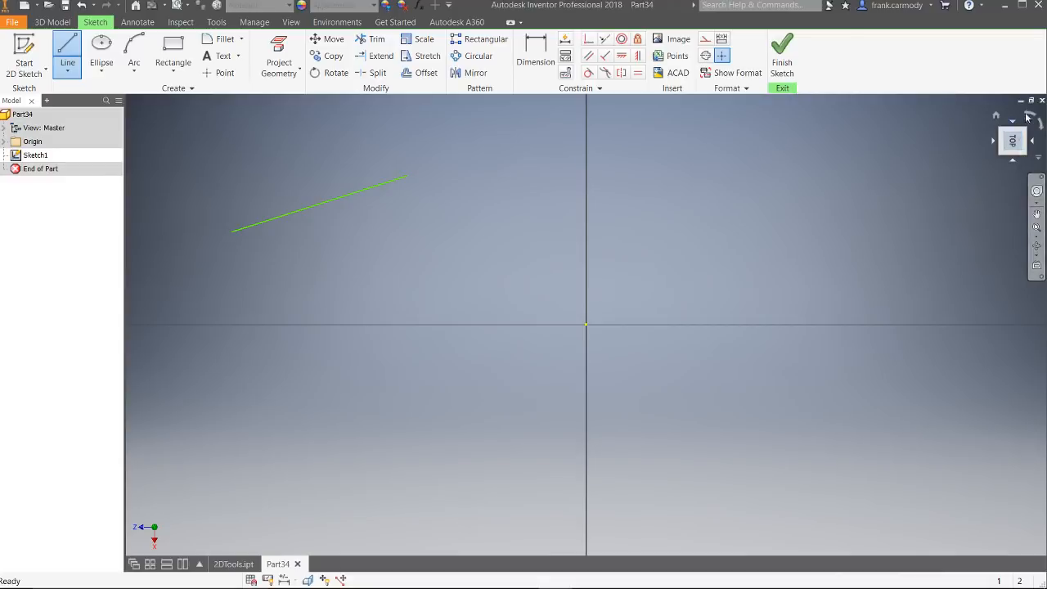
{"action": "left_click", "coordinate": [1031, 115]}
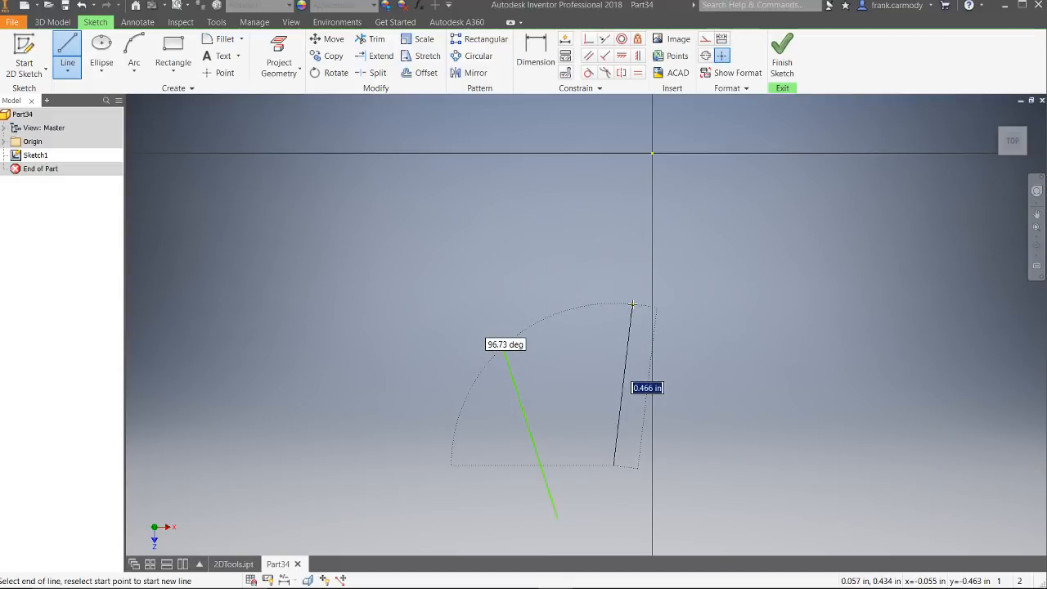
{"action": "left_click", "coordinate": [633, 304]}
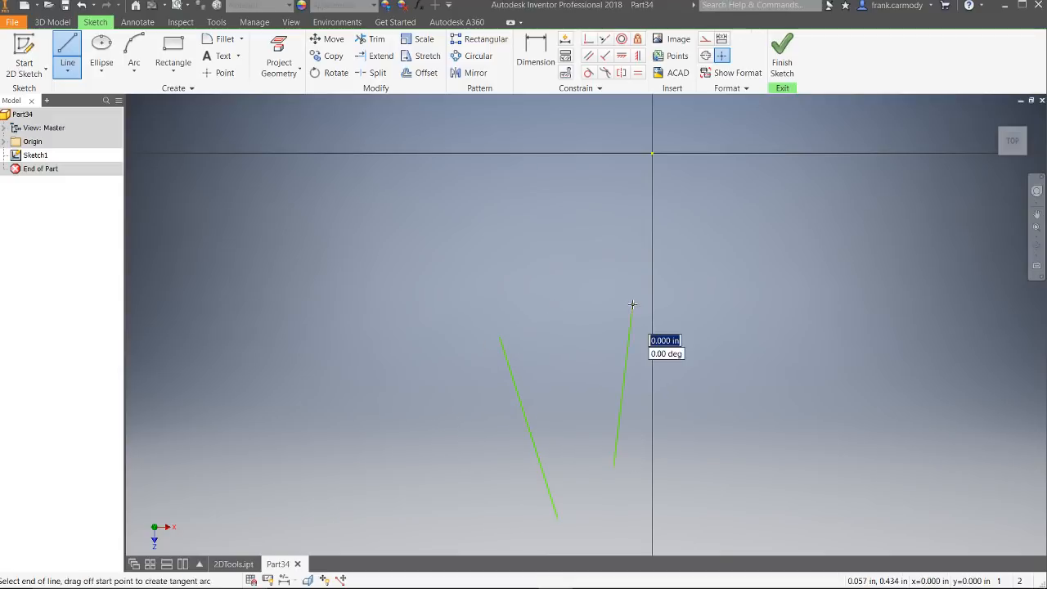
{"action": "right_click", "coordinate": [702, 269]}
{"action": "left_click", "coordinate": [745, 272]}
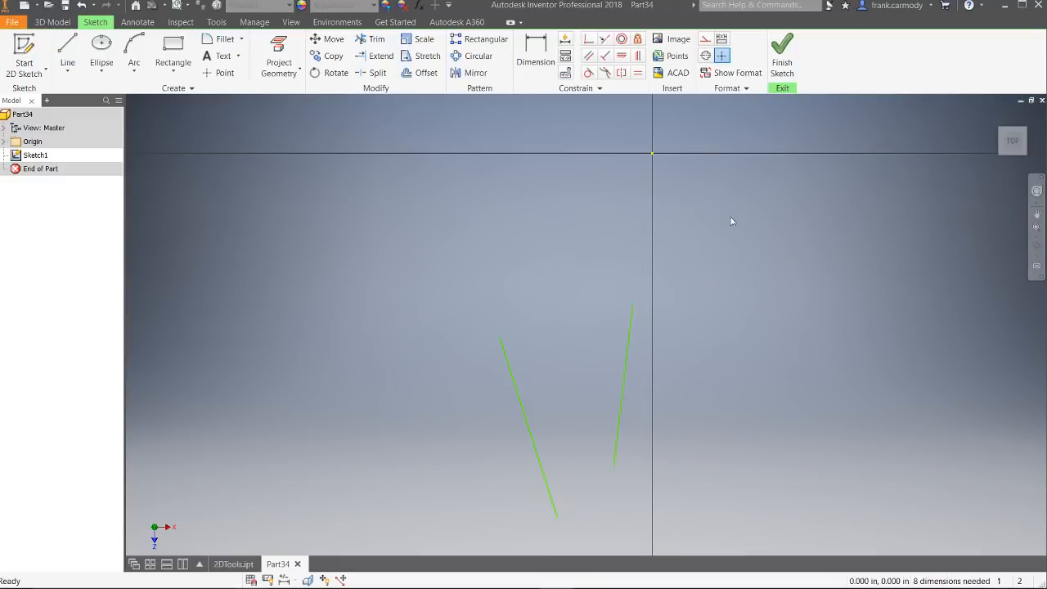
Step: Apply a Parallel constraint between the two slanted lines
{"action": "left_click", "coordinate": [589, 56]}
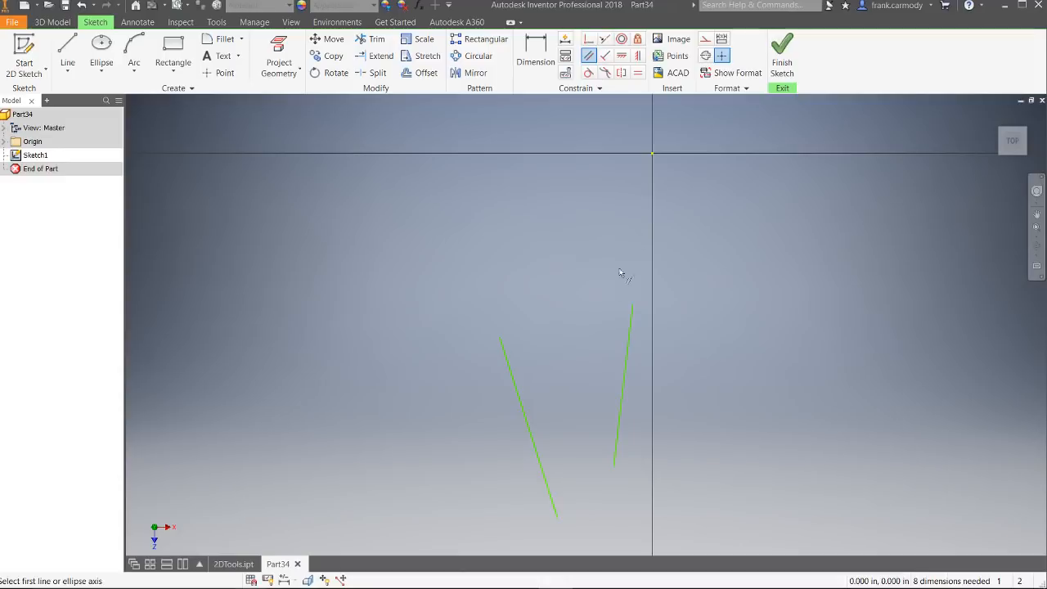
{"action": "left_click", "coordinate": [521, 400]}
{"action": "left_click", "coordinate": [625, 378]}
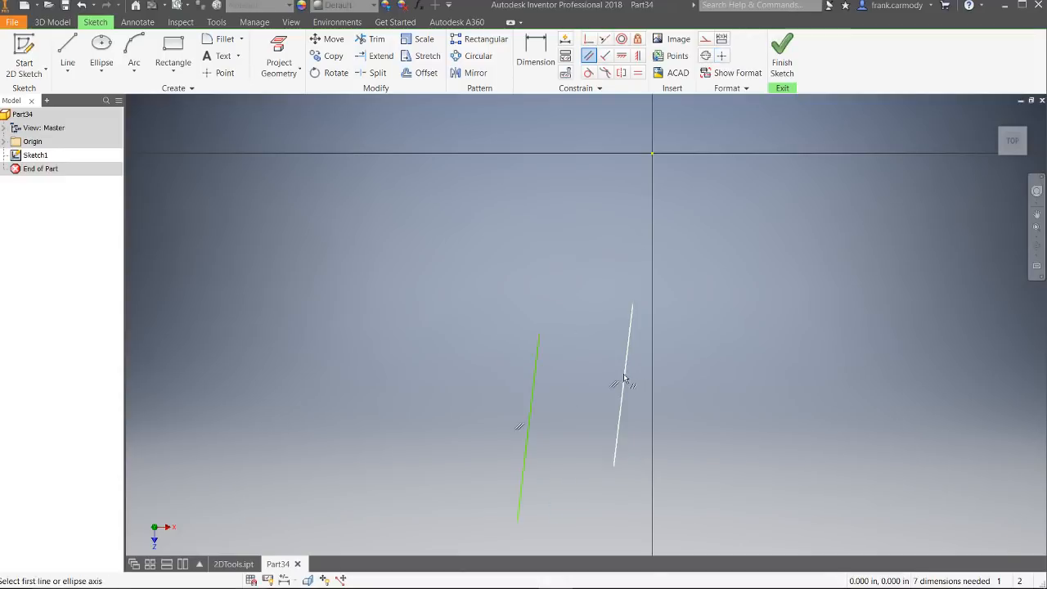
{"action": "right_click", "coordinate": [715, 256]}
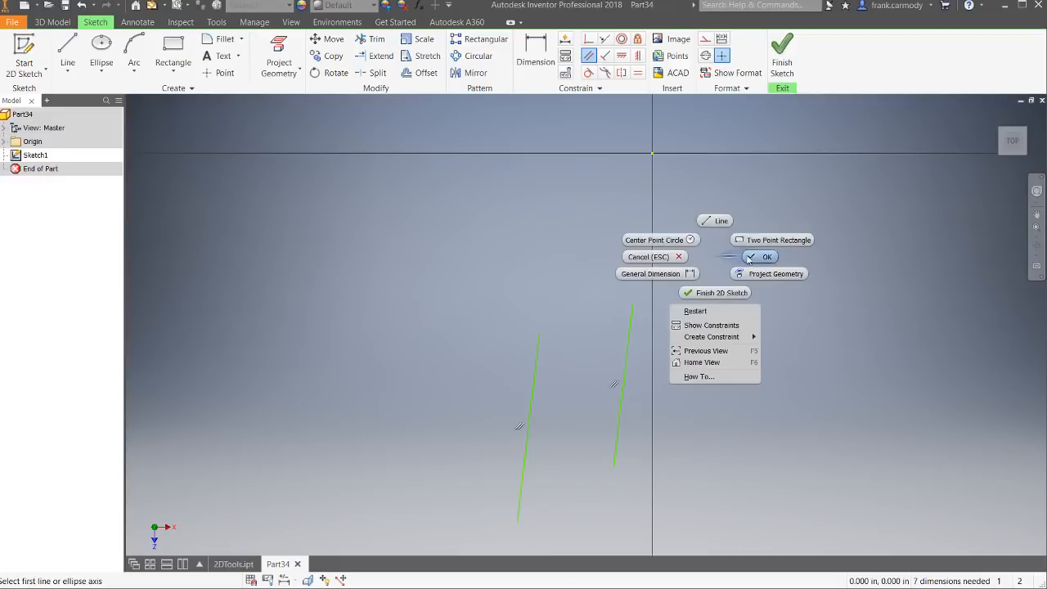
{"action": "left_click", "coordinate": [753, 260]}
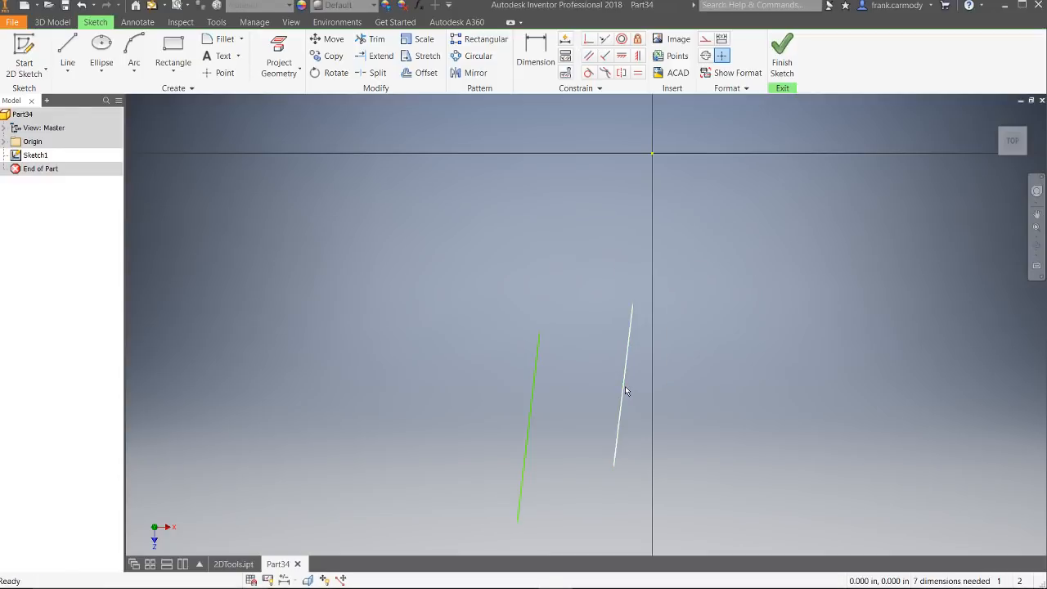
Step: Switch the display of all sketch constraints on and off, and examine the parallel constraint on each of the two lines
{"action": "right_click", "coordinate": [804, 257]}
{"action": "left_click", "coordinate": [573, 236]}
{"action": "right_click", "coordinate": [711, 194]}
{"action": "left_click", "coordinate": [703, 288]}
{"action": "right_click", "coordinate": [732, 239]}
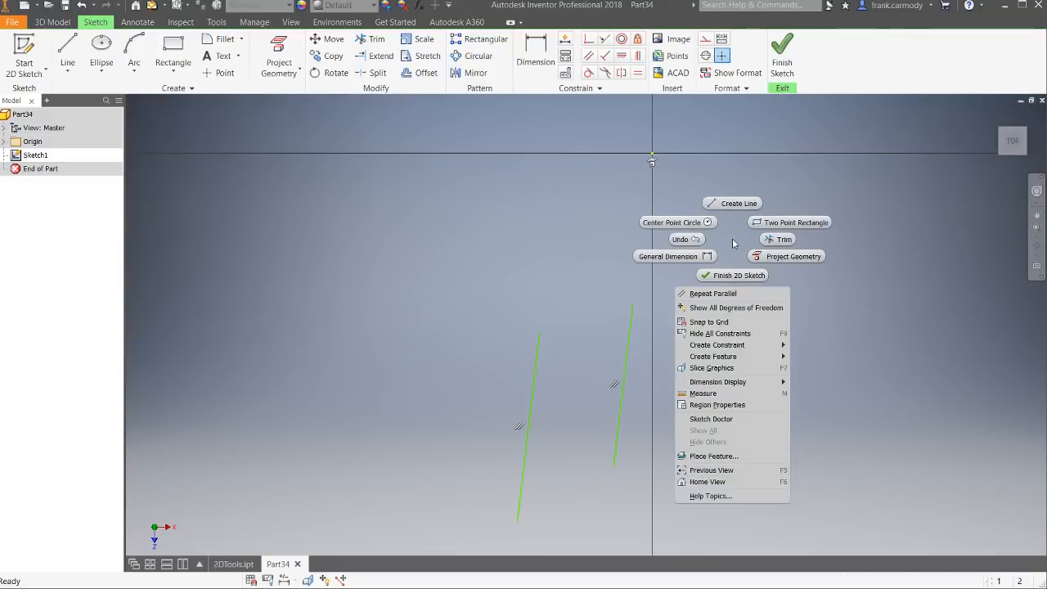
{"action": "left_click", "coordinate": [734, 333]}
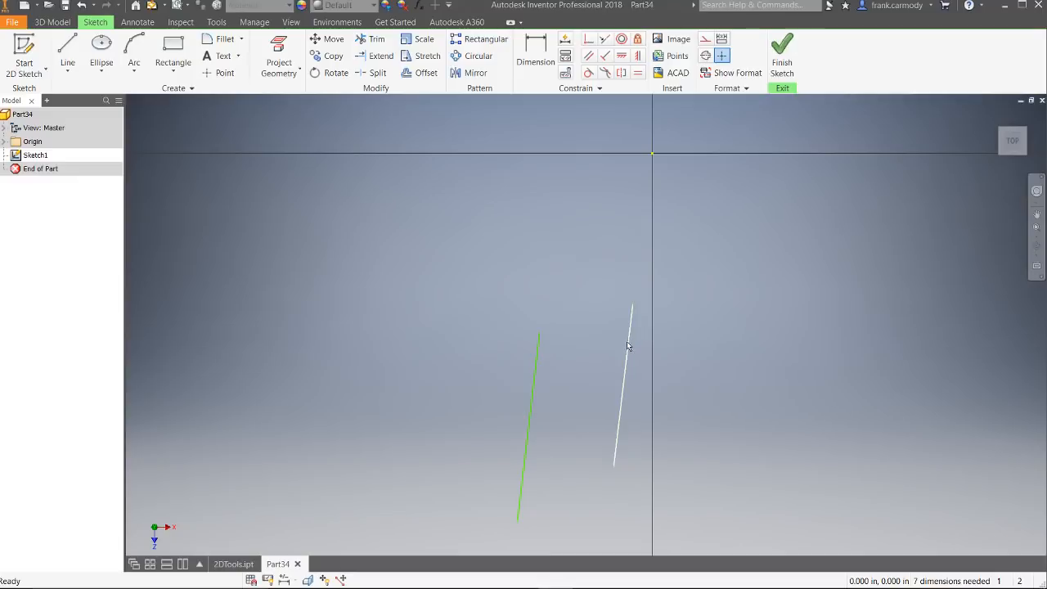
{"action": "left_click", "coordinate": [622, 376]}
{"action": "left_click", "coordinate": [534, 390]}
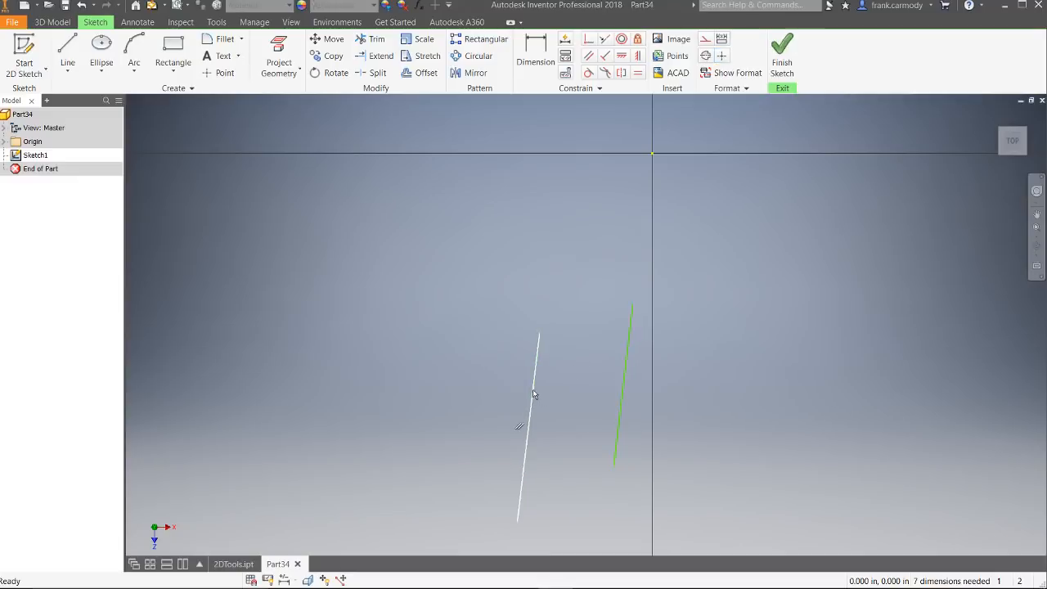
{"action": "left_click", "coordinate": [628, 375]}
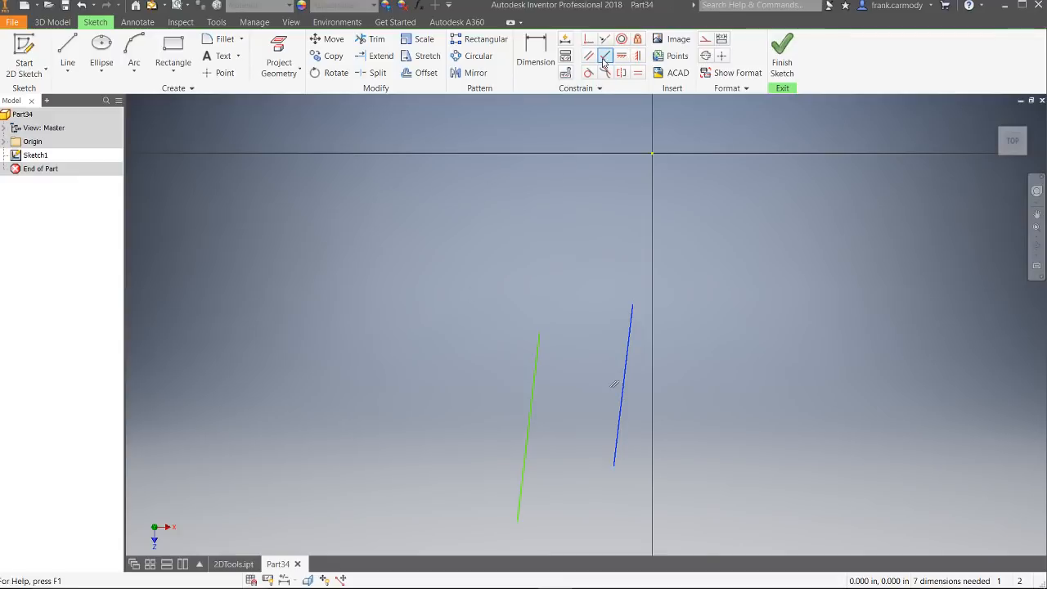
Step: Draw a third slanted line on the right-hand side of the vertical axis
{"action": "key", "text": "l"}
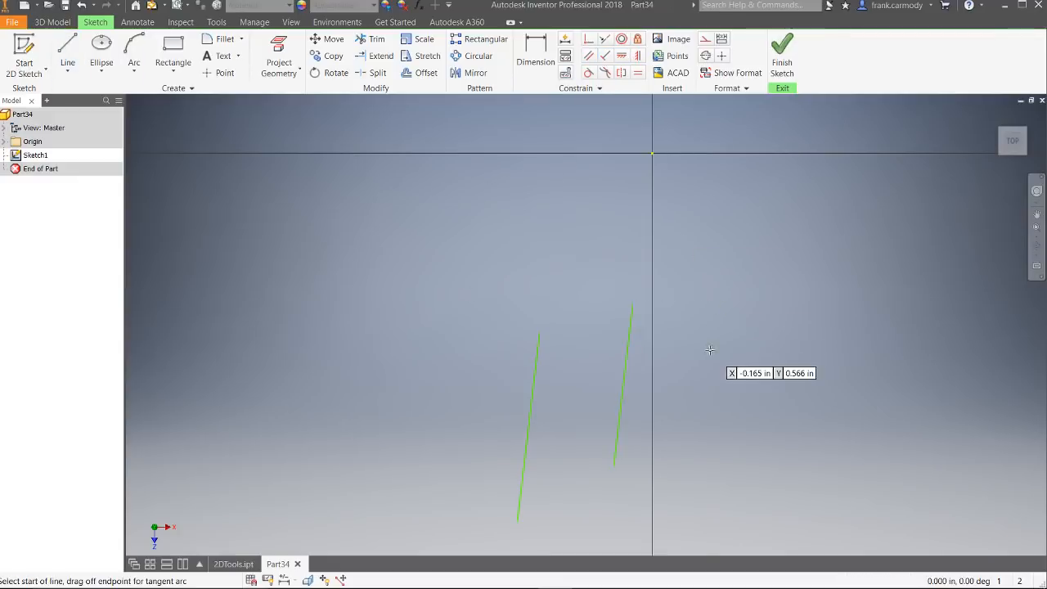
{"action": "left_click", "coordinate": [770, 339]}
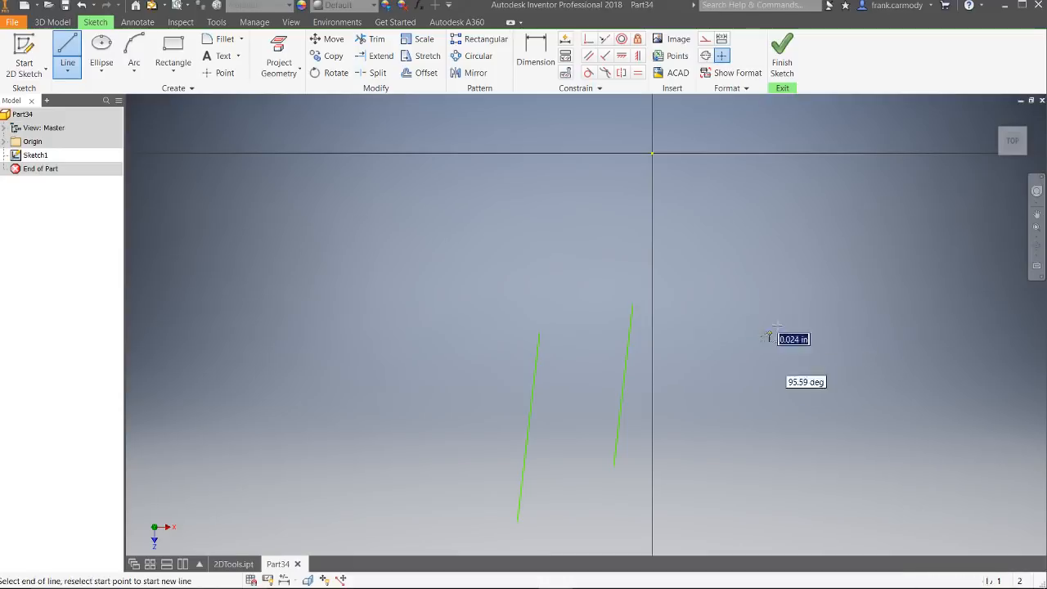
{"action": "right_click", "coordinate": [881, 247]}
{"action": "left_click", "coordinate": [933, 247]}
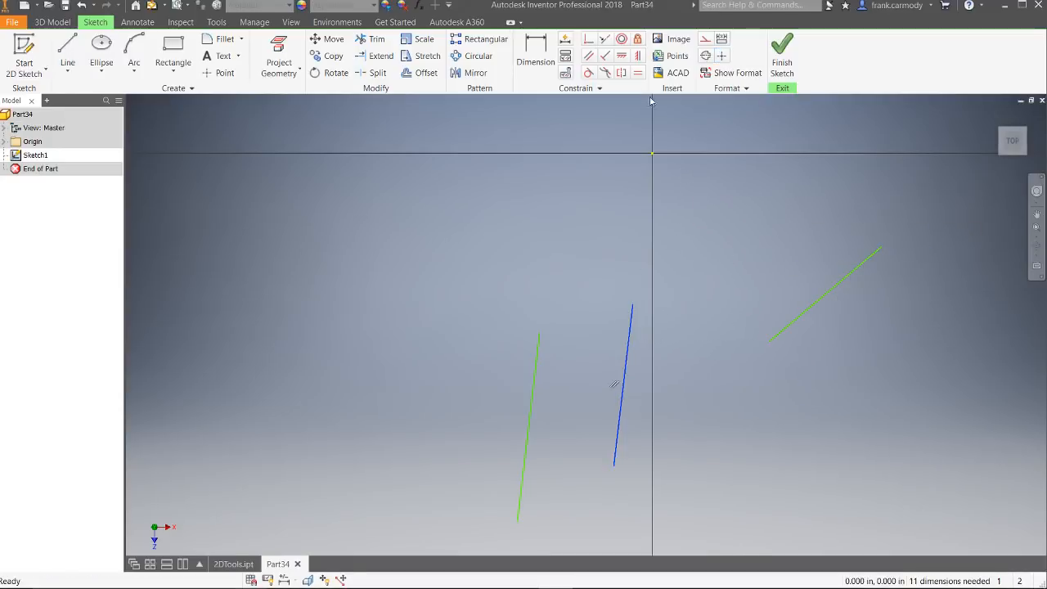
Step: Apply a Perpendicular constraint between the nearer parallel line and the line right of the vertical axis
{"action": "left_click", "coordinate": [605, 56]}
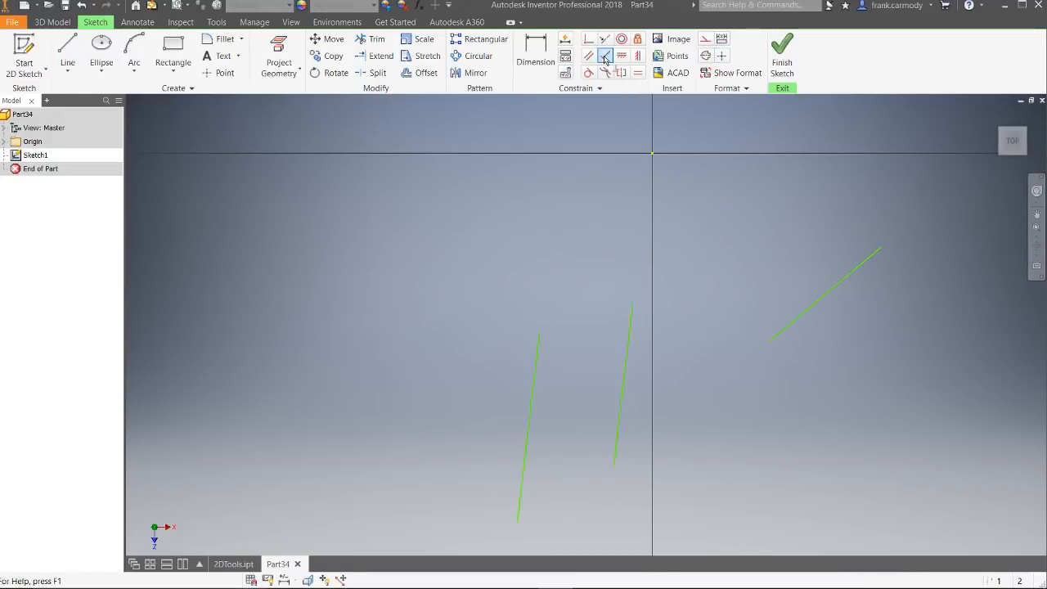
{"action": "left_click", "coordinate": [628, 364]}
{"action": "left_click", "coordinate": [813, 310]}
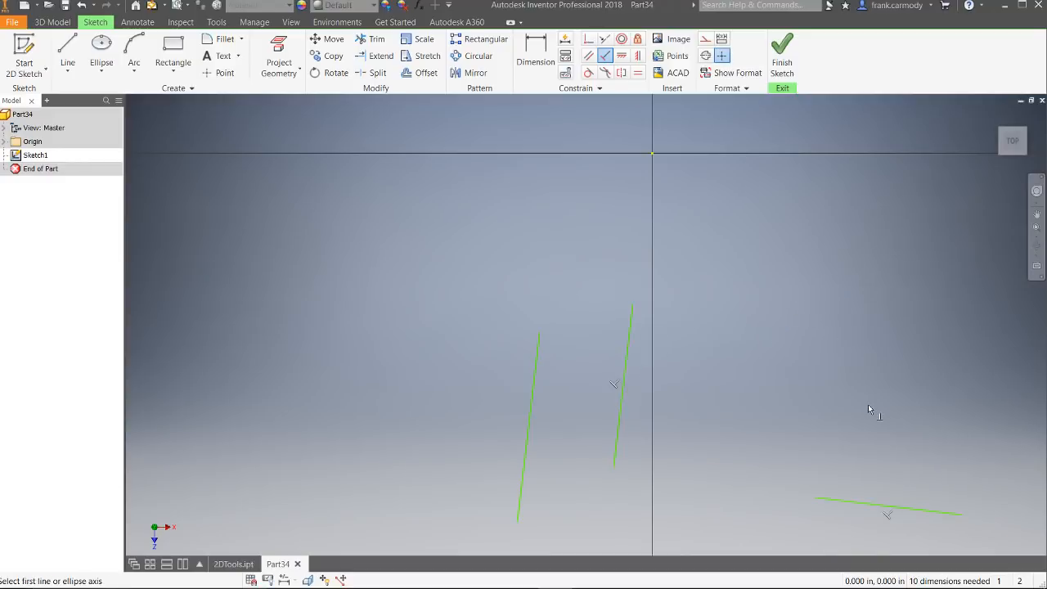
{"action": "right_click", "coordinate": [889, 413]}
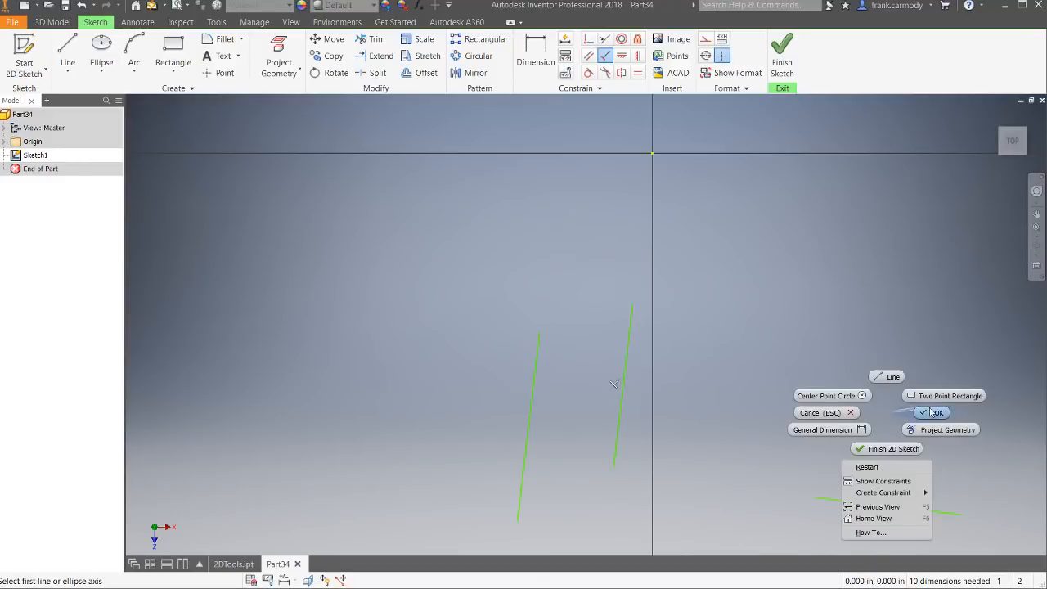
{"action": "left_click", "coordinate": [931, 413]}
Step: Reposition the three lines farther up and apart, and apply a Horizontal constraint to the line right of the vertical axis
{"action": "mouse_move", "coordinate": [903, 506]}
{"action": "left_mouse_down"}
{"action": "mouse_move", "coordinate": [829, 342]}
{"action": "mouse_move", "coordinate": [673, 257]}
{"action": "mouse_move", "coordinate": [330, 390]}
{"action": "mouse_move", "coordinate": [678, 229]}
{"action": "mouse_move", "coordinate": [834, 354]}
{"action": "mouse_move", "coordinate": [872, 297]}
{"action": "mouse_move", "coordinate": [869, 282]}
{"action": "mouse_move", "coordinate": [892, 439]}
{"action": "left_mouse_up"}
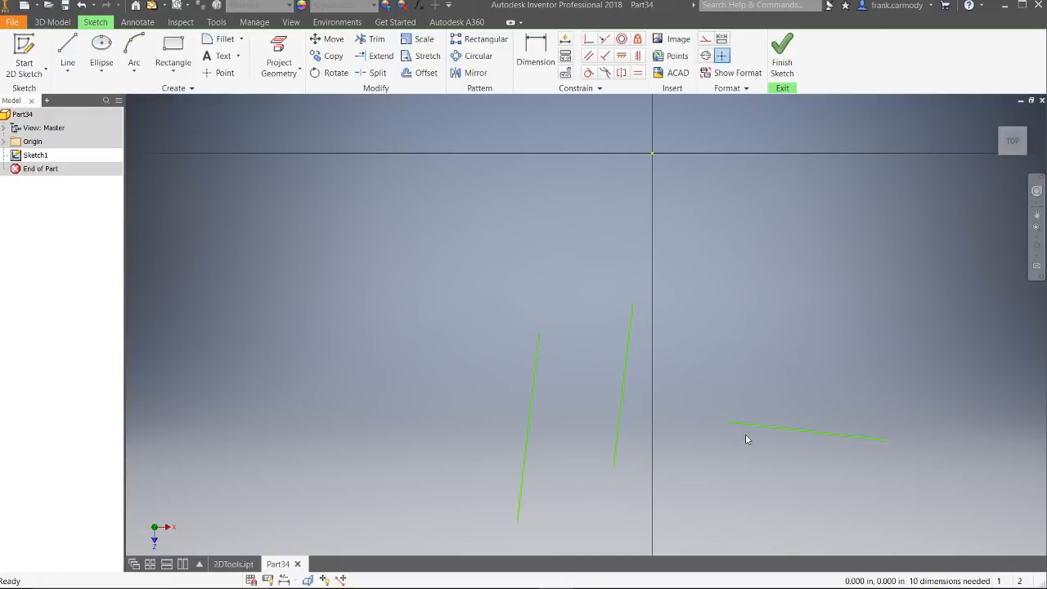
{"action": "left_click_drag", "start_coordinate": [729, 425], "coordinate": [702, 322]}
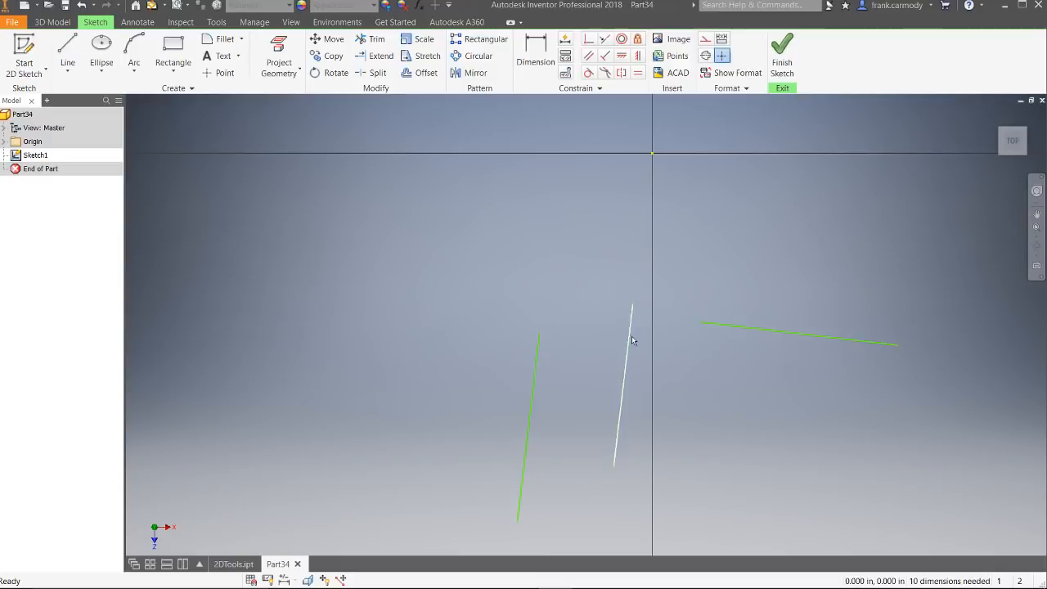
{"action": "mouse_move", "coordinate": [630, 328]}
{"action": "left_mouse_down"}
{"action": "mouse_move", "coordinate": [572, 270]}
{"action": "mouse_move", "coordinate": [605, 258]}
{"action": "mouse_move", "coordinate": [603, 271]}
{"action": "left_mouse_up"}
{"action": "mouse_move", "coordinate": [534, 369]}
{"action": "left_mouse_down"}
{"action": "mouse_move", "coordinate": [493, 253]}
{"action": "mouse_move", "coordinate": [597, 241]}
{"action": "mouse_move", "coordinate": [522, 238]}
{"action": "left_mouse_up"}
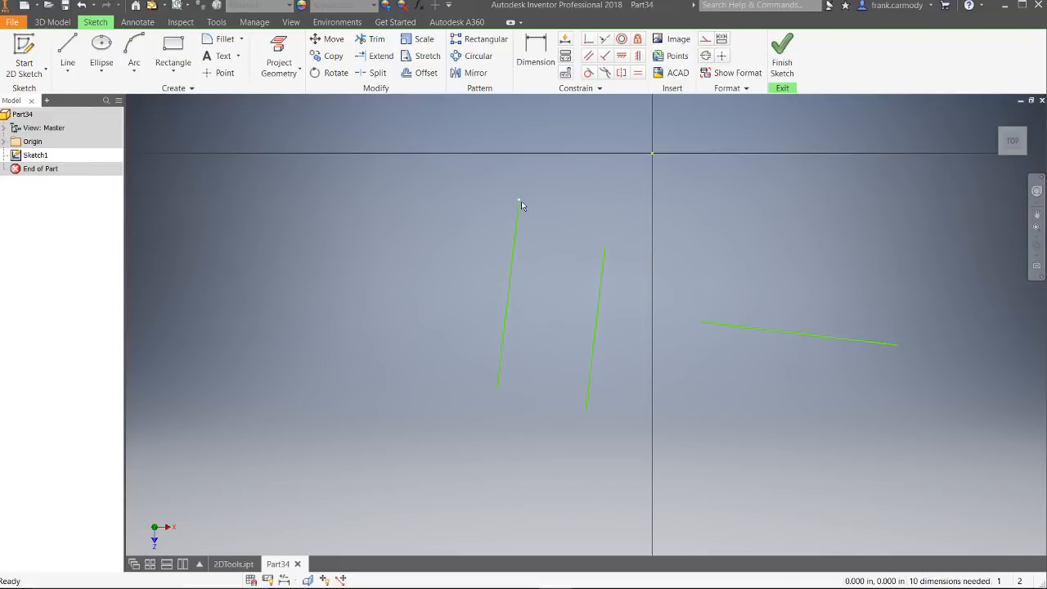
{"action": "mouse_move", "coordinate": [517, 201]}
{"action": "left_mouse_down"}
{"action": "mouse_move", "coordinate": [444, 239]}
{"action": "mouse_move", "coordinate": [435, 265]}
{"action": "mouse_move", "coordinate": [489, 204]}
{"action": "left_mouse_up"}
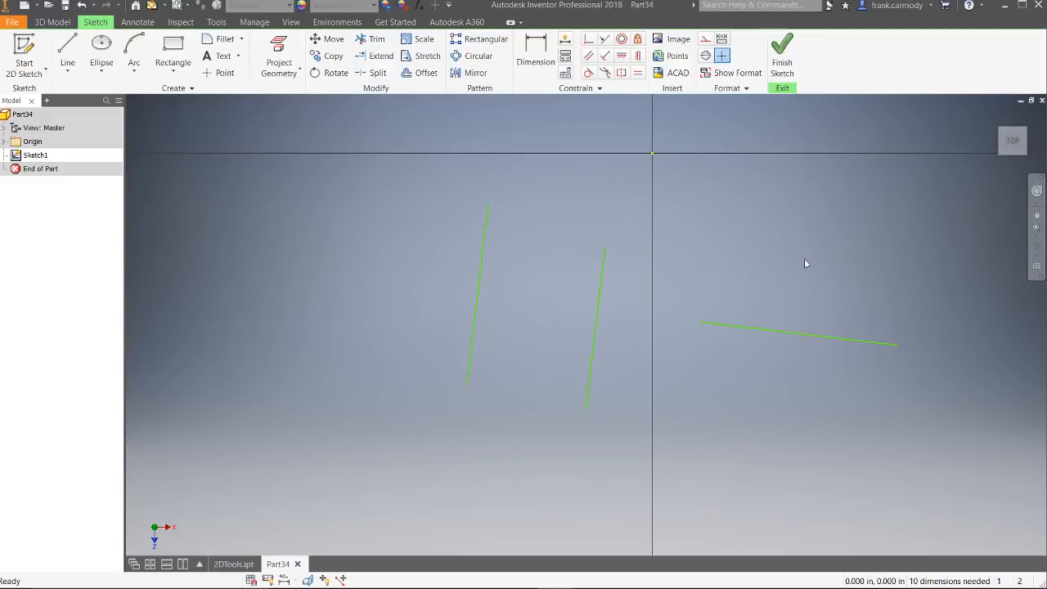
{"action": "left_click", "coordinate": [623, 57]}
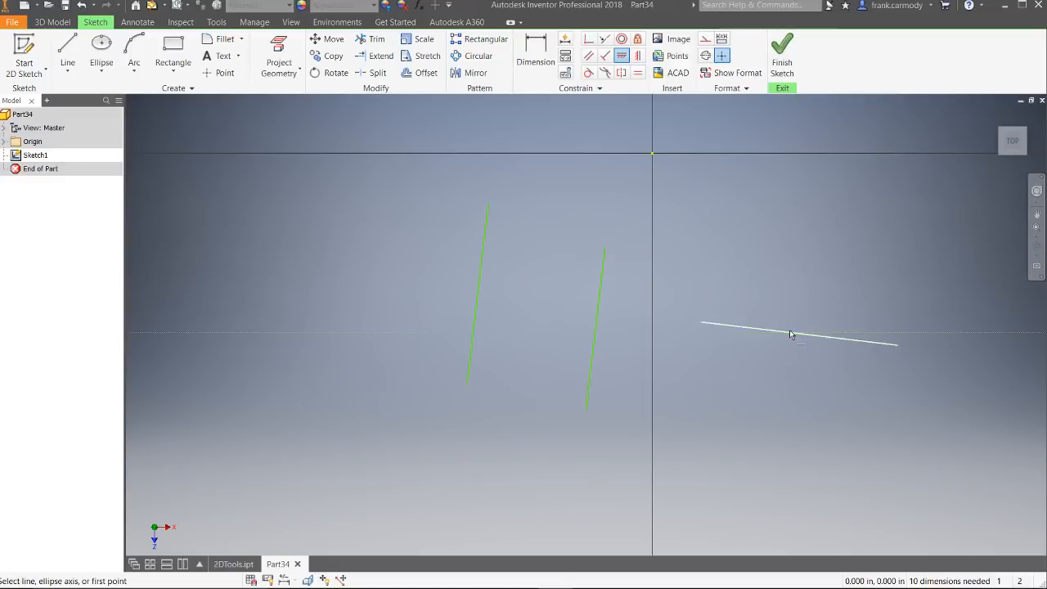
{"action": "left_click", "coordinate": [841, 343]}
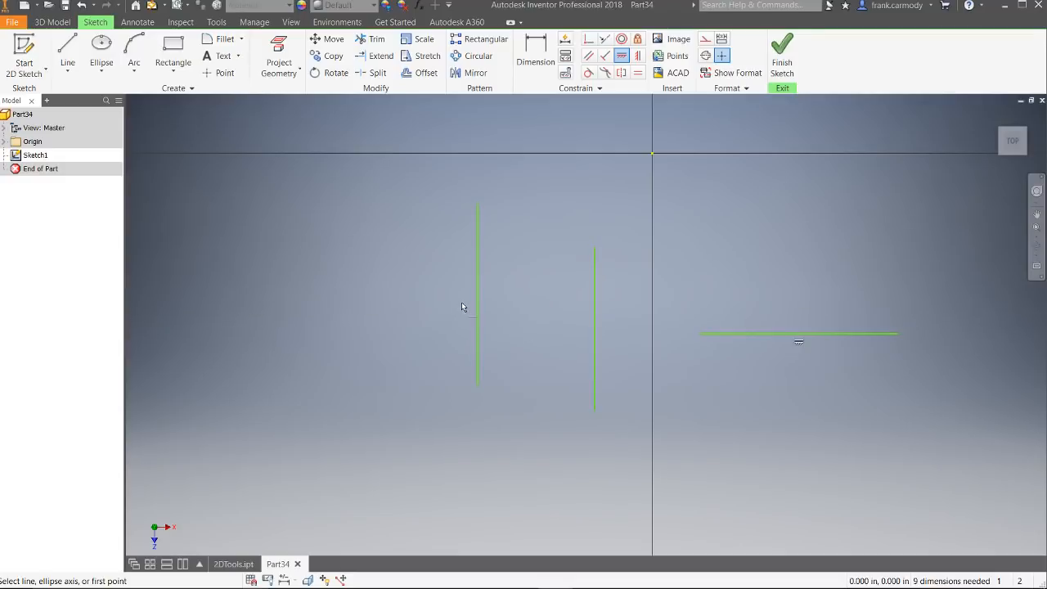
Step: Draw another slanted line to the left of the two parallel lines
{"action": "left_click", "coordinate": [67, 53]}
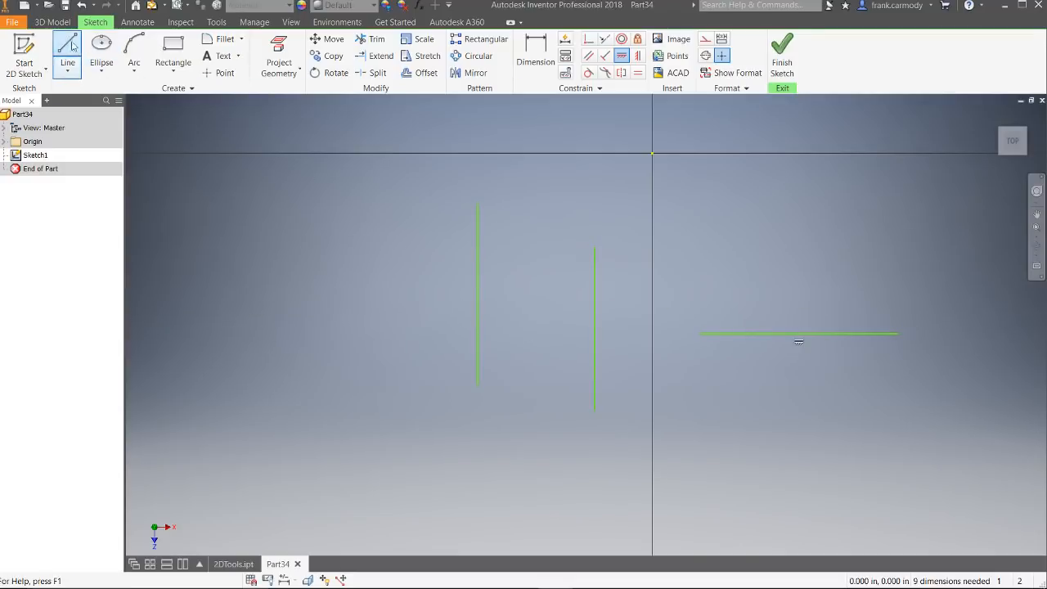
{"action": "left_click", "coordinate": [248, 310]}
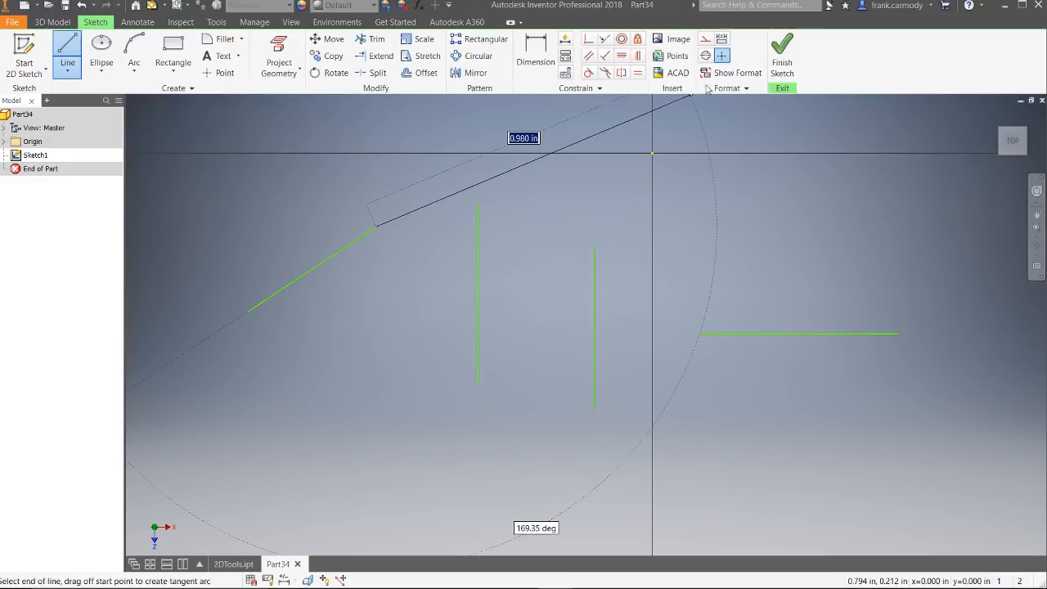
{"action": "right_click", "coordinate": [486, 182]}
{"action": "left_click", "coordinate": [534, 184]}
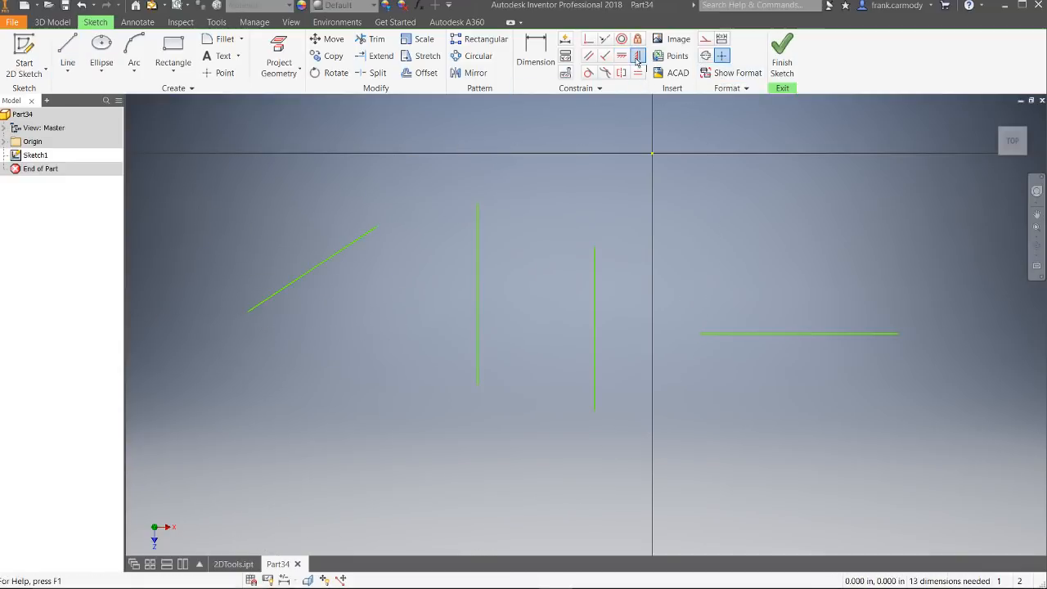
Step: Apply a Vertical constraint to the slanted line left of the two parallel lines
{"action": "left_click", "coordinate": [639, 55]}
{"action": "left_click", "coordinate": [352, 248]}
{"action": "left_click", "coordinate": [649, 340]}
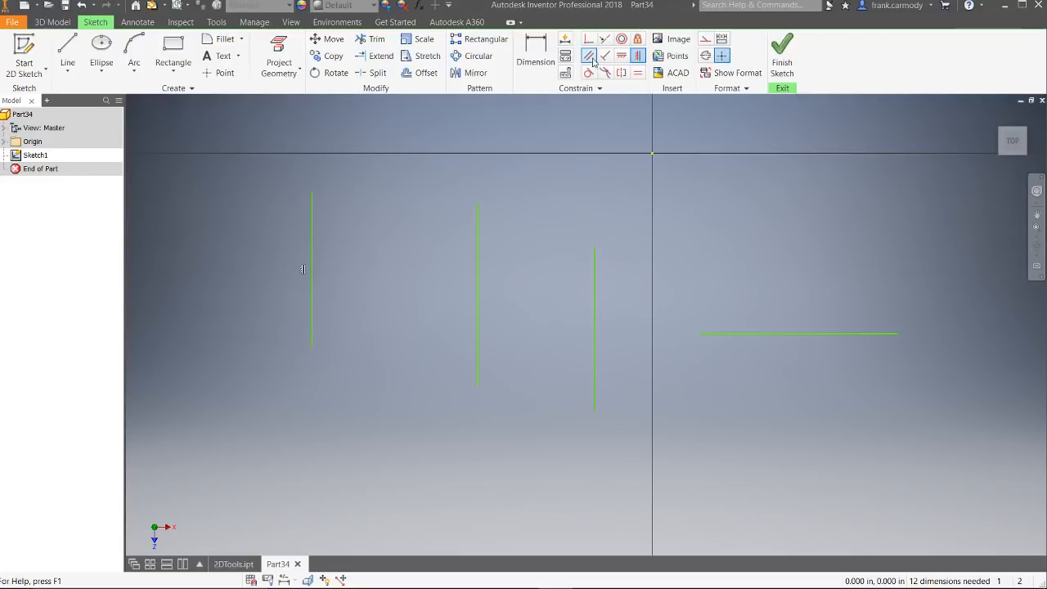
{"action": "left_click", "coordinate": [637, 56]}
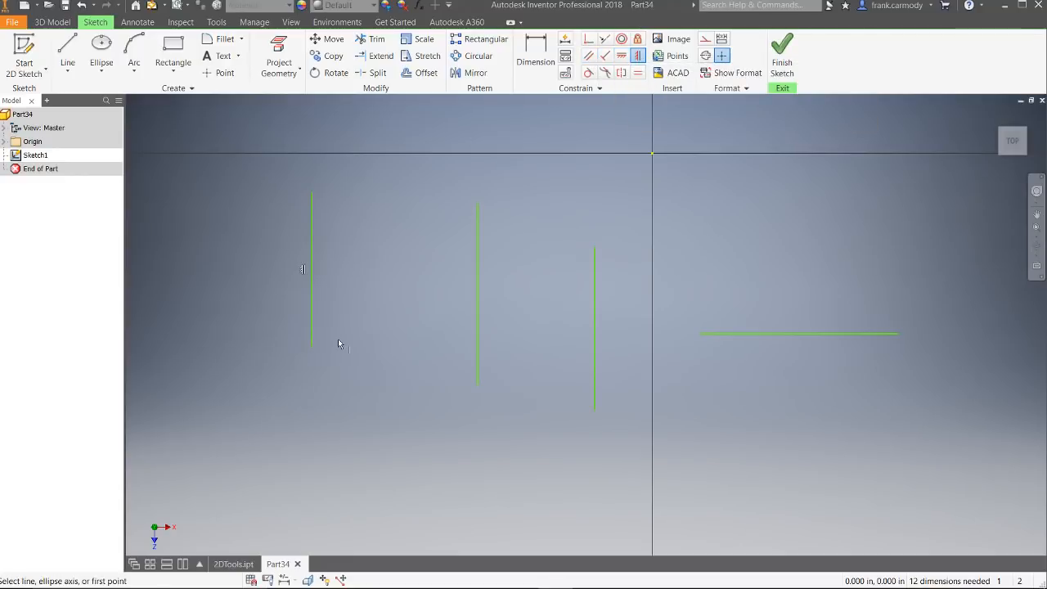
Step: Draw two separate lines slanting in opposite directions below the leftmost vertical line, with their upper ends facing each other
{"action": "left_click", "coordinate": [67, 53]}
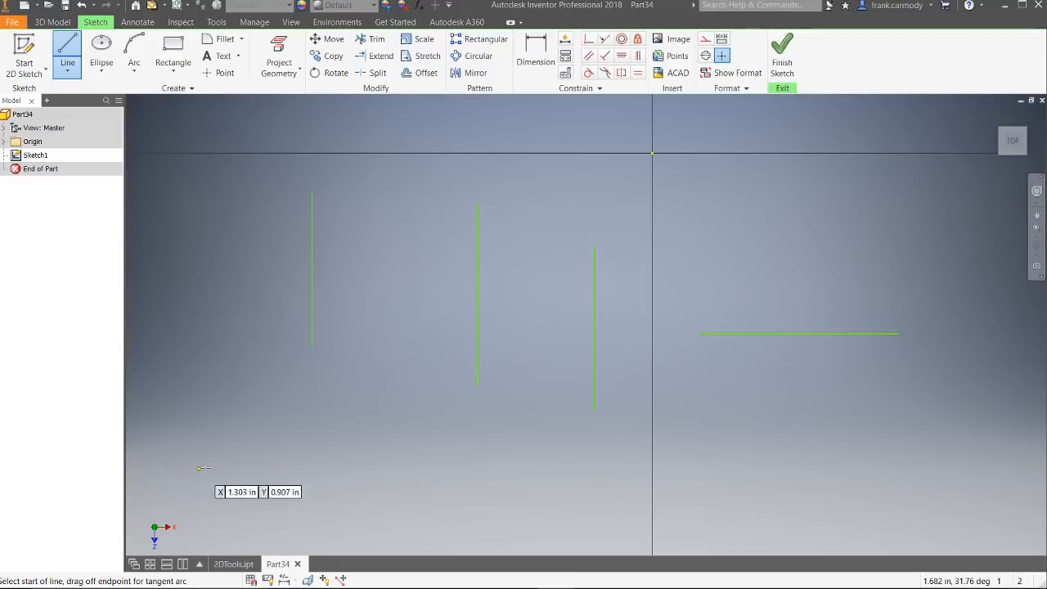
{"action": "left_click", "coordinate": [191, 462]}
{"action": "left_click", "coordinate": [275, 398]}
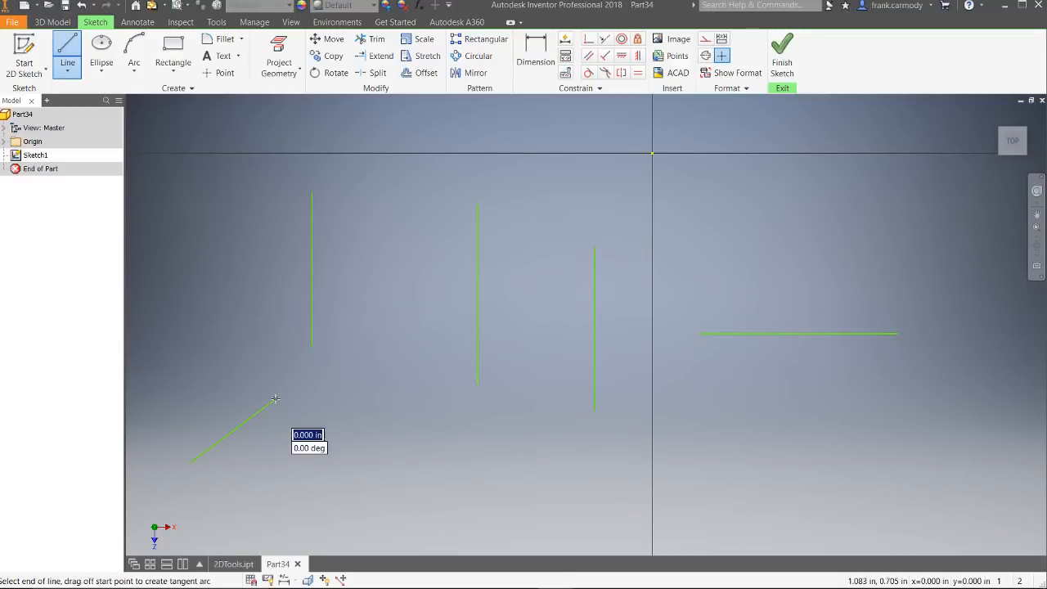
{"action": "right_click", "coordinate": [381, 407]}
{"action": "left_click", "coordinate": [381, 369]}
{"action": "left_click", "coordinate": [67, 52]}
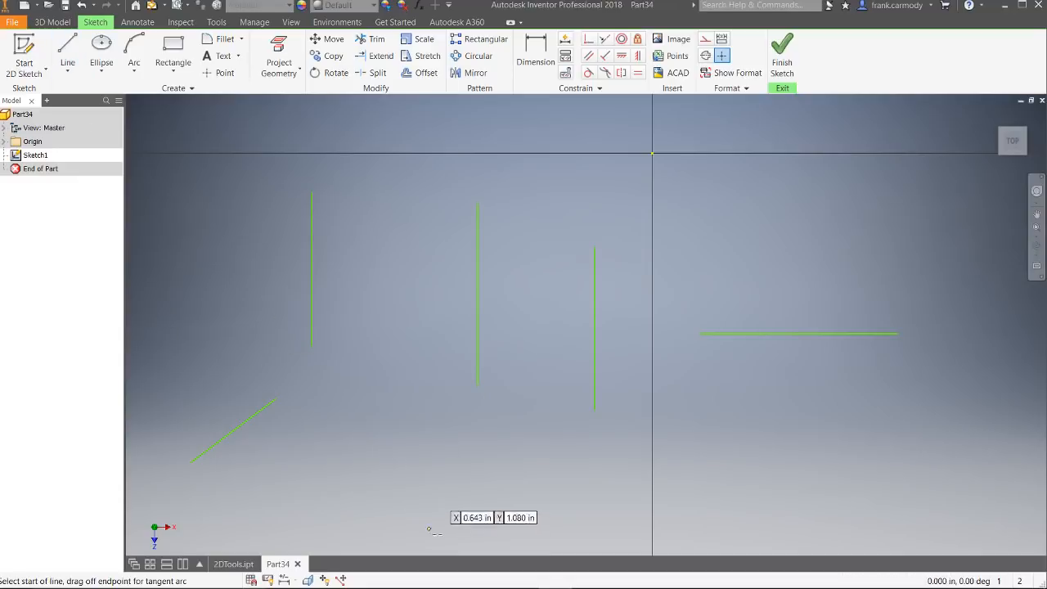
{"action": "left_click", "coordinate": [437, 494]}
{"action": "left_click", "coordinate": [367, 429]}
{"action": "right_click", "coordinate": [372, 430]}
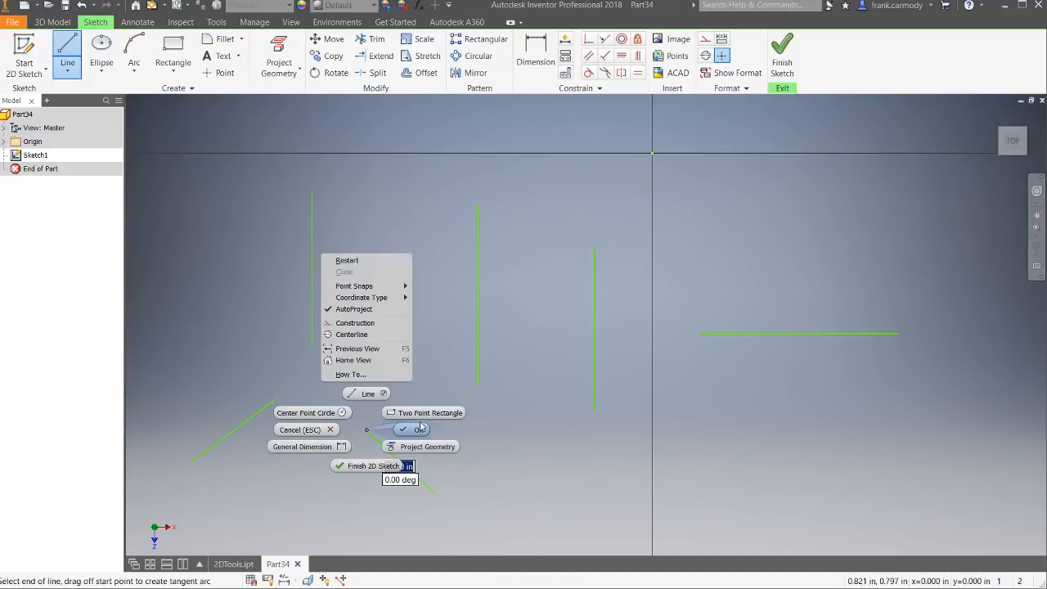
{"action": "left_click", "coordinate": [373, 393]}
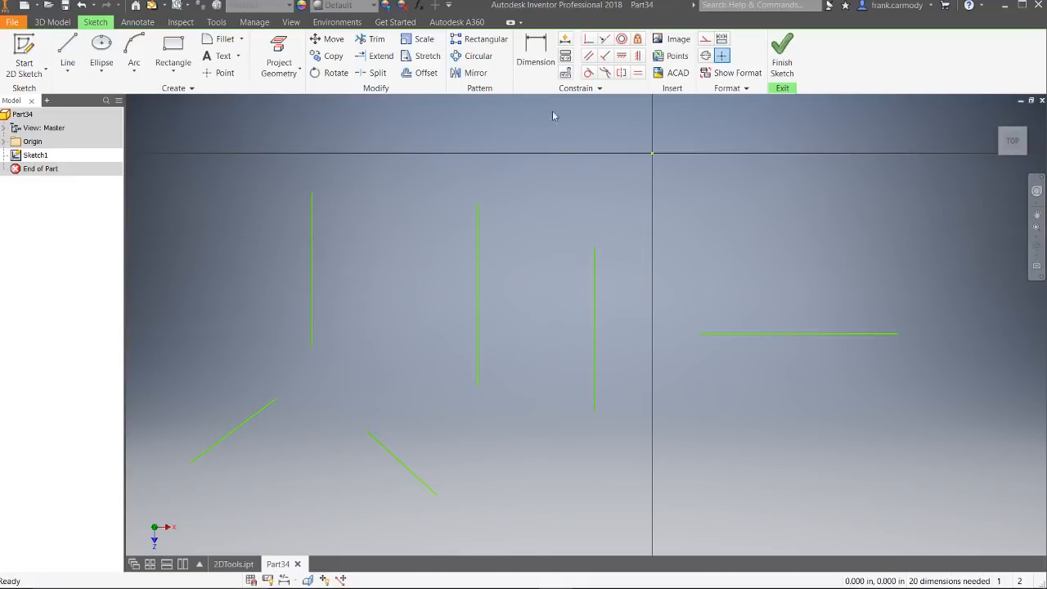
Step: Apply a Coincident constraint joining the facing upper endpoints of the two slanted lines below the leftmost vertical line
{"action": "left_click", "coordinate": [594, 42]}
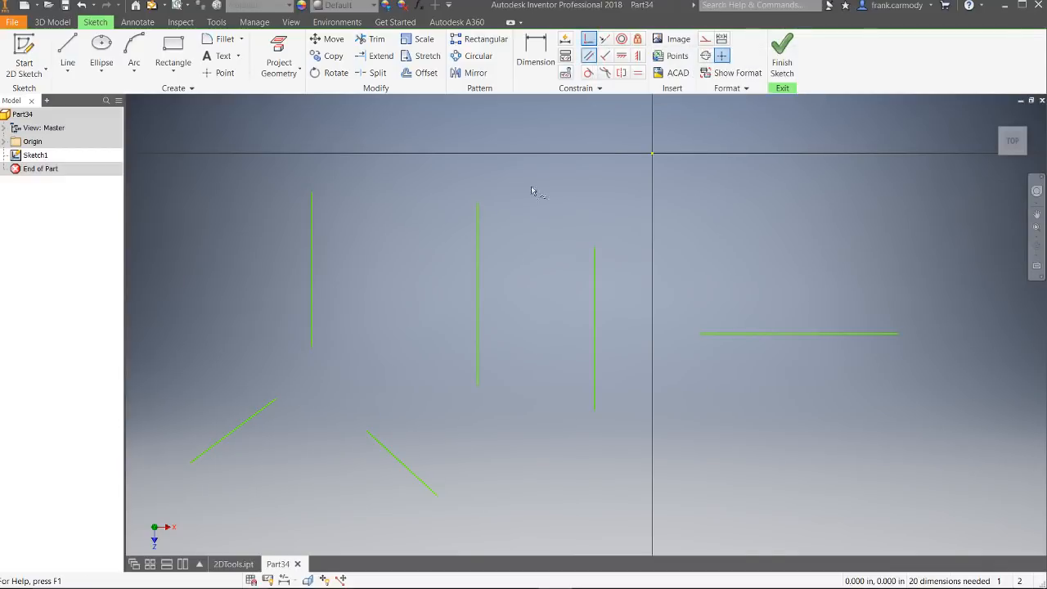
{"action": "left_click", "coordinate": [275, 402]}
{"action": "left_click", "coordinate": [367, 434]}
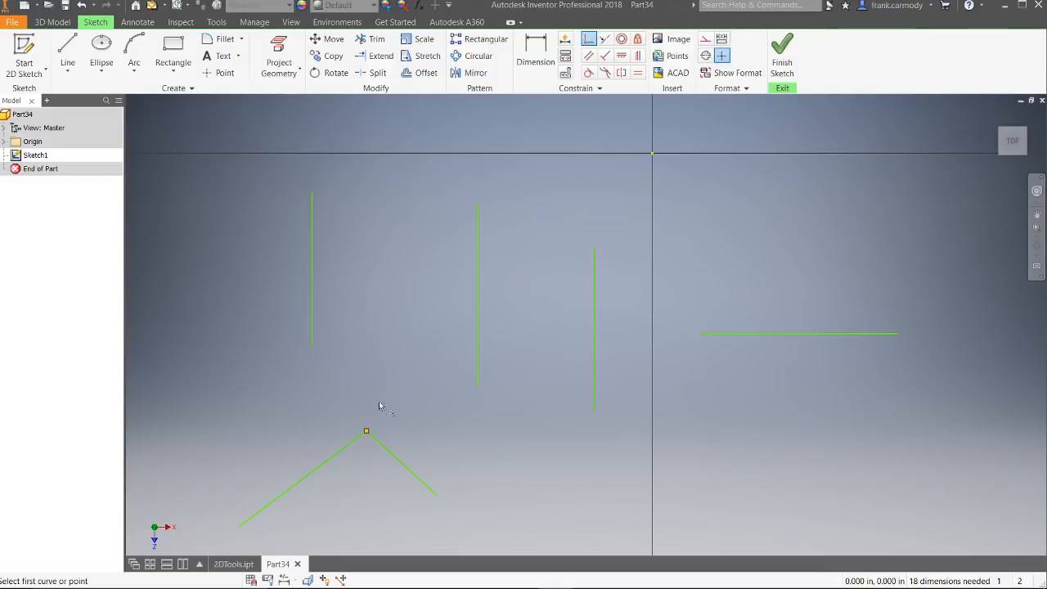
{"action": "right_click", "coordinate": [471, 369]}
{"action": "left_click", "coordinate": [521, 368]}
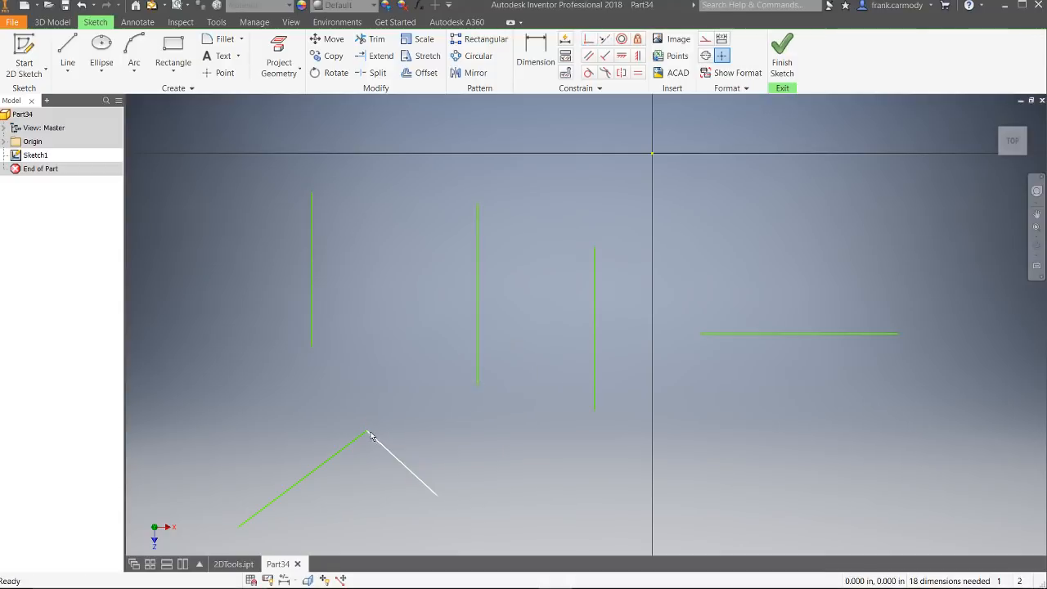
Step: Move the shared corner and both joined lines around, leaving them as an inverted V below the leftmost vertical line
{"action": "left_click_drag", "start_coordinate": [369, 433], "coordinate": [400, 317]}
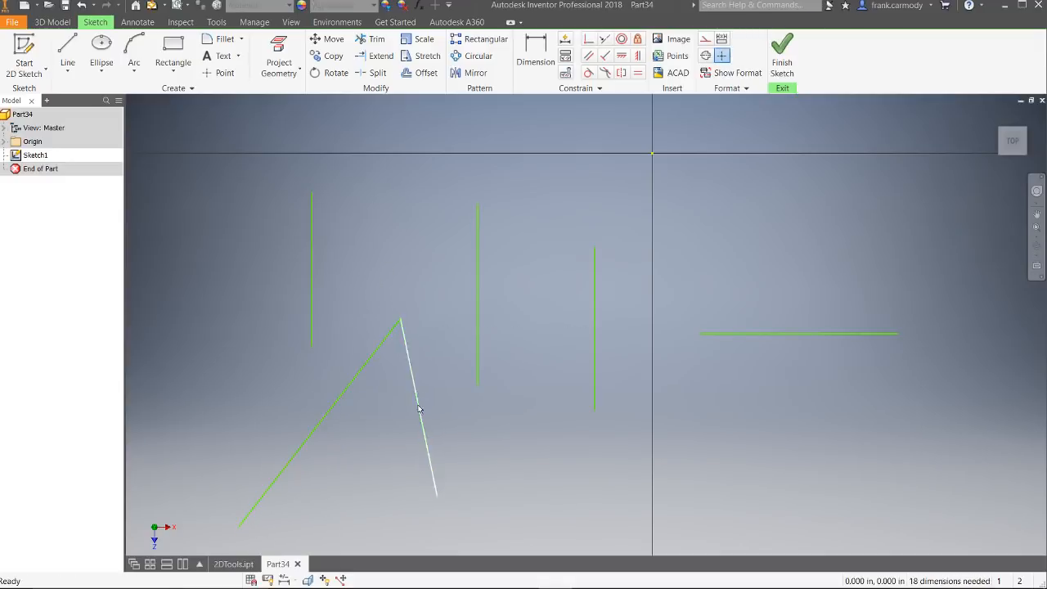
{"action": "mouse_move", "coordinate": [419, 409]}
{"action": "left_mouse_down"}
{"action": "mouse_move", "coordinate": [450, 439]}
{"action": "mouse_move", "coordinate": [467, 511]}
{"action": "mouse_move", "coordinate": [401, 393]}
{"action": "mouse_move", "coordinate": [374, 545]}
{"action": "mouse_move", "coordinate": [402, 502]}
{"action": "mouse_move", "coordinate": [398, 515]}
{"action": "left_mouse_up"}
{"action": "left_click_drag", "start_coordinate": [374, 369], "coordinate": [310, 442]}
{"action": "left_click", "coordinate": [389, 359]}
Step: Draw two separate slanted lines above the vertical lines, one rising and the other falling across the horizontal axis
{"action": "left_click", "coordinate": [68, 57]}
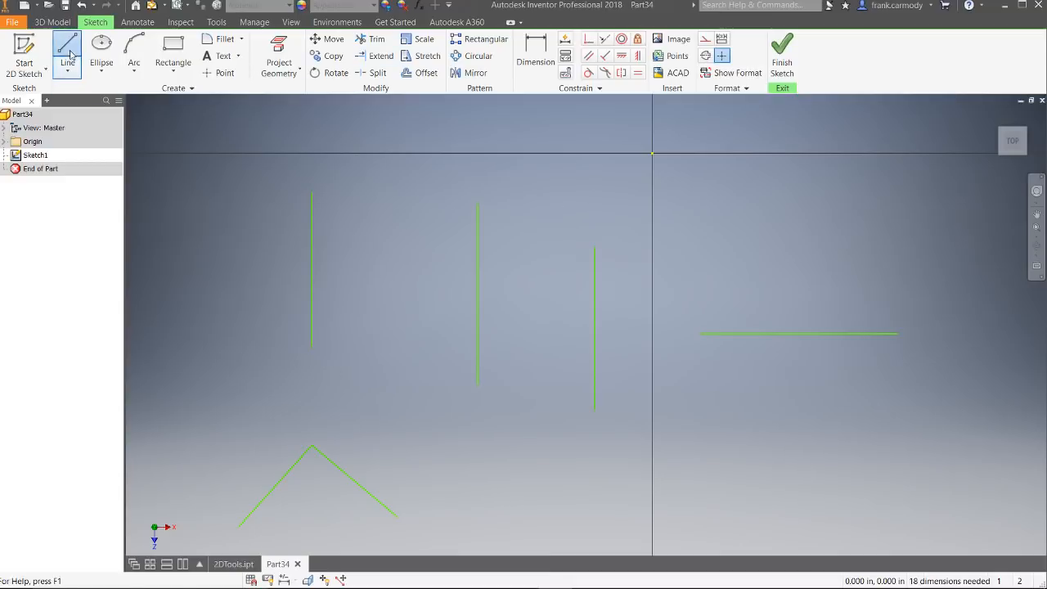
{"action": "left_click", "coordinate": [226, 160]}
{"action": "left_click", "coordinate": [315, 121]}
{"action": "right_click", "coordinate": [378, 171]}
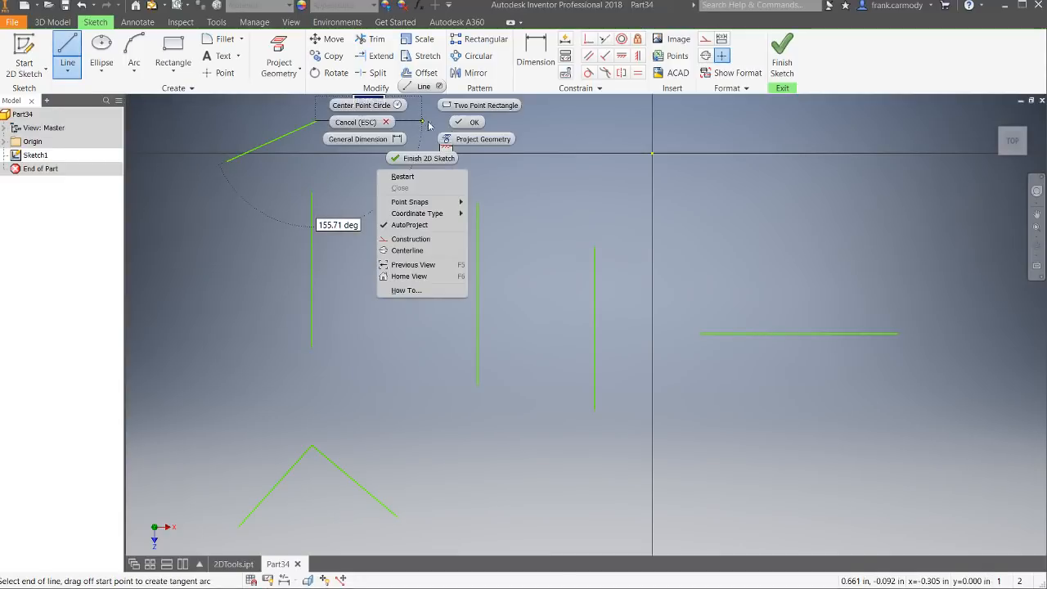
{"action": "left_click", "coordinate": [444, 131]}
{"action": "left_click", "coordinate": [68, 55]}
{"action": "left_click", "coordinate": [480, 144]}
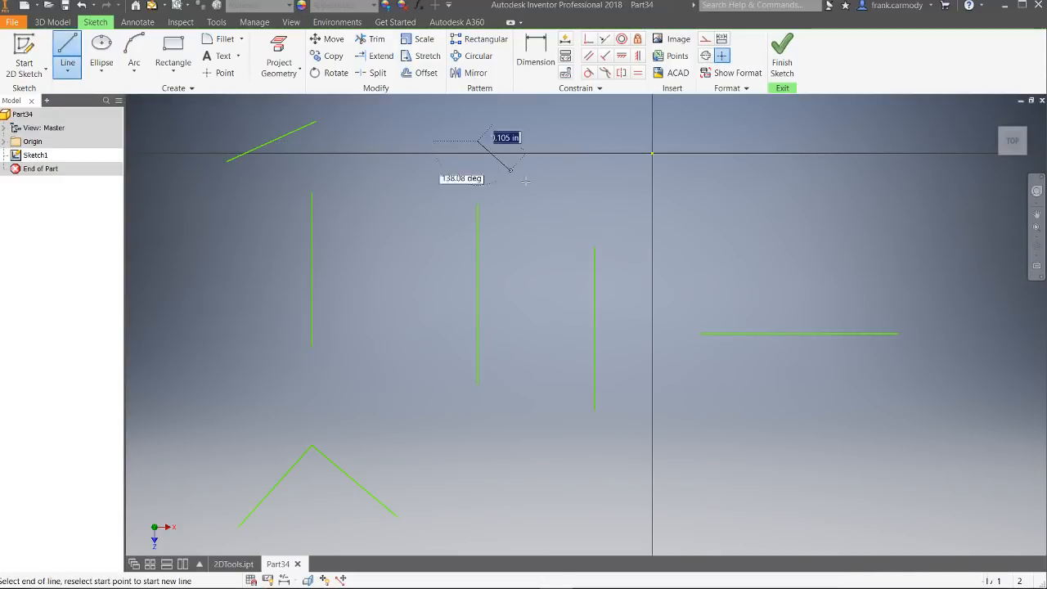
{"action": "left_click", "coordinate": [588, 195]}
{"action": "right_click", "coordinate": [624, 161]}
{"action": "left_click", "coordinate": [670, 162]}
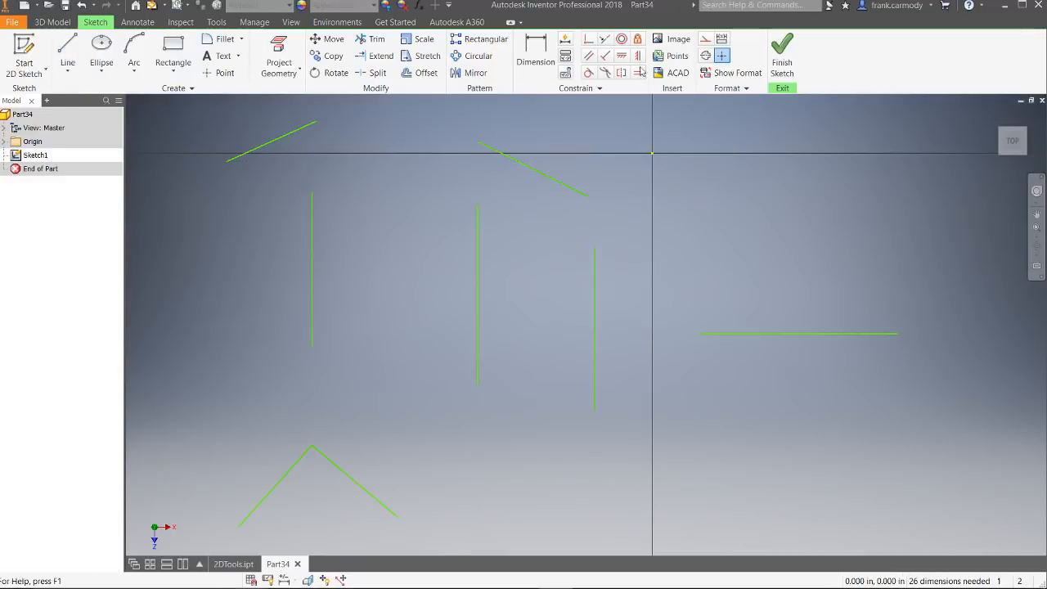
Step: Apply a Collinear constraint between the rising line and the falling line above the vertical lines
{"action": "left_click", "coordinate": [604, 40]}
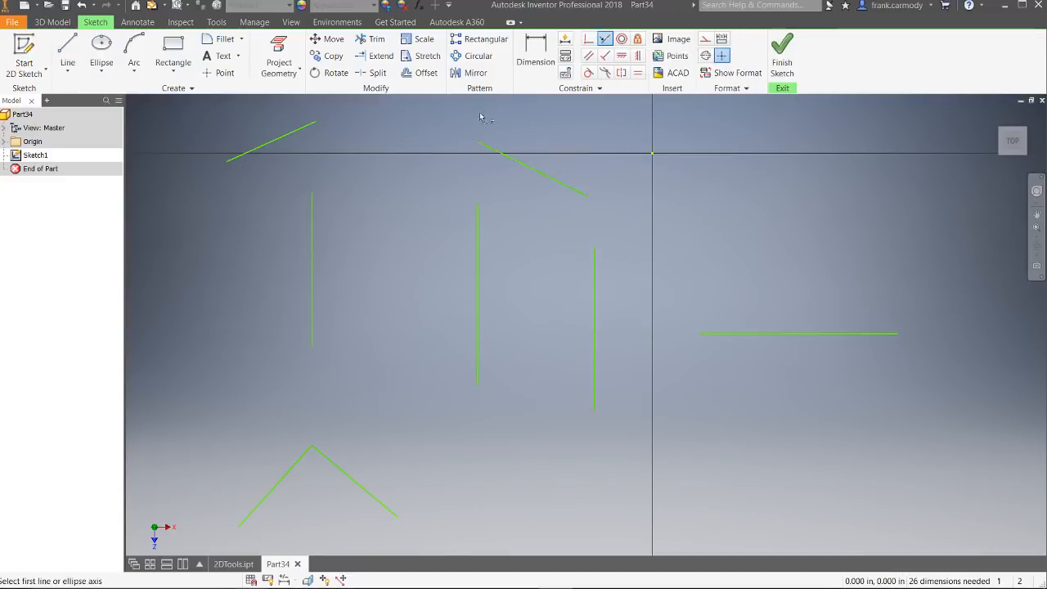
{"action": "left_click", "coordinate": [271, 141]}
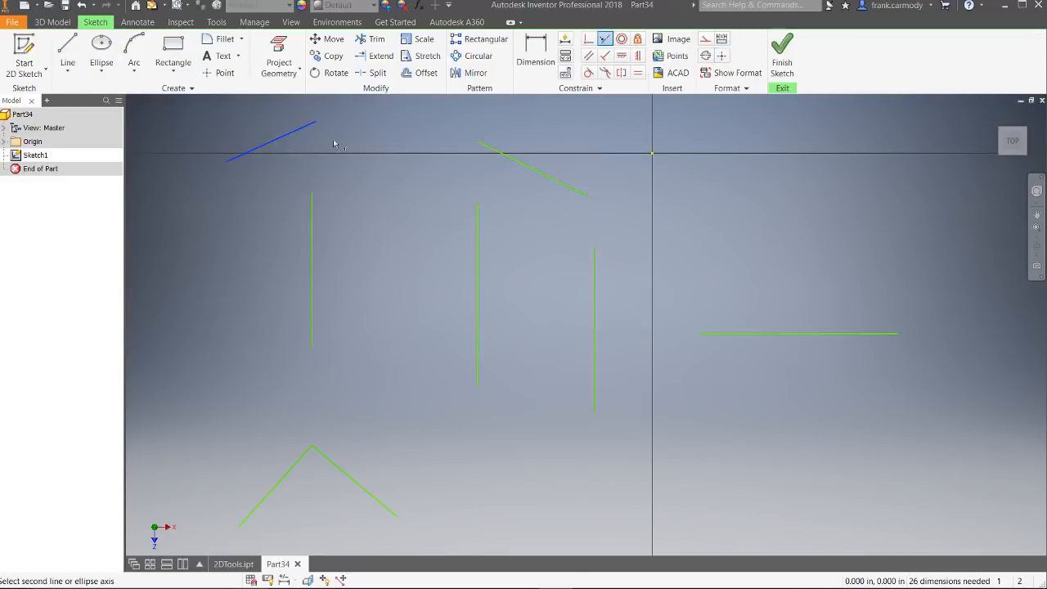
{"action": "left_click", "coordinate": [543, 175]}
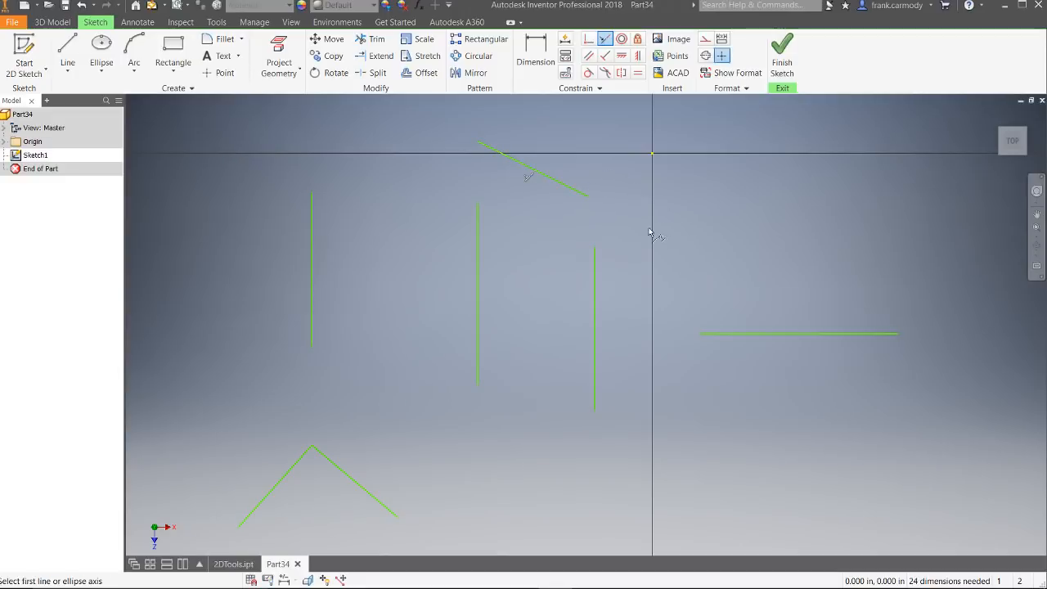
{"action": "scroll", "coordinate": [652, 234], "scroll_direction": "down", "scroll_amount": 2}
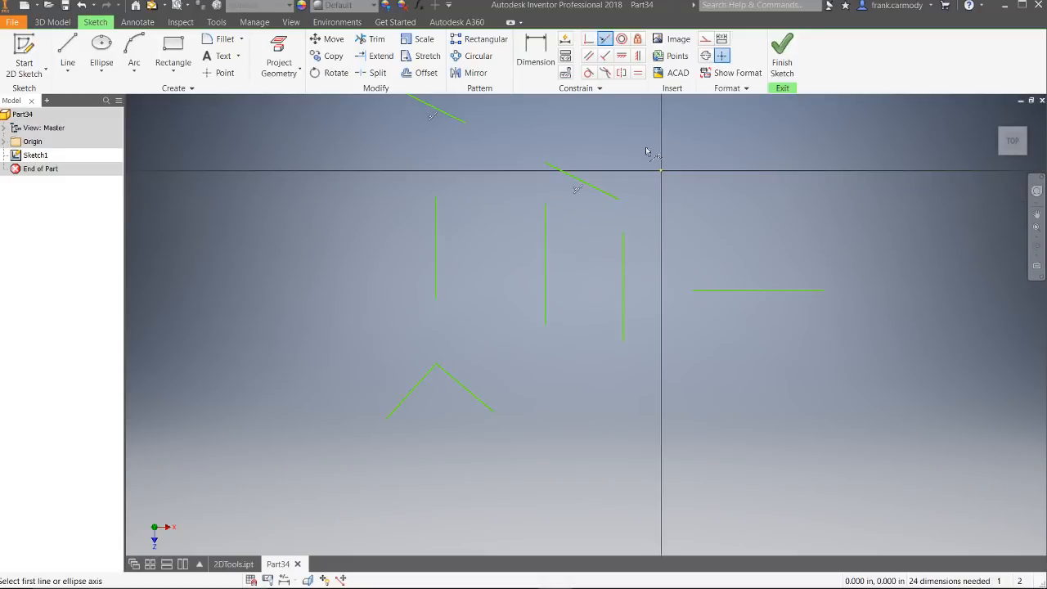
{"action": "scroll", "coordinate": [633, 172], "scroll_direction": "down", "scroll_amount": 2}
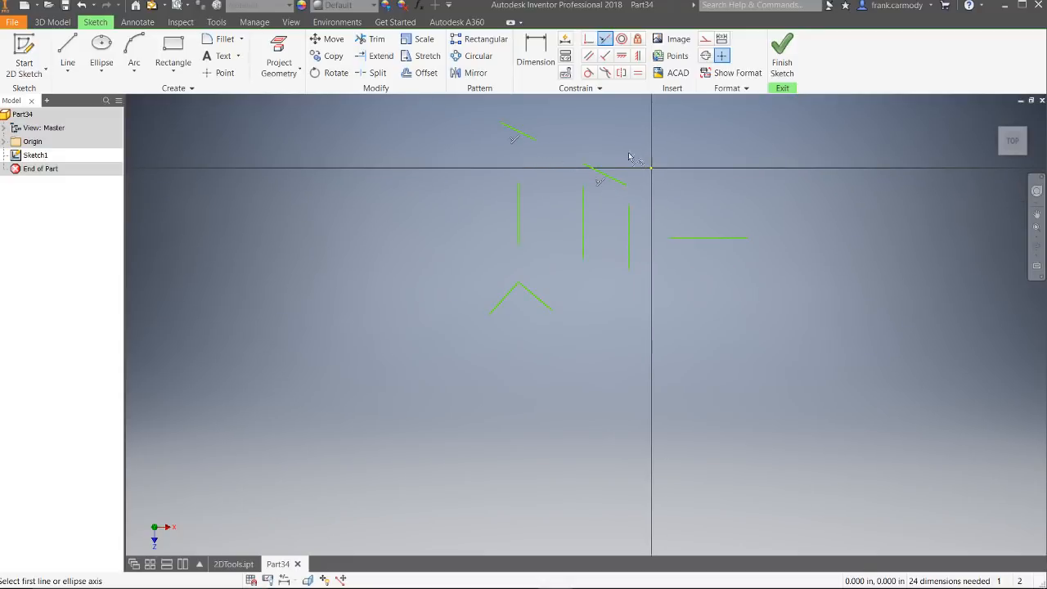
{"action": "right_click", "coordinate": [629, 156]}
{"action": "left_click", "coordinate": [686, 150]}
Step: Draw a small center-point circle right of the horizontal line and a larger separate circle above it
{"action": "left_click_drag", "start_coordinate": [739, 162], "coordinate": [633, 373]}
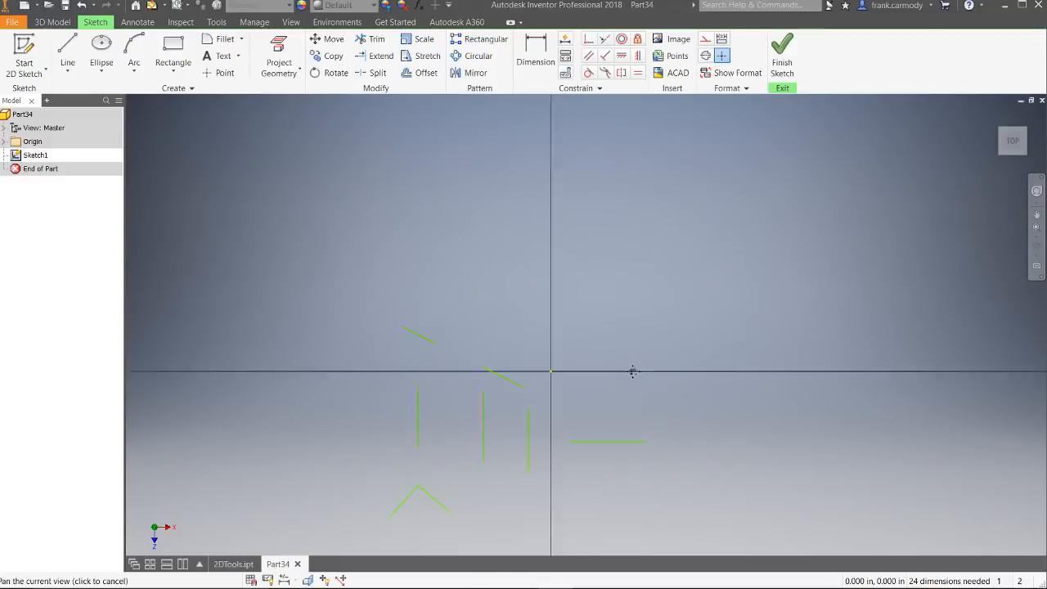
{"action": "scroll", "coordinate": [550, 387], "scroll_direction": "down", "scroll_amount": 5}
{"action": "scroll", "coordinate": [549, 387], "scroll_direction": "up", "scroll_amount": 8}
{"action": "scroll", "coordinate": [396, 444], "scroll_direction": "up", "scroll_amount": 3}
{"action": "scroll", "coordinate": [399, 438], "scroll_direction": "down", "scroll_amount": 7}
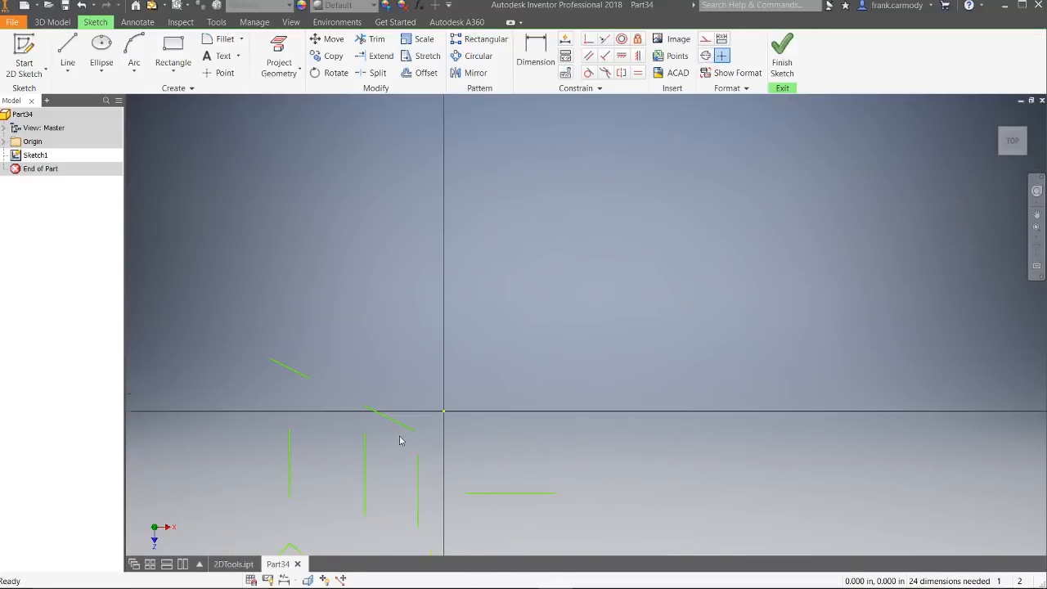
{"action": "mouse_move", "coordinate": [400, 434]}
{"action": "left_mouse_down"}
{"action": "mouse_move", "coordinate": [576, 183]}
{"action": "mouse_move", "coordinate": [520, 287]}
{"action": "left_mouse_up"}
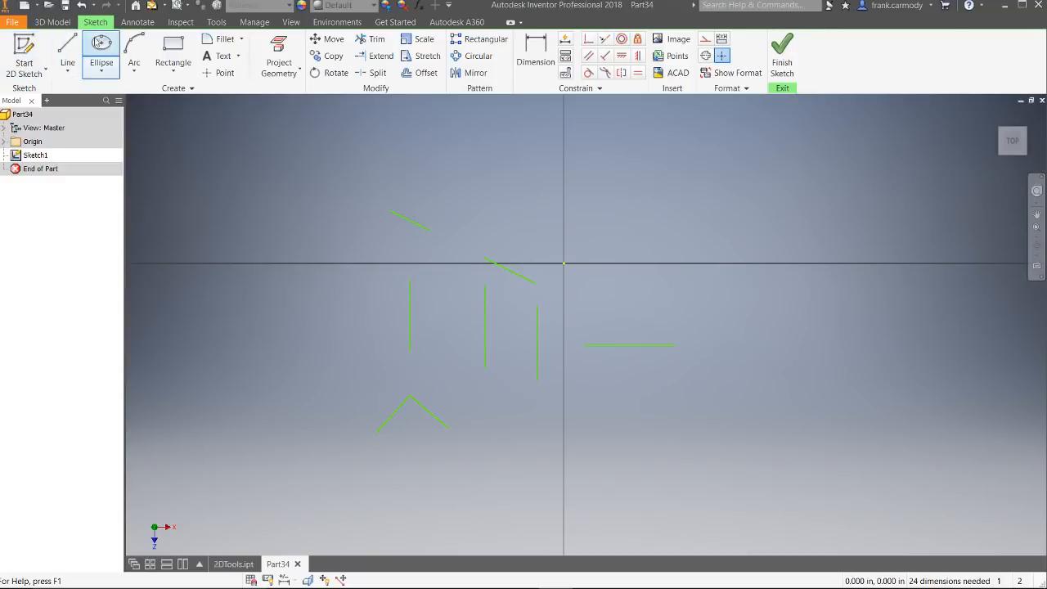
{"action": "left_click", "coordinate": [108, 45]}
{"action": "left_click", "coordinate": [101, 71]}
{"action": "left_click", "coordinate": [111, 95]}
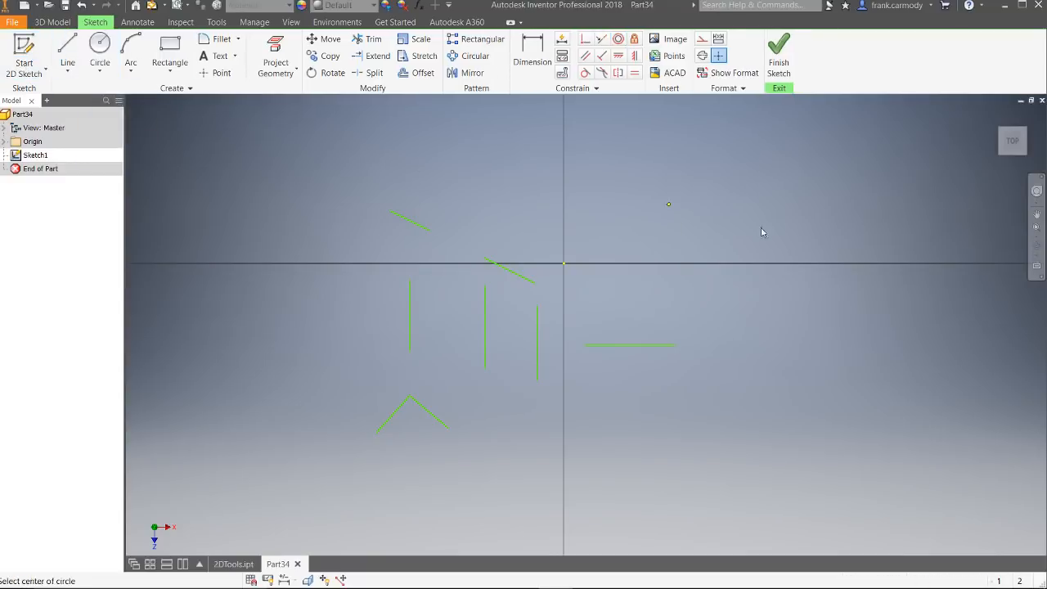
{"action": "left_click", "coordinate": [854, 344]}
{"action": "left_click", "coordinate": [878, 344]}
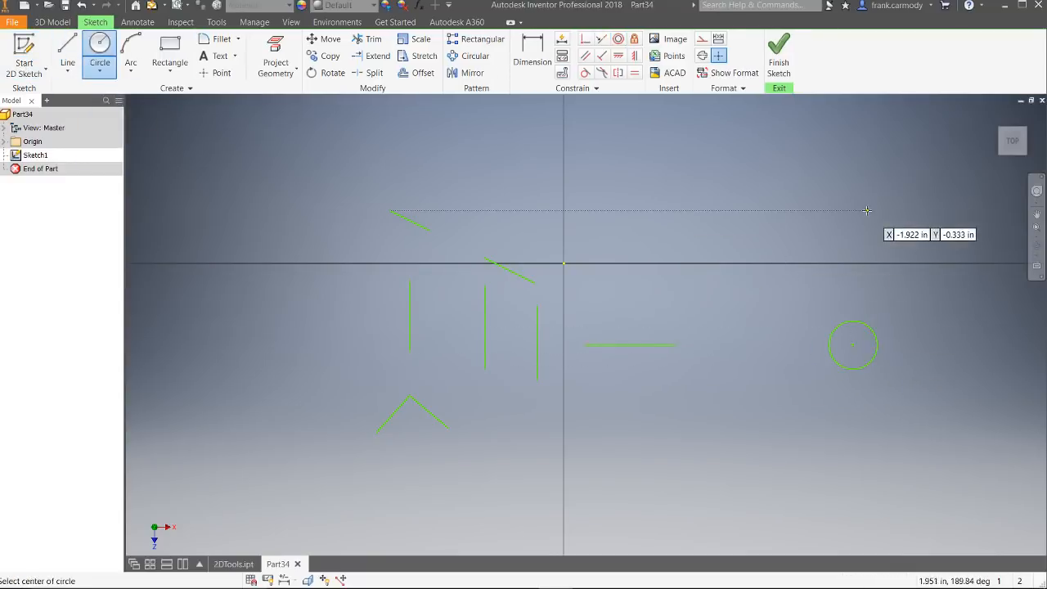
{"action": "left_click", "coordinate": [867, 211]}
{"action": "left_click", "coordinate": [916, 156]}
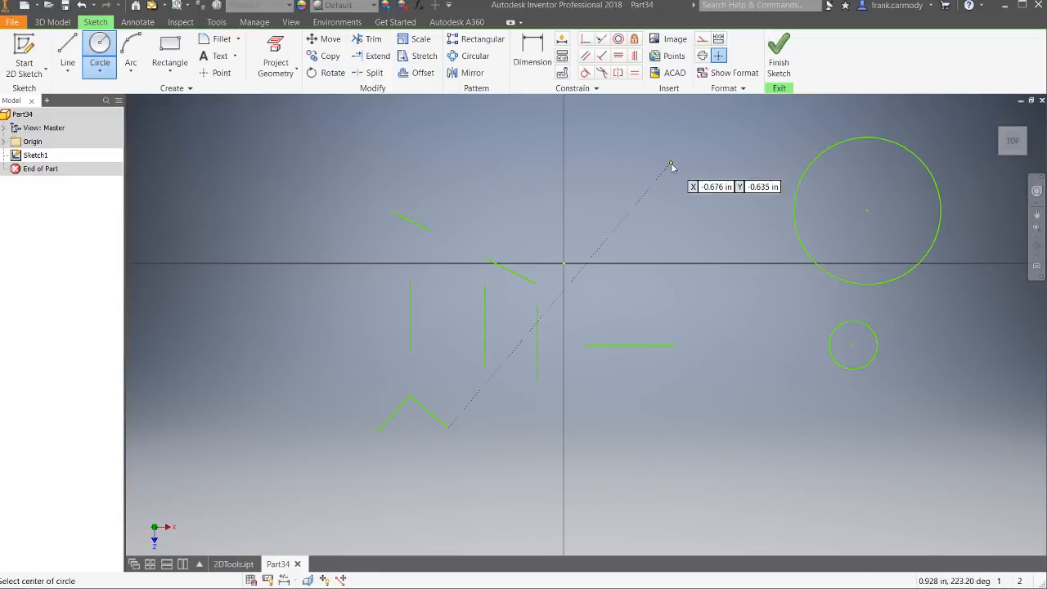
{"action": "right_click", "coordinate": [671, 163]}
{"action": "left_click", "coordinate": [709, 165]}
Step: Apply a Concentric constraint between the large circle and the small circle
{"action": "left_click", "coordinate": [618, 39]}
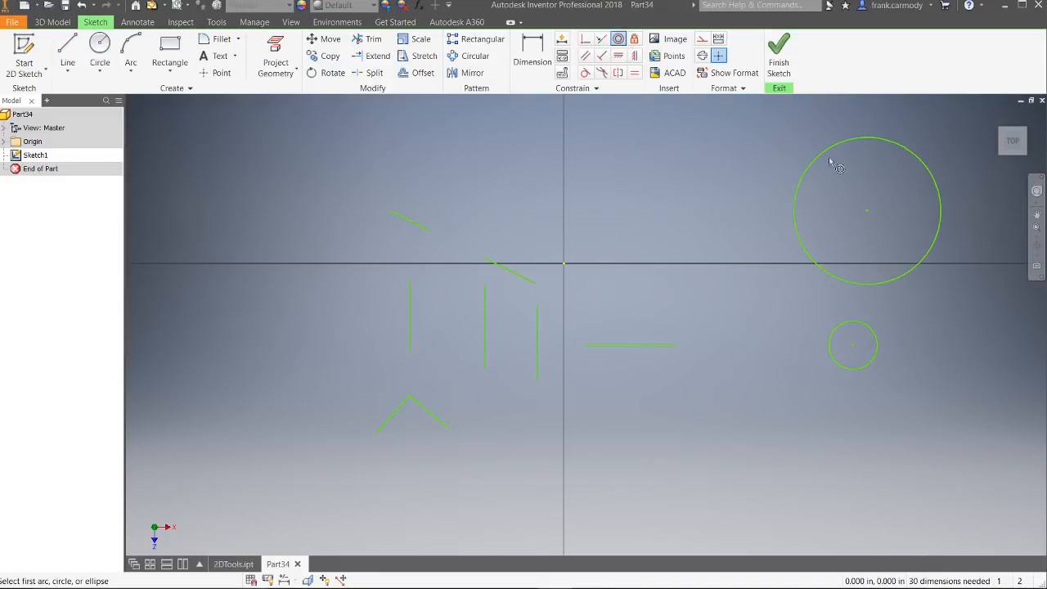
{"action": "left_click", "coordinate": [937, 262]}
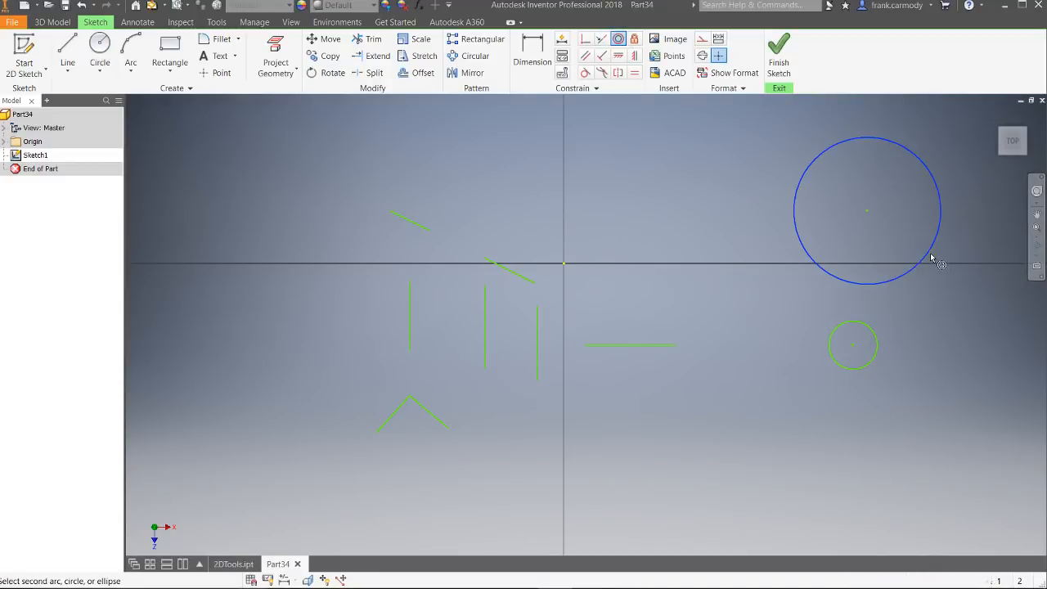
{"action": "left_click", "coordinate": [878, 344]}
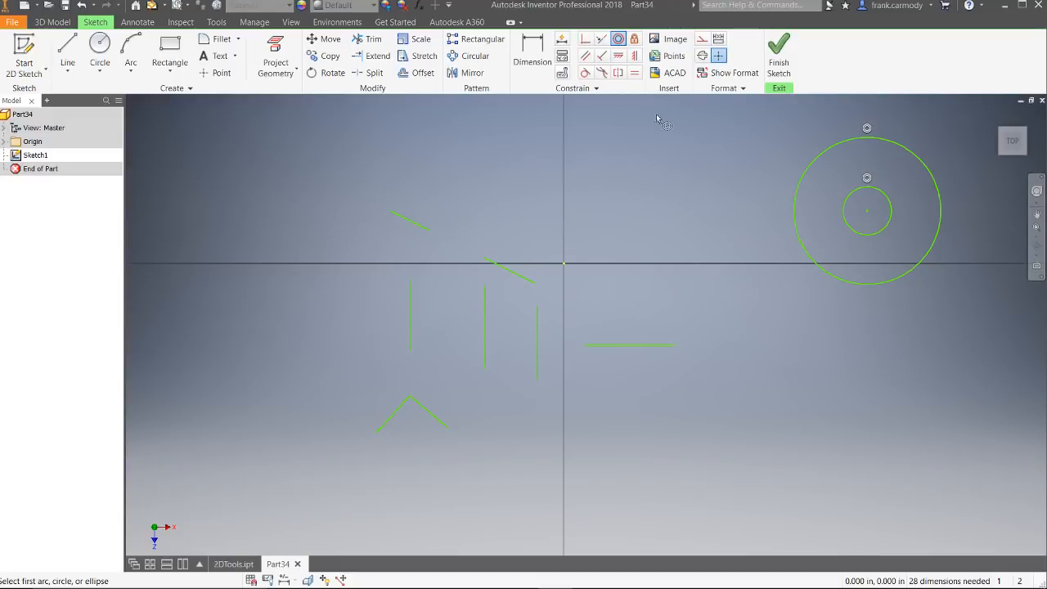
Step: Draw a rising line about 0.79 in long and a separate falling line about 0.28 in long above the collinear lines
{"action": "left_click", "coordinate": [67, 50]}
{"action": "left_click", "coordinate": [274, 171]}
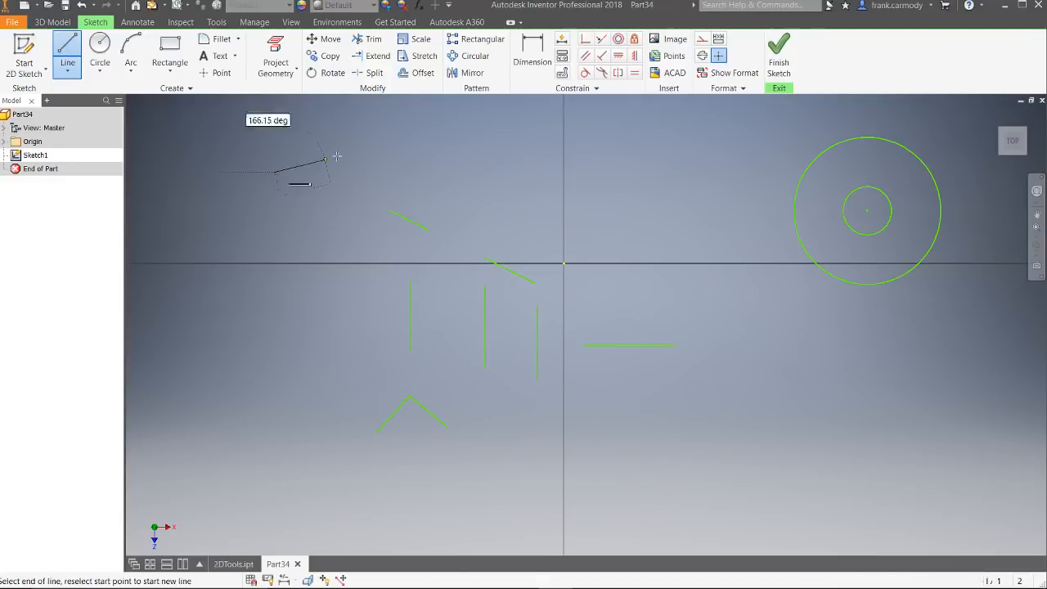
{"action": "left_click", "coordinate": [389, 128]}
{"action": "right_click", "coordinate": [489, 144]}
{"action": "left_click", "coordinate": [526, 145]}
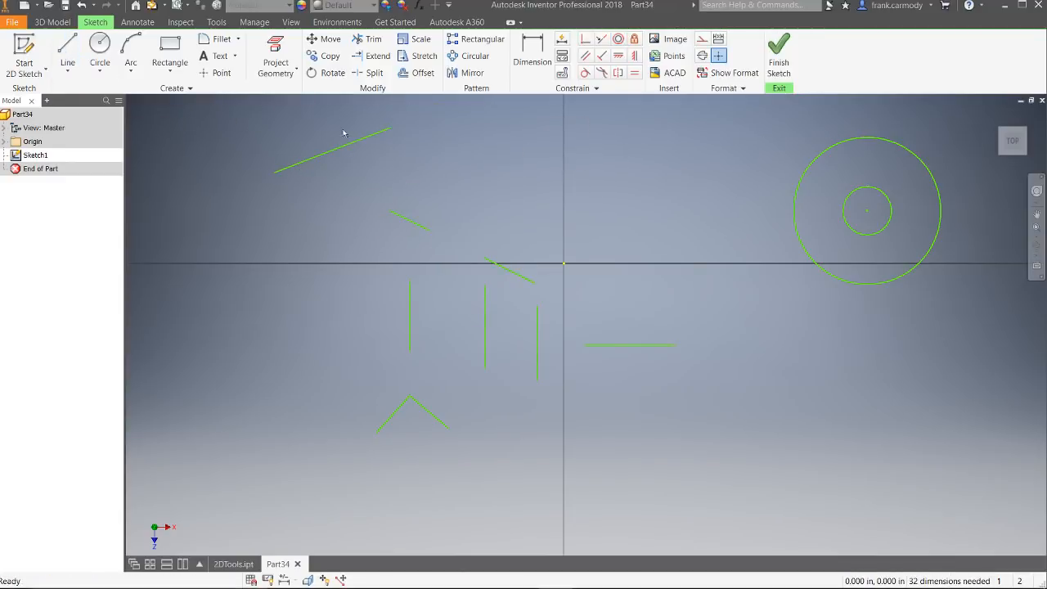
{"action": "left_click", "coordinate": [67, 43]}
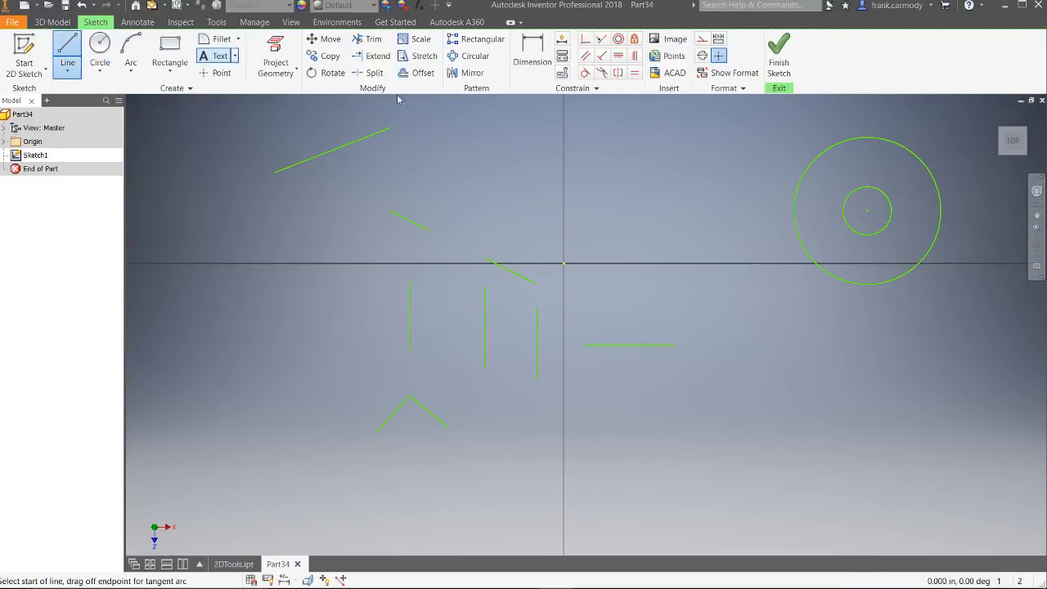
{"action": "left_click", "coordinate": [518, 166]}
{"action": "right_click", "coordinate": [568, 147]}
{"action": "left_click", "coordinate": [619, 146]}
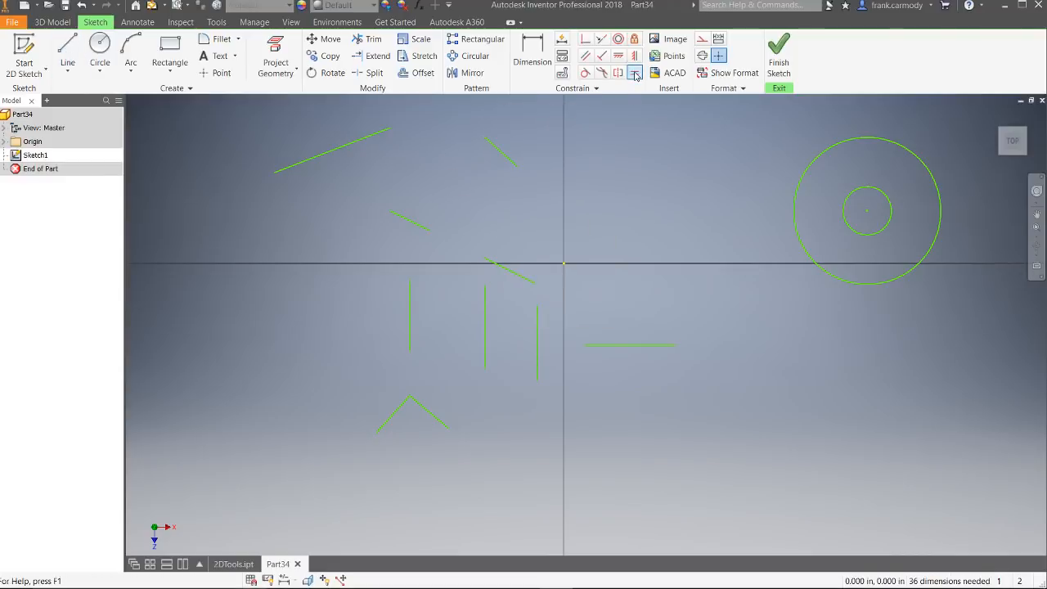
Step: Apply an Equal constraint between the short falling line and the long rising line above the collinear lines
{"action": "left_click", "coordinate": [634, 74]}
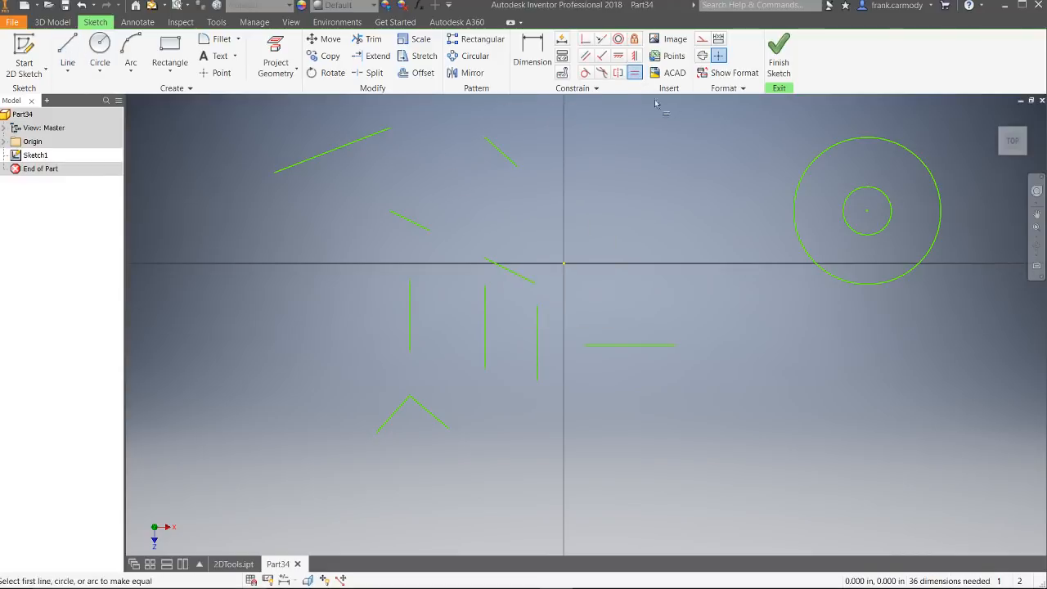
{"action": "left_click", "coordinate": [498, 149]}
{"action": "left_click", "coordinate": [362, 139]}
{"action": "right_click", "coordinate": [509, 220]}
{"action": "left_click", "coordinate": [570, 219]}
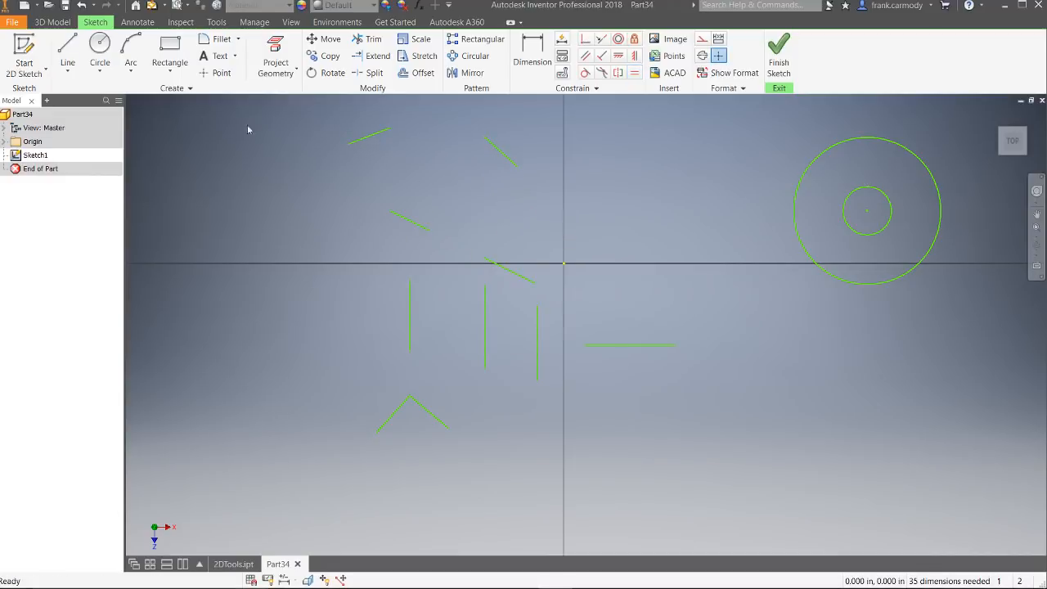
Step: Draw a short slanted line in the empty area below and to the left of the concentric circles
{"action": "left_click", "coordinate": [68, 56]}
{"action": "left_click", "coordinate": [792, 427]}
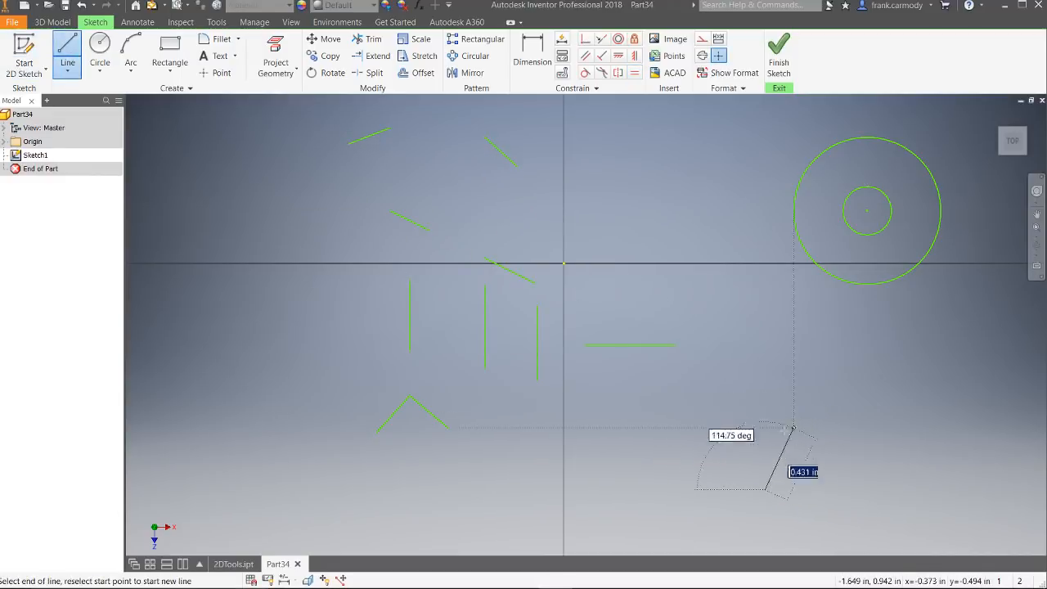
{"action": "left_click", "coordinate": [737, 435]}
{"action": "right_click", "coordinate": [885, 466]}
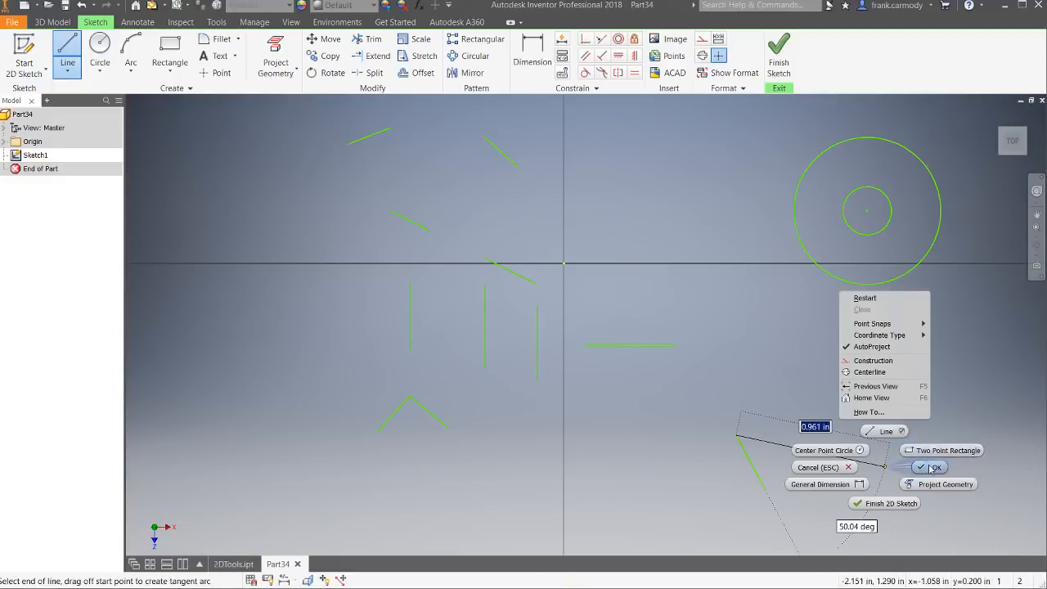
{"action": "left_click", "coordinate": [932, 468]}
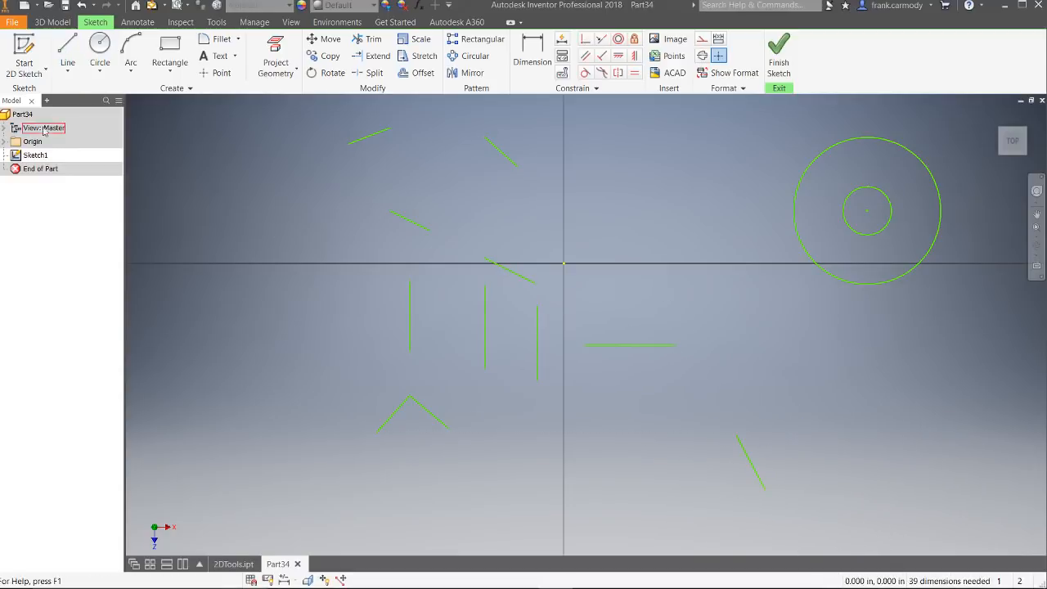
Step: Draw a long rising line below the concentric circles, on the far side of the short slanted line
{"action": "left_click", "coordinate": [844, 478]}
{"action": "left_click", "coordinate": [951, 319]}
{"action": "left_click_drag", "start_coordinate": [951, 319], "coordinate": [684, 168]}
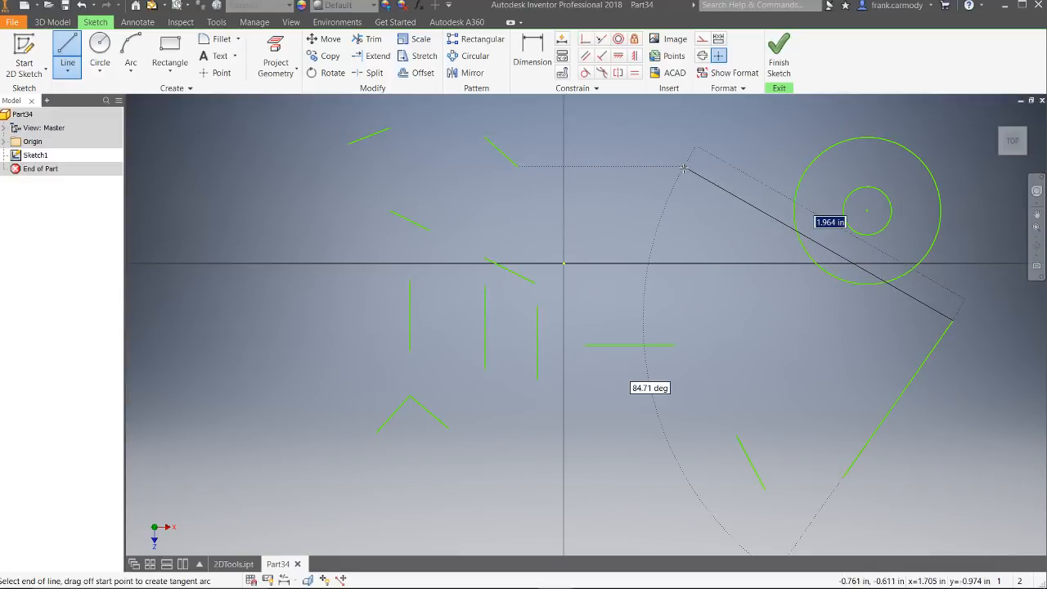
{"action": "right_click", "coordinate": [684, 167]}
{"action": "left_click", "coordinate": [731, 169]}
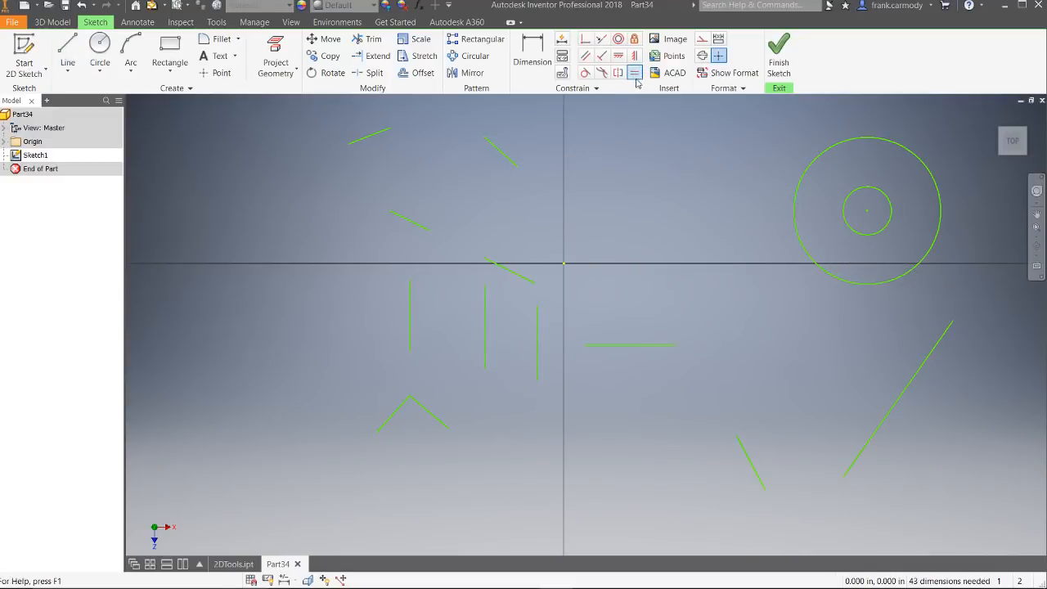
Step: Apply an Equal constraint between the short slanted line and the long rising line below the circles
{"action": "left_click", "coordinate": [637, 82]}
{"action": "left_click", "coordinate": [754, 468]}
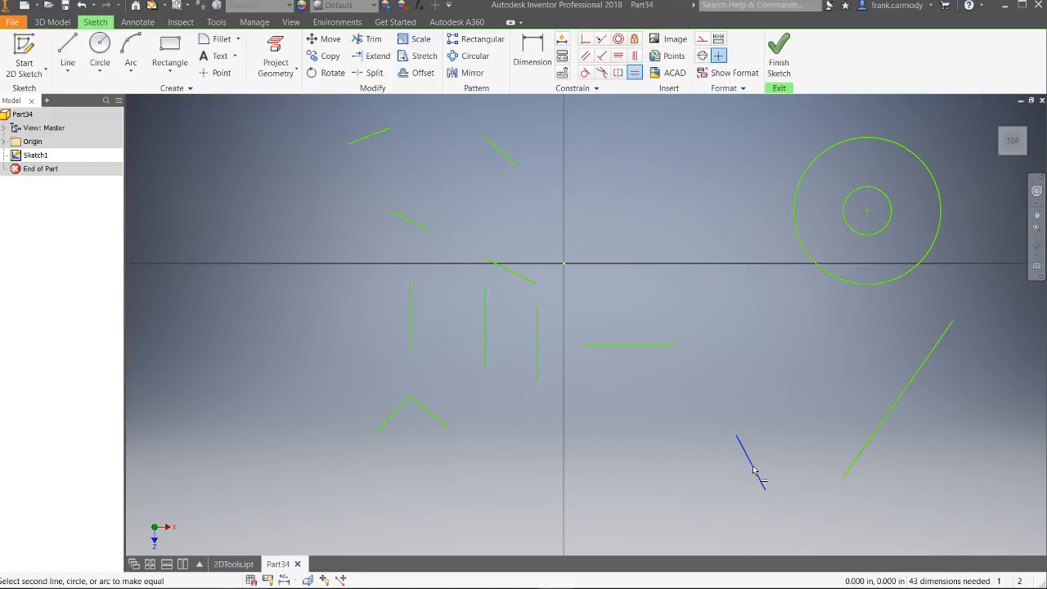
{"action": "left_click", "coordinate": [900, 401]}
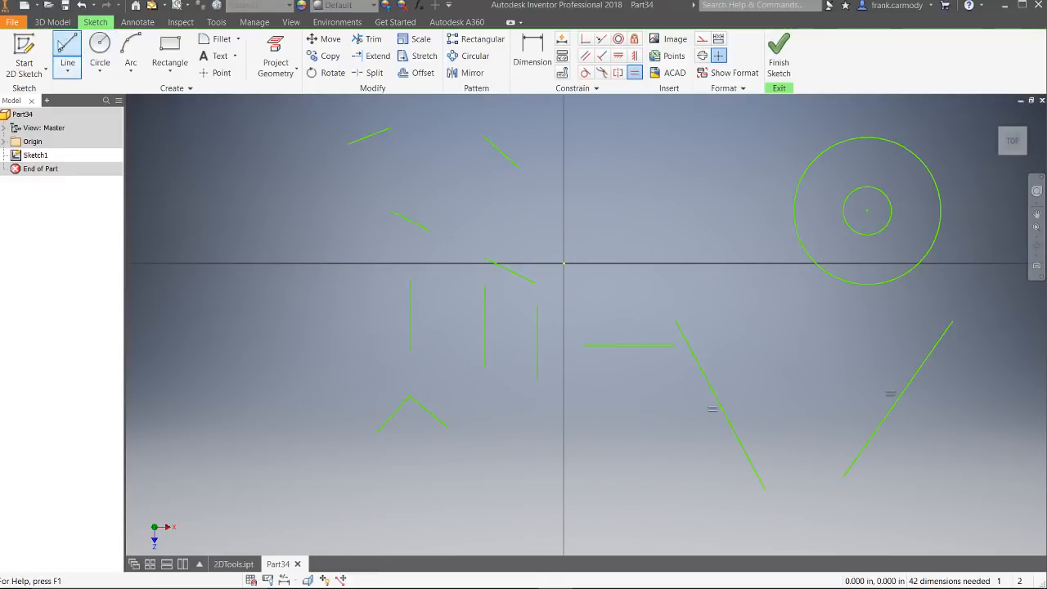
{"action": "left_click", "coordinate": [99, 49]}
{"action": "left_click", "coordinate": [659, 127]}
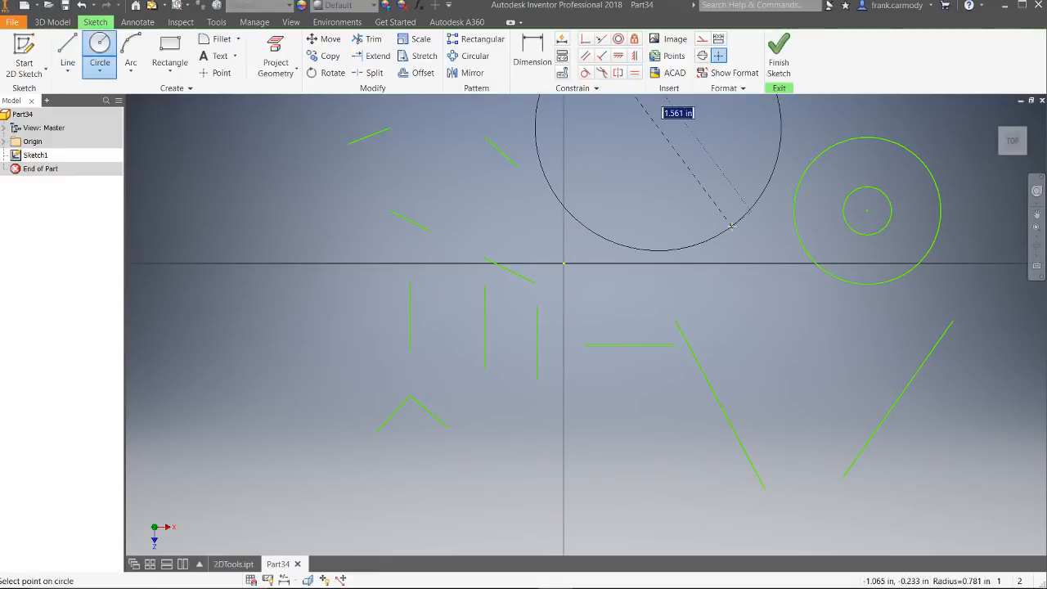
{"action": "right_click", "coordinate": [694, 175]}
{"action": "left_click", "coordinate": [728, 177]}
Step: Draw a line slanting downward toward the large circle in the empty area to the left of the concentric circles
{"action": "key", "text": "l"}
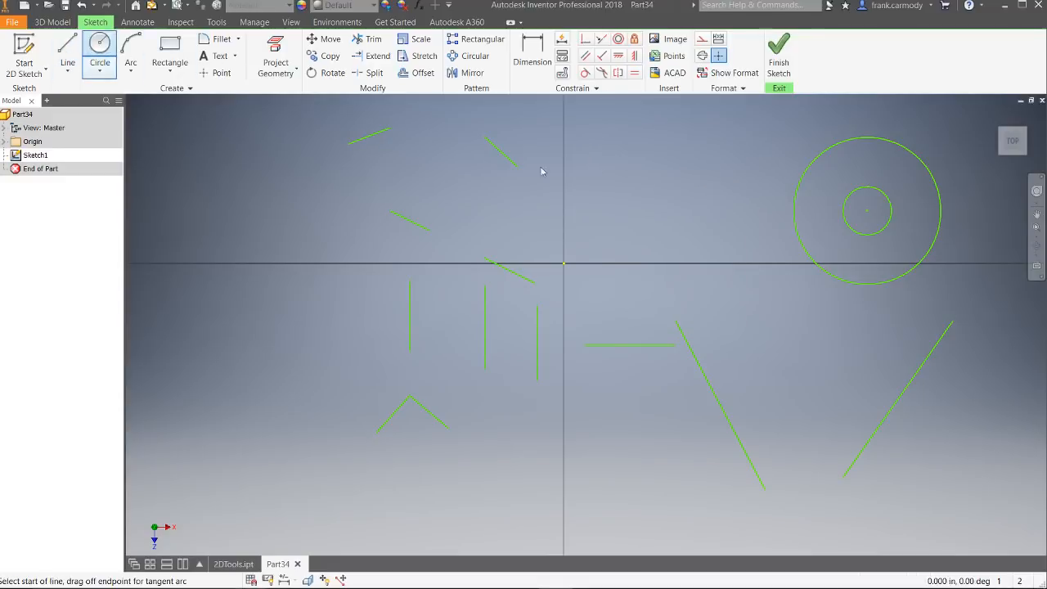
{"action": "left_click", "coordinate": [673, 164]}
{"action": "left_click", "coordinate": [761, 247]}
{"action": "right_click", "coordinate": [760, 245]}
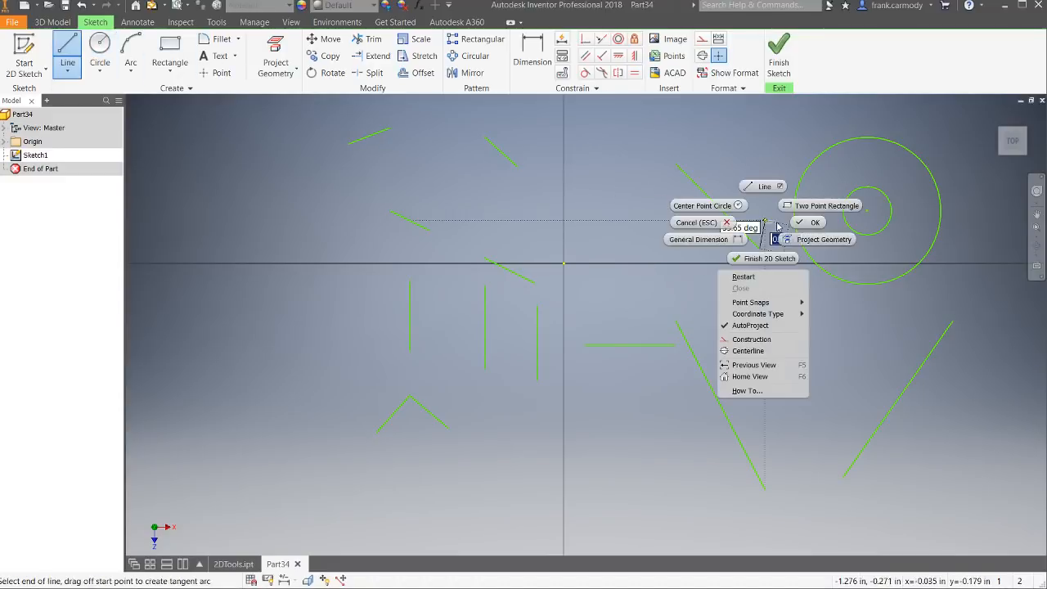
{"action": "left_click", "coordinate": [760, 196]}
Step: Apply a Tangent constraint between the slanted line and the large circle, and move the line down so it touches the circle's lower-left side
{"action": "left_click", "coordinate": [585, 73]}
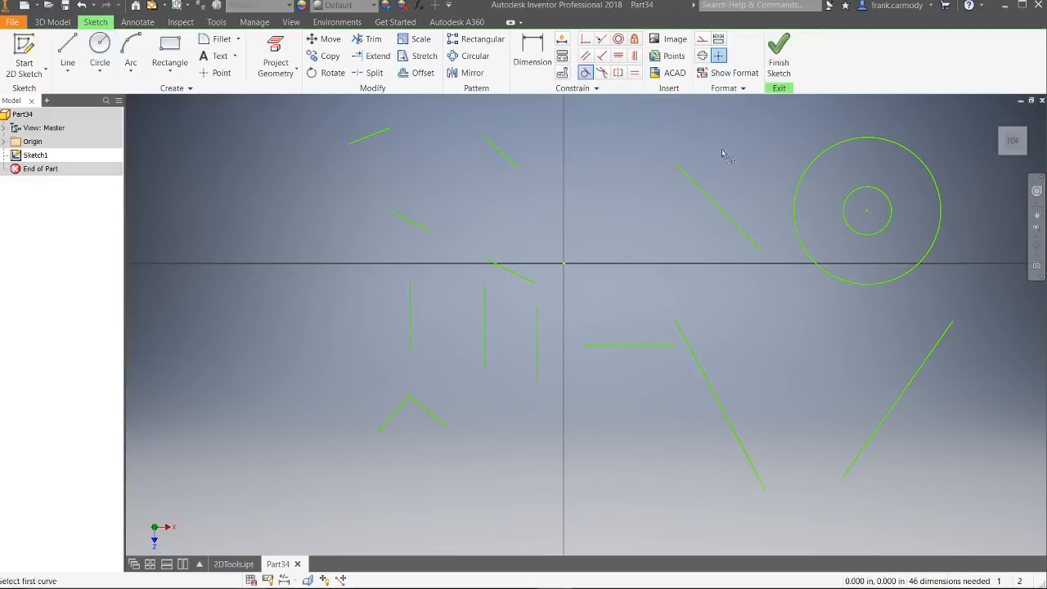
{"action": "left_click", "coordinate": [714, 204]}
{"action": "left_click", "coordinate": [796, 209]}
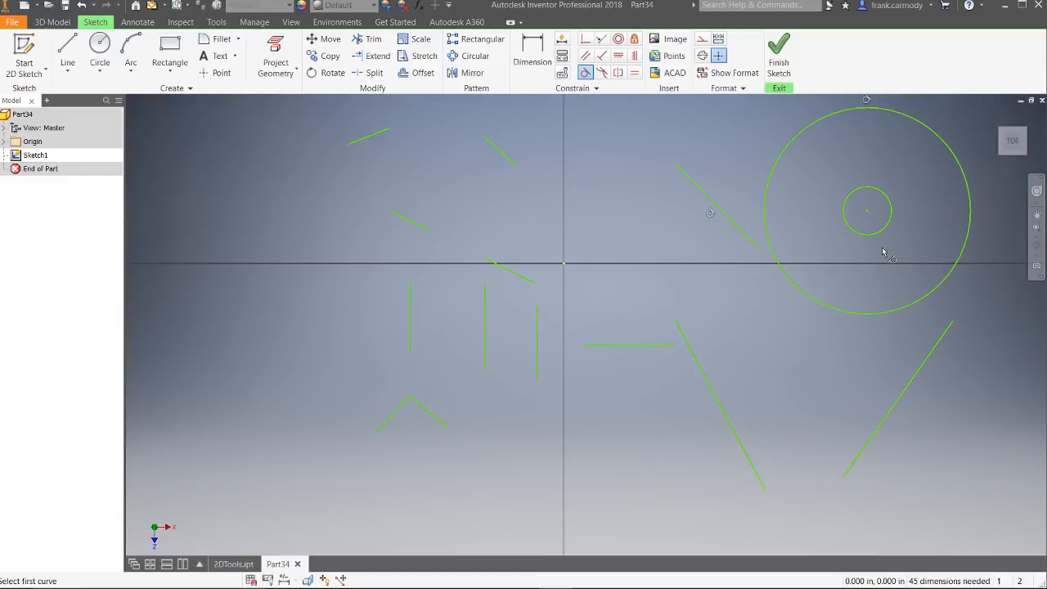
{"action": "right_click", "coordinate": [739, 264]}
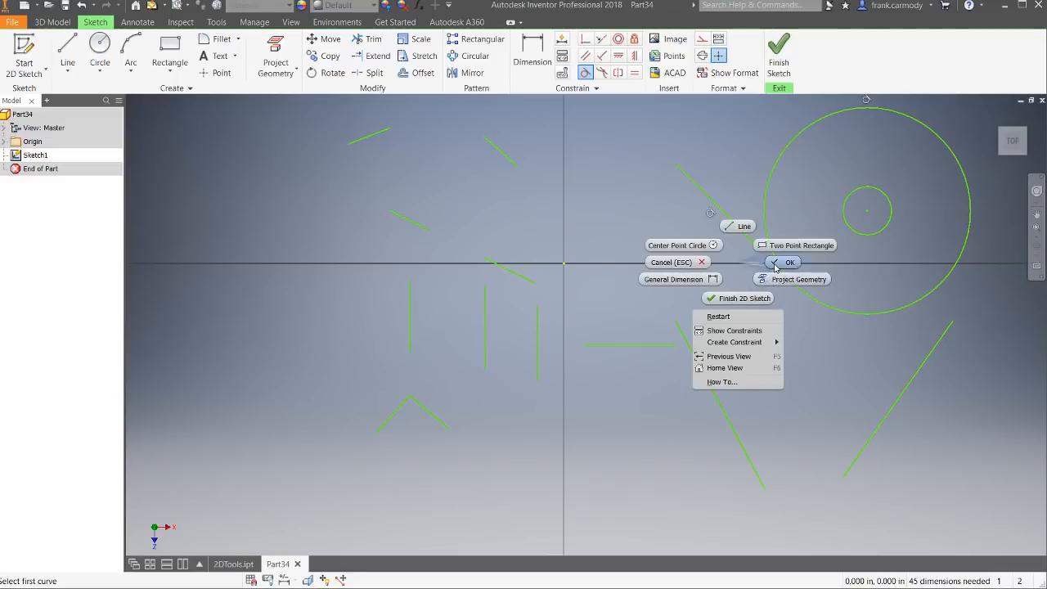
{"action": "left_click", "coordinate": [745, 243]}
{"action": "mouse_move", "coordinate": [738, 229]}
{"action": "left_mouse_down"}
{"action": "mouse_move", "coordinate": [837, 342]}
{"action": "mouse_move", "coordinate": [814, 351]}
{"action": "mouse_move", "coordinate": [695, 227]}
{"action": "mouse_move", "coordinate": [835, 344]}
{"action": "mouse_move", "coordinate": [753, 303]}
{"action": "mouse_move", "coordinate": [710, 256]}
{"action": "mouse_move", "coordinate": [716, 201]}
{"action": "mouse_move", "coordinate": [722, 273]}
{"action": "mouse_move", "coordinate": [794, 390]}
{"action": "mouse_move", "coordinate": [762, 278]}
{"action": "mouse_move", "coordinate": [747, 290]}
{"action": "mouse_move", "coordinate": [769, 315]}
{"action": "left_mouse_up"}
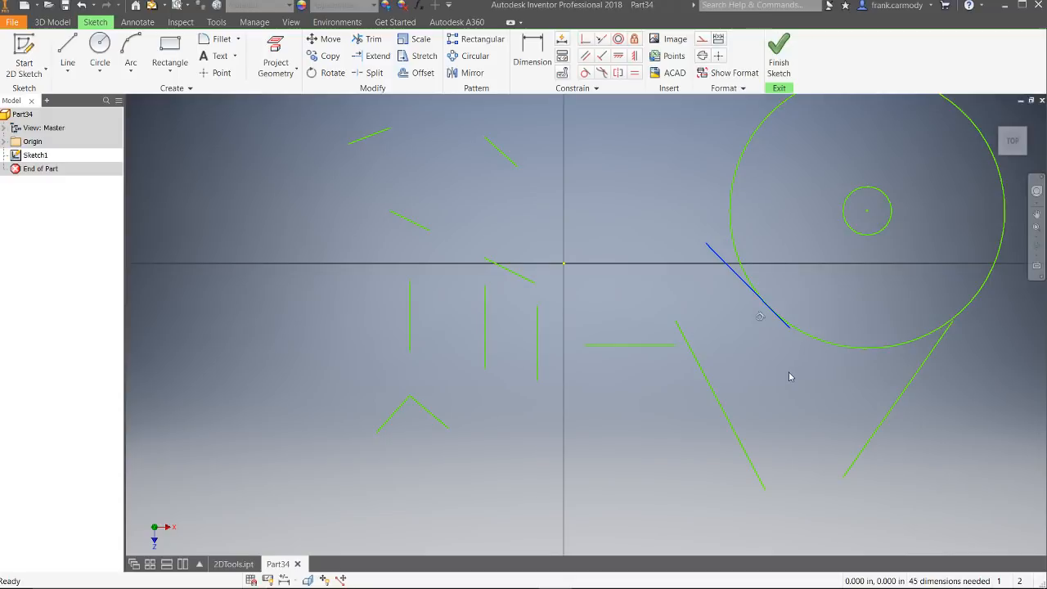
{"action": "mouse_move", "coordinate": [891, 587]}
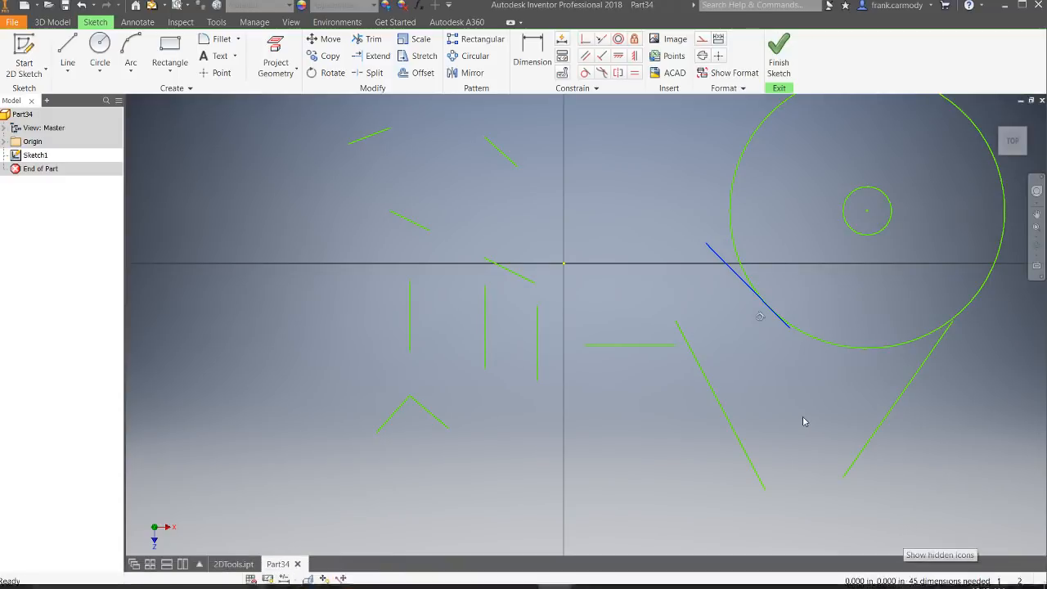
{"action": "left_click", "coordinate": [908, 576]}
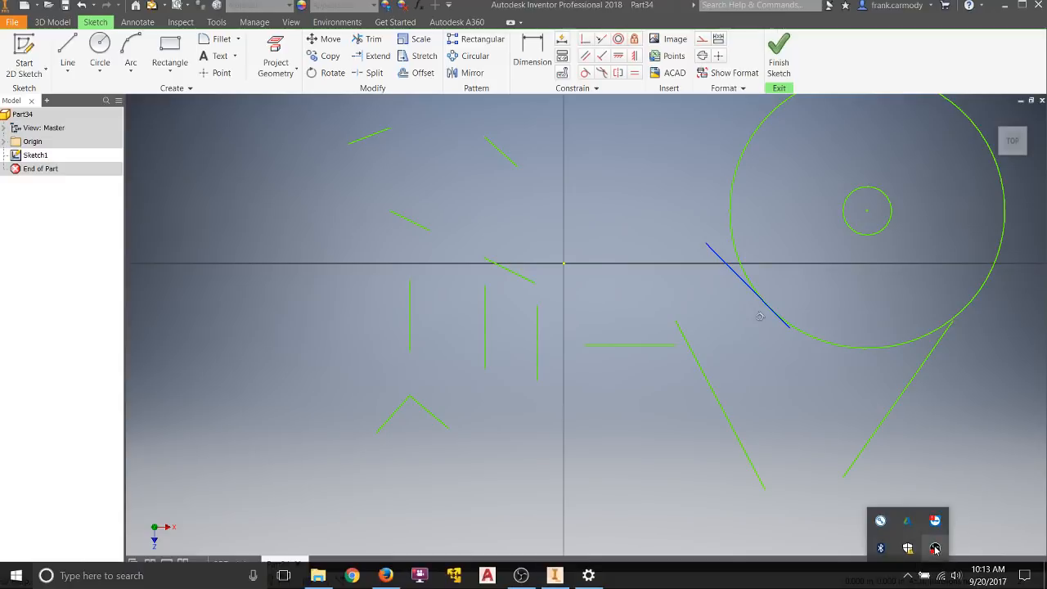
{"action": "right_click", "coordinate": [934, 546]}
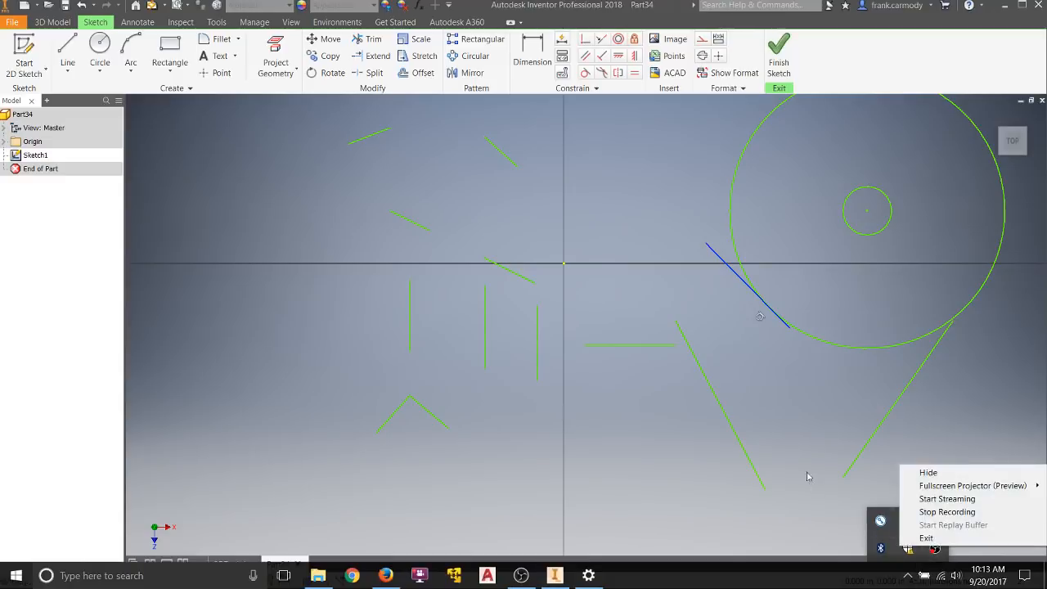
{"action": "left_click", "coordinate": [813, 438]}
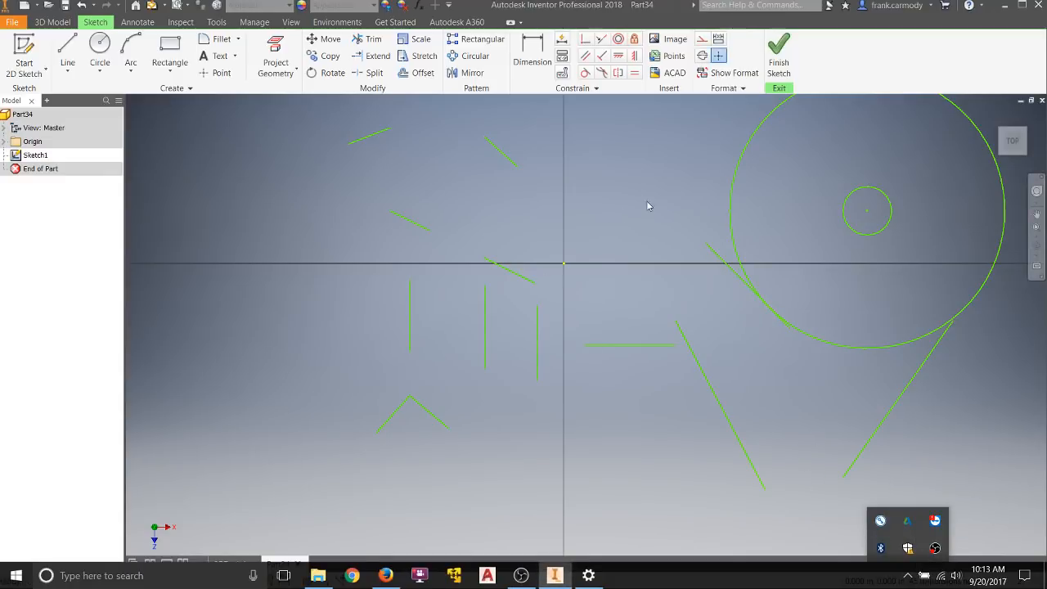
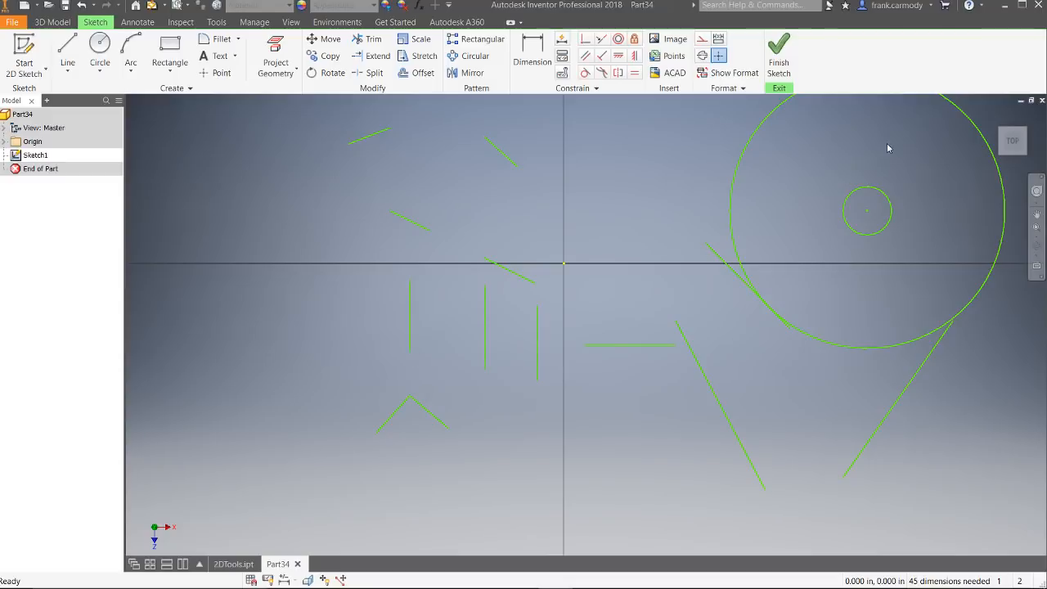
Step: Exit sketch mode and save the part as 2DConstarints.ipt in the Project folder, replacing the existing file
{"action": "left_click", "coordinate": [13, 23]}
{"action": "left_click", "coordinate": [54, 132]}
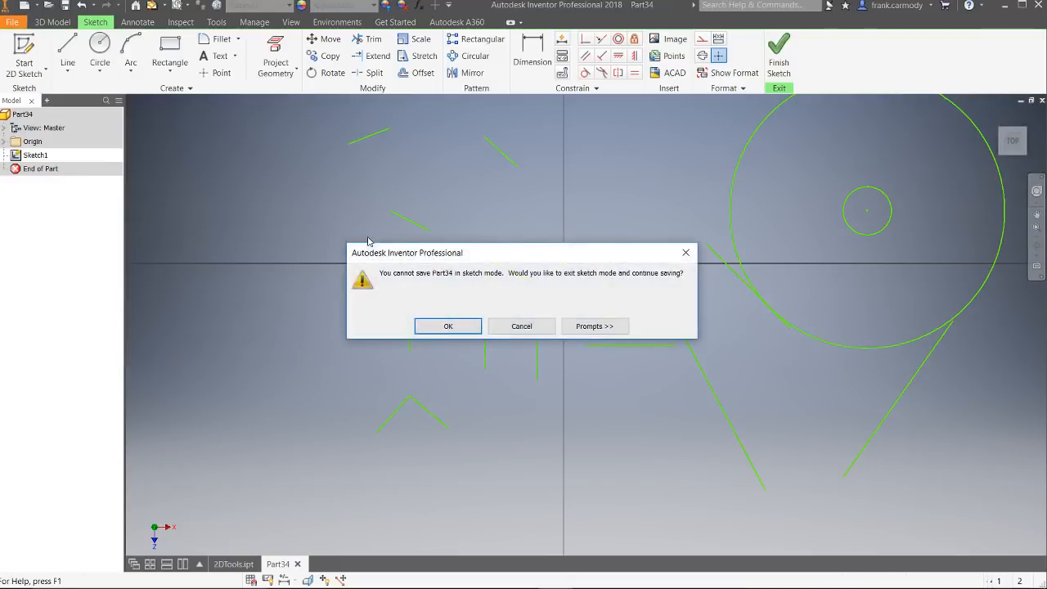
{"action": "left_click", "coordinate": [473, 331]}
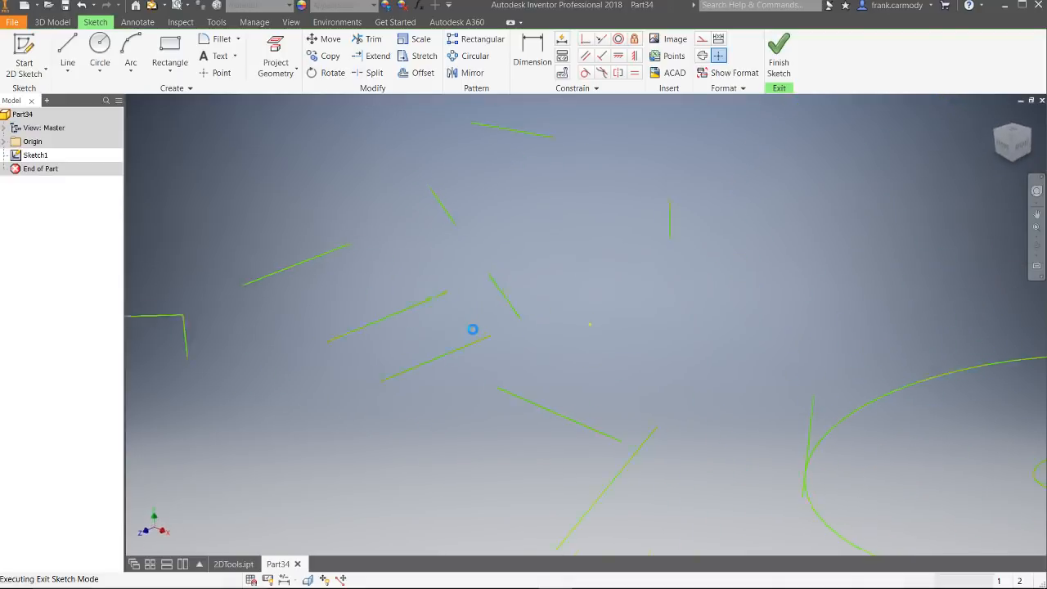
{"action": "left_click", "coordinate": [482, 276]}
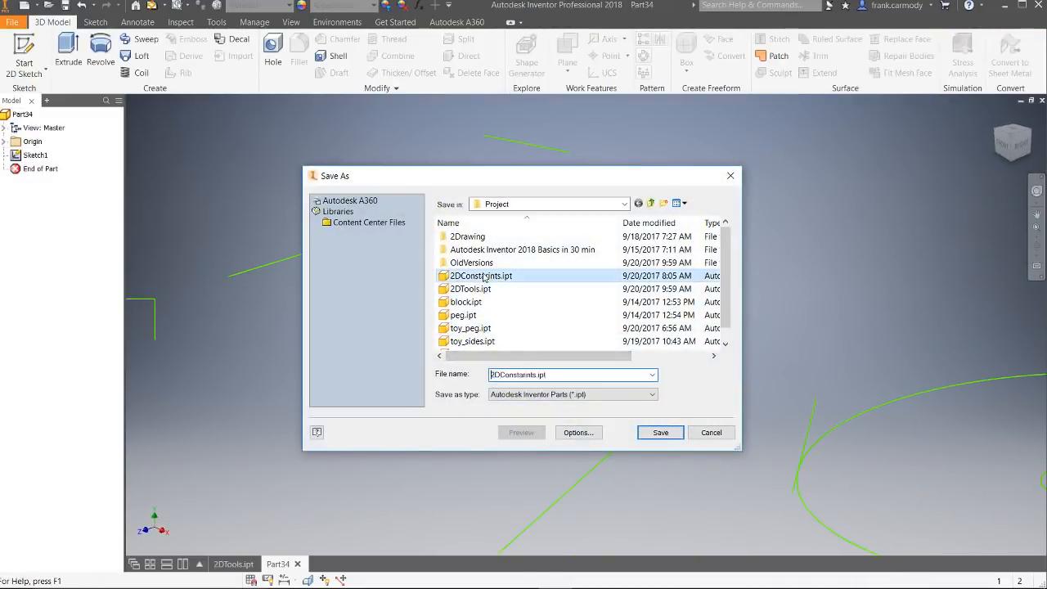
{"action": "left_click", "coordinate": [661, 433]}
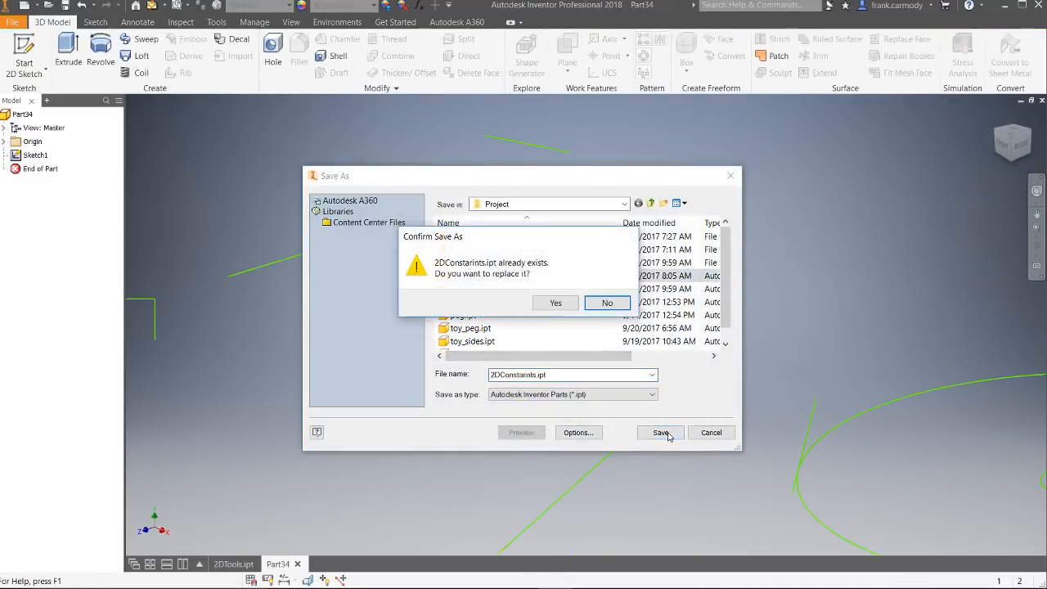
{"action": "left_click", "coordinate": [556, 303]}
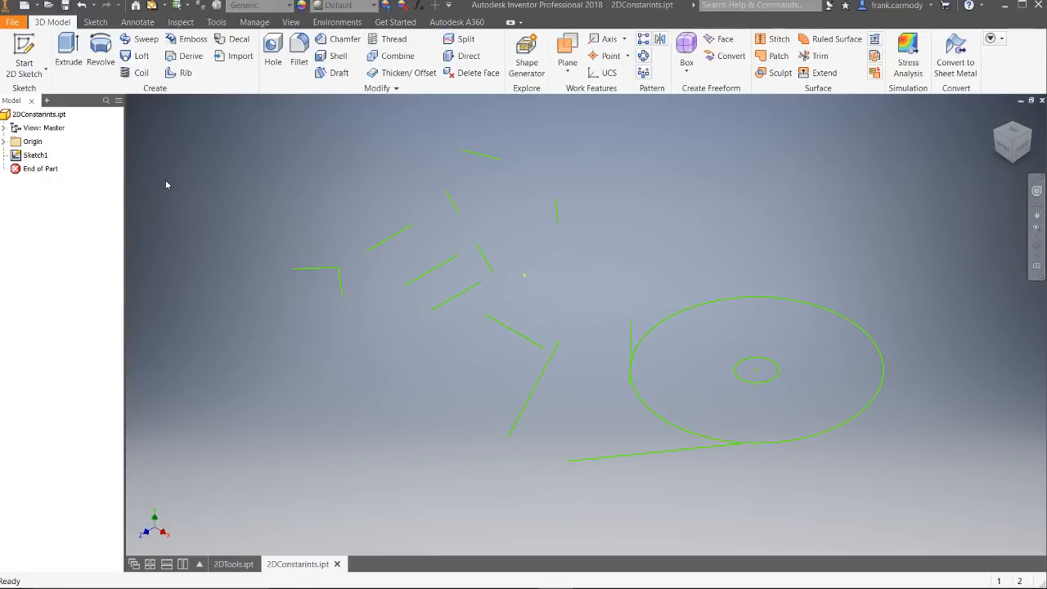
Step: Create a new part and start a 2D sketch on the horizontal origin plane
{"action": "left_click", "coordinate": [12, 22]}
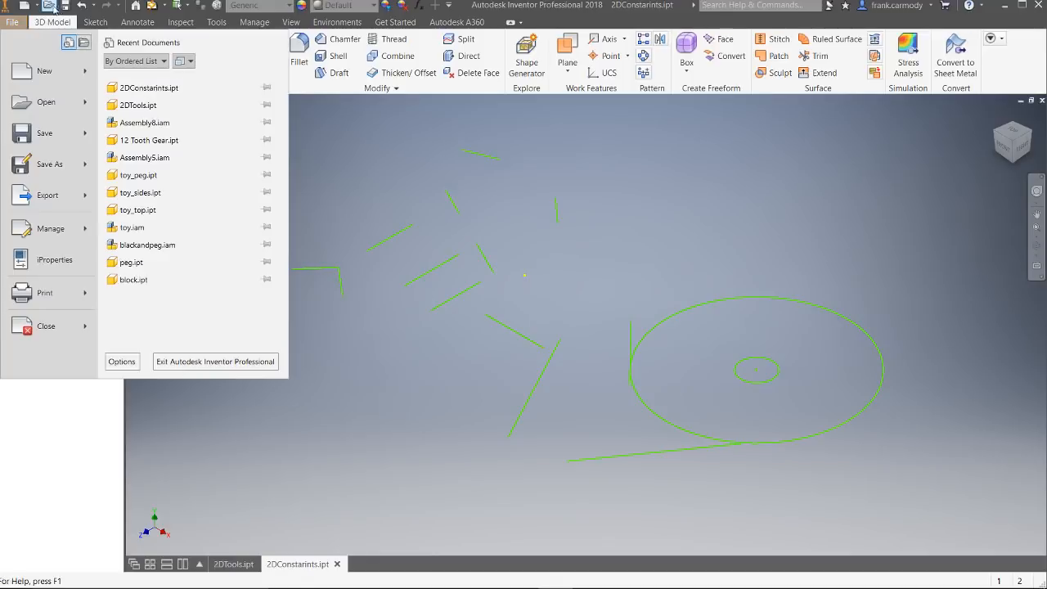
{"action": "left_click", "coordinate": [37, 4]}
{"action": "left_click", "coordinate": [49, 77]}
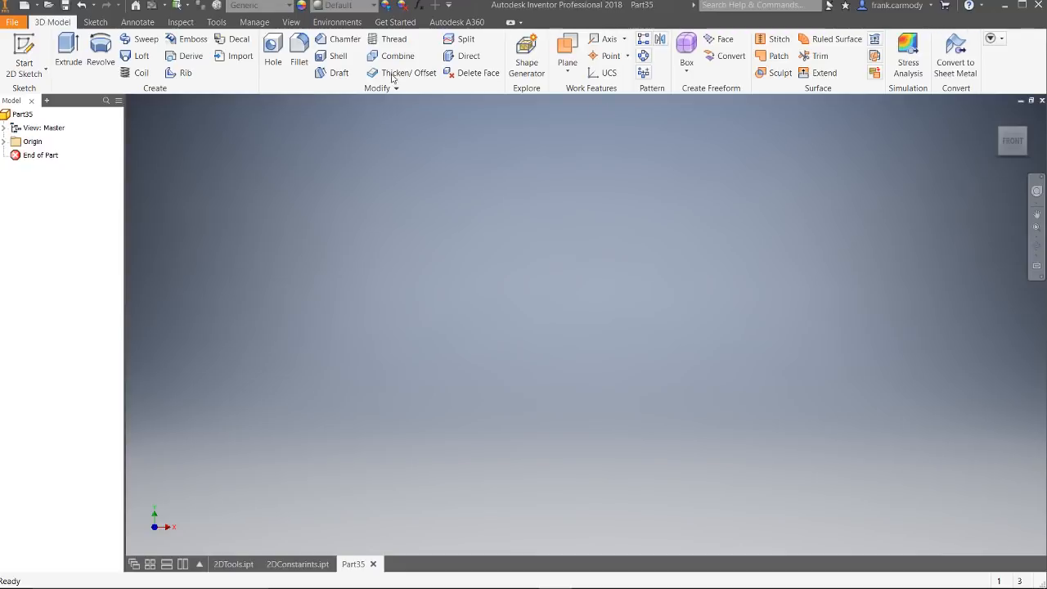
{"action": "left_click", "coordinate": [36, 47]}
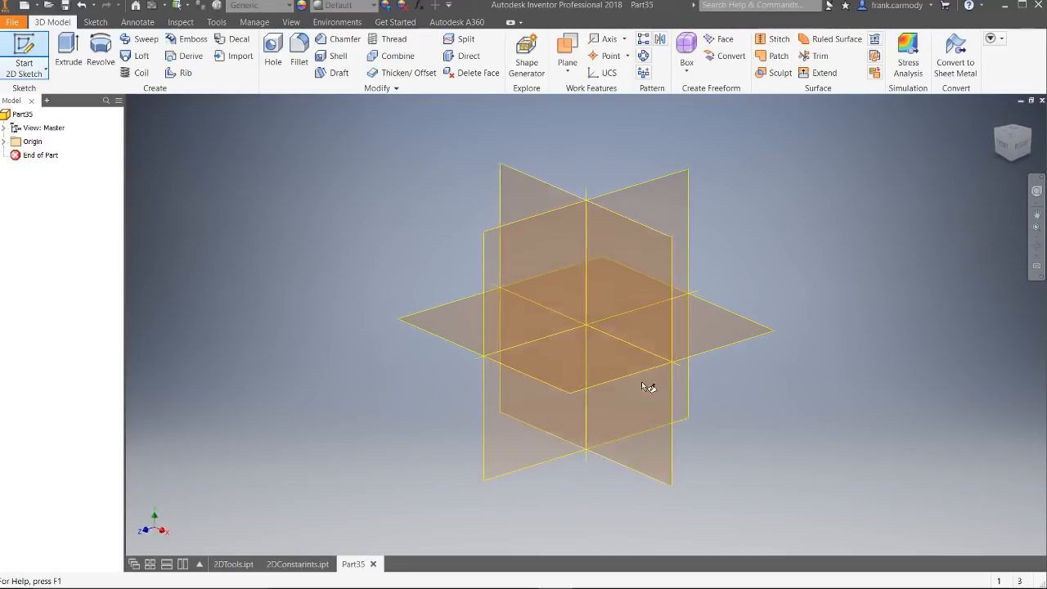
{"action": "left_click", "coordinate": [607, 379]}
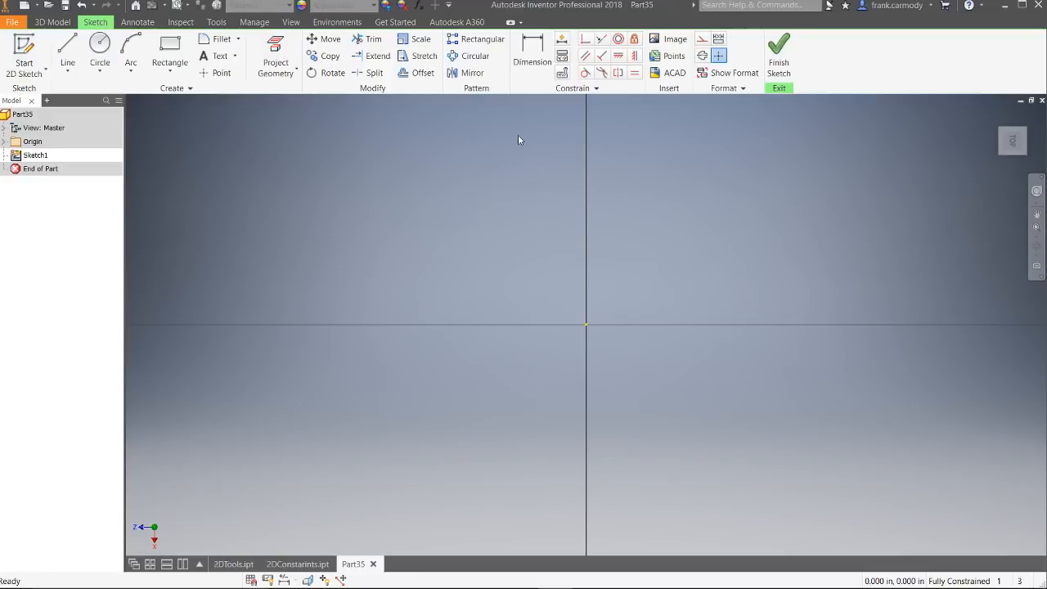
Step: Draw a rectangle around the origin and a narrower one about 0.2 in wide extending down from its lower-right corner
{"action": "left_click", "coordinate": [170, 50]}
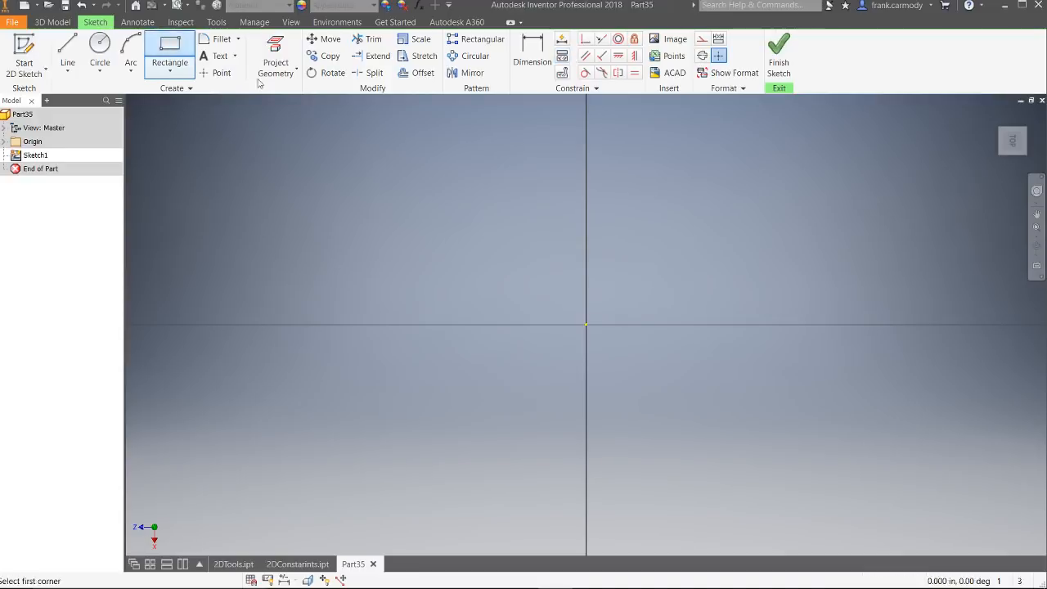
{"action": "left_click", "coordinate": [505, 151]}
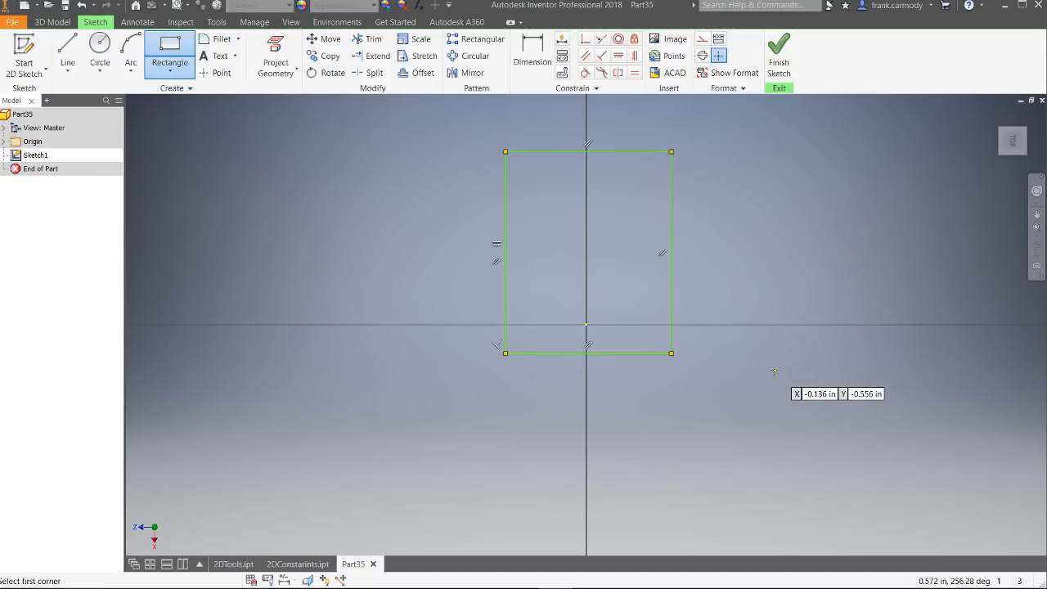
{"action": "scroll", "coordinate": [679, 387], "scroll_direction": "down", "scroll_amount": 5}
{"action": "scroll", "coordinate": [601, 336], "scroll_direction": "up", "scroll_amount": 2}
{"action": "scroll", "coordinate": [602, 335], "scroll_direction": "up", "scroll_amount": 3}
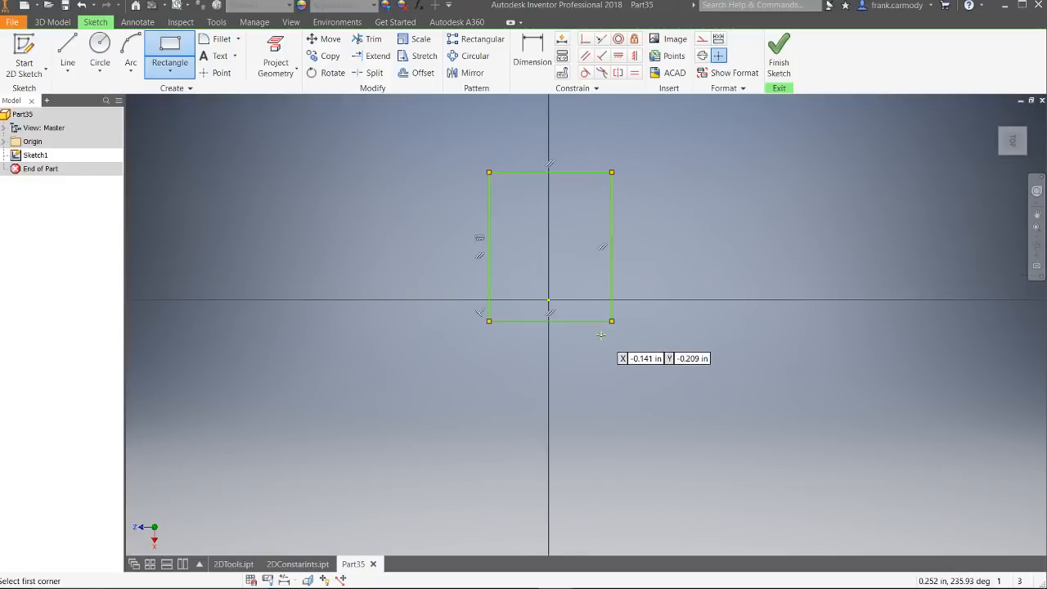
{"action": "left_click", "coordinate": [562, 321]}
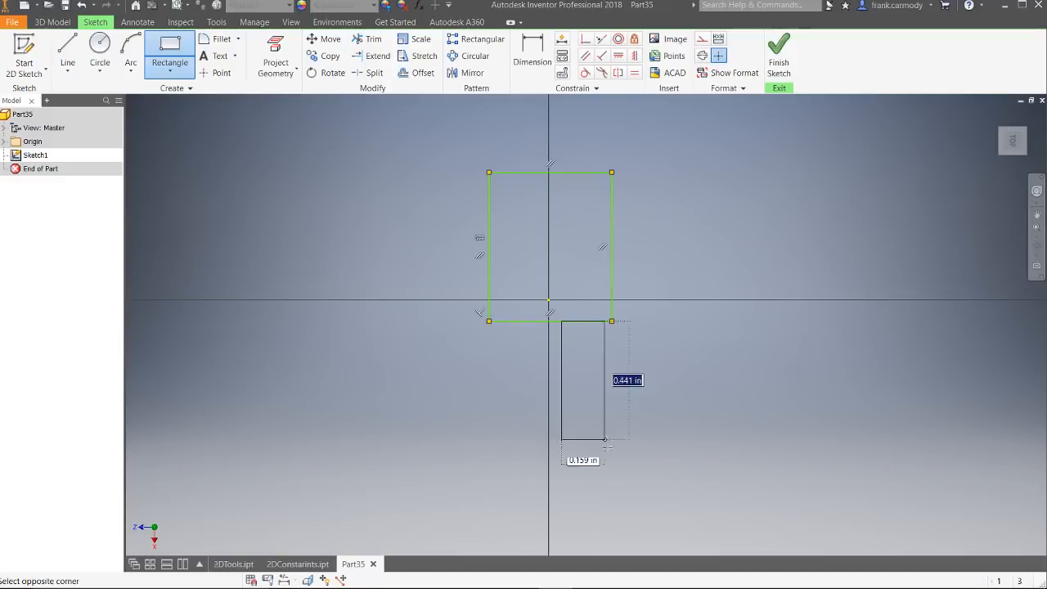
{"action": "left_click", "coordinate": [612, 492]}
{"action": "right_click", "coordinate": [757, 316]}
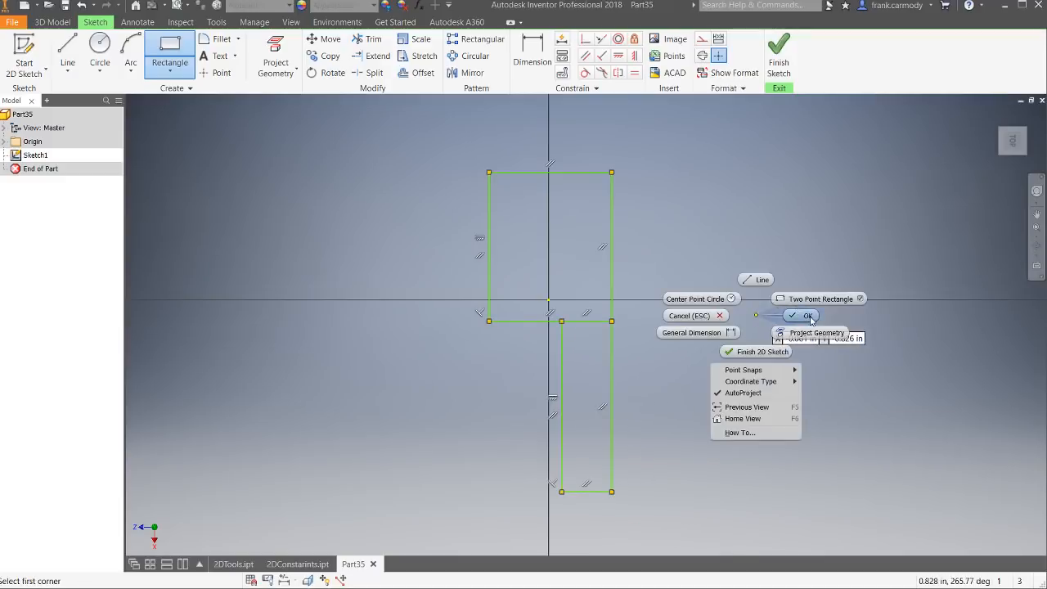
{"action": "left_click", "coordinate": [807, 316]}
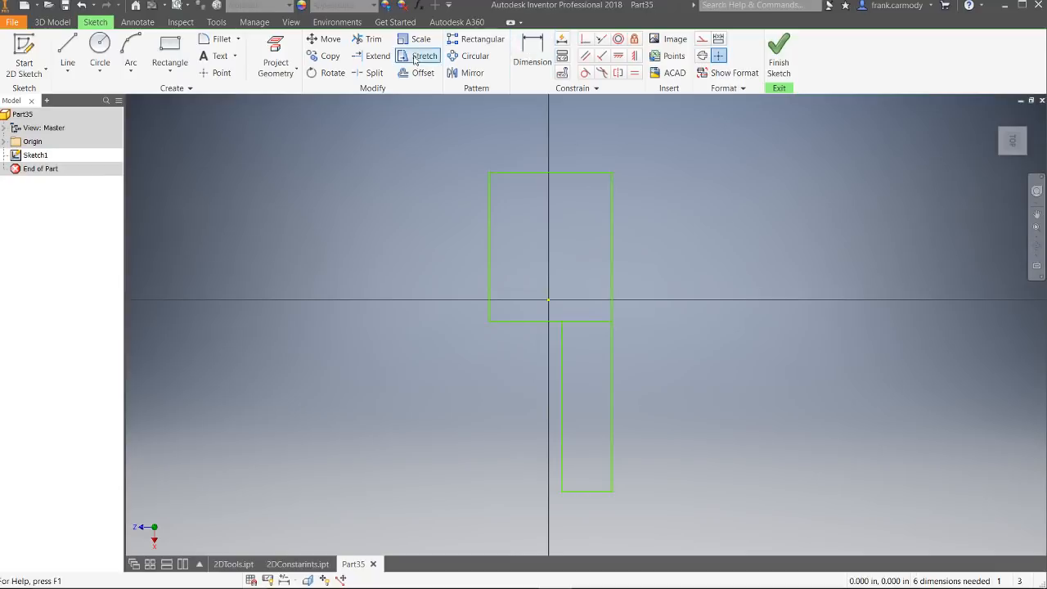
Step: Trim the edge shared by the two rectangles and move the narrow section's left edge slightly inward
{"action": "left_click", "coordinate": [367, 38]}
{"action": "left_click", "coordinate": [588, 323]}
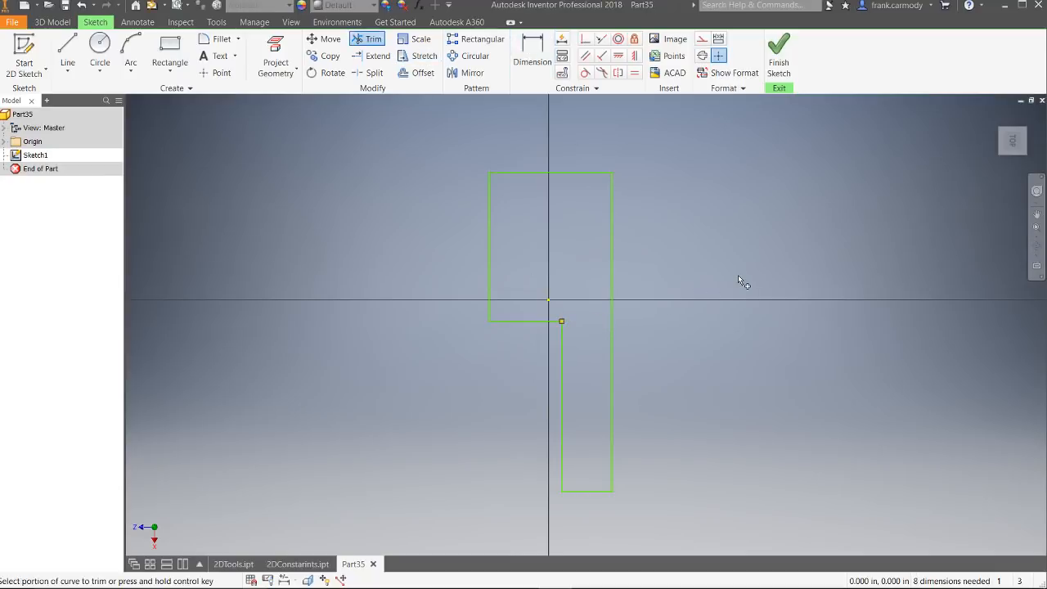
{"action": "right_click", "coordinate": [391, 181]}
{"action": "left_click", "coordinate": [391, 134]}
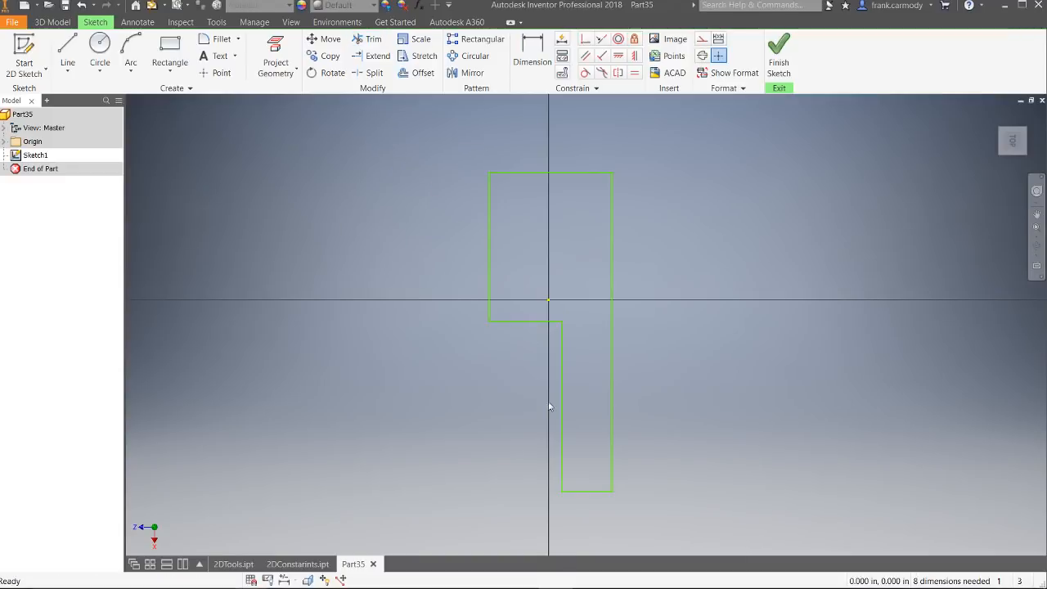
{"action": "left_click_drag", "start_coordinate": [565, 415], "coordinate": [571, 413]}
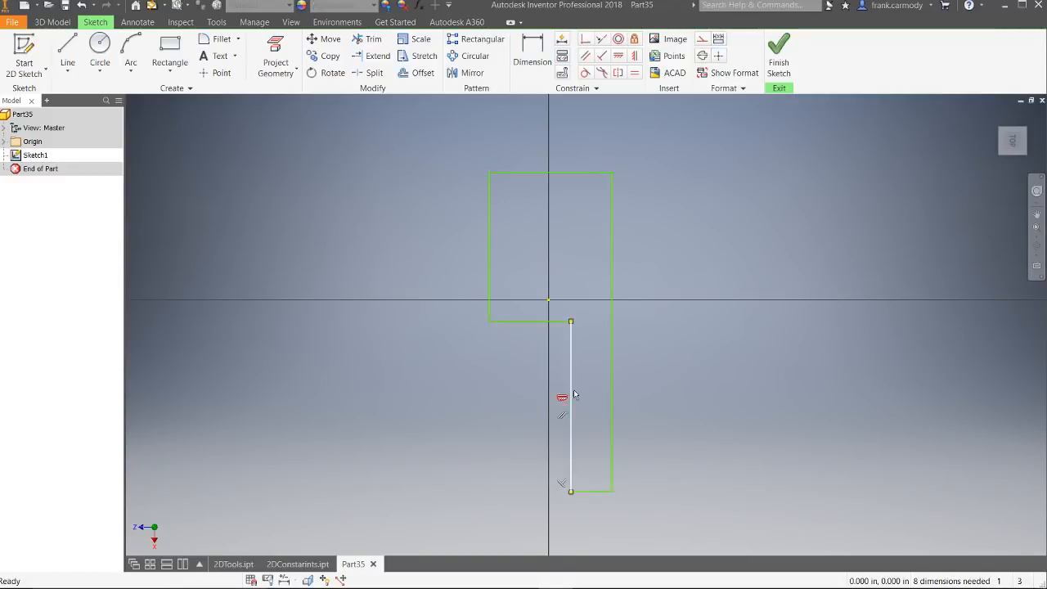
{"action": "left_click", "coordinate": [739, 202]}
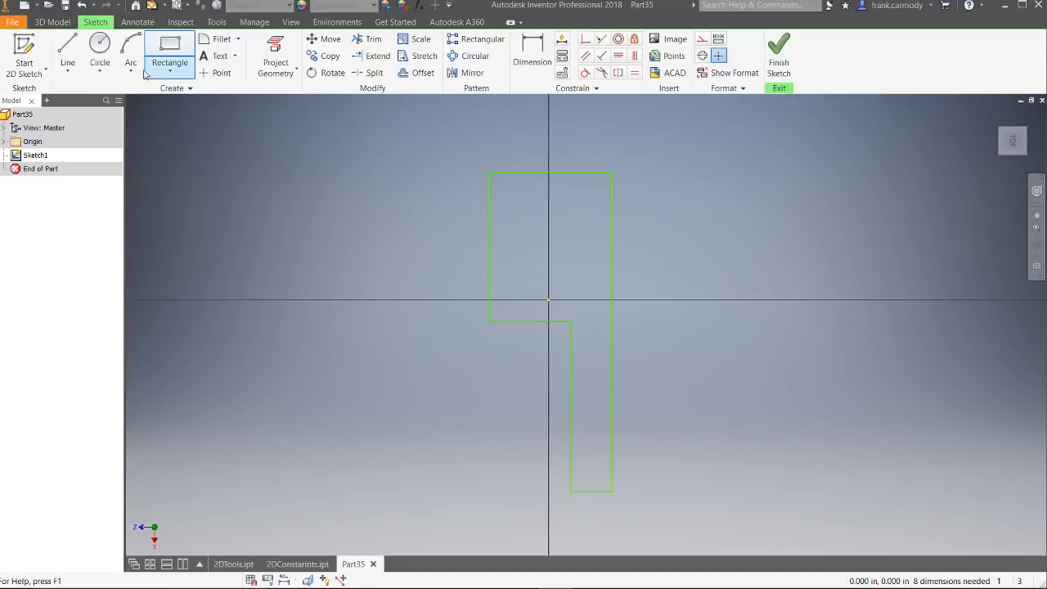
Step: Fillet the four corners on the profile's left side with a 0.125 in radius, including the inner corner
{"action": "left_click", "coordinate": [216, 39]}
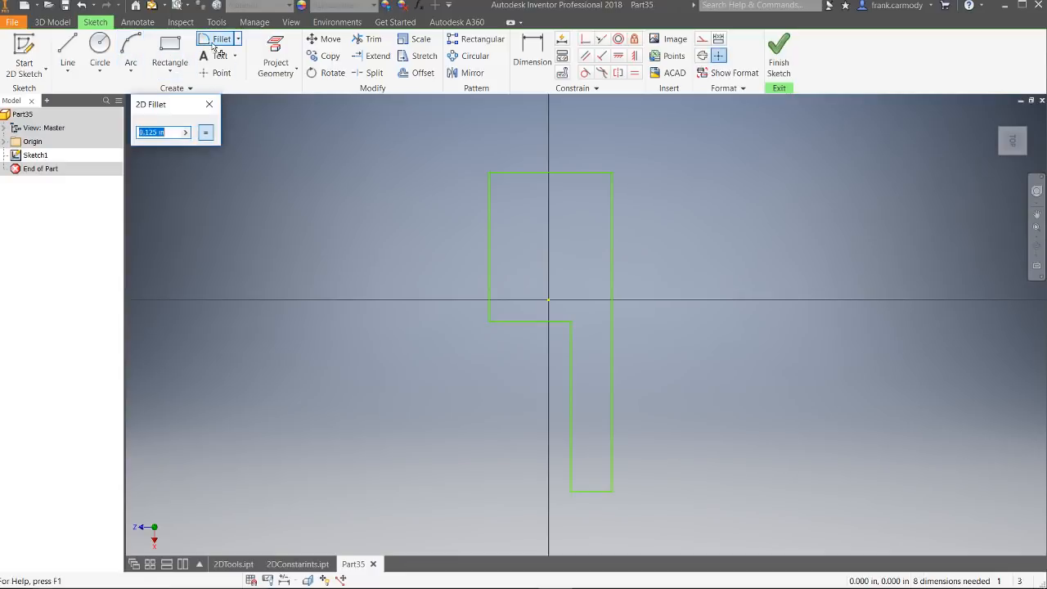
{"action": "left_click", "coordinate": [491, 319]}
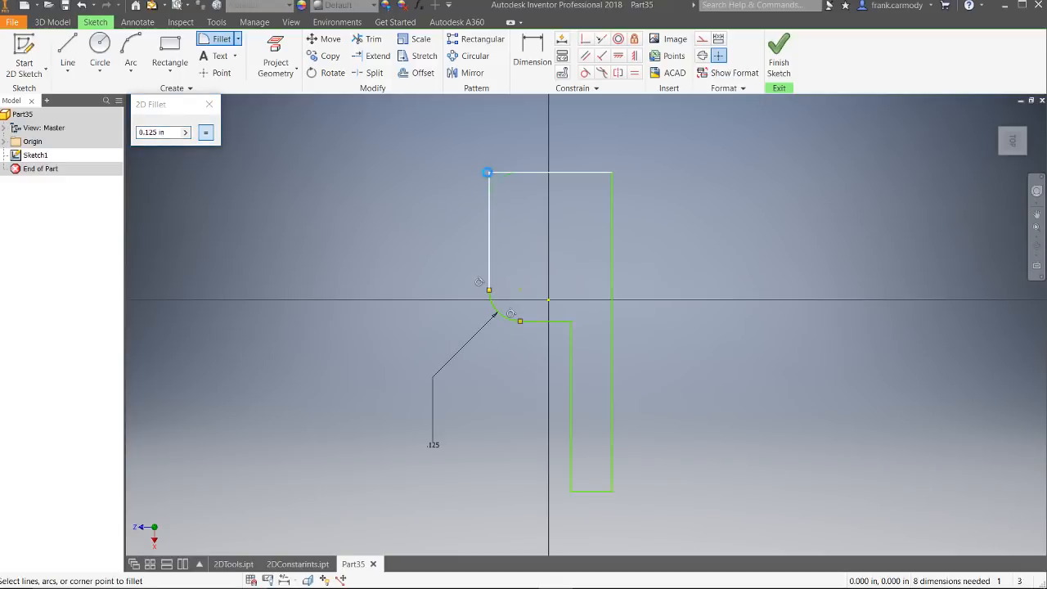
{"action": "left_click", "coordinate": [490, 174]}
{"action": "left_click", "coordinate": [573, 494]}
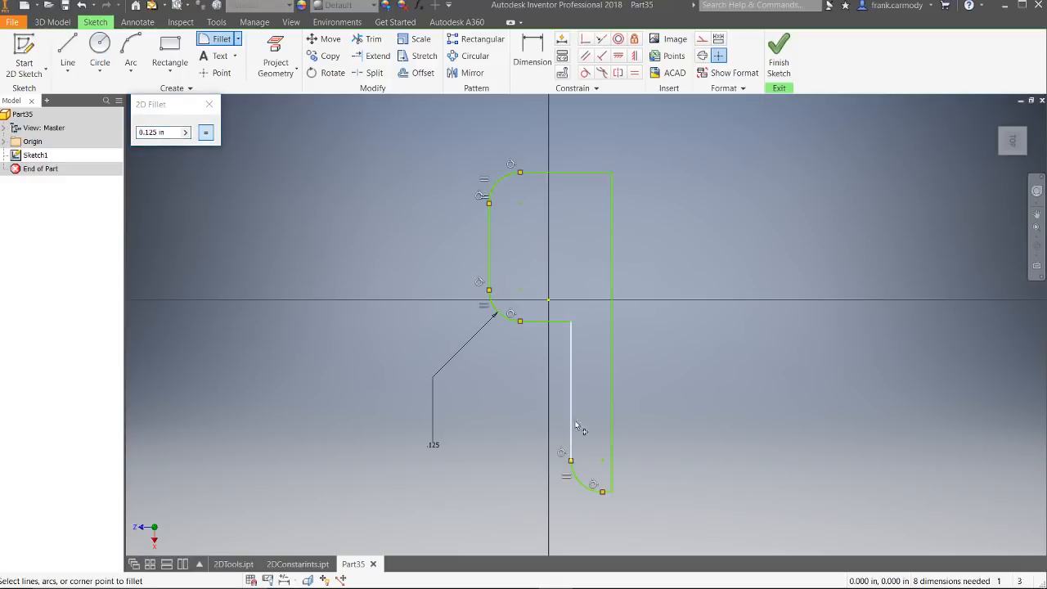
{"action": "left_click", "coordinate": [570, 322]}
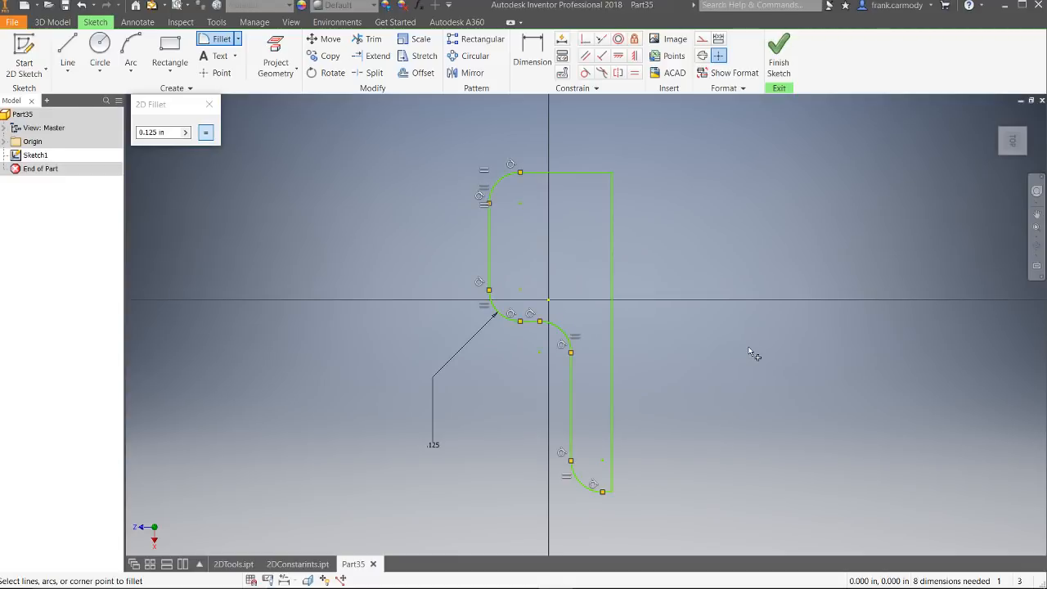
{"action": "left_click", "coordinate": [209, 104]}
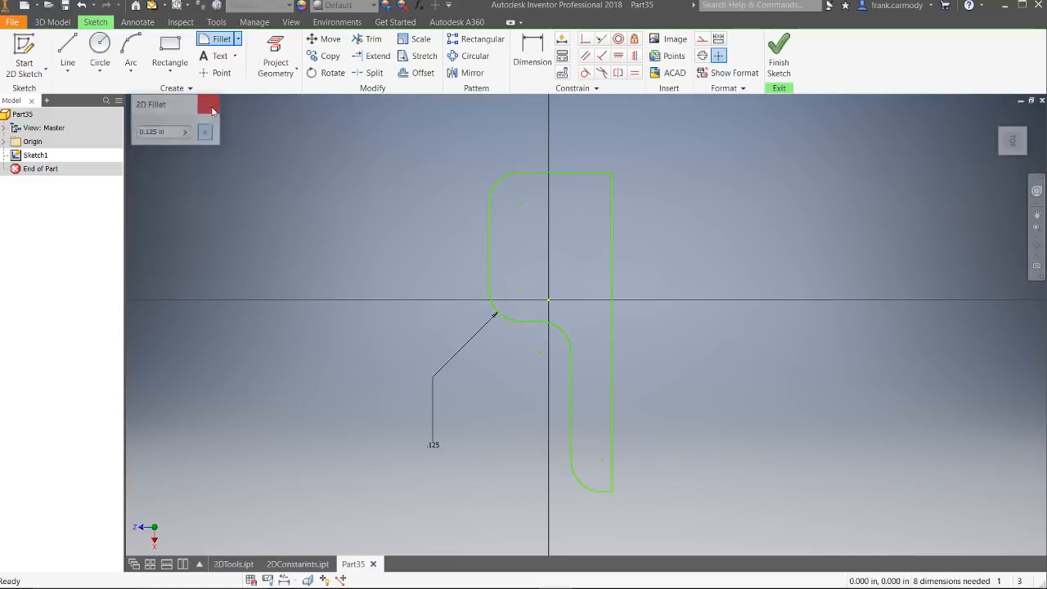
Step: Mirror the filleted outline and its top edge about the straight right-hand vertical edge, and finish the sketch
{"action": "left_click", "coordinate": [469, 73]}
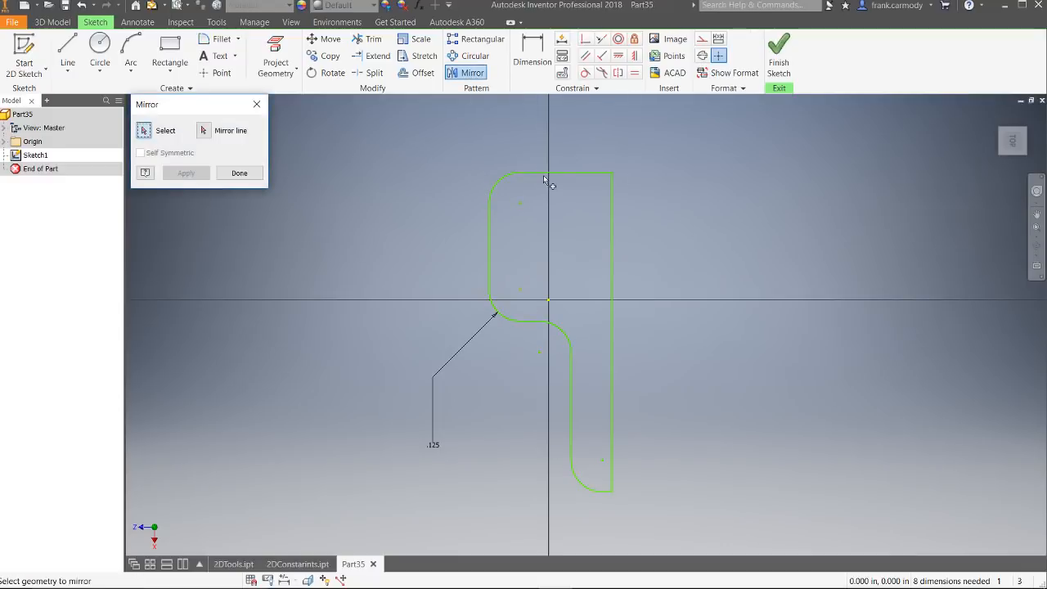
{"action": "mouse_move", "coordinate": [399, 106]}
{"action": "left_mouse_down"}
{"action": "mouse_move", "coordinate": [578, 401]}
{"action": "mouse_move", "coordinate": [613, 537]}
{"action": "left_mouse_up"}
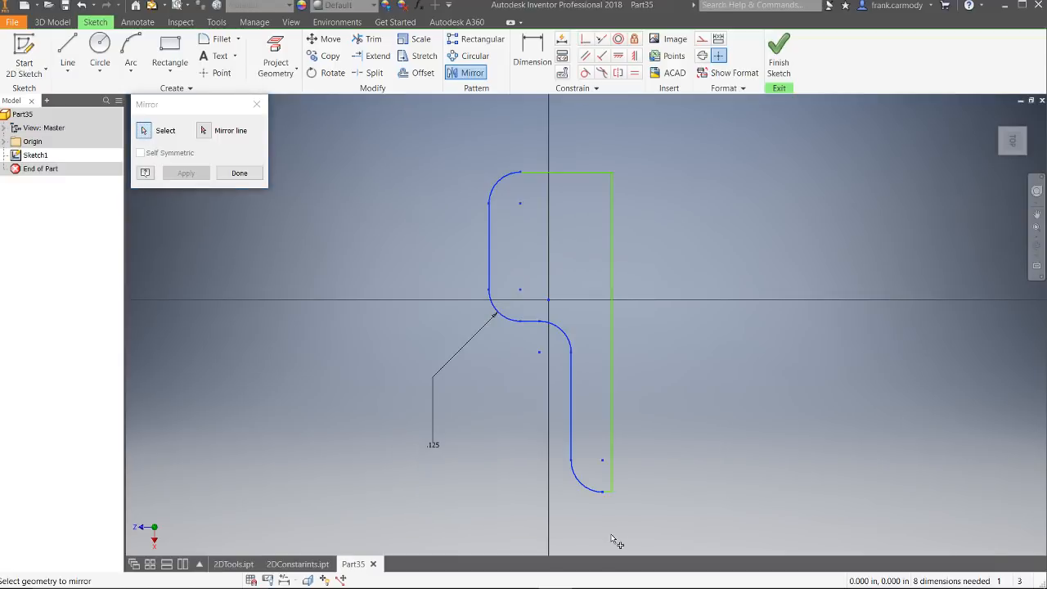
{"action": "left_click", "coordinate": [578, 173]}
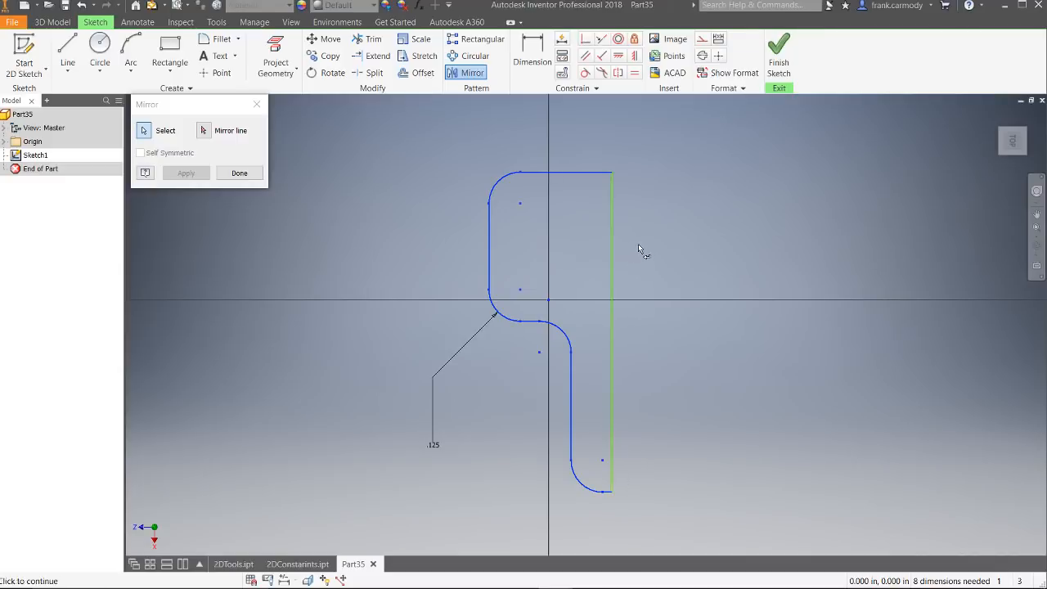
{"action": "left_click", "coordinate": [205, 131]}
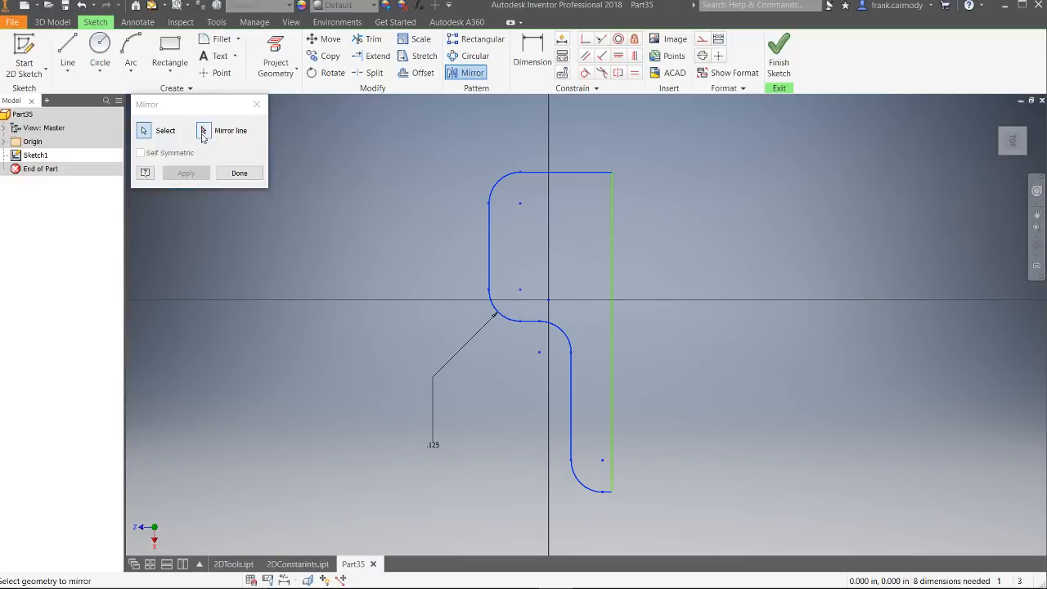
{"action": "left_click", "coordinate": [611, 251]}
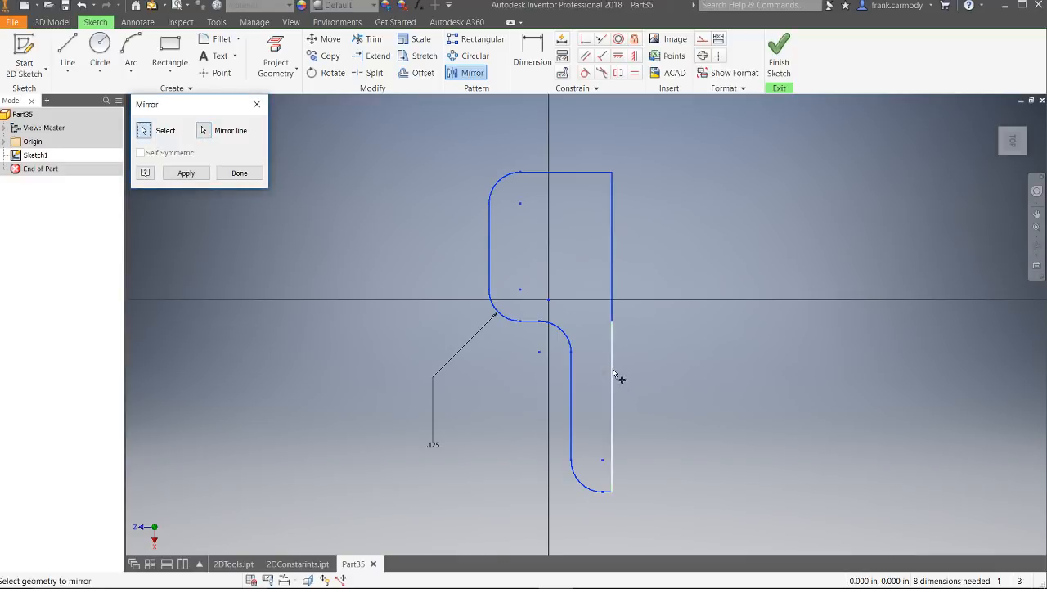
{"action": "left_click", "coordinate": [186, 173]}
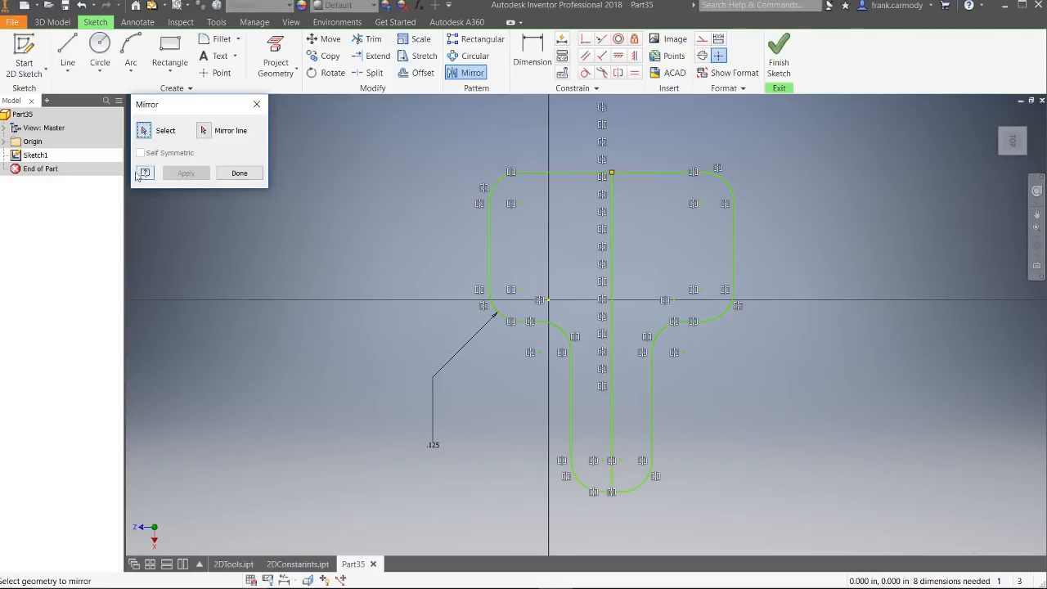
{"action": "left_click", "coordinate": [239, 172]}
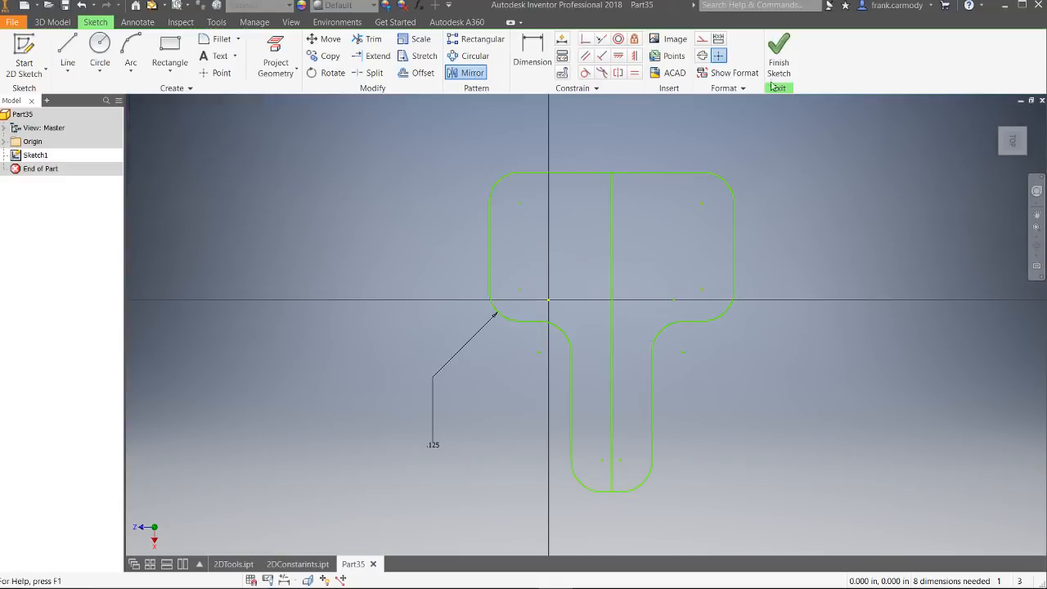
{"action": "left_click", "coordinate": [779, 55]}
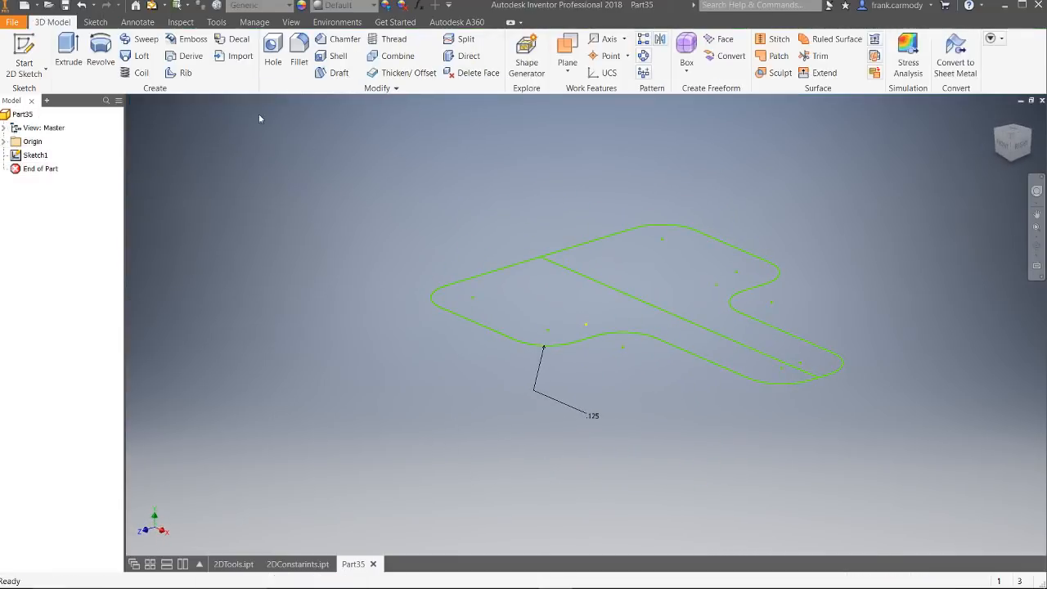
{"action": "left_click", "coordinate": [69, 47]}
{"action": "left_click", "coordinate": [577, 325]}
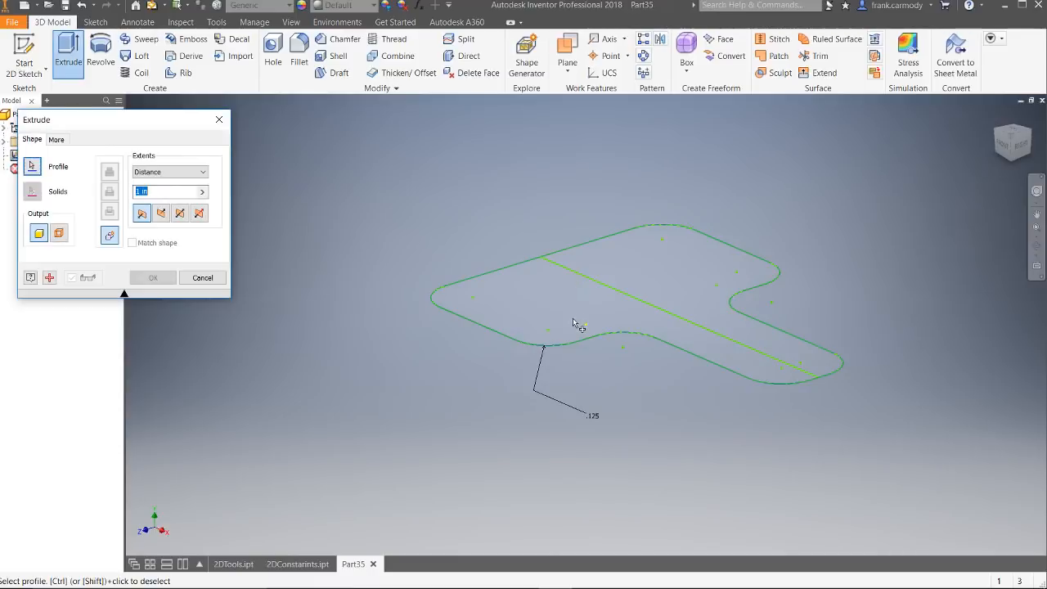
{"action": "left_click", "coordinate": [141, 191]}
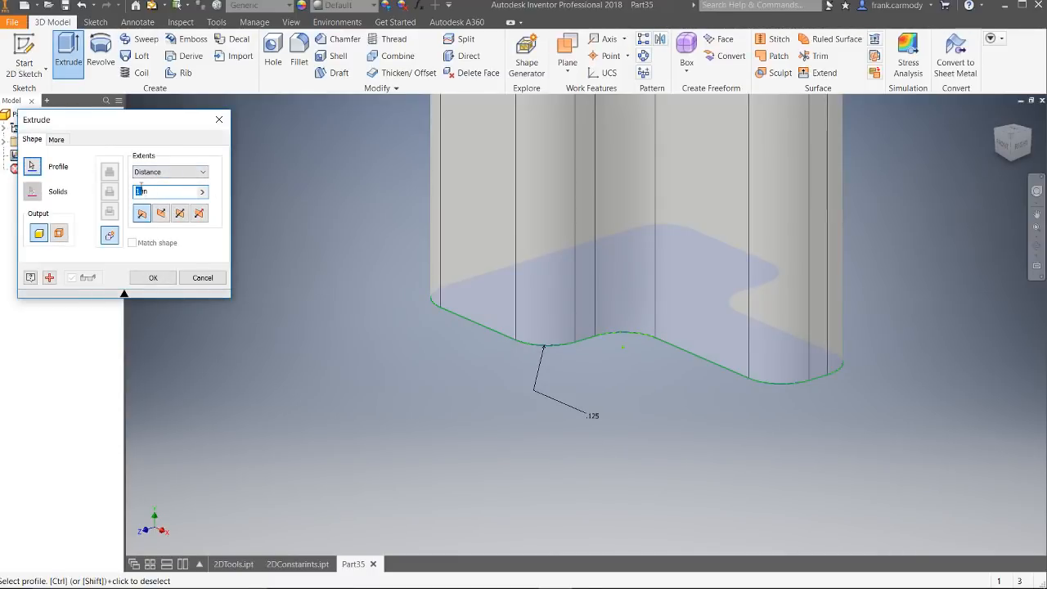
{"action": "left_click", "coordinate": [220, 283]}
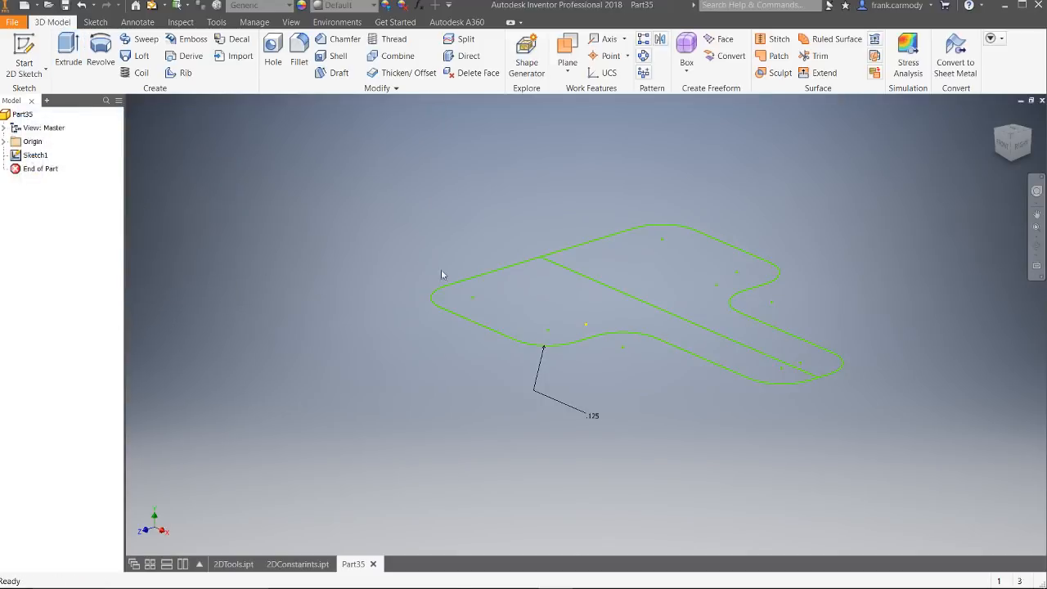
Step: Reopen Sketch1 for editing and dimension the profile's overall height from its top edge to the bottom end at 6 in
{"action": "double_click", "coordinate": [34, 155]}
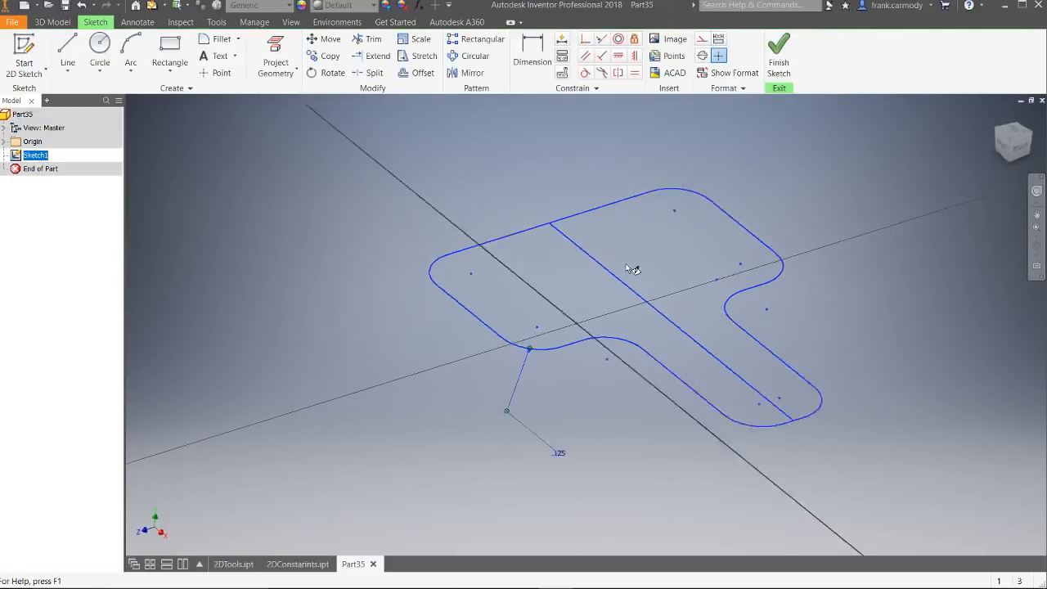
{"action": "scroll", "coordinate": [781, 409], "scroll_direction": "up", "scroll_amount": 3}
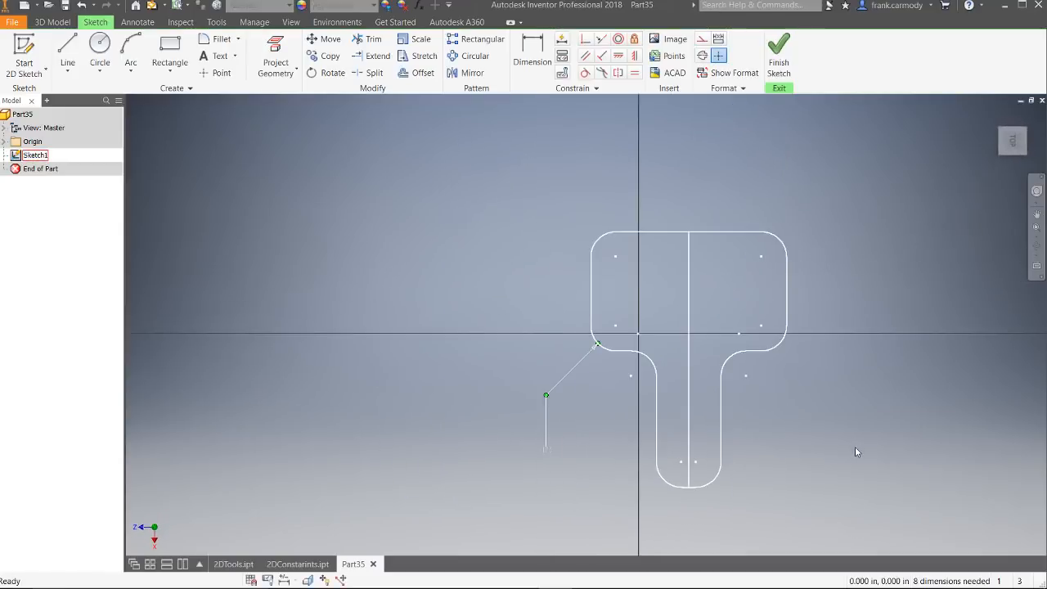
{"action": "left_click", "coordinate": [855, 448]}
{"action": "left_click", "coordinate": [530, 57]}
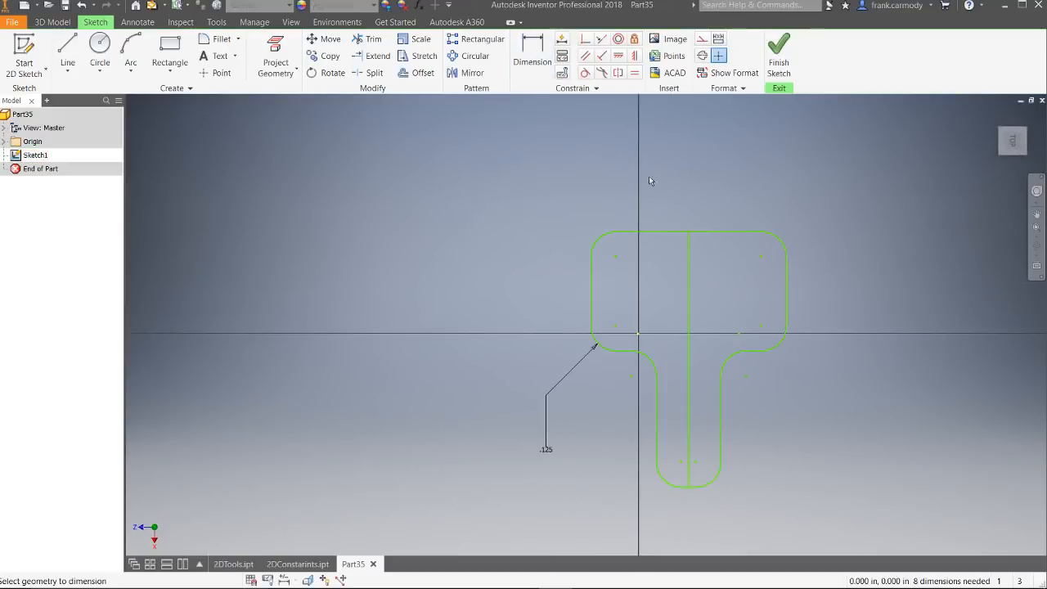
{"action": "left_click", "coordinate": [663, 232]}
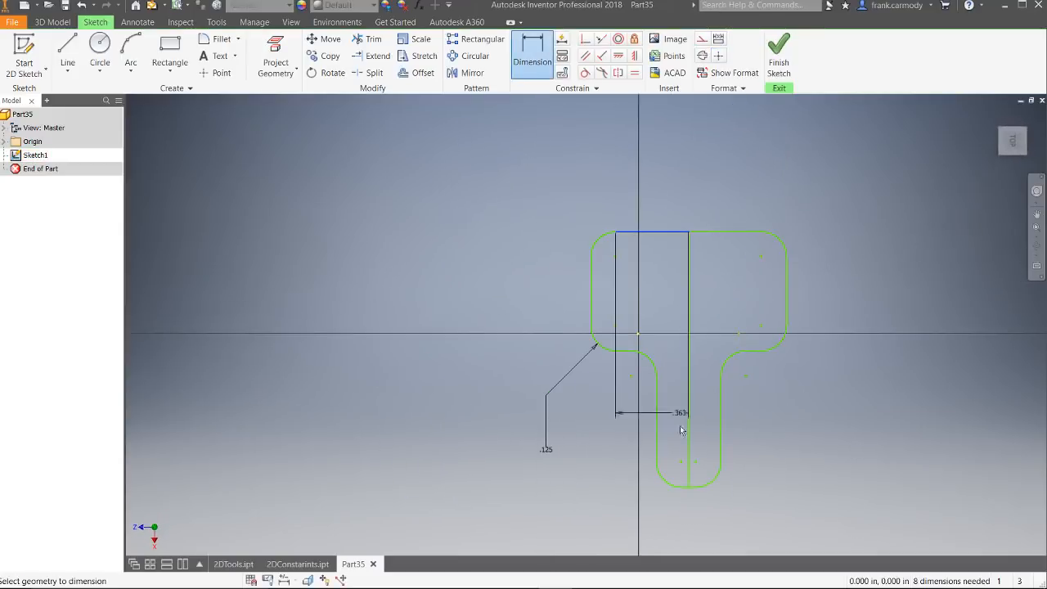
{"action": "left_click", "coordinate": [689, 487]}
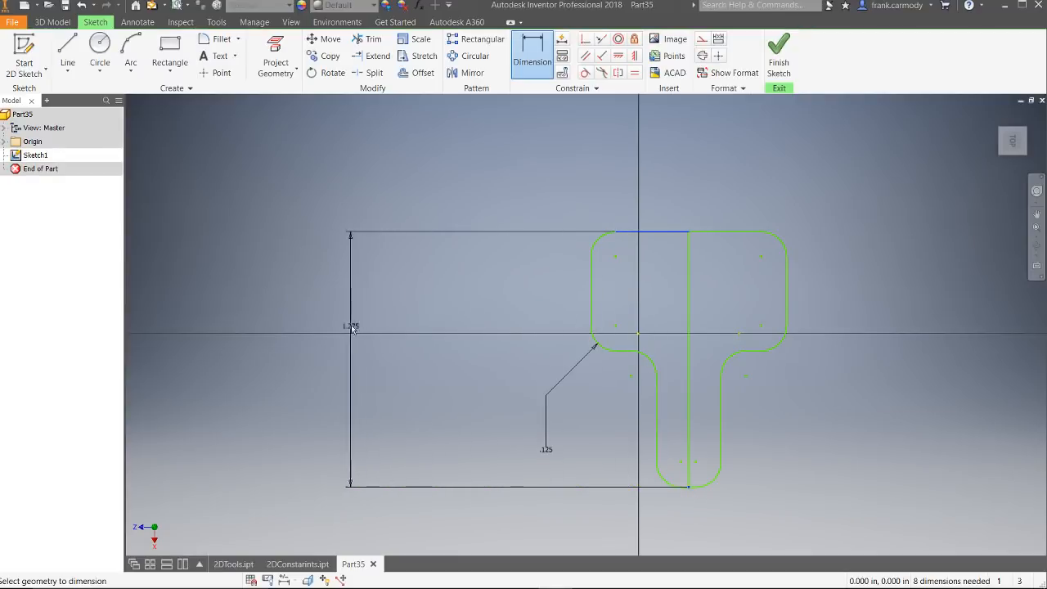
{"action": "left_click", "coordinate": [351, 325]}
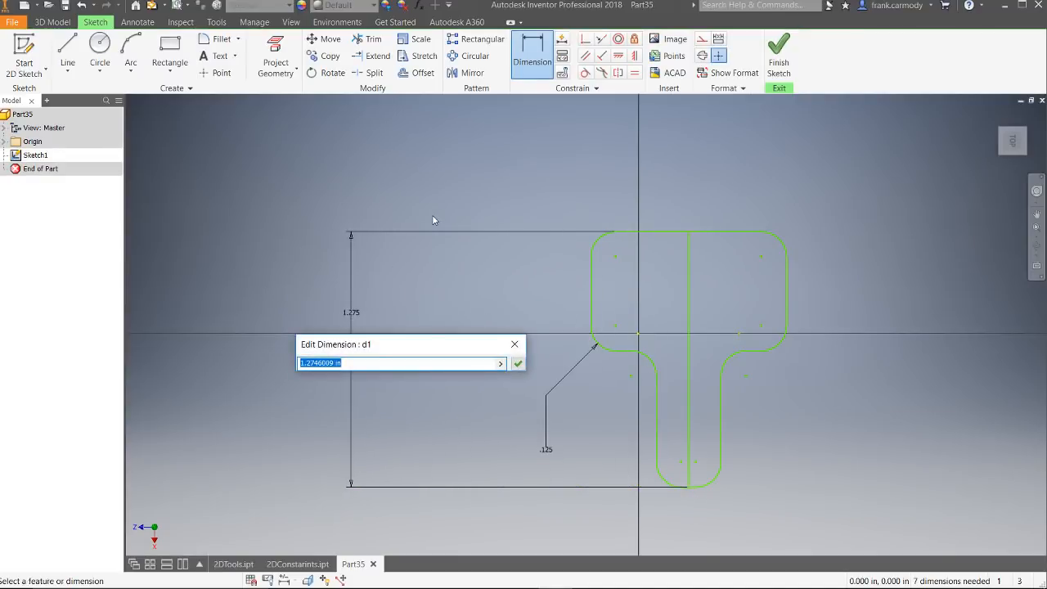
{"action": "type", "text": "6"}
{"action": "key", "text": "Return"}
{"action": "scroll", "coordinate": [875, 370], "scroll_direction": "down", "scroll_amount": 5}
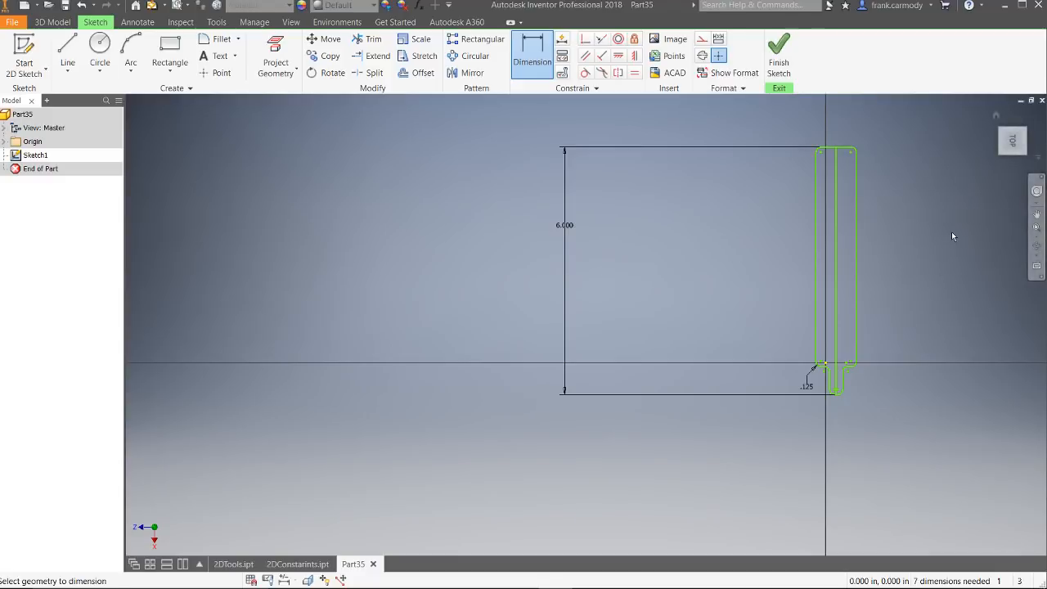
Step: Dimension the straight right edge of the narrow section at 4 in
{"action": "middle_click_drag", "start_coordinate": [954, 232], "coordinate": [683, 278]}
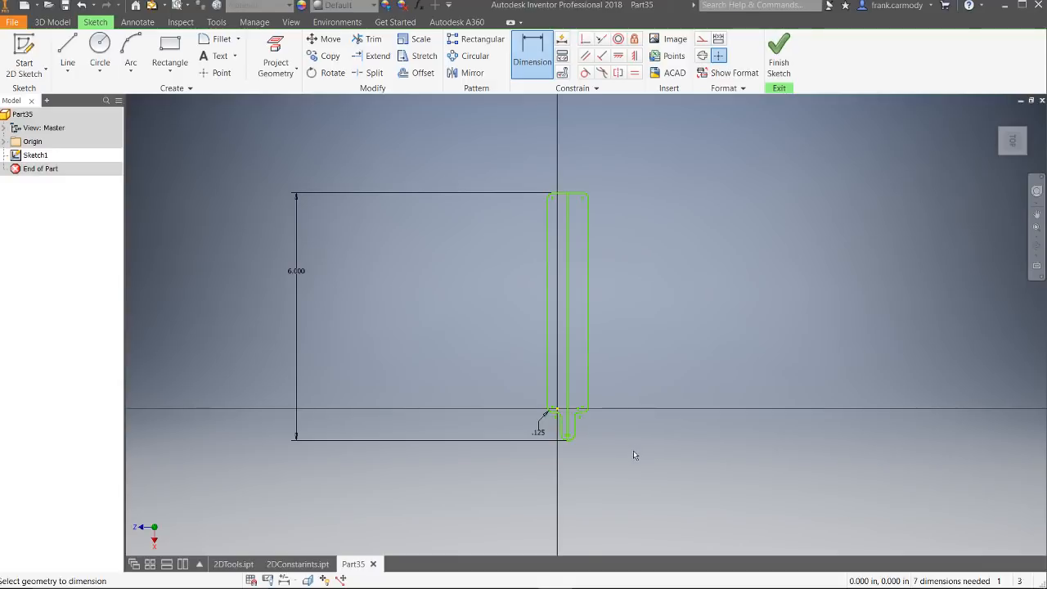
{"action": "scroll", "coordinate": [633, 450], "scroll_direction": "up", "scroll_amount": 3}
{"action": "scroll", "coordinate": [633, 450], "scroll_direction": "down", "scroll_amount": 7}
{"action": "scroll", "coordinate": [531, 421], "scroll_direction": "up", "scroll_amount": 3}
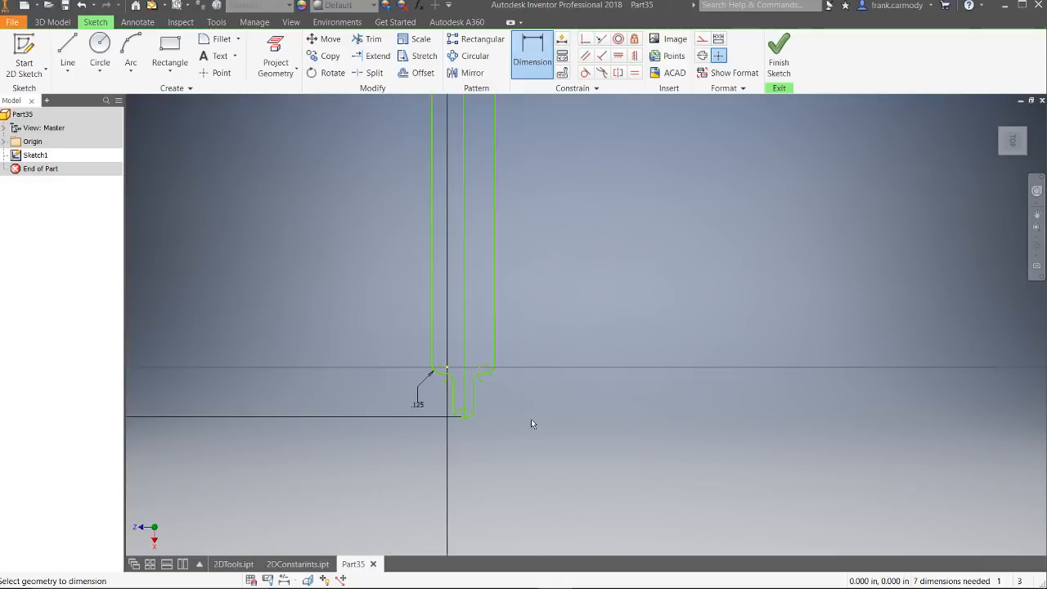
{"action": "left_click", "coordinate": [474, 400]}
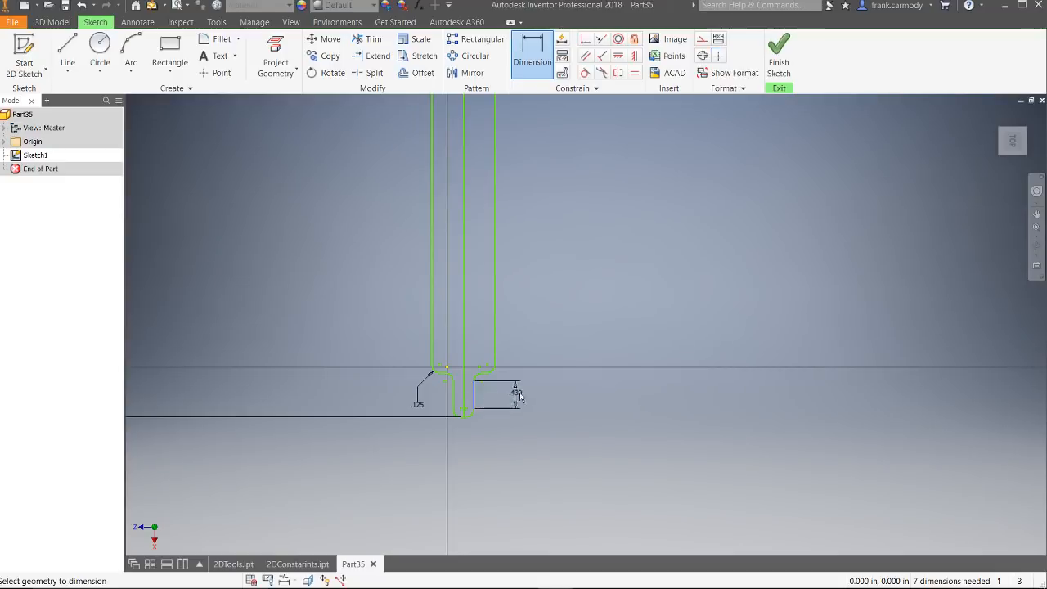
{"action": "left_click", "coordinate": [673, 396]}
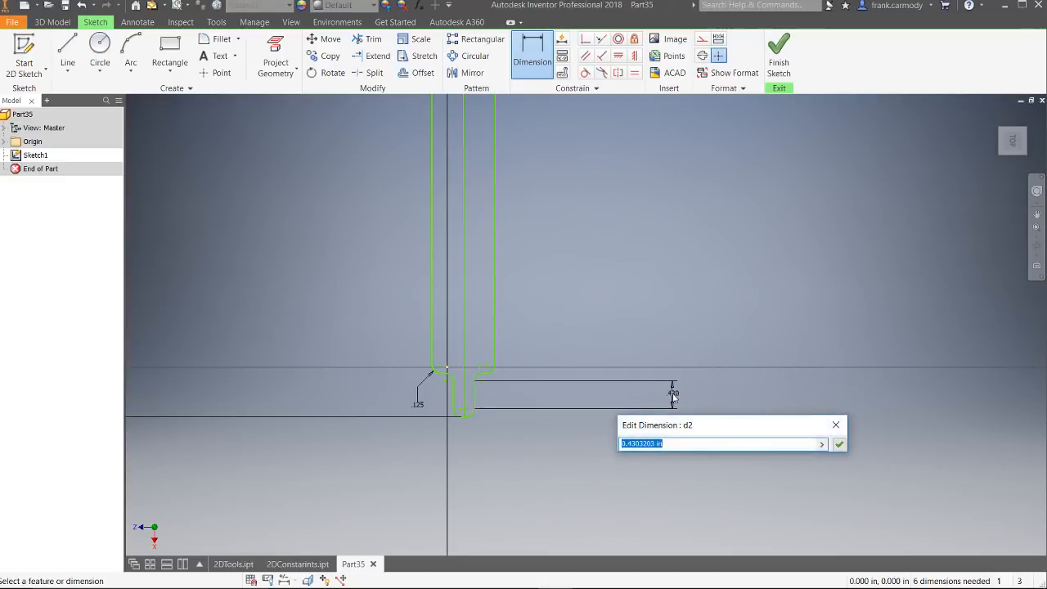
{"action": "scroll", "coordinate": [672, 396], "scroll_direction": "up", "scroll_amount": 4}
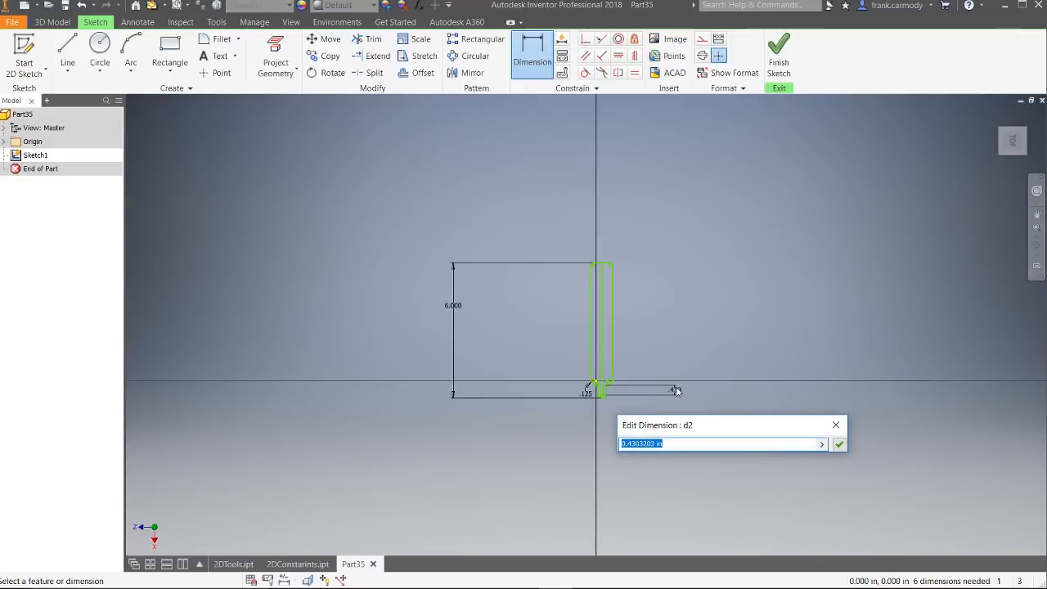
{"action": "scroll", "coordinate": [673, 393], "scroll_direction": "down", "scroll_amount": 4}
{"action": "scroll", "coordinate": [676, 393], "scroll_direction": "up", "scroll_amount": 2}
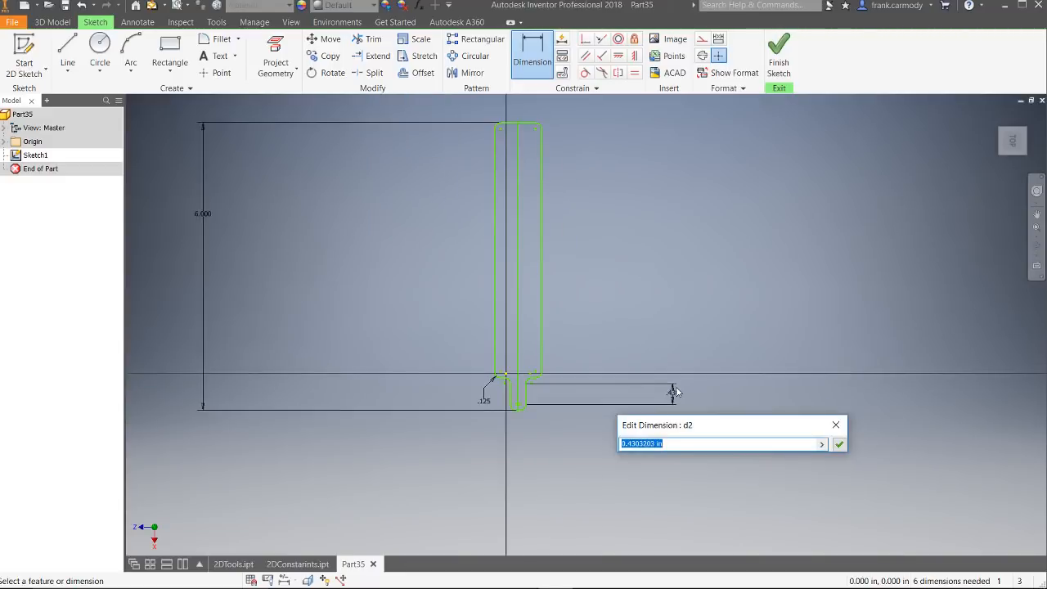
{"action": "type", "text": "4"}
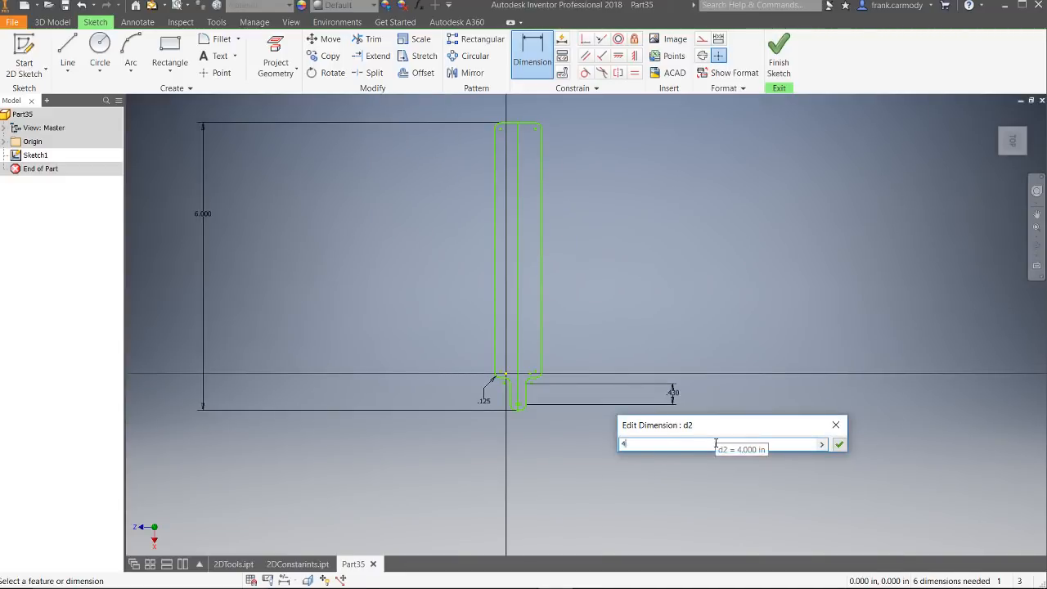
{"action": "key", "text": "Return"}
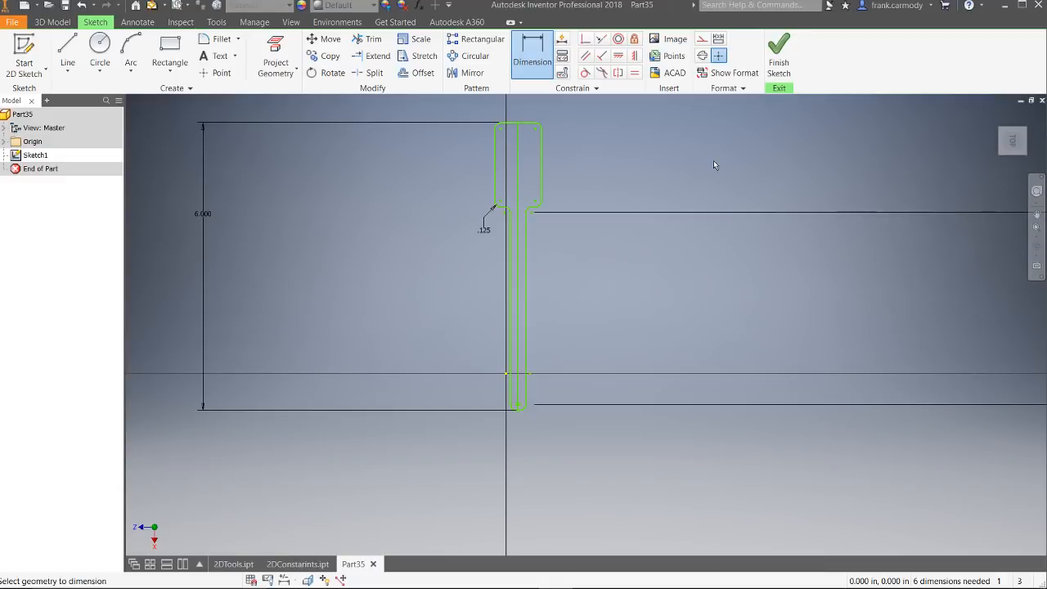
Step: Change the length dimension on the narrow section's right edge to 3 in
{"action": "scroll", "coordinate": [833, 409], "scroll_direction": "down", "scroll_amount": 2}
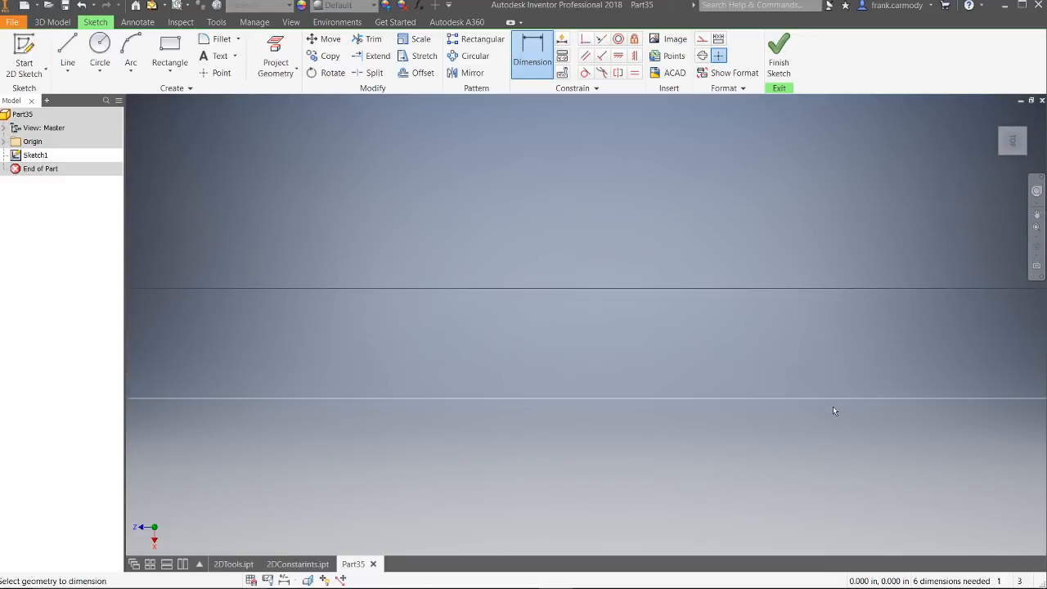
{"action": "scroll", "coordinate": [833, 409], "scroll_direction": "up", "scroll_amount": 2}
{"action": "mouse_move", "coordinate": [818, 346]}
{"action": "middle_mouse_down"}
{"action": "mouse_move", "coordinate": [526, 293]}
{"action": "mouse_move", "coordinate": [239, 342]}
{"action": "middle_mouse_up"}
{"action": "middle_click_drag", "start_coordinate": [851, 368], "coordinate": [670, 363]}
{"action": "double_click", "coordinate": [886, 320]}
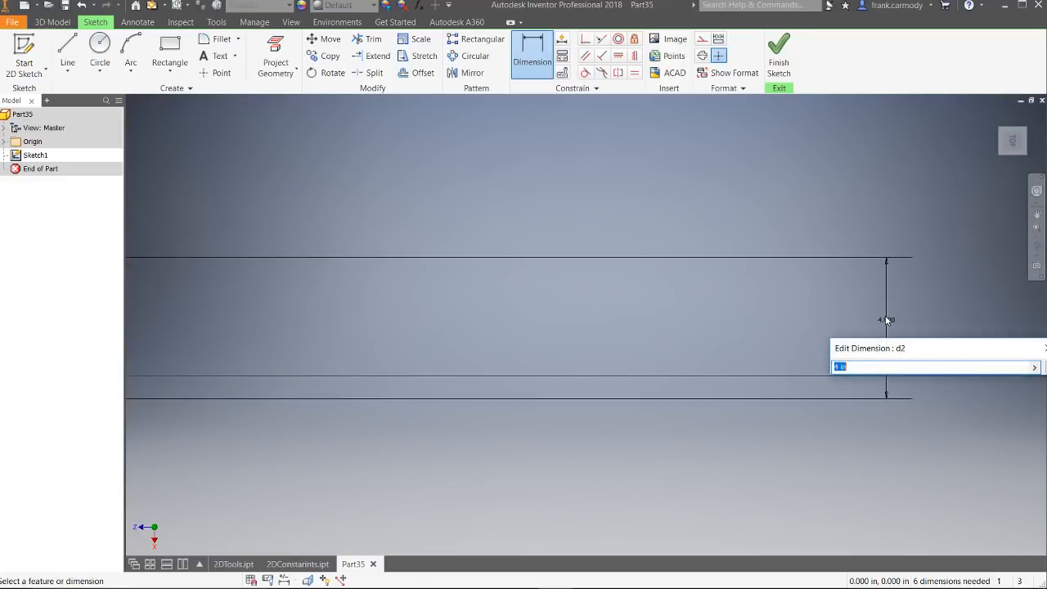
{"action": "type", "text": "3"}
{"action": "key", "text": "Return"}
{"action": "scroll", "coordinate": [475, 367], "scroll_direction": "down", "scroll_amount": 3}
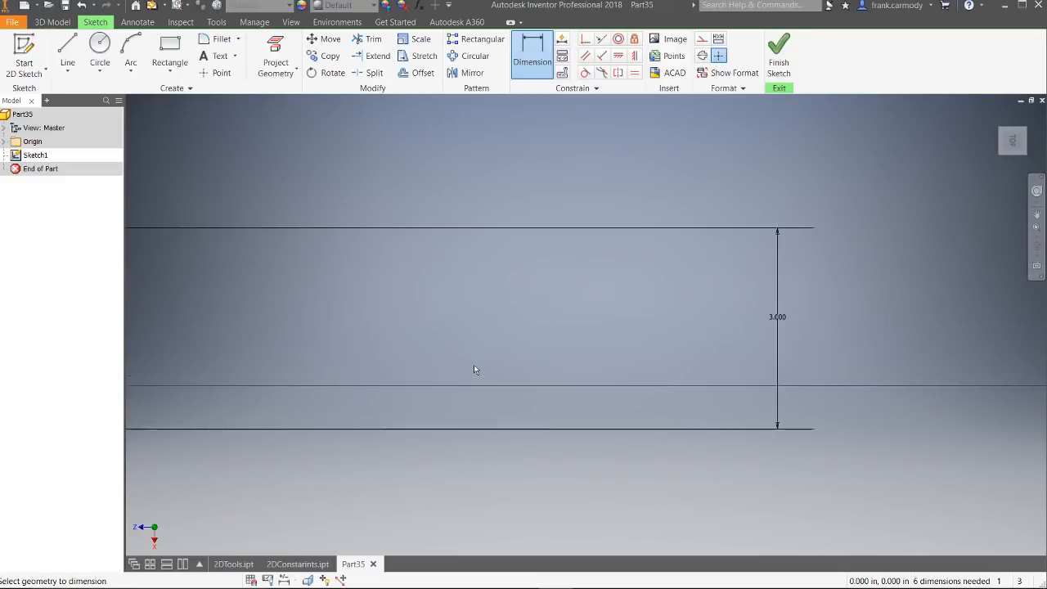
{"action": "scroll", "coordinate": [477, 355], "scroll_direction": "up", "scroll_amount": 3}
{"action": "scroll", "coordinate": [475, 354], "scroll_direction": "up", "scroll_amount": 3}
{"action": "middle_click_drag", "start_coordinate": [396, 300], "coordinate": [527, 290]}
{"action": "scroll", "coordinate": [414, 310], "scroll_direction": "up", "scroll_amount": 5}
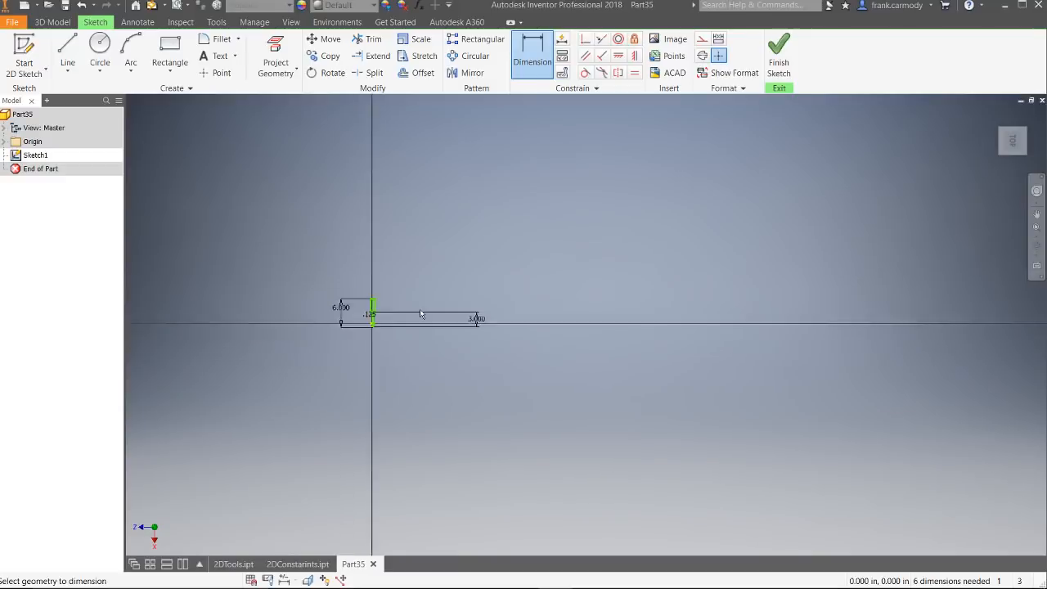
{"action": "scroll", "coordinate": [422, 312], "scroll_direction": "down", "scroll_amount": 9}
{"action": "middle_click_drag", "start_coordinate": [290, 296], "coordinate": [468, 282]}
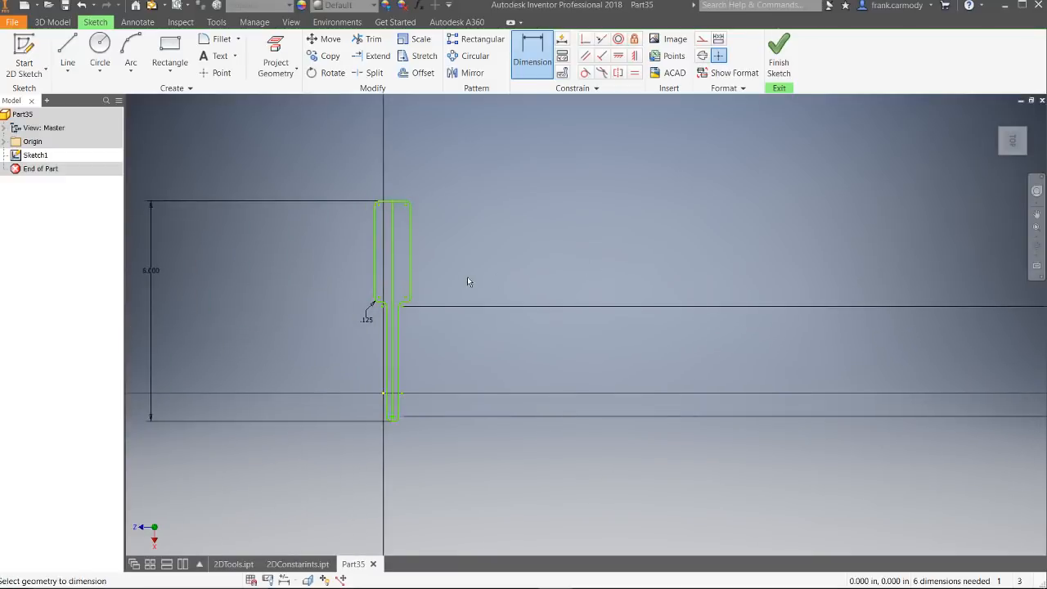
{"action": "left_click", "coordinate": [394, 202]}
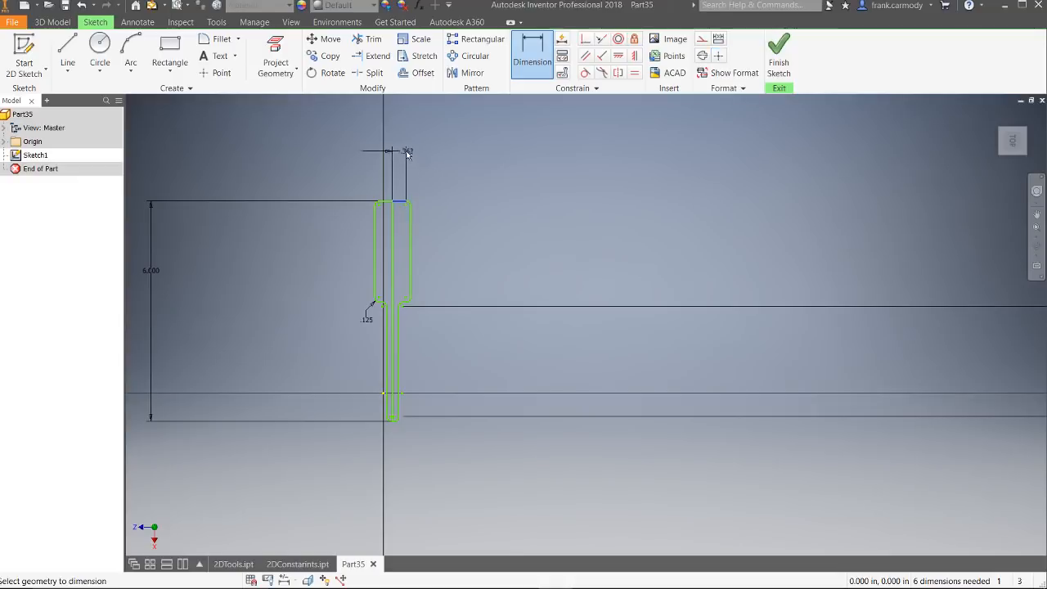
{"action": "right_click", "coordinate": [431, 171]}
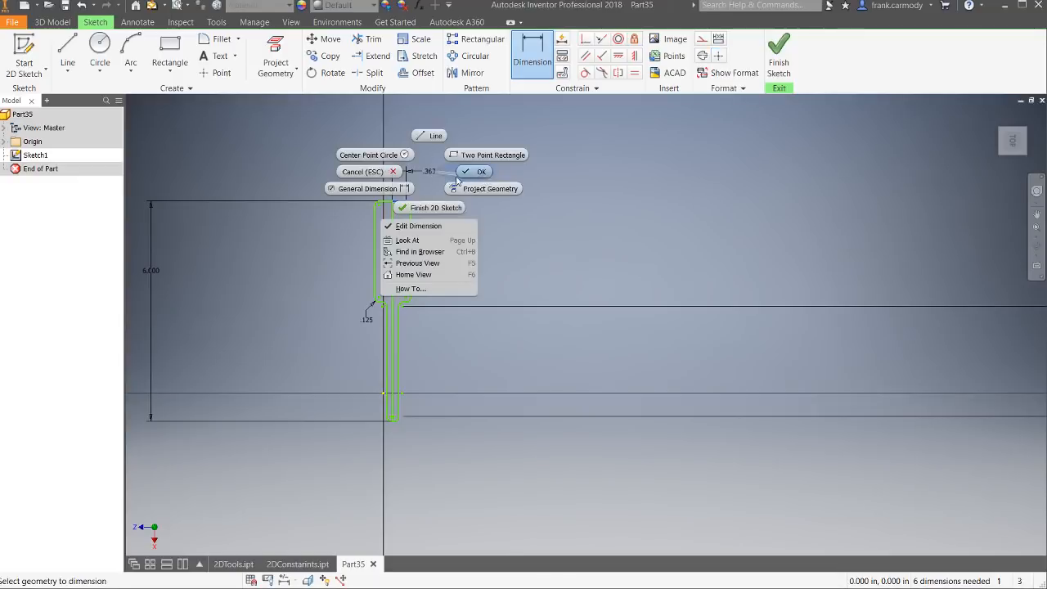
{"action": "left_click", "coordinate": [456, 177]}
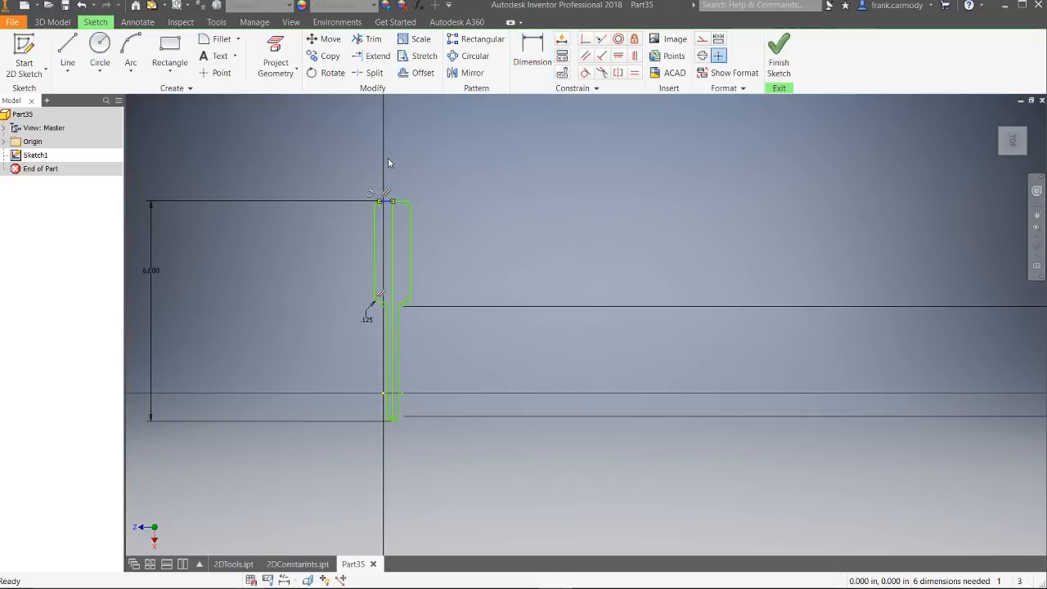
Step: Dimension the left half of the profile's top edge at 1 in
{"action": "key", "text": "d"}
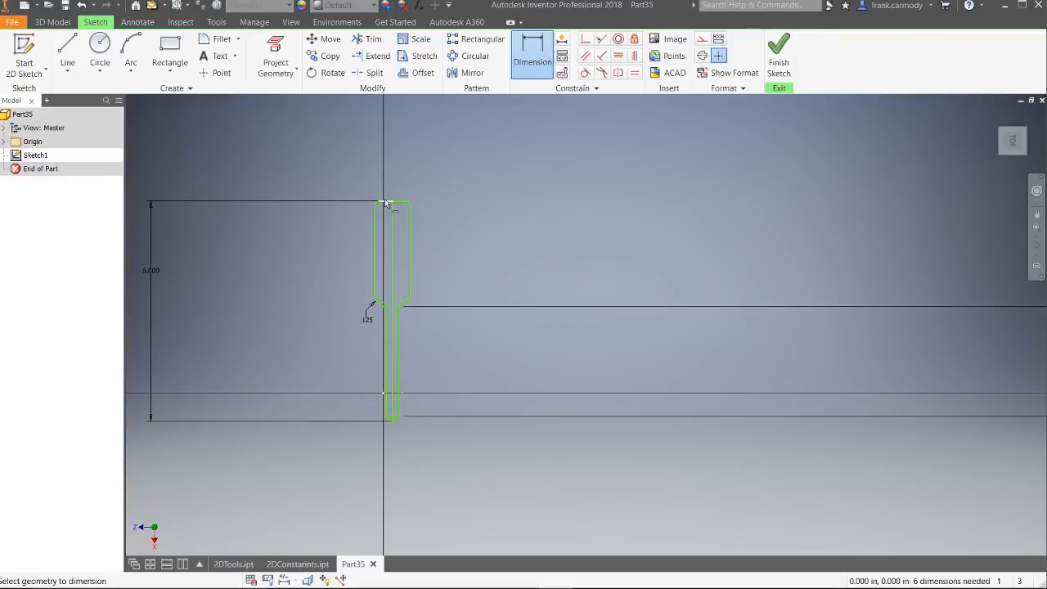
{"action": "left_click", "coordinate": [386, 202]}
{"action": "left_click", "coordinate": [389, 154]}
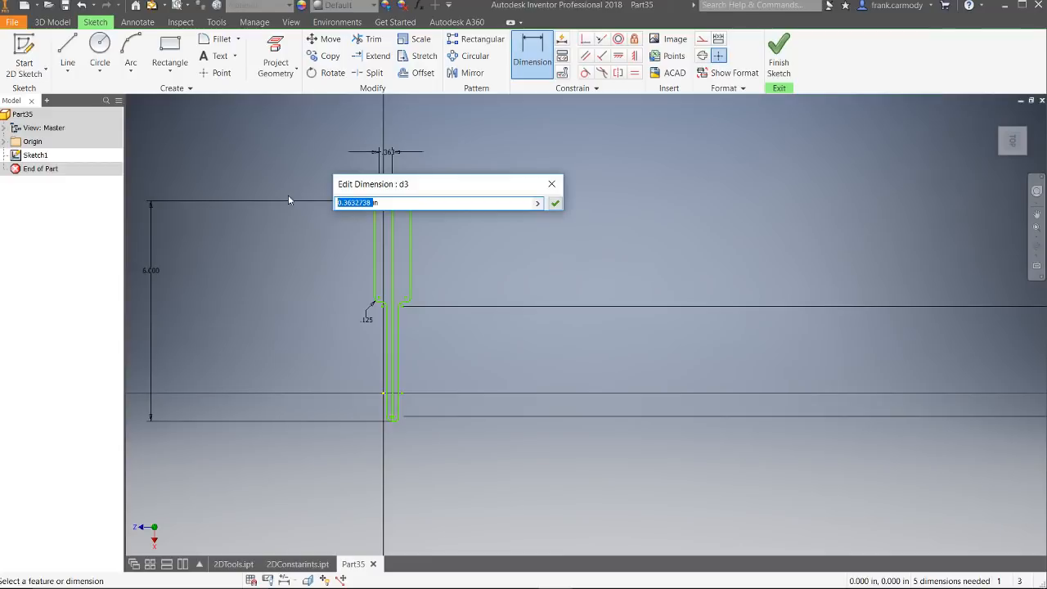
{"action": "type", "text": "1"}
{"action": "key", "text": "Return"}
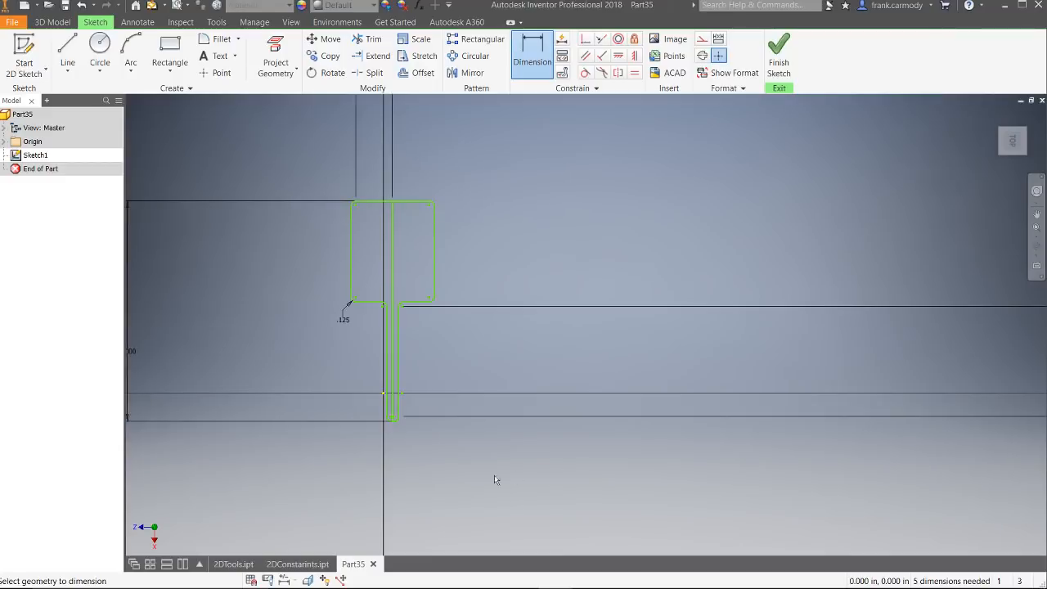
Step: Dimension the distance between the centre line and the narrow section's left edge at 0.25 in
{"action": "scroll", "coordinate": [394, 420], "scroll_direction": "up", "scroll_amount": 3}
{"action": "scroll", "coordinate": [390, 422], "scroll_direction": "down", "scroll_amount": 7}
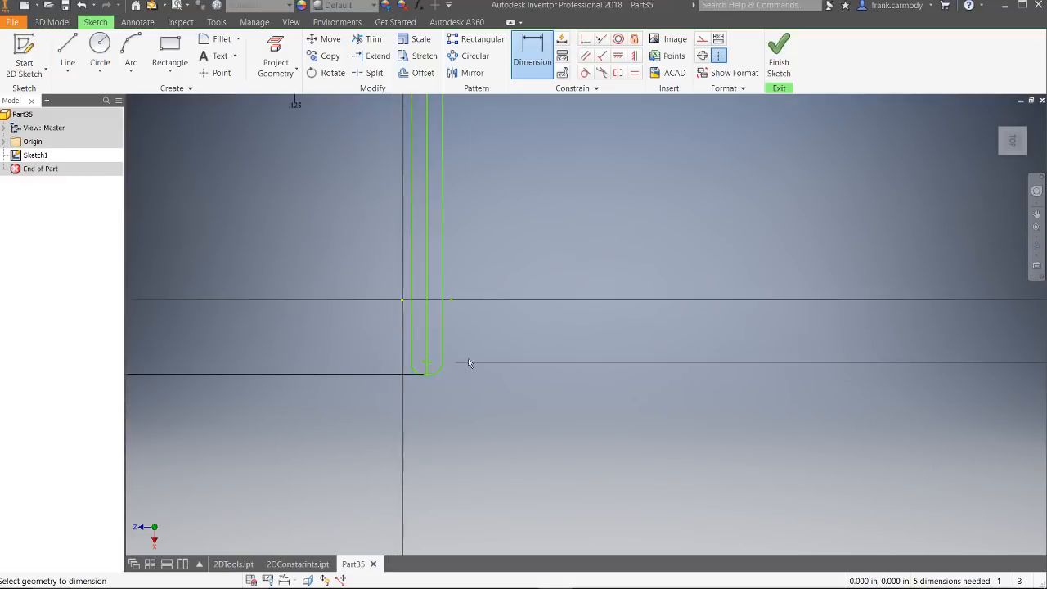
{"action": "left_click", "coordinate": [428, 237]}
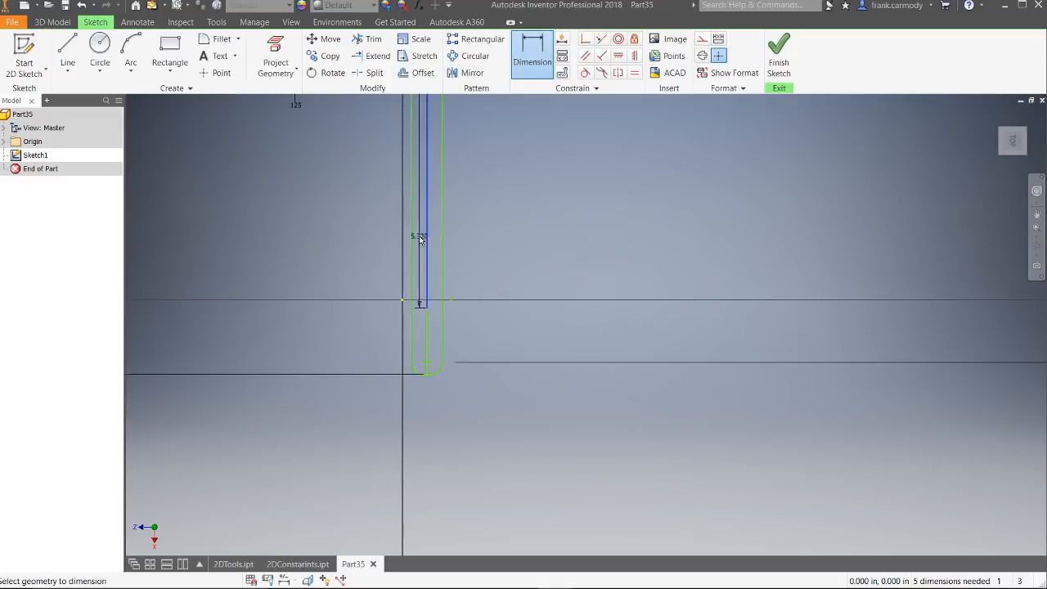
{"action": "left_click", "coordinate": [410, 241]}
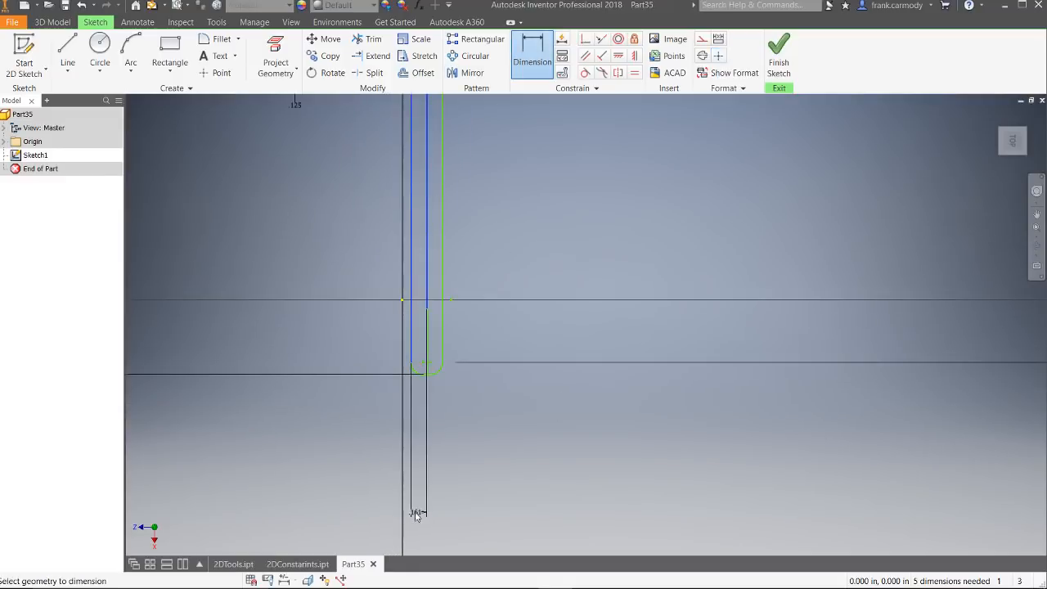
{"action": "left_click", "coordinate": [420, 513]}
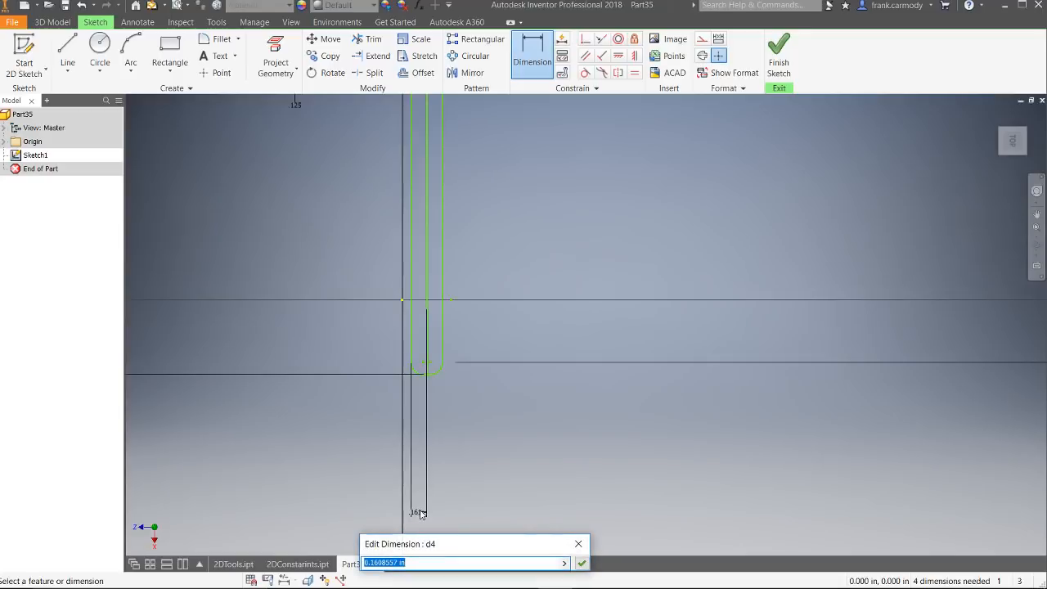
{"action": "type", "text": ".25"}
{"action": "key", "text": "Return"}
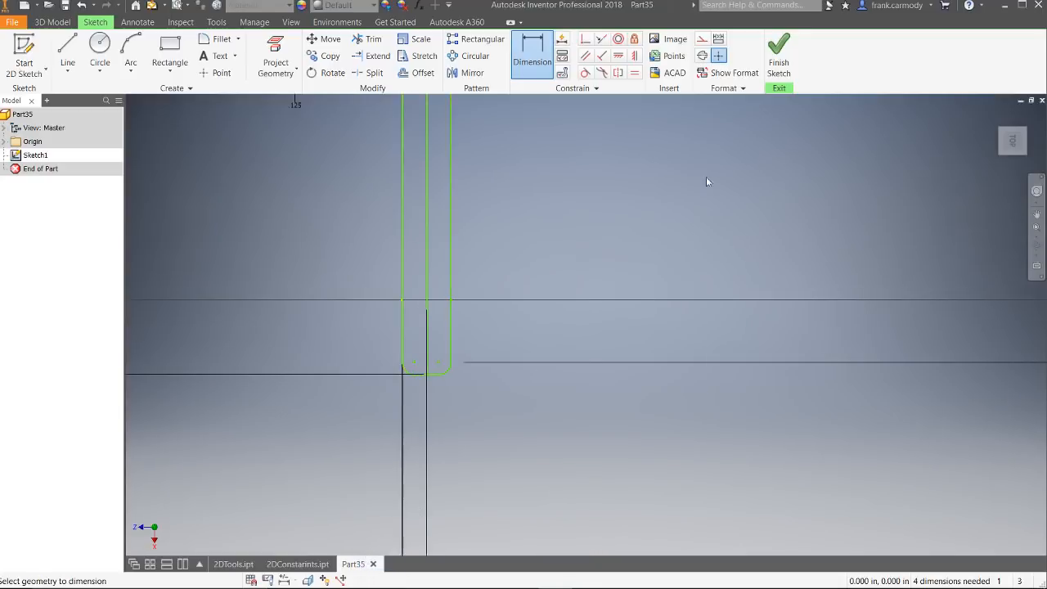
Step: Finish the sketch and extrude the whole profile by a distance of 0.25 in
{"action": "scroll", "coordinate": [728, 216], "scroll_direction": "down", "scroll_amount": 5}
{"action": "left_click", "coordinate": [778, 59]}
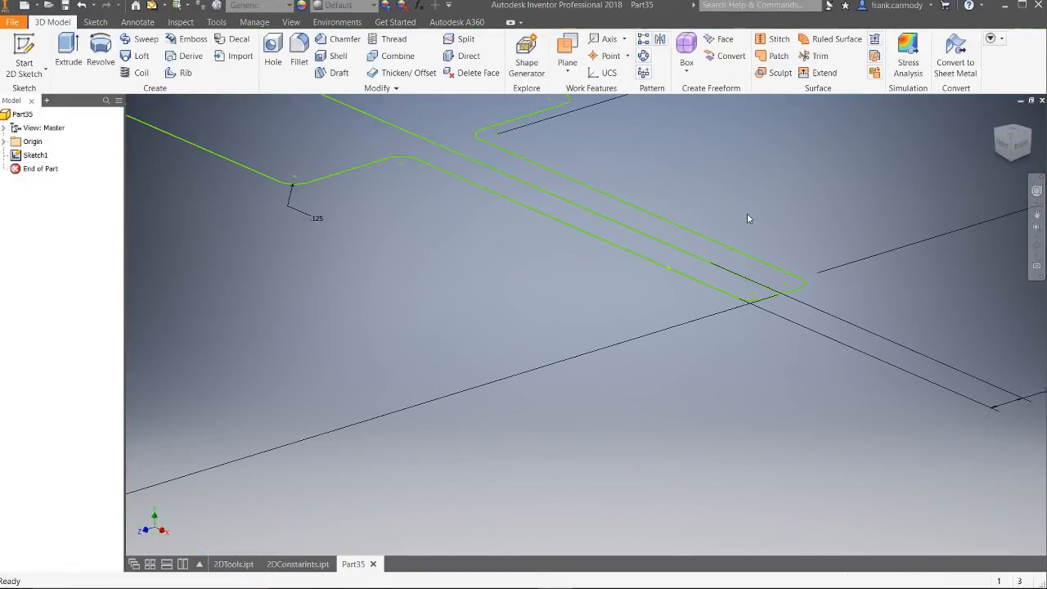
{"action": "left_click", "coordinate": [68, 48]}
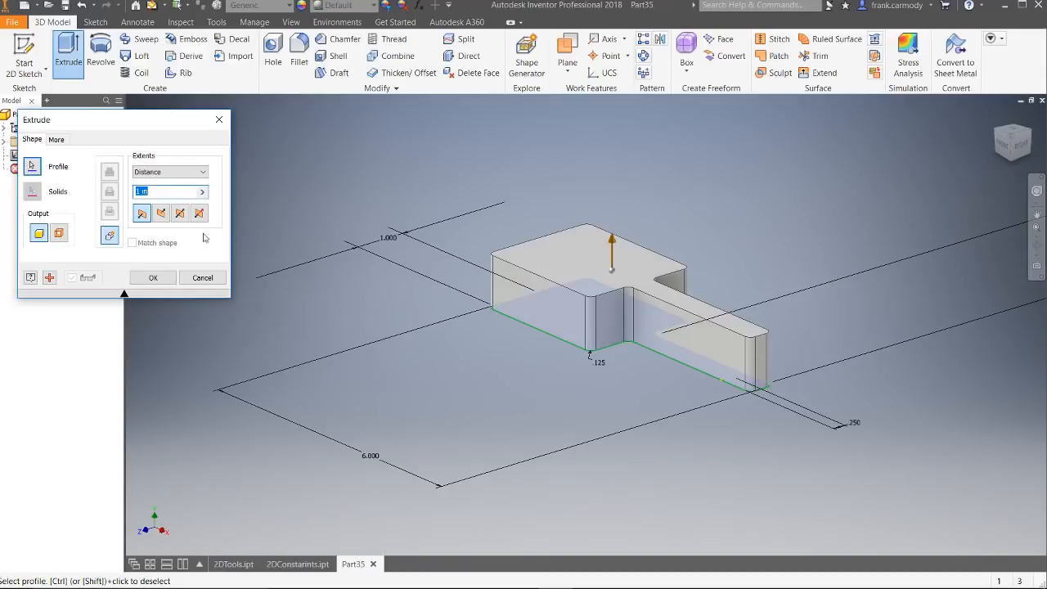
{"action": "left_click_drag", "start_coordinate": [141, 192], "coordinate": [118, 194]}
{"action": "type", "text": ".25"}
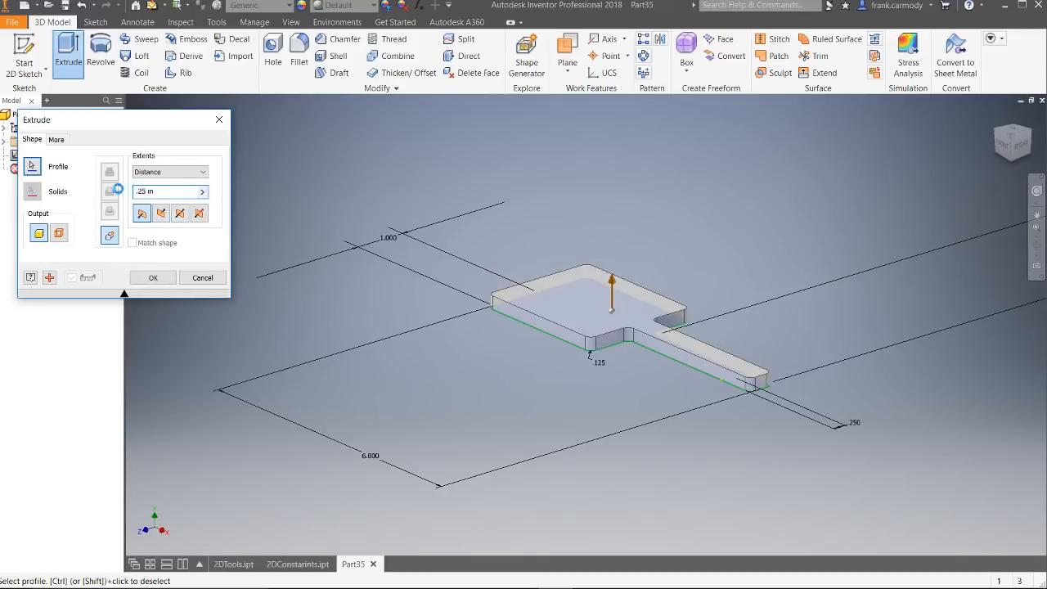
{"action": "key", "text": "Return"}
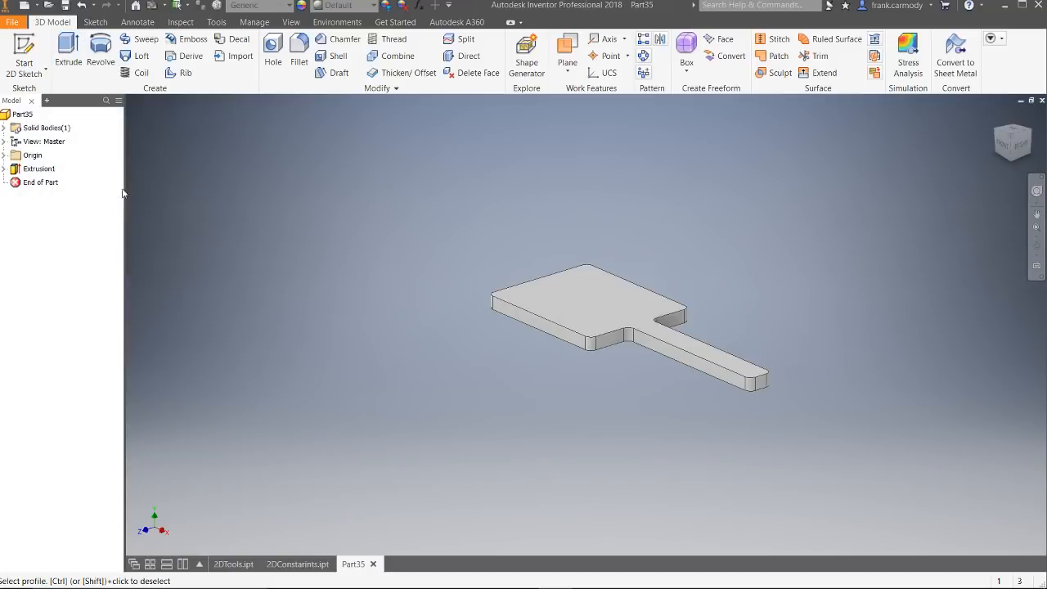
Step: Fillet all the top and bottom outline edges of the paddle with a 0.125 in radius
{"action": "left_click", "coordinate": [297, 50]}
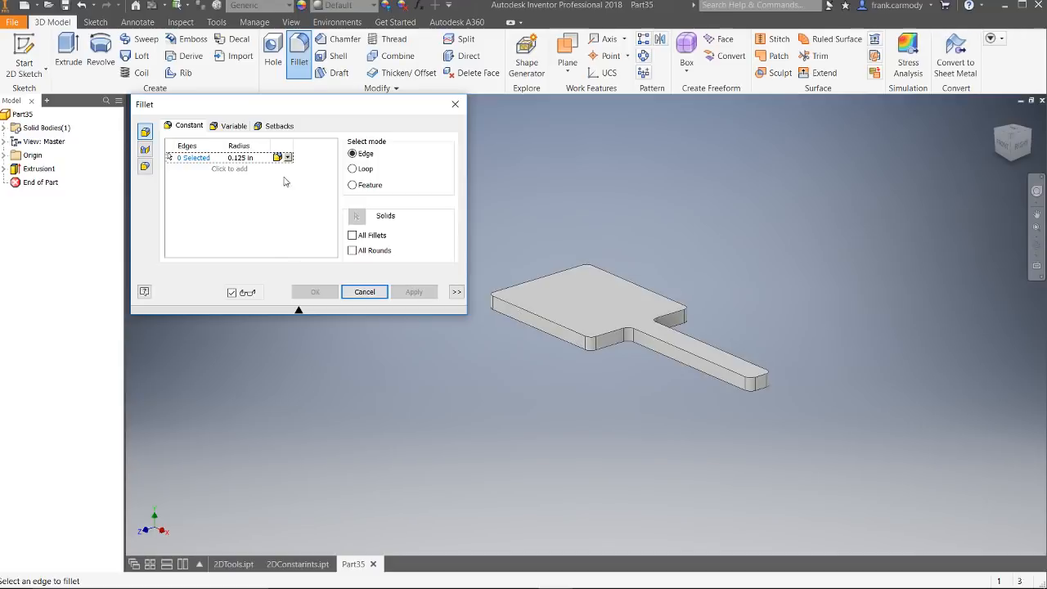
{"action": "left_click", "coordinate": [247, 158]}
{"action": "left_click", "coordinate": [256, 206]}
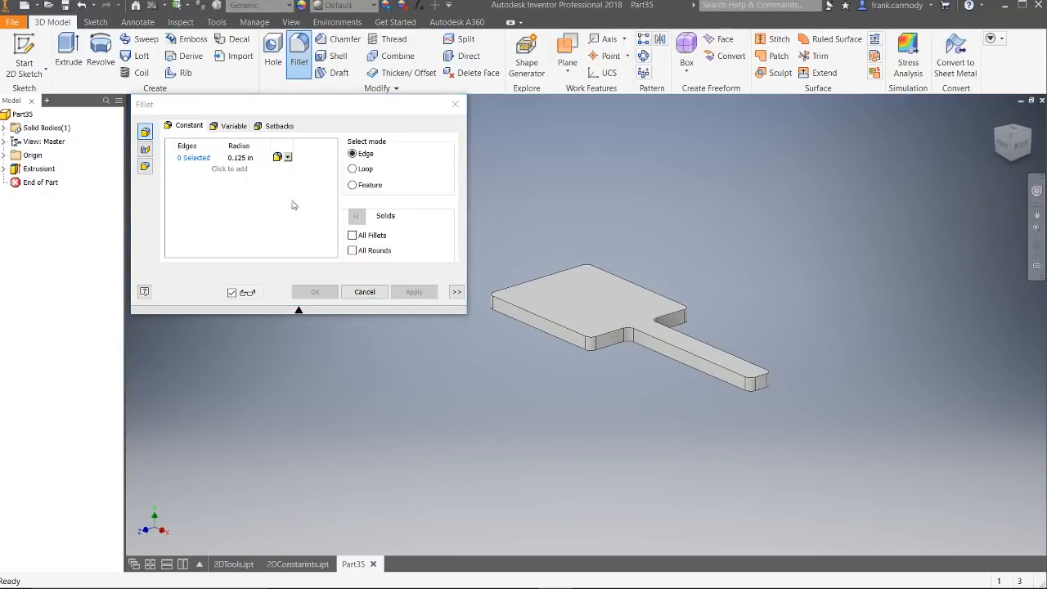
{"action": "left_click", "coordinate": [365, 292]}
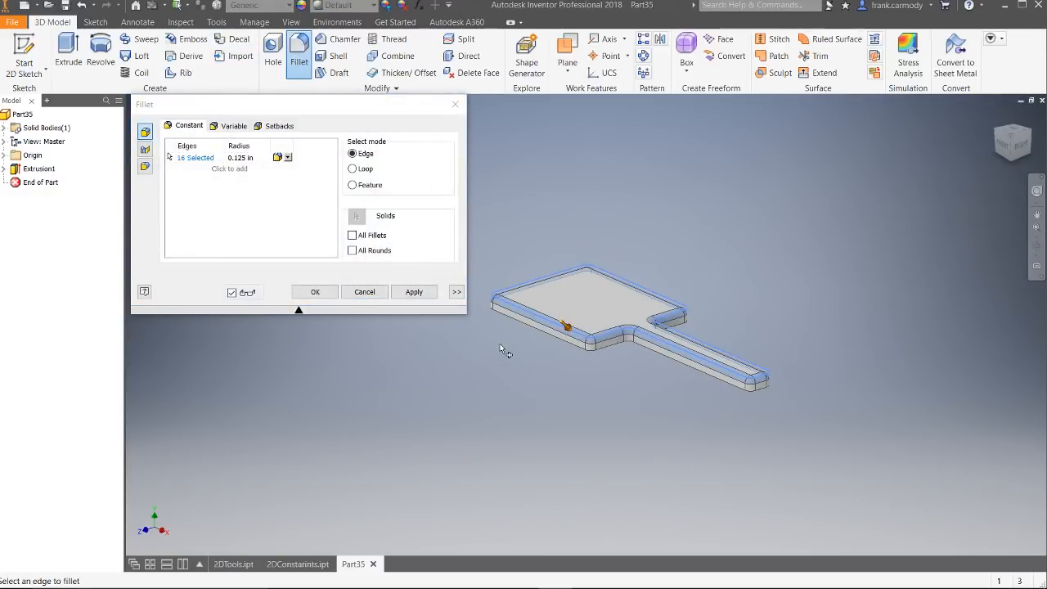
{"action": "left_click", "coordinate": [563, 340]}
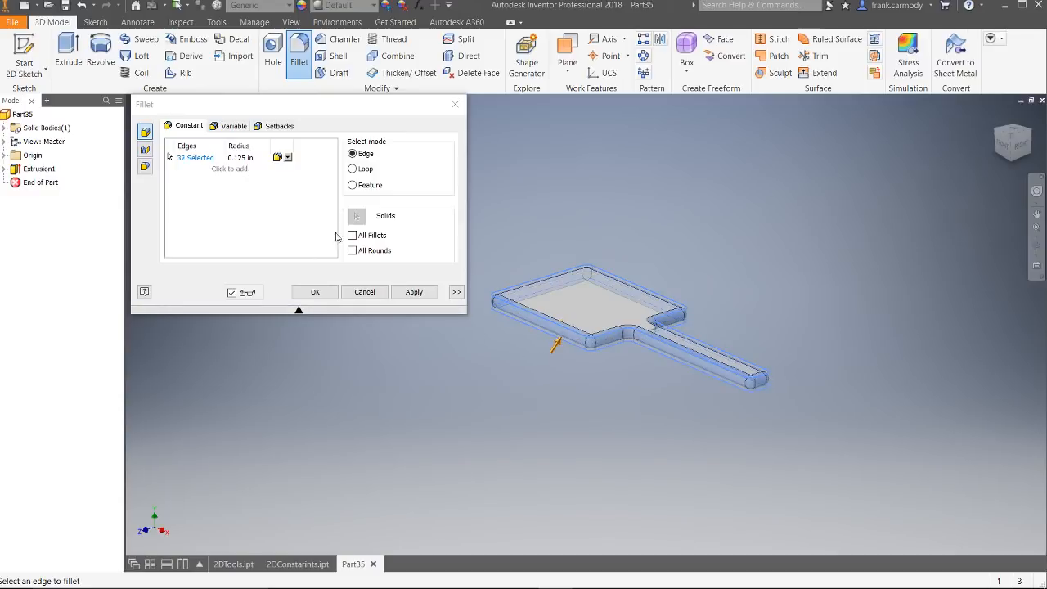
{"action": "left_click", "coordinate": [417, 293]}
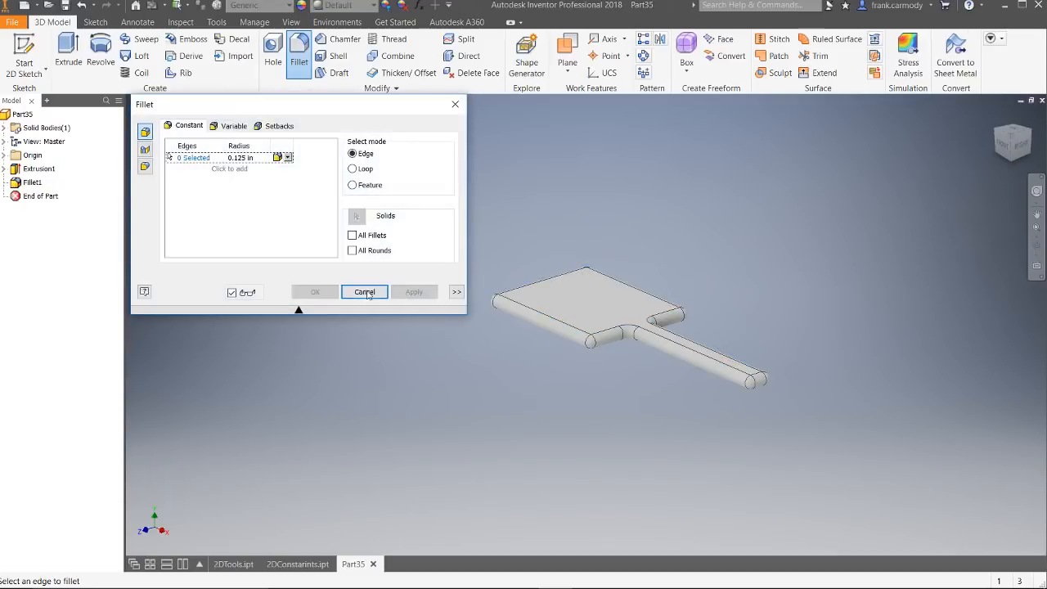
{"action": "left_click", "coordinate": [365, 292]}
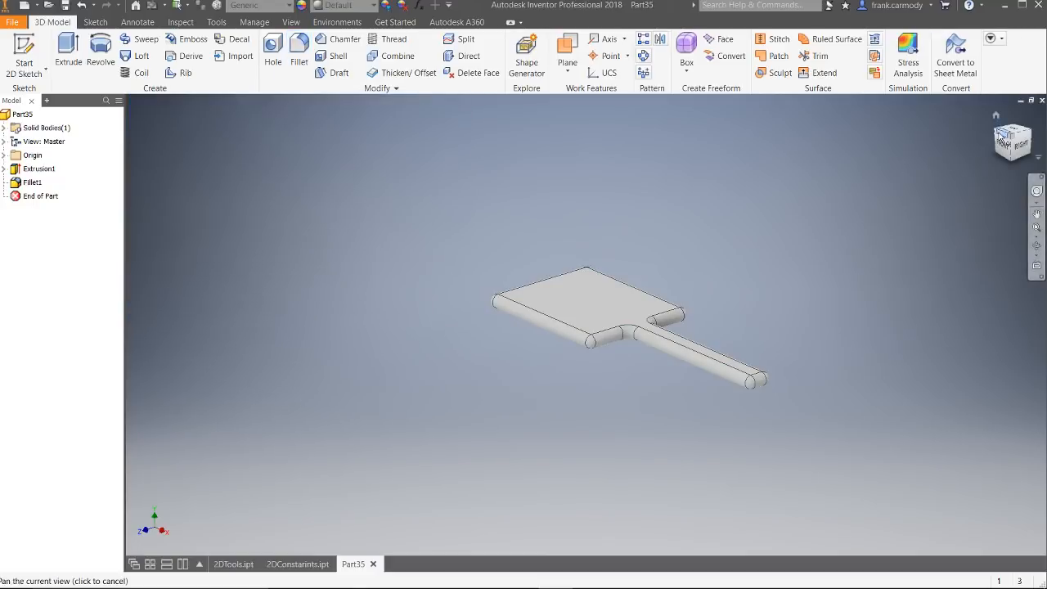
Step: Start a new 2D sketch on the paddle's top face
{"action": "mouse_move", "coordinate": [1001, 139]}
{"action": "left_mouse_down"}
{"action": "mouse_move", "coordinate": [1008, 201]}
{"action": "mouse_move", "coordinate": [1012, 157]}
{"action": "left_mouse_up"}
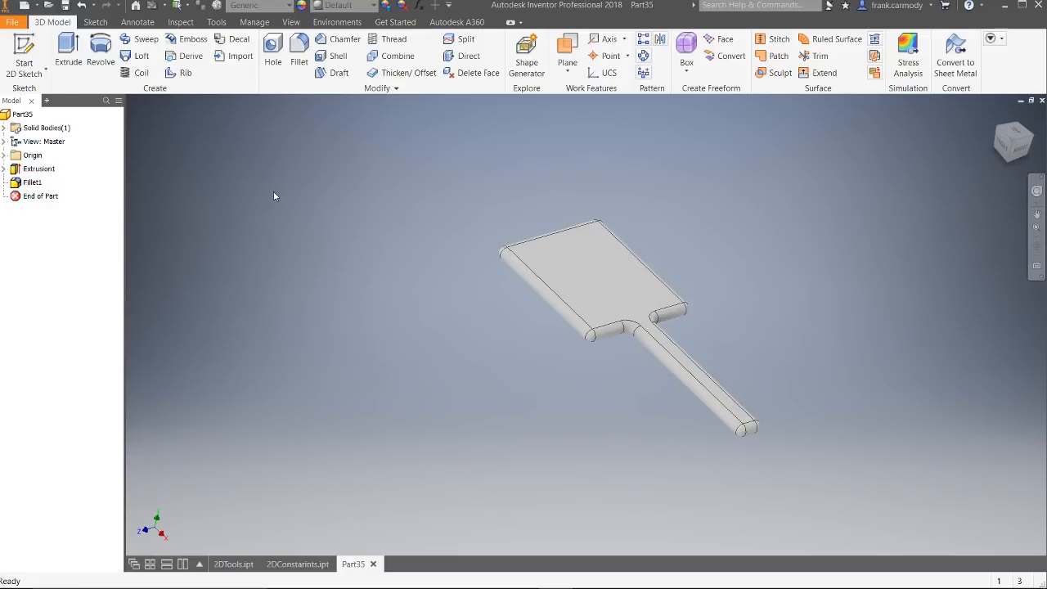
{"action": "left_click", "coordinate": [25, 61]}
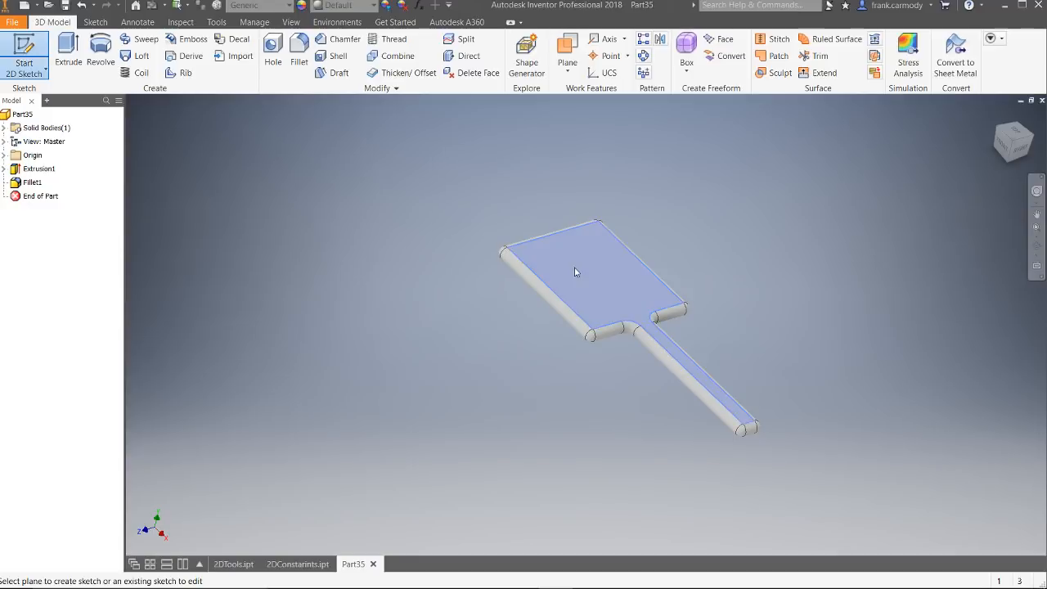
{"action": "left_click", "coordinate": [575, 272]}
{"action": "middle_click_drag", "start_coordinate": [692, 162], "coordinate": [639, 434]}
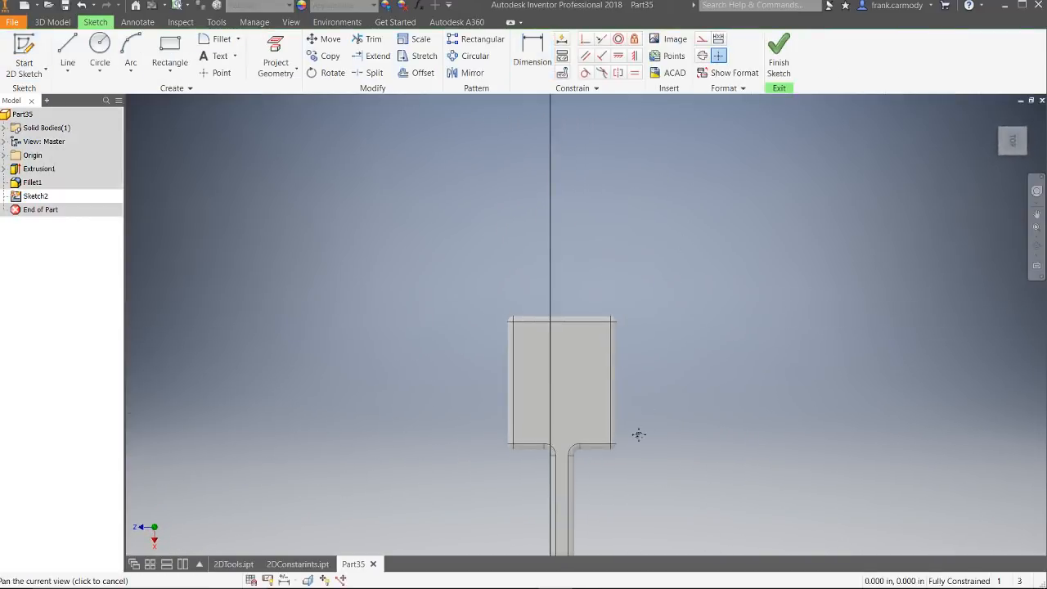
{"action": "scroll", "coordinate": [599, 414], "scroll_direction": "up", "scroll_amount": 3}
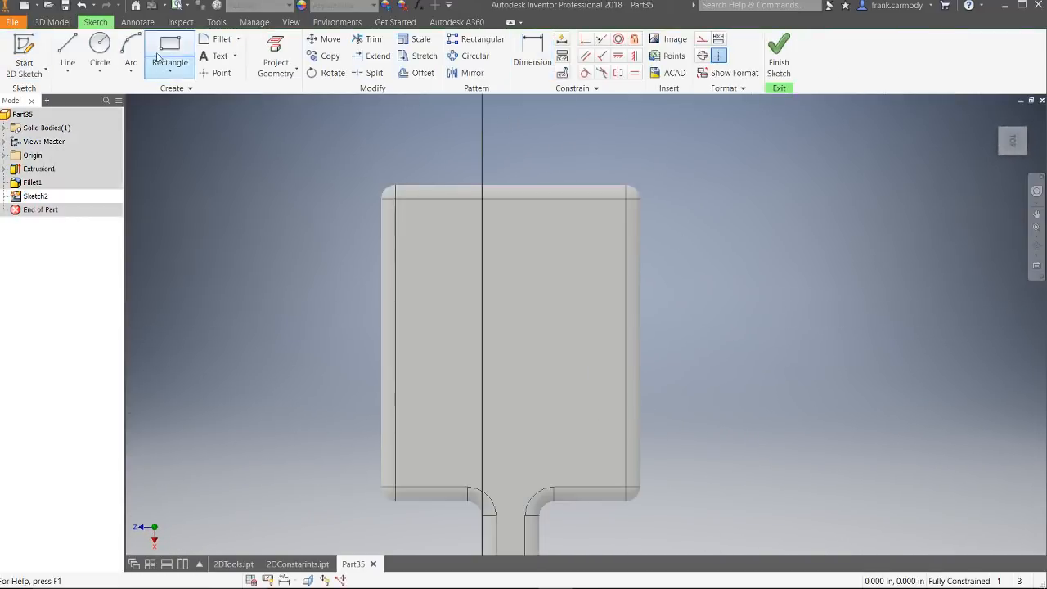
Step: Draw a small circle of about 0.047 in diameter just inside the upper left corner of the paddle's head
{"action": "left_click", "coordinate": [100, 51]}
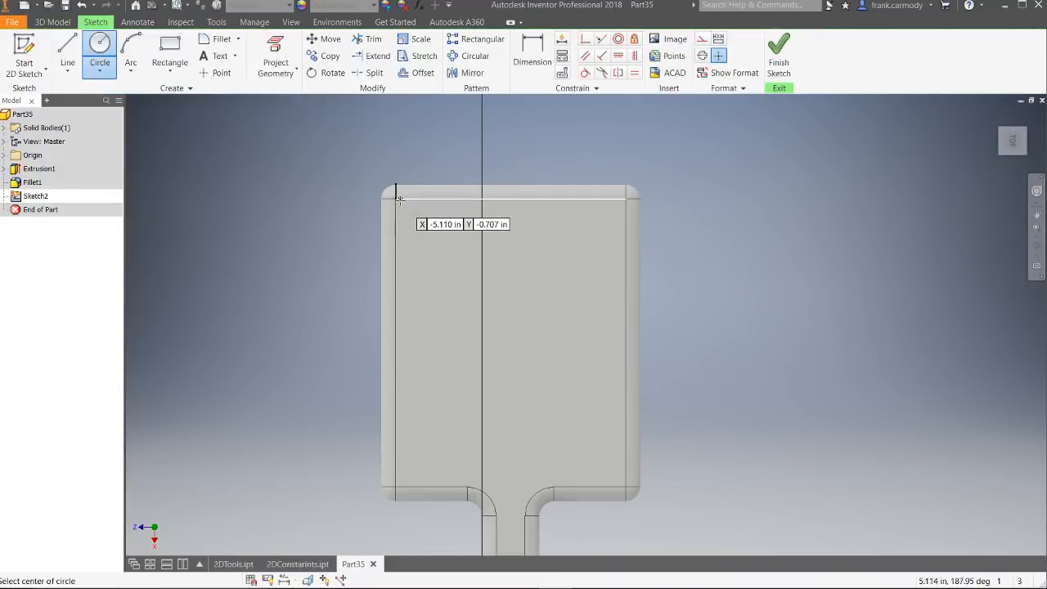
{"action": "left_click", "coordinate": [404, 208]}
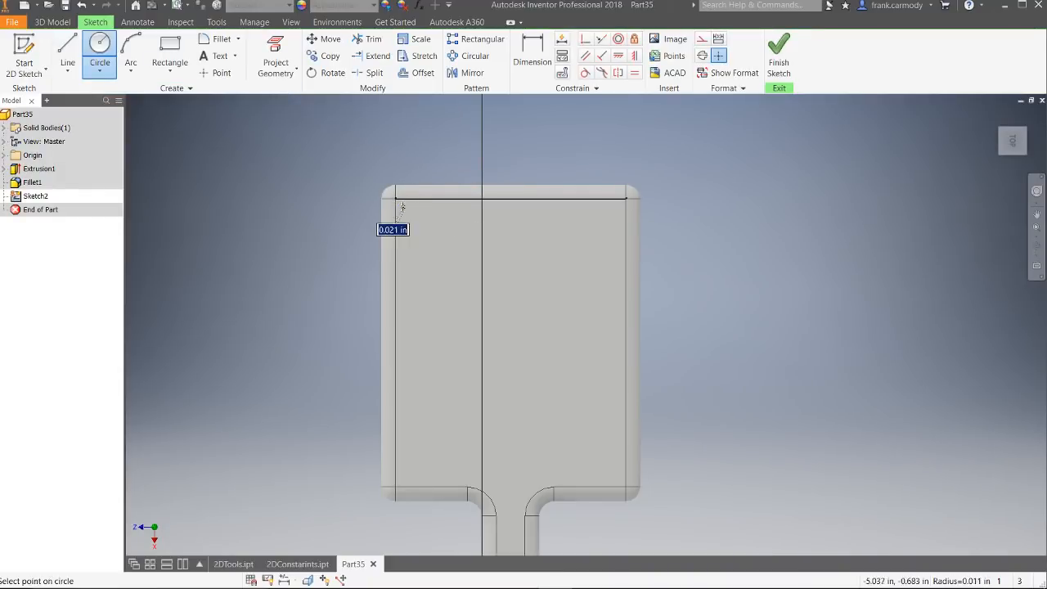
{"action": "left_click", "coordinate": [401, 205]}
{"action": "right_click", "coordinate": [561, 179]}
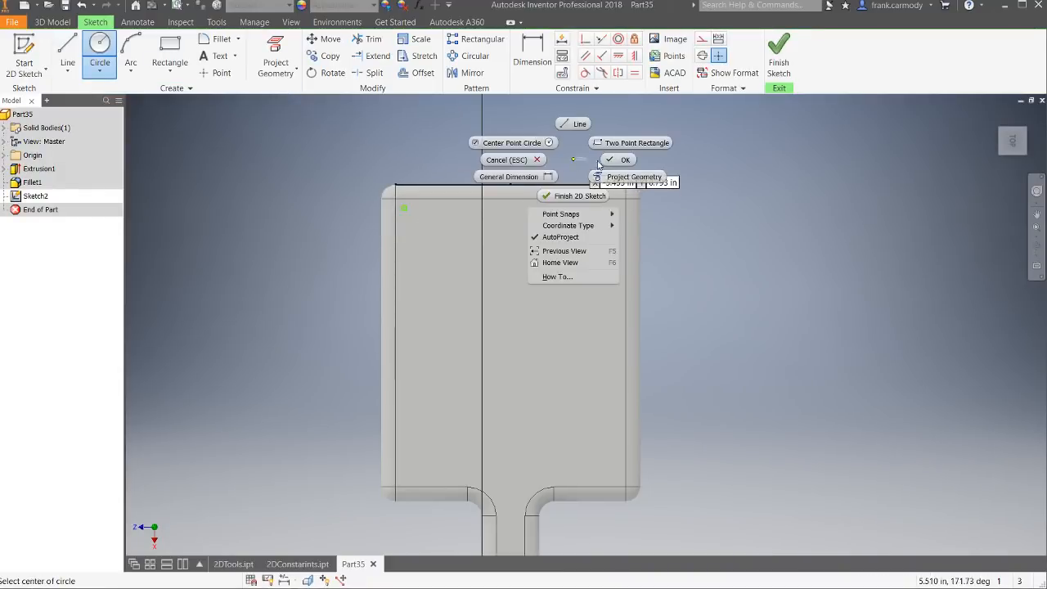
{"action": "left_click", "coordinate": [608, 157]}
Step: Try to dimension the small circle's diameter with a new value
{"action": "scroll", "coordinate": [395, 228], "scroll_direction": "down", "scroll_amount": 2}
{"action": "scroll", "coordinate": [394, 229], "scroll_direction": "up", "scroll_amount": 4}
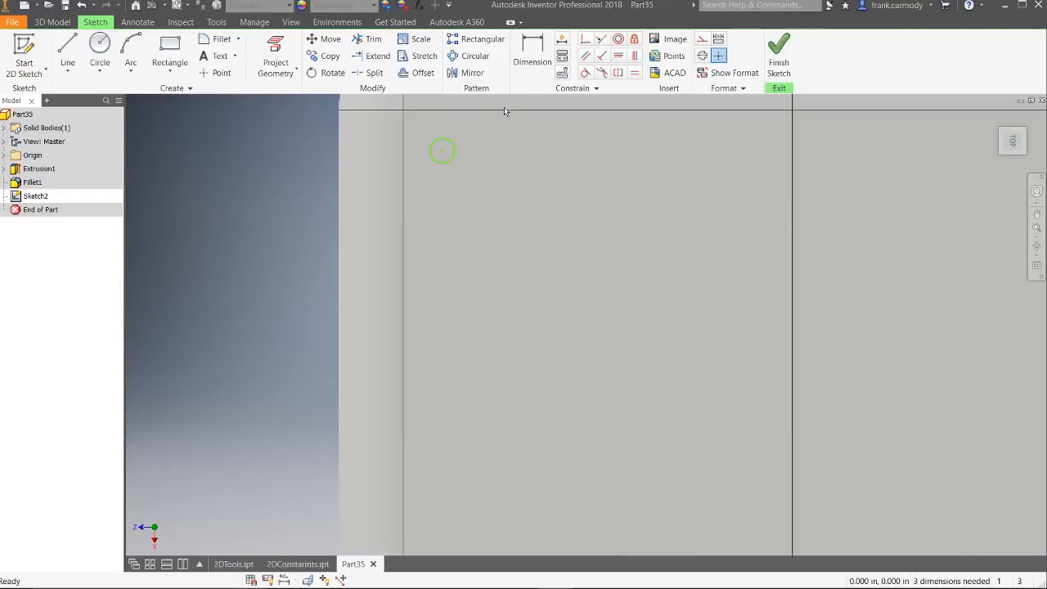
{"action": "scroll", "coordinate": [504, 155], "scroll_direction": "up", "scroll_amount": 1}
{"action": "key", "text": "d"}
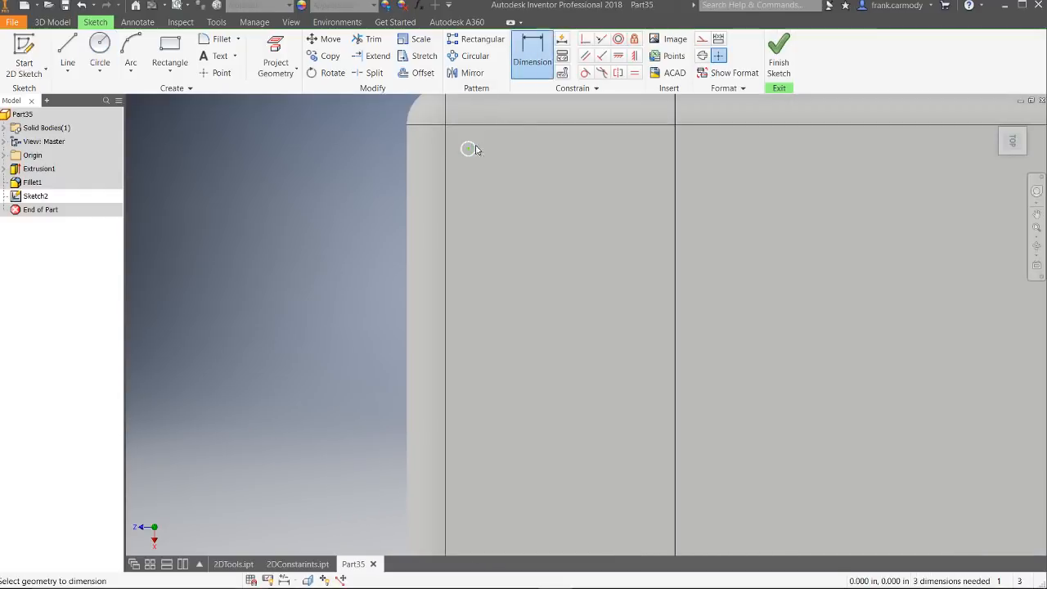
{"action": "left_click", "coordinate": [468, 148]}
{"action": "left_click", "coordinate": [353, 153]}
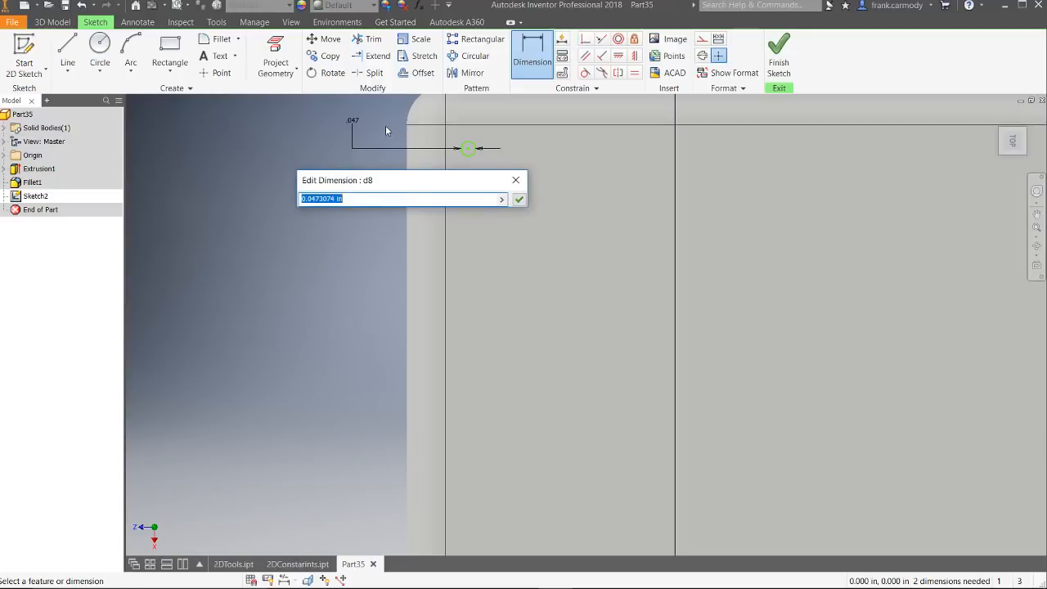
{"action": "type", "text": "8"}
{"action": "key", "text": "Return"}
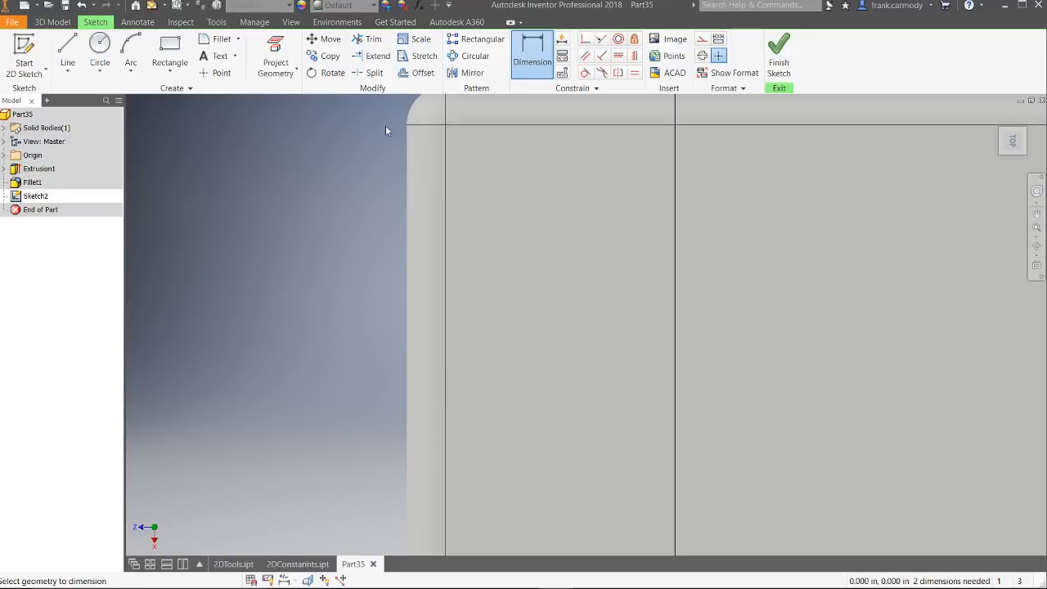
{"action": "scroll", "coordinate": [697, 244], "scroll_direction": "up", "scroll_amount": 7}
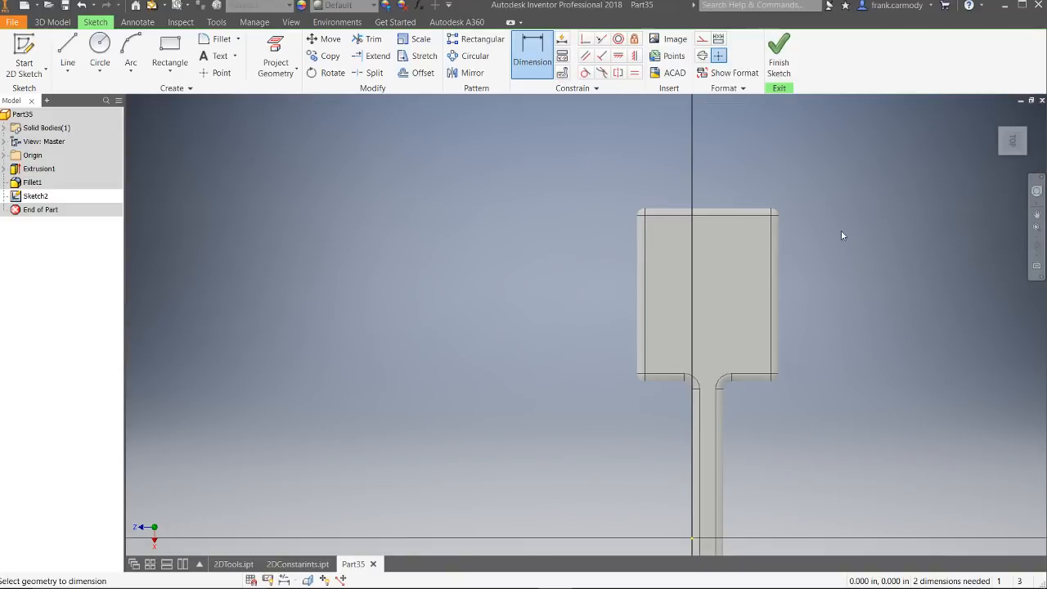
{"action": "scroll", "coordinate": [834, 249], "scroll_direction": "down", "scroll_amount": 5}
{"action": "scroll", "coordinate": [846, 221], "scroll_direction": "up", "scroll_amount": 4}
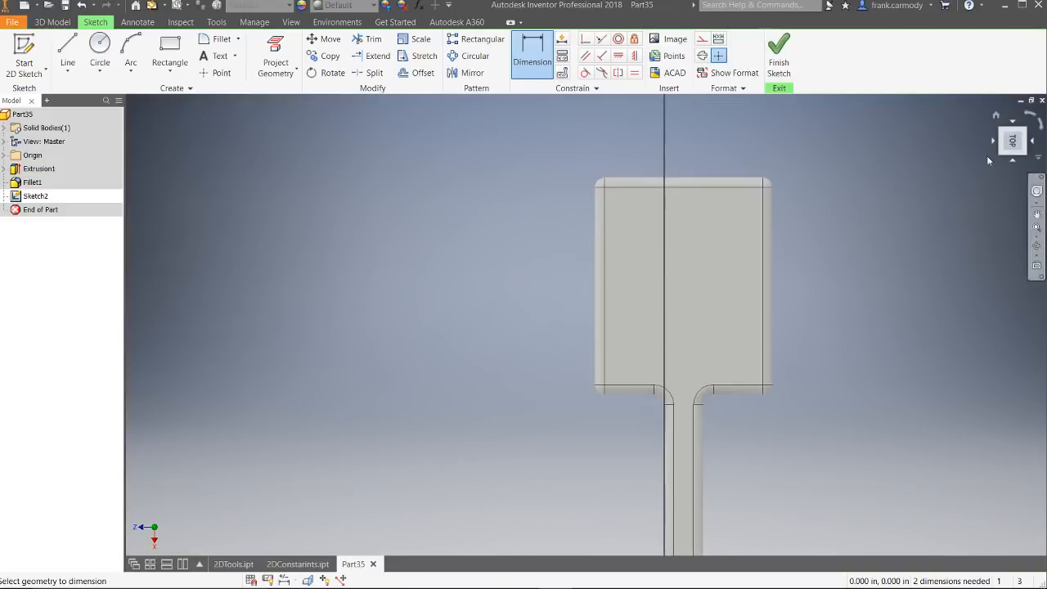
{"action": "middle_click_drag", "start_coordinate": [630, 192], "coordinate": [777, 294], "text": "shift"}
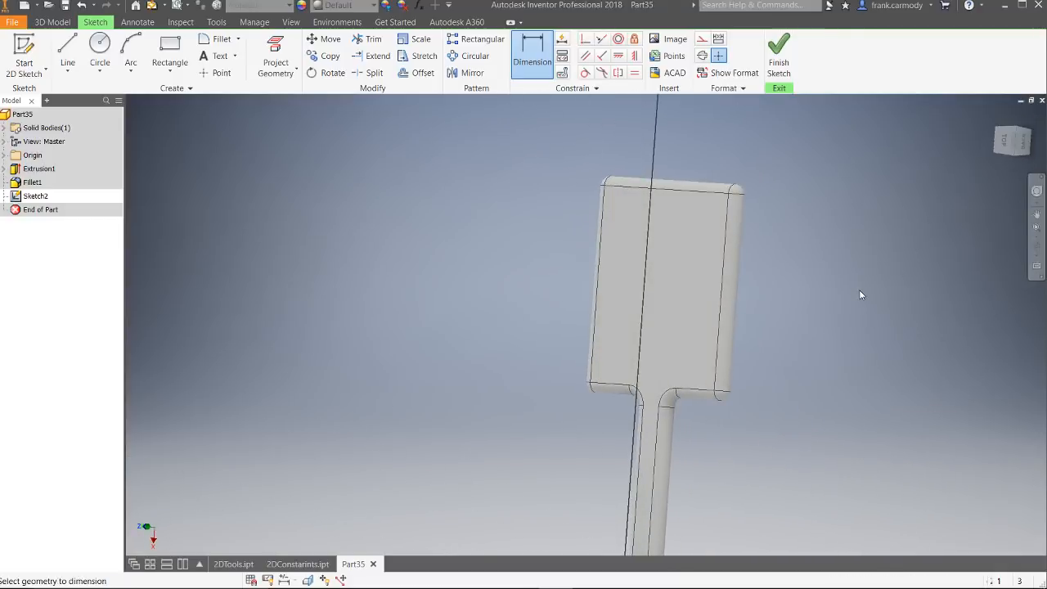
{"action": "key", "text": "Escape"}
Step: Try to edit the small circle's diameter dimension, and undo back to the undimensioned circle
{"action": "scroll", "coordinate": [614, 199], "scroll_direction": "up", "scroll_amount": 4}
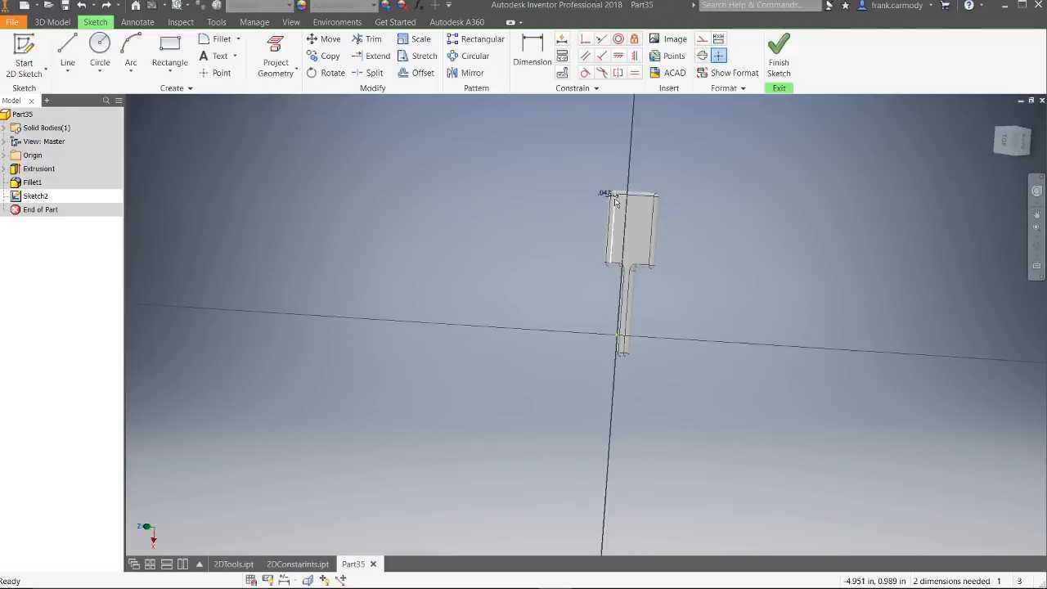
{"action": "scroll", "coordinate": [616, 202], "scroll_direction": "down", "scroll_amount": 5}
{"action": "scroll", "coordinate": [394, 171], "scroll_direction": "up", "scroll_amount": 2}
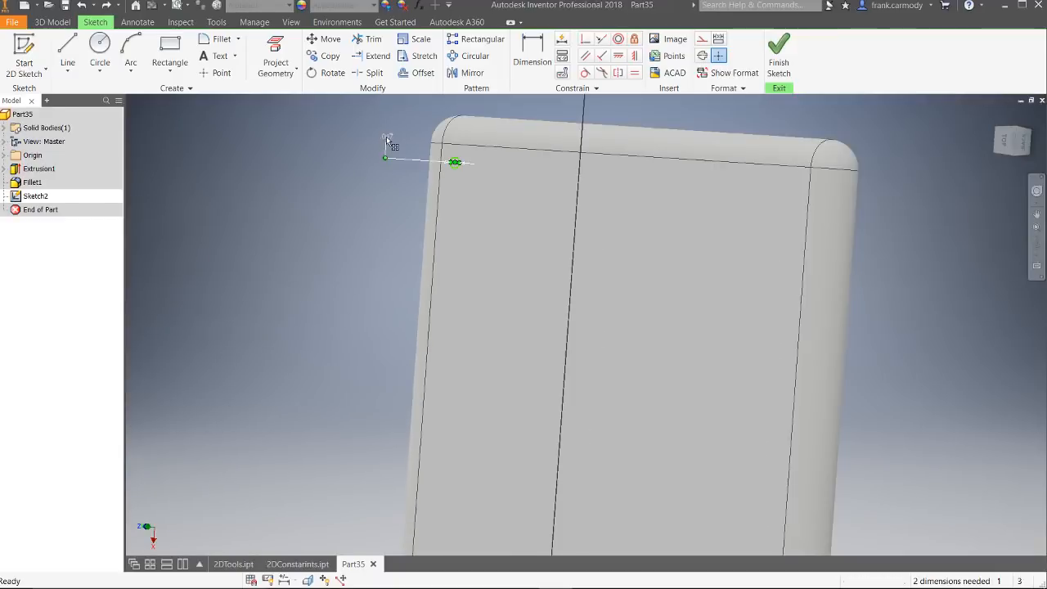
{"action": "left_click", "coordinate": [388, 141]}
{"action": "left_click", "coordinate": [368, 187]}
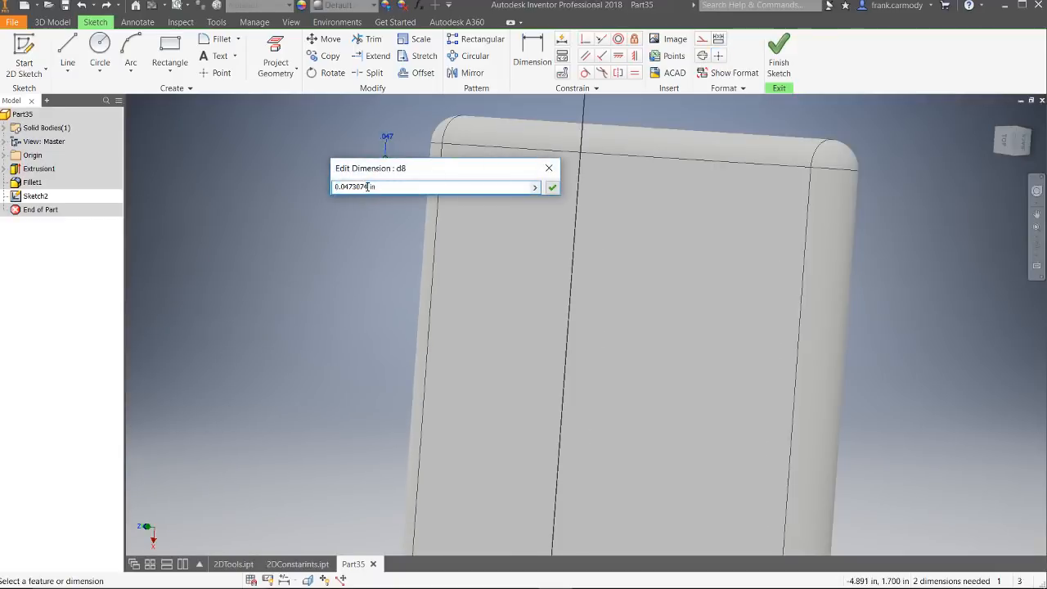
{"action": "left_click_drag", "start_coordinate": [367, 187], "coordinate": [343, 187]}
{"action": "key", "text": "Escape"}
{"action": "key", "text": "Escape"}
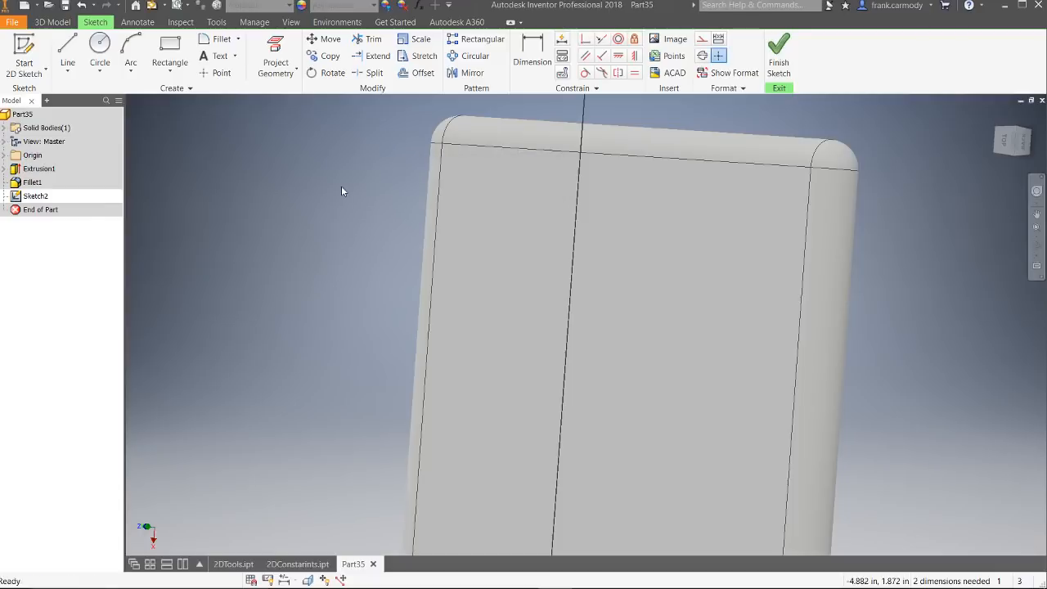
{"action": "key", "text": "ctrl+z"}
Step: Dimension the small circle's diameter at 0.1 in
{"action": "key", "text": "d"}
{"action": "left_click", "coordinate": [456, 163]}
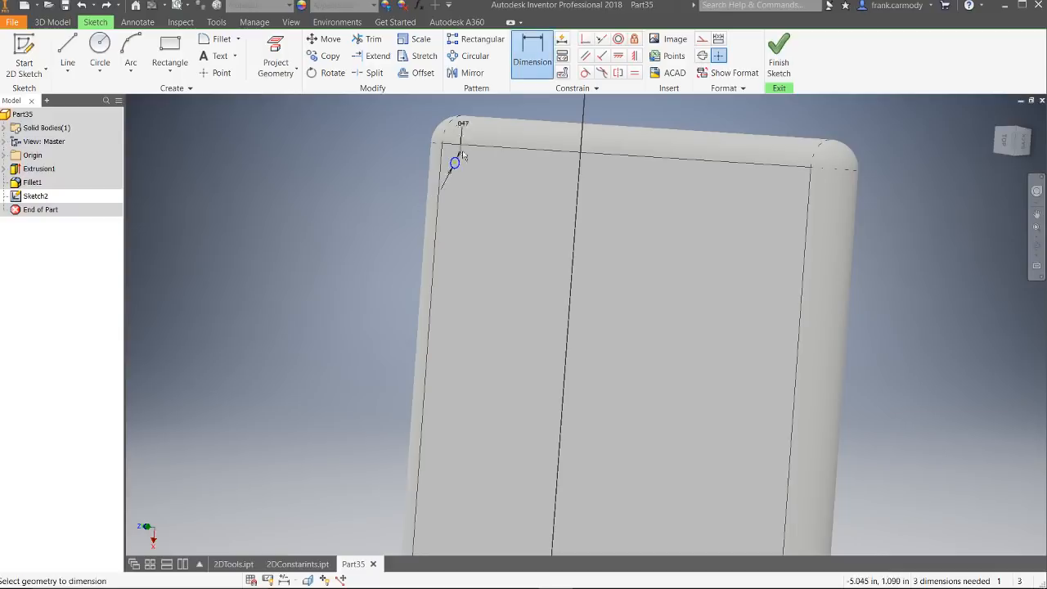
{"action": "left_click", "coordinate": [353, 164]}
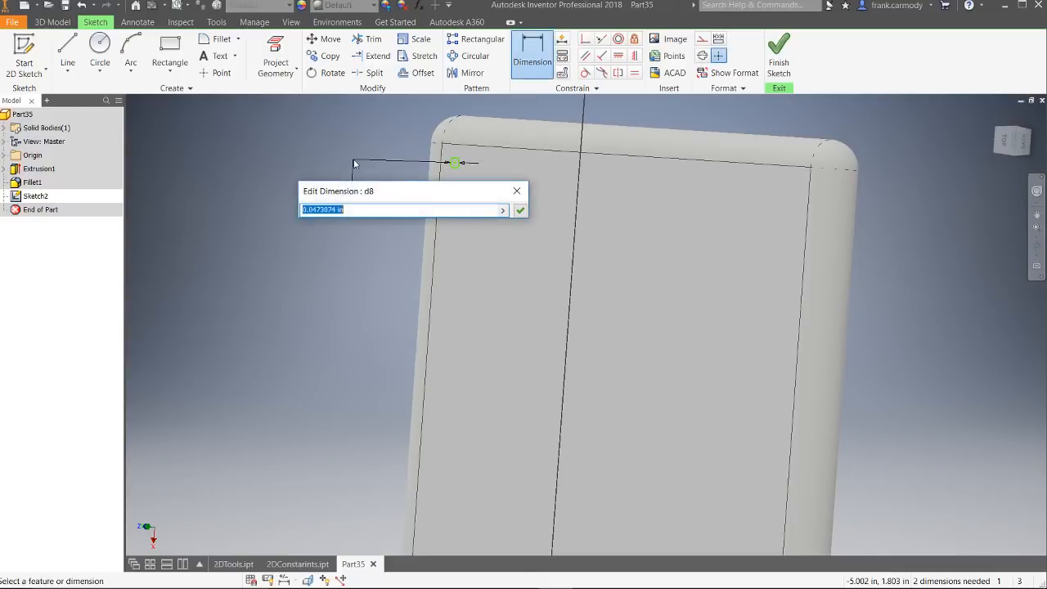
{"action": "left_click_drag", "start_coordinate": [336, 209], "coordinate": [310, 211]}
{"action": "type", "text": "1"}
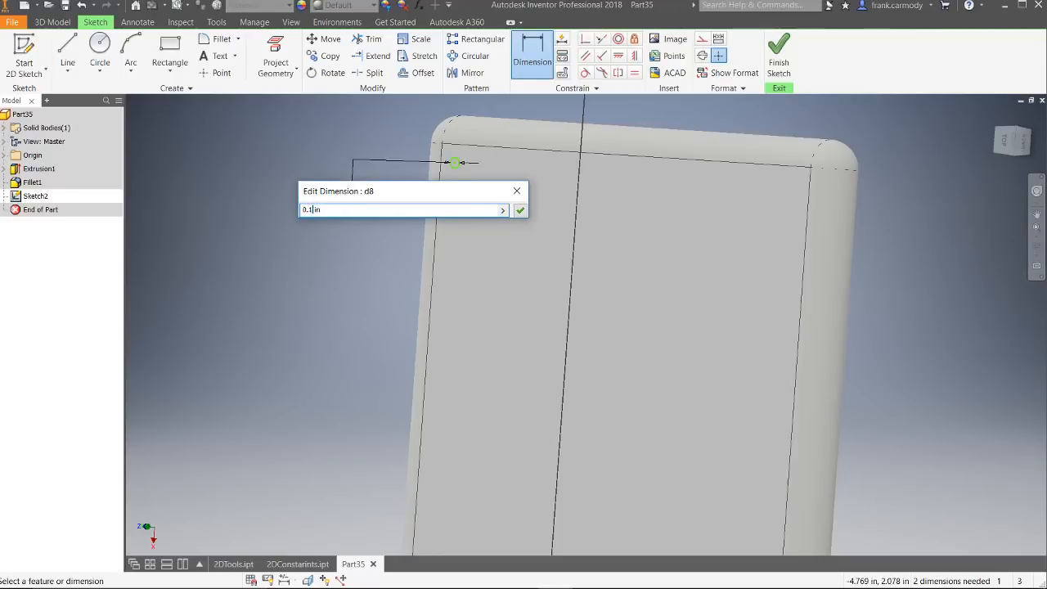
{"action": "left_click", "coordinate": [521, 210]}
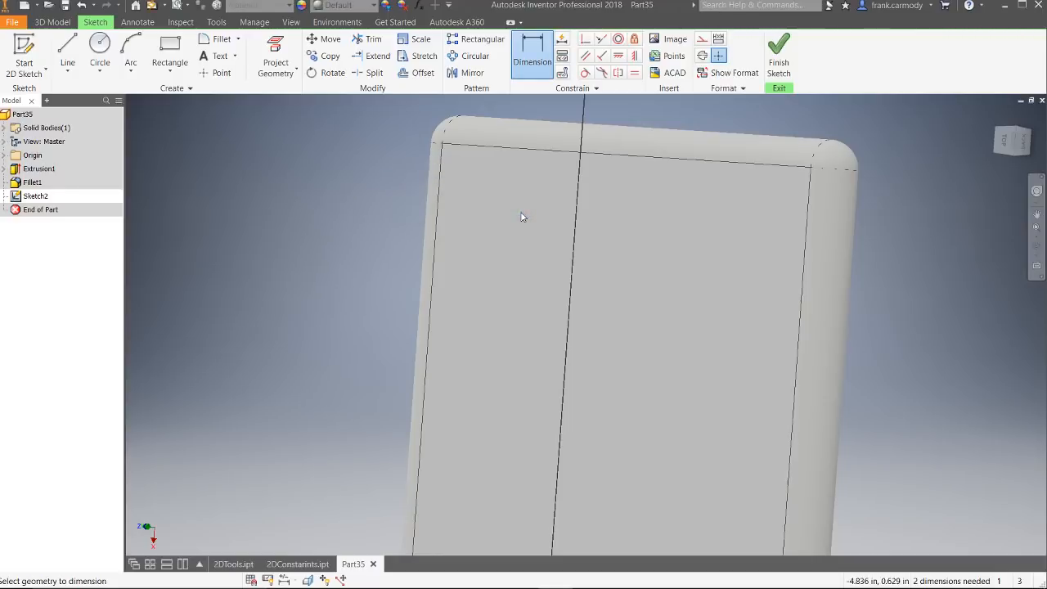
Step: Undo the last value change of the small circle's diameter dimension
{"action": "mouse_move", "coordinate": [1007, 140]}
{"action": "left_mouse_down"}
{"action": "mouse_move", "coordinate": [891, 159]}
{"action": "mouse_move", "coordinate": [1014, 143]}
{"action": "left_mouse_up"}
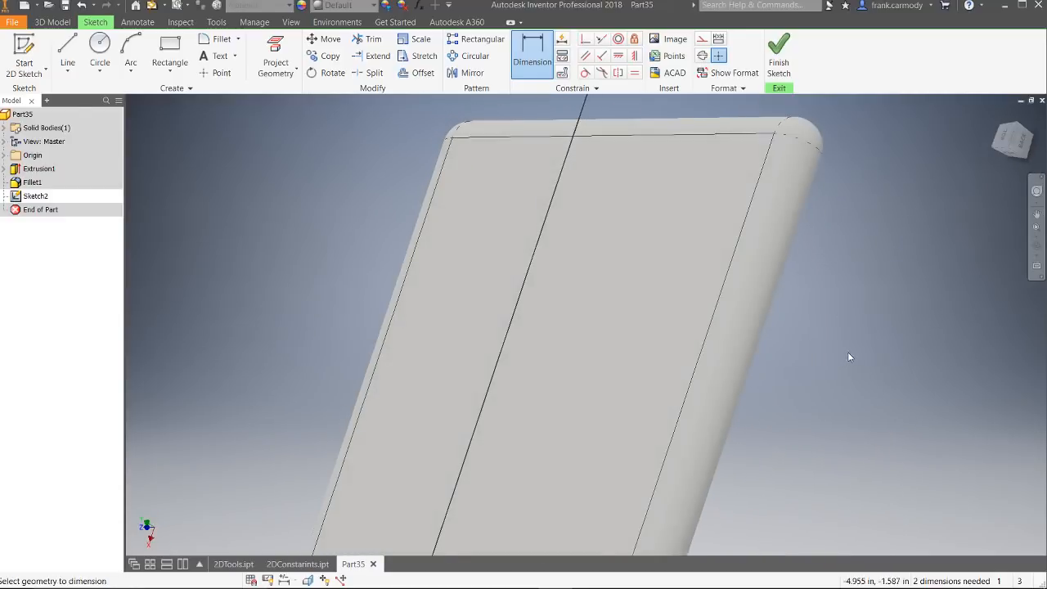
{"action": "scroll", "coordinate": [852, 355], "scroll_direction": "down", "scroll_amount": 2}
{"action": "scroll", "coordinate": [852, 355], "scroll_direction": "up", "scroll_amount": 2}
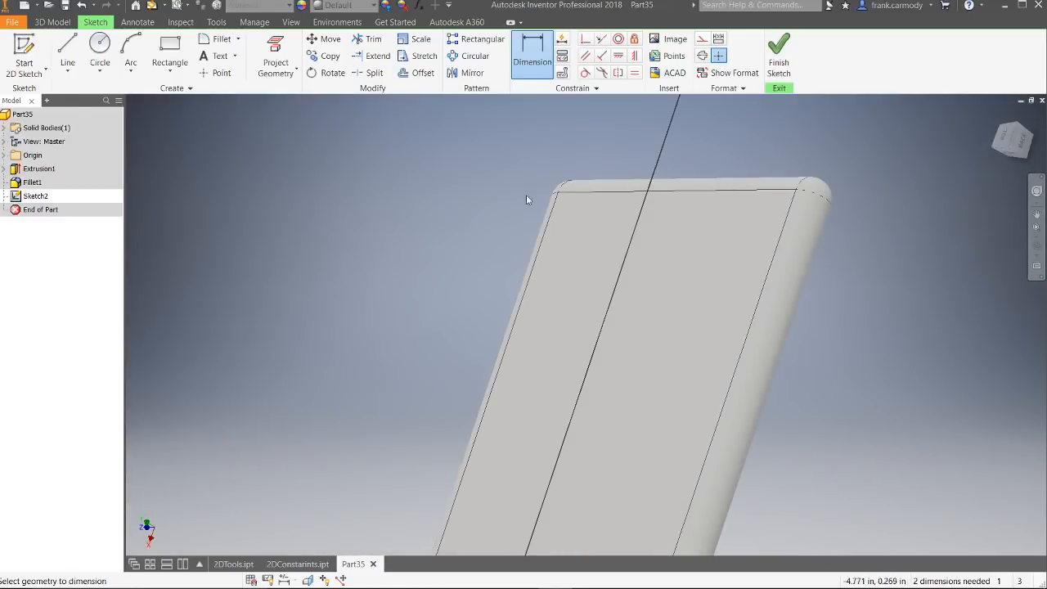
{"action": "key", "text": "ctrl+z"}
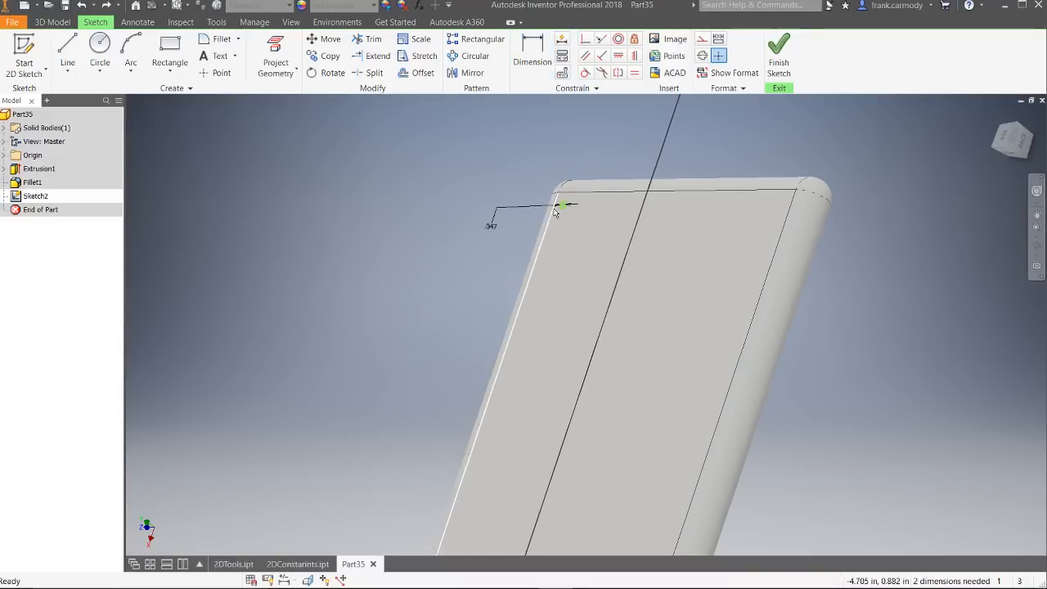
Step: Move the small circle closer to the top edge of the paddle's head
{"action": "scroll", "coordinate": [561, 211], "scroll_direction": "up", "scroll_amount": 3}
{"action": "scroll", "coordinate": [560, 227], "scroll_direction": "down", "scroll_amount": 5}
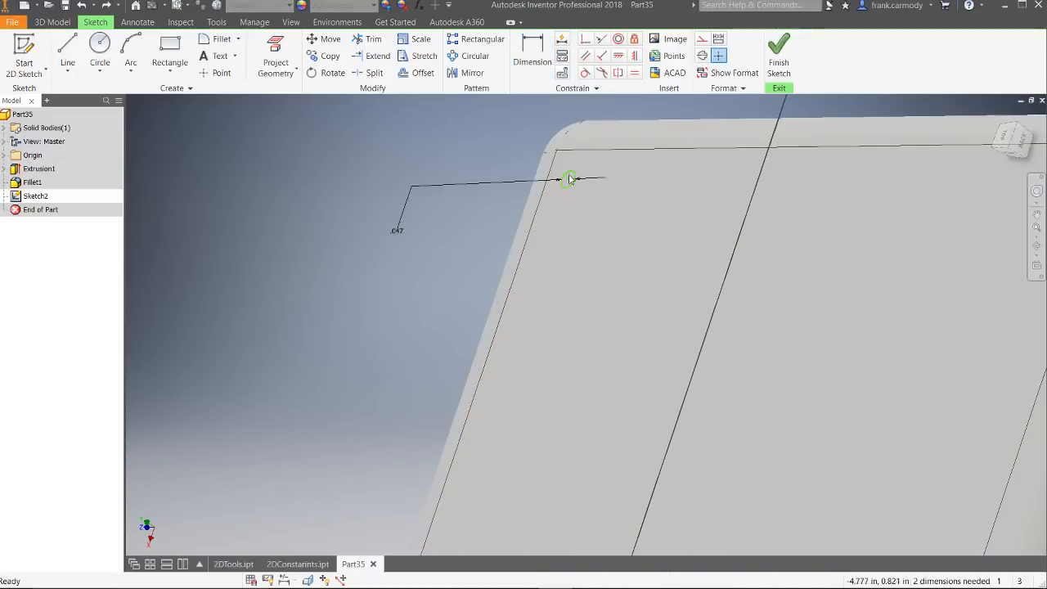
{"action": "left_click_drag", "start_coordinate": [568, 178], "coordinate": [567, 166]}
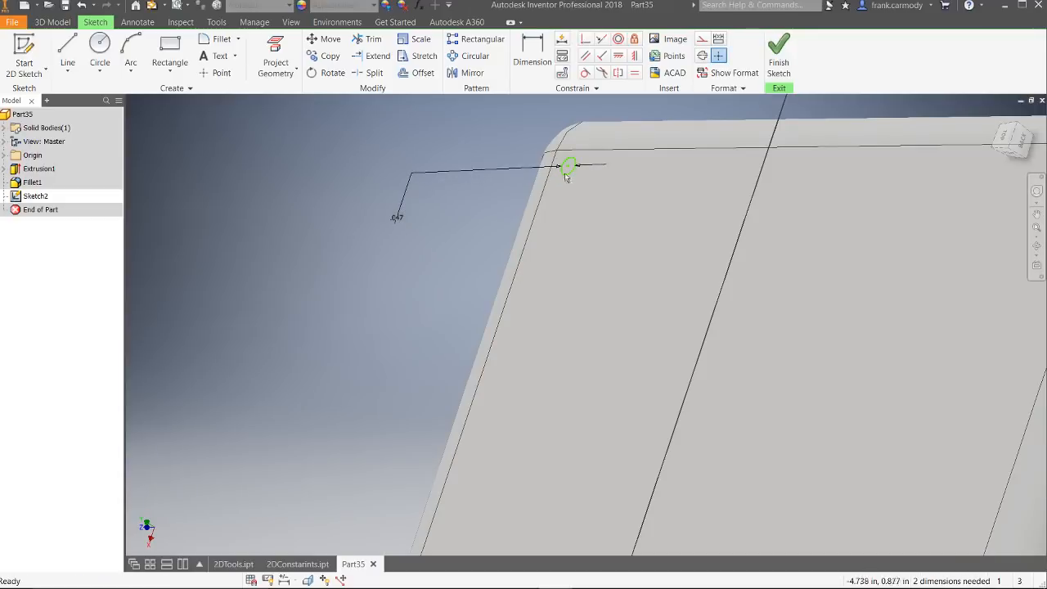
Step: Project the paddle head's top edge and left edge into the sketch on the top face
{"action": "left_click", "coordinate": [1006, 139]}
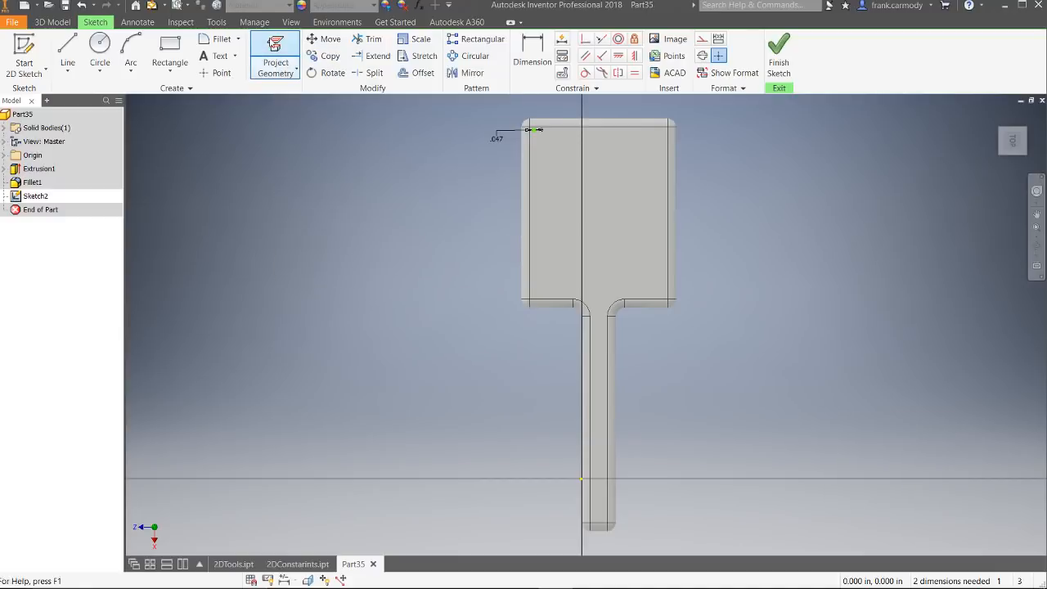
{"action": "left_click", "coordinate": [275, 57]}
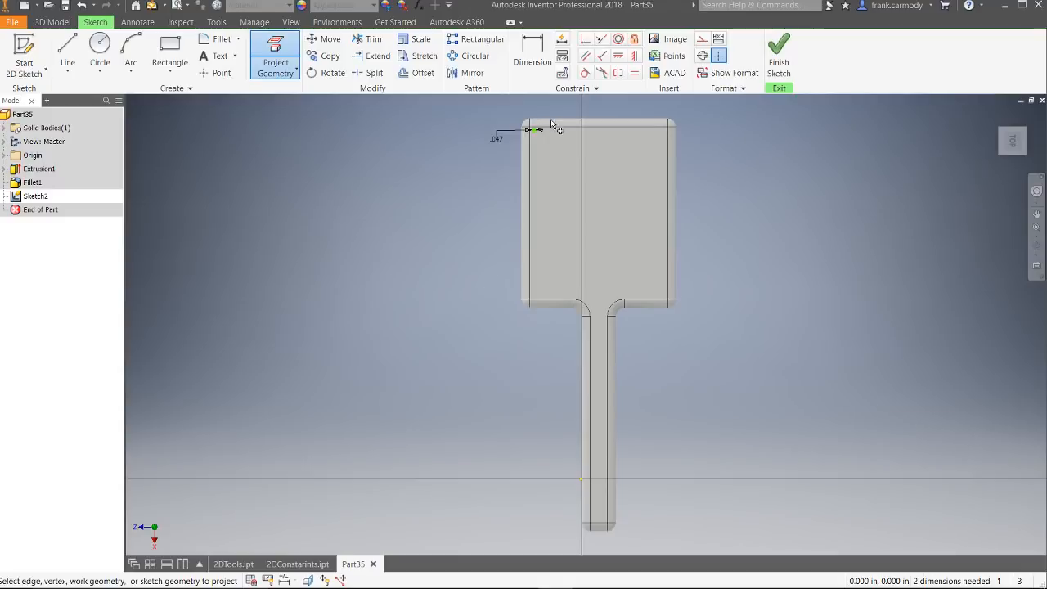
{"action": "left_click", "coordinate": [554, 124]}
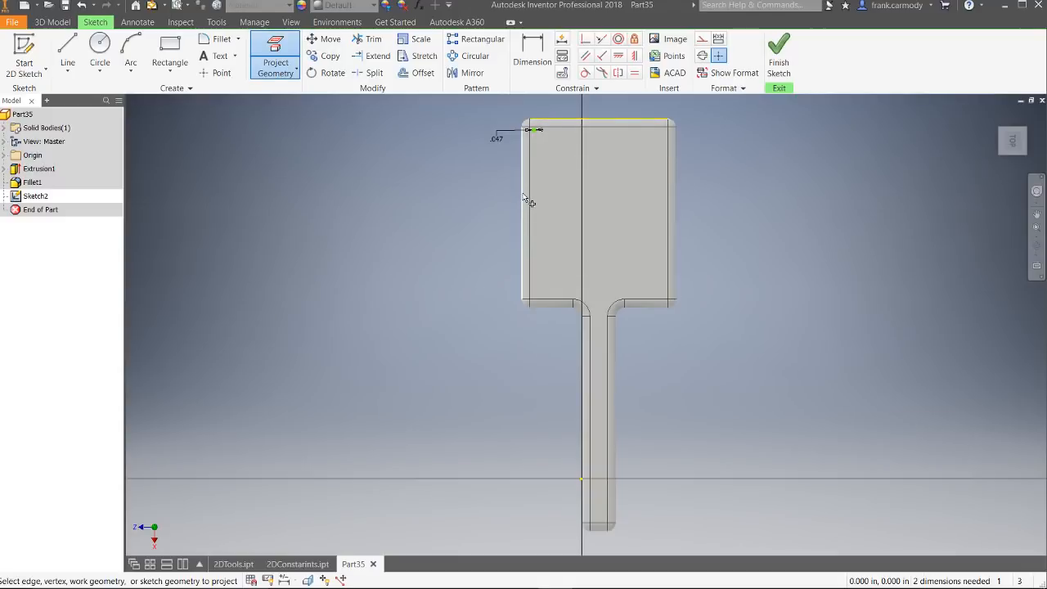
{"action": "left_click", "coordinate": [523, 200]}
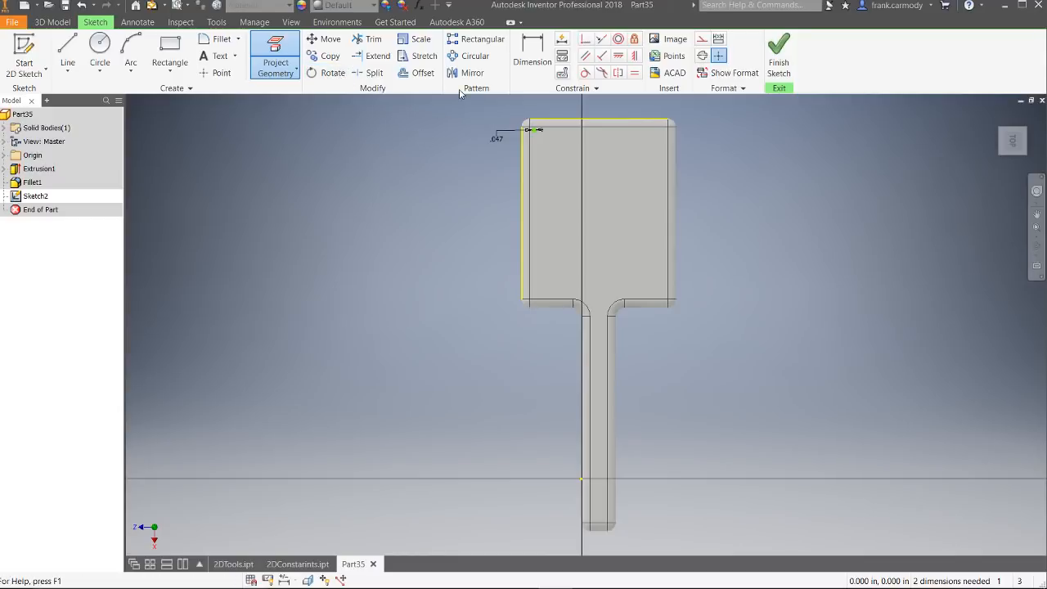
Step: Start a rectangular pattern of the small circle, with its first direction along the projected top edge, flipped to run across the head
{"action": "left_click", "coordinate": [463, 40]}
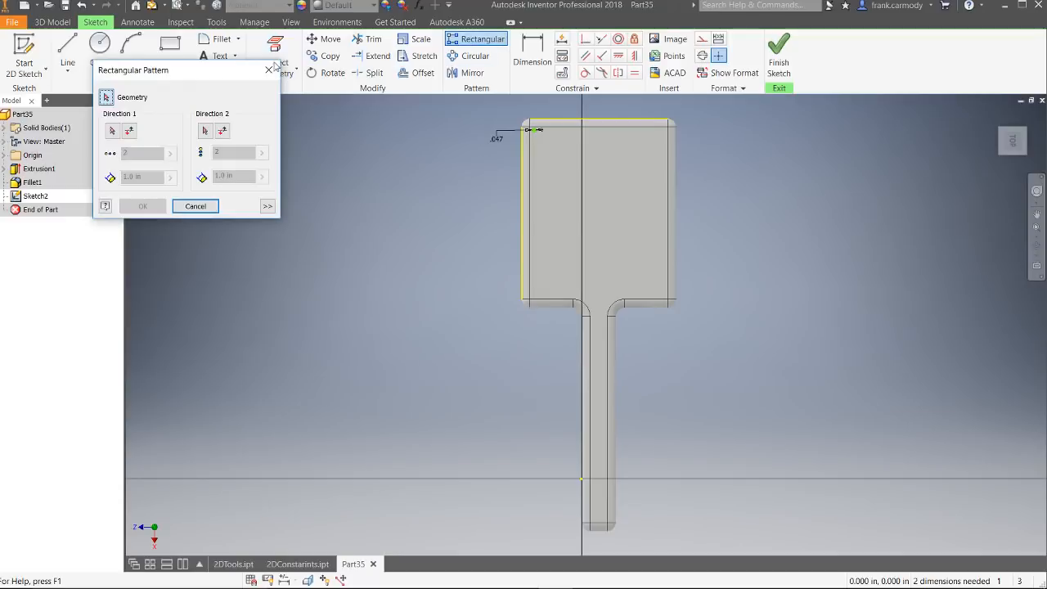
{"action": "left_click_drag", "start_coordinate": [194, 72], "coordinate": [306, 124]}
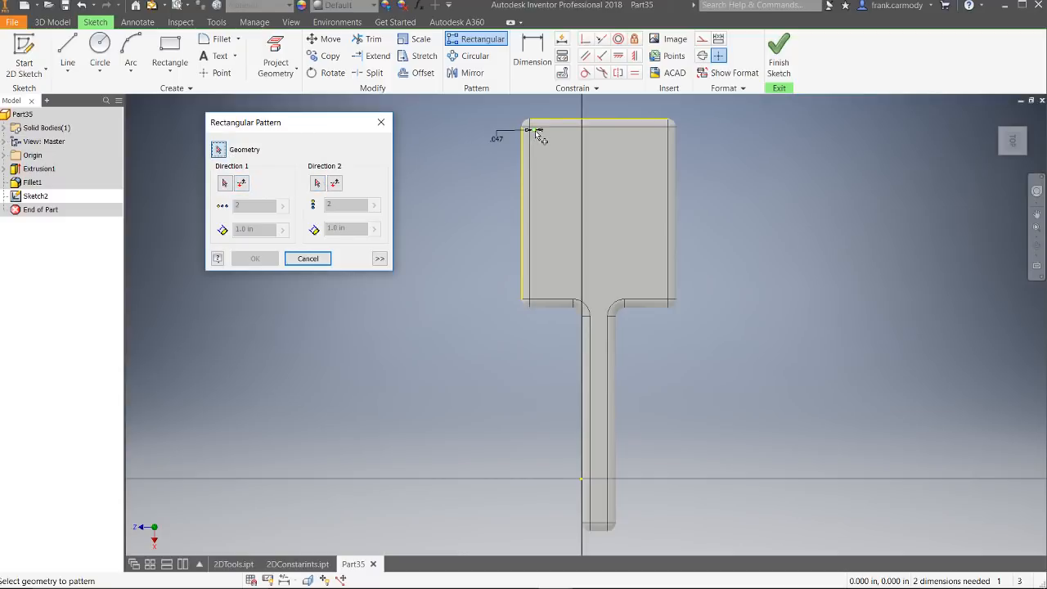
{"action": "scroll", "coordinate": [539, 134], "scroll_direction": "down", "scroll_amount": 6}
{"action": "scroll", "coordinate": [540, 137], "scroll_direction": "up", "scroll_amount": 6}
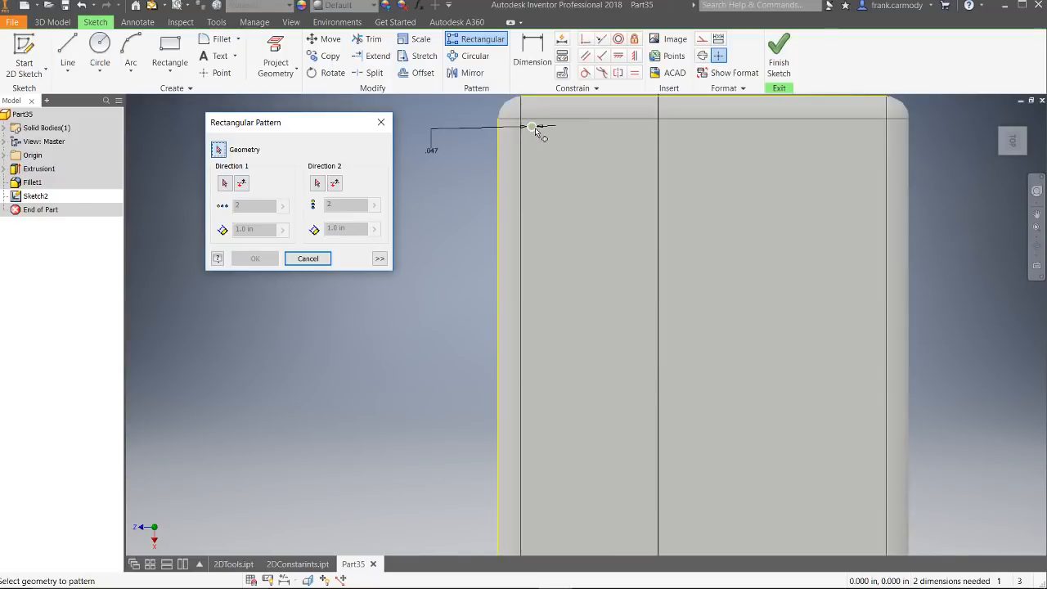
{"action": "left_click", "coordinate": [534, 128]}
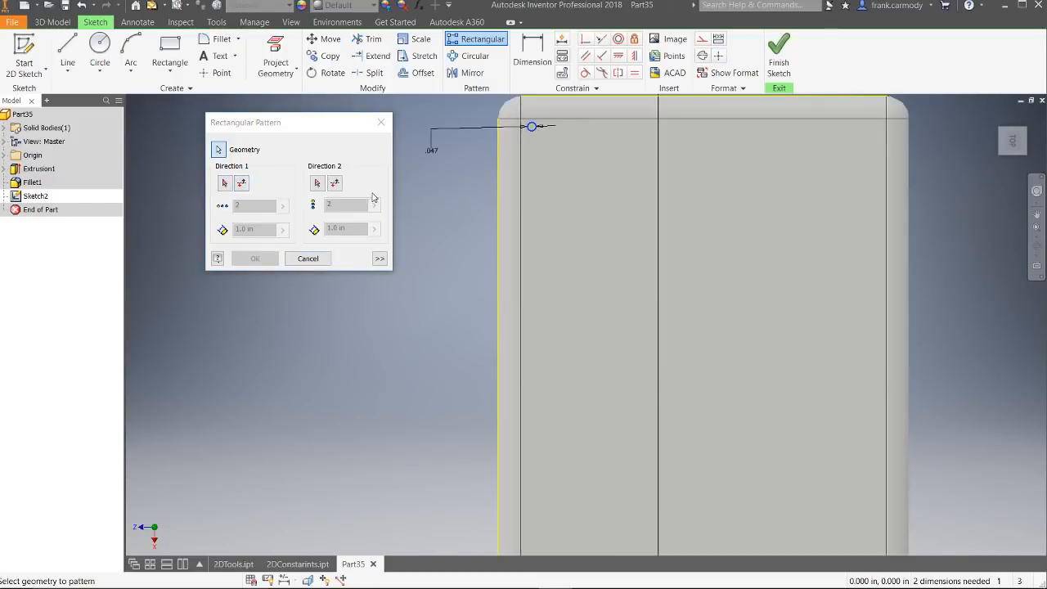
{"action": "left_click", "coordinate": [225, 184]}
{"action": "left_click", "coordinate": [589, 99]}
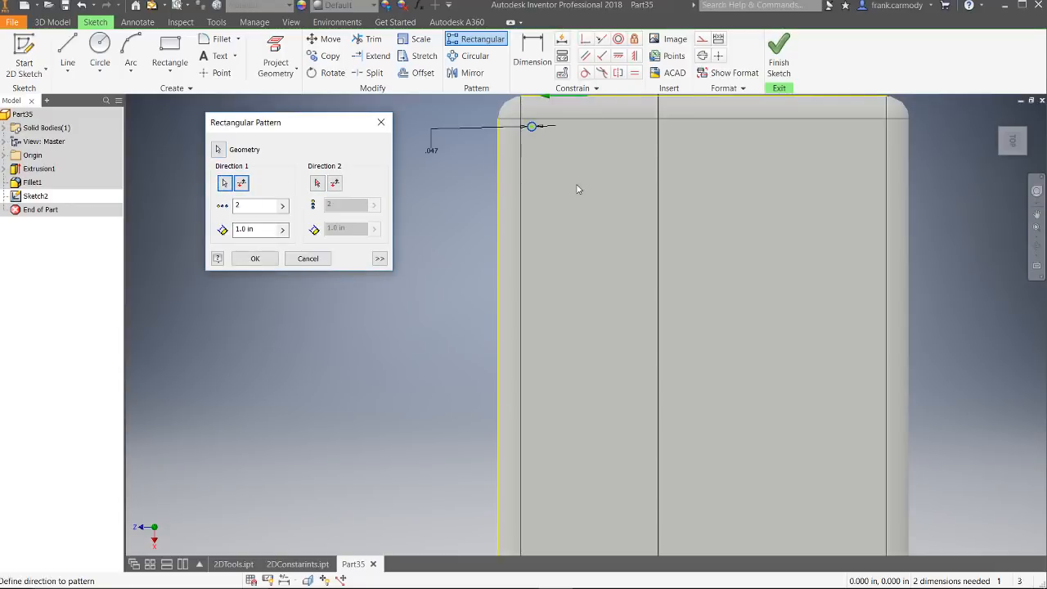
{"action": "scroll", "coordinate": [652, 174], "scroll_direction": "down", "scroll_amount": 4}
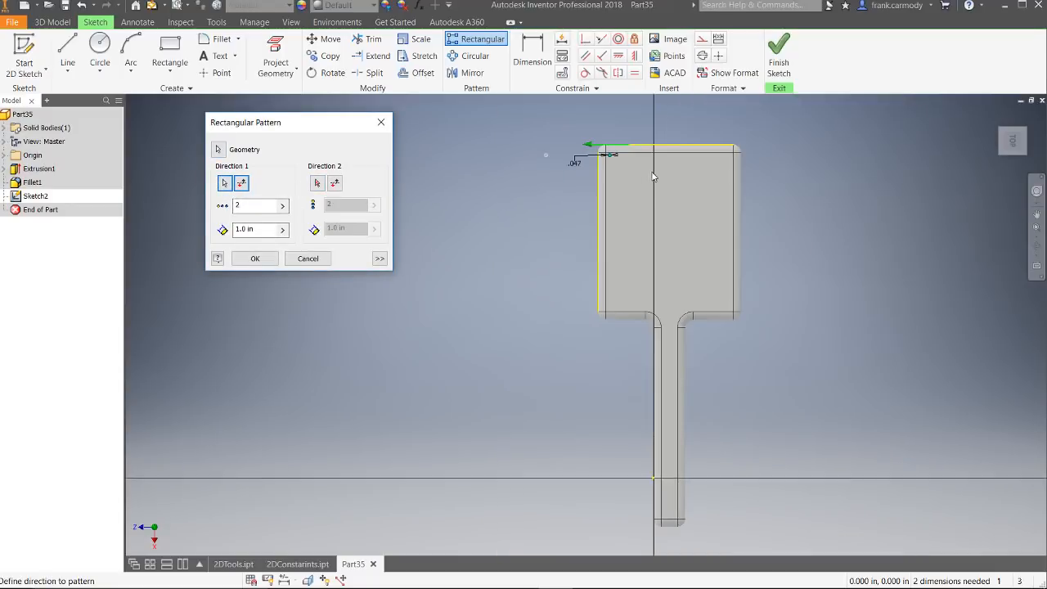
{"action": "scroll", "coordinate": [589, 168], "scroll_direction": "up", "scroll_amount": 2}
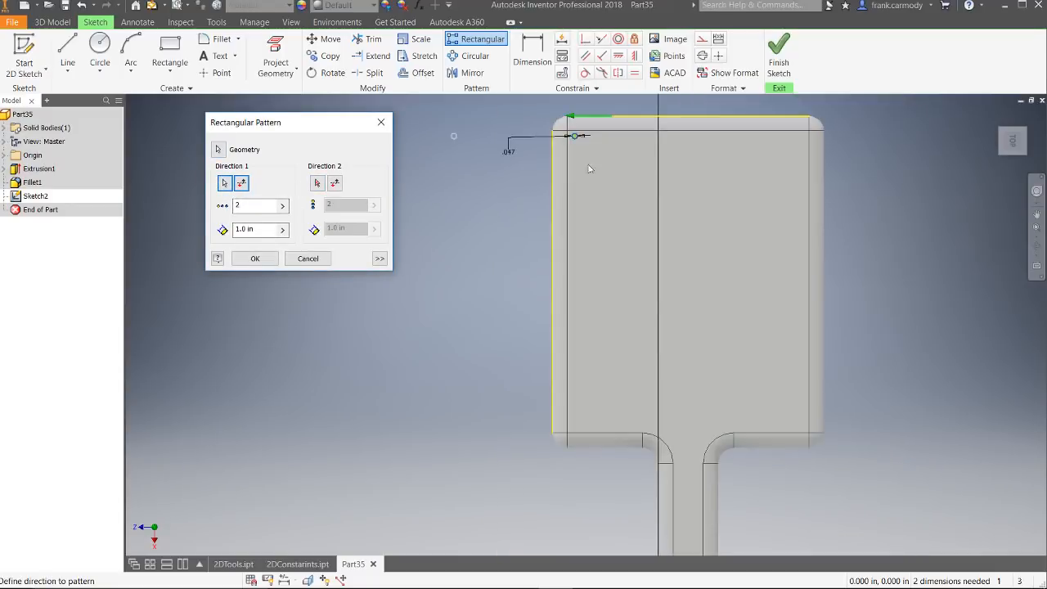
{"action": "left_click", "coordinate": [245, 188]}
Step: Set the pattern's first direction to 20 circles spaced 0.1 in apart
{"action": "double_click", "coordinate": [239, 206]}
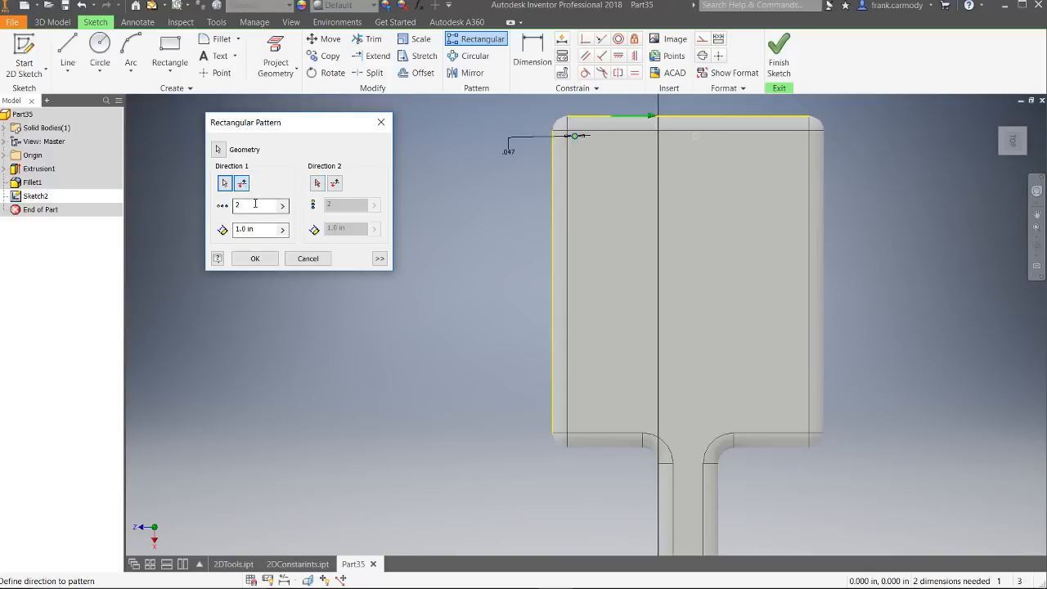
{"action": "key", "text": "Tab"}
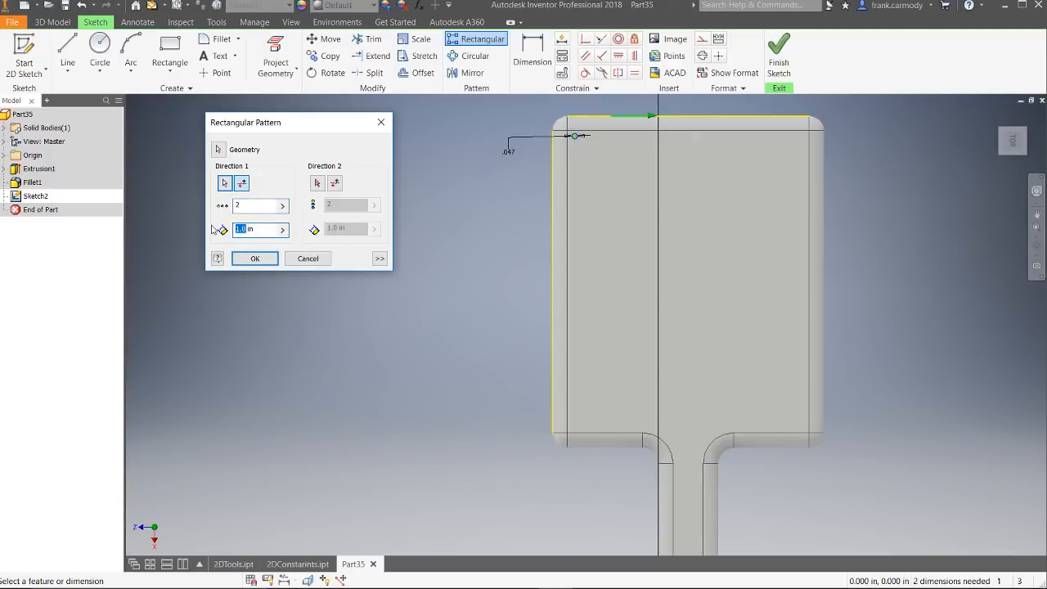
{"action": "type", "text": ".2"}
{"action": "key", "text": "BackSpace"}
{"action": "key", "text": "BackSpace"}
{"action": "type", "text": ".1"}
{"action": "type", "text": "20"}
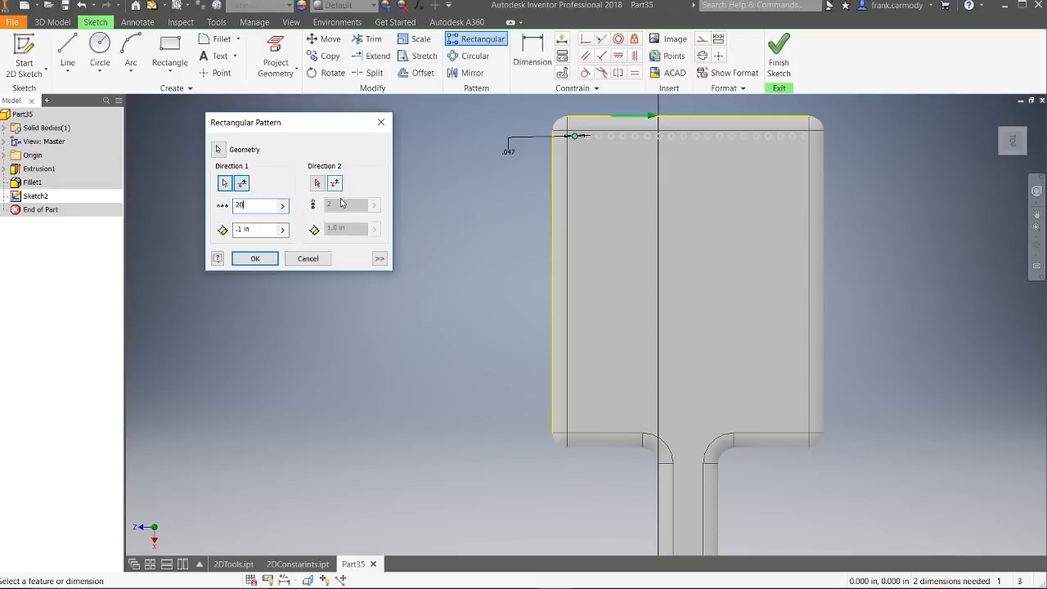
Step: Run the pattern's second direction down the projected left edge with 25 rows spaced 0.1 in, and create the pattern
{"action": "left_click", "coordinate": [317, 183]}
{"action": "left_click", "coordinate": [552, 196]}
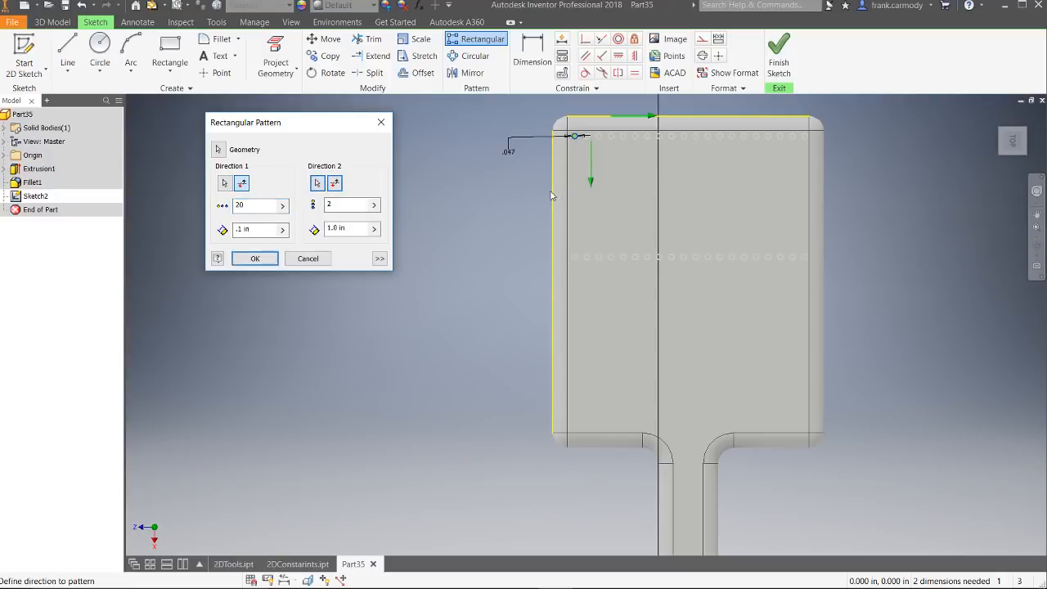
{"action": "double_click", "coordinate": [334, 228]}
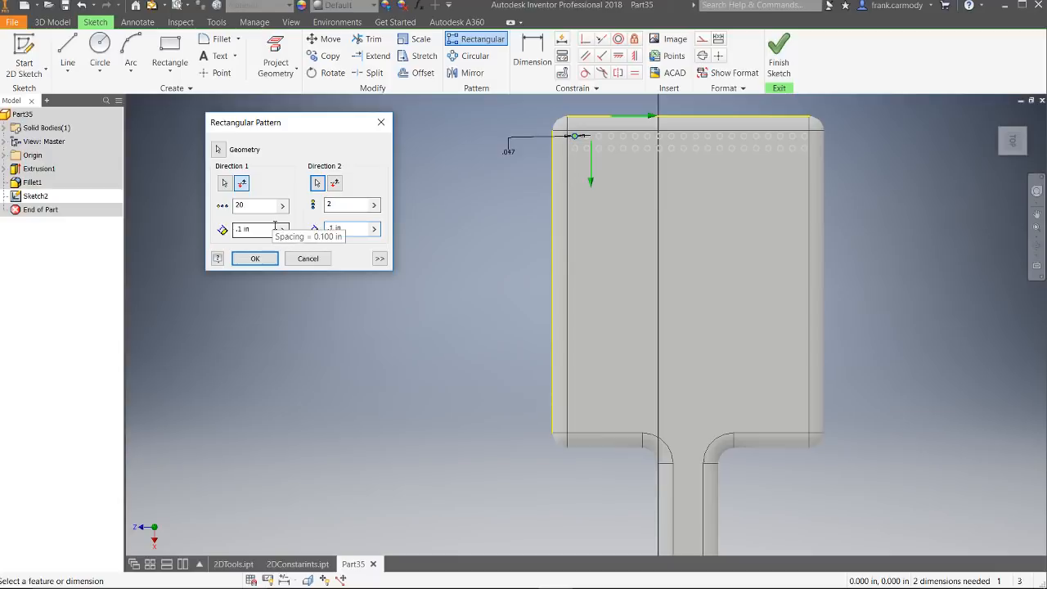
{"action": "double_click", "coordinate": [348, 204]}
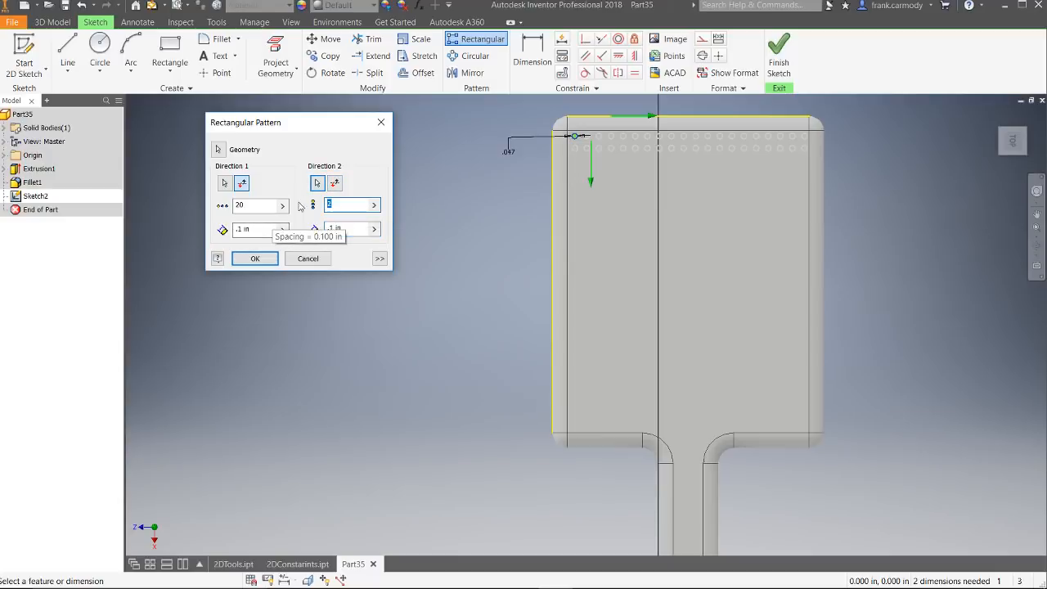
{"action": "type", "text": "5"}
{"action": "left_click", "coordinate": [259, 259]}
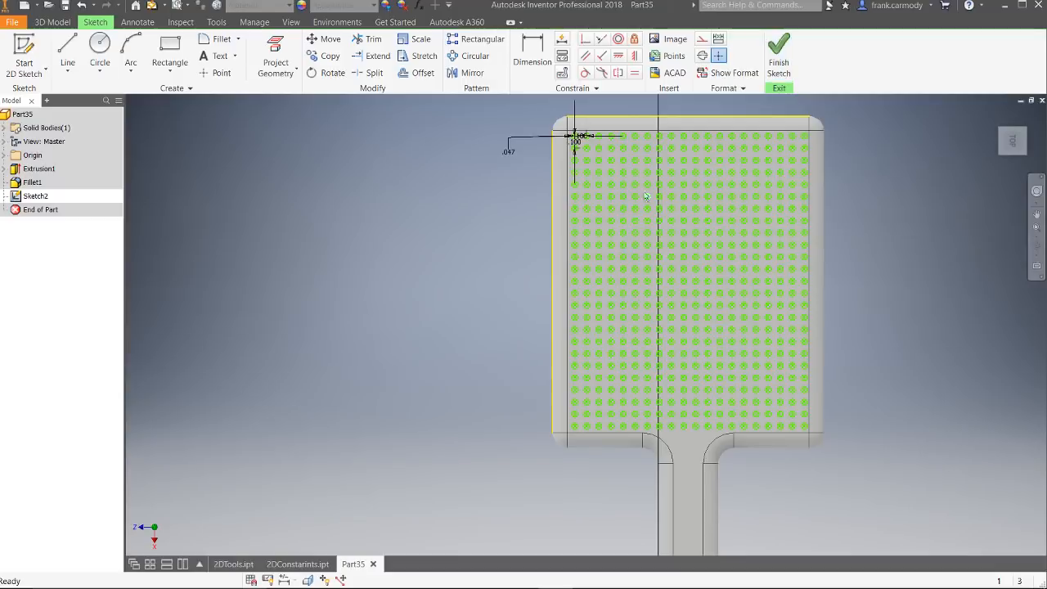
Step: Suppress a four-by-four block of patterned circles at the left edge of the head, above mid-height
{"action": "right_click", "coordinate": [577, 141]}
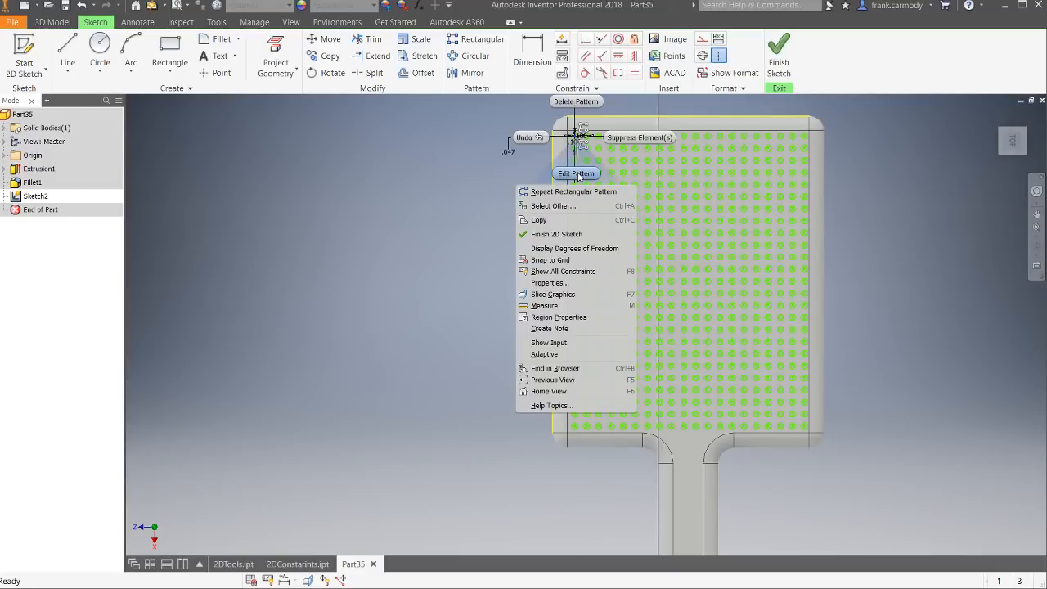
{"action": "left_click", "coordinate": [1032, 198]}
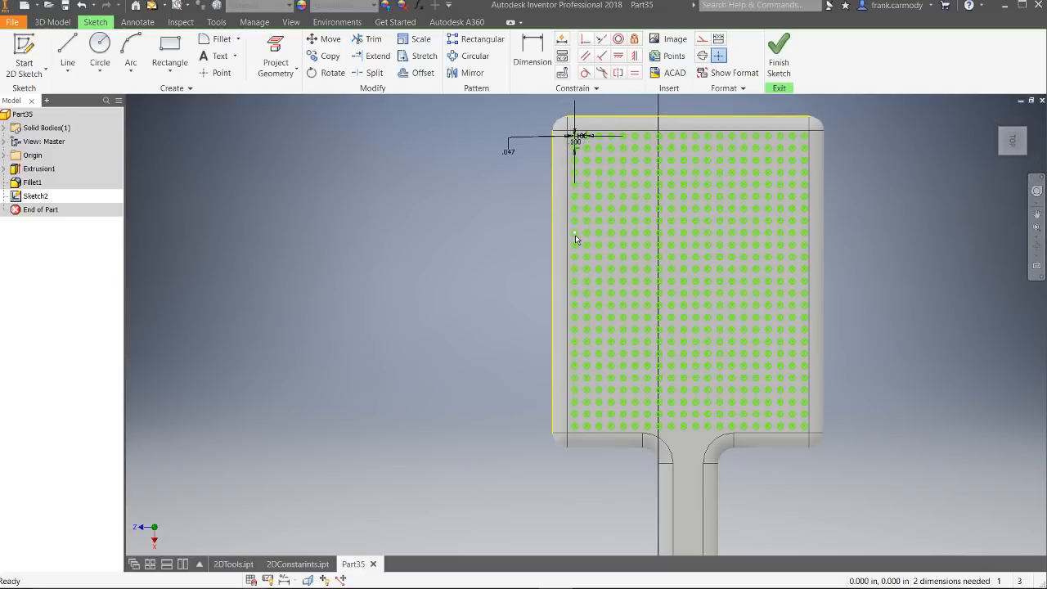
{"action": "left_click_drag", "start_coordinate": [503, 218], "coordinate": [618, 264]}
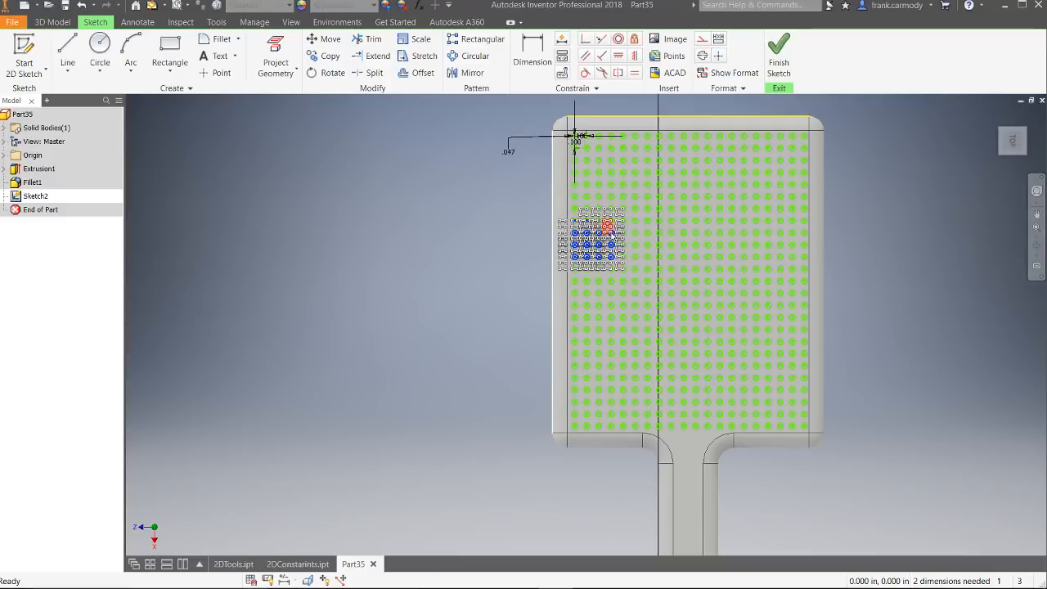
{"action": "right_click", "coordinate": [610, 234]}
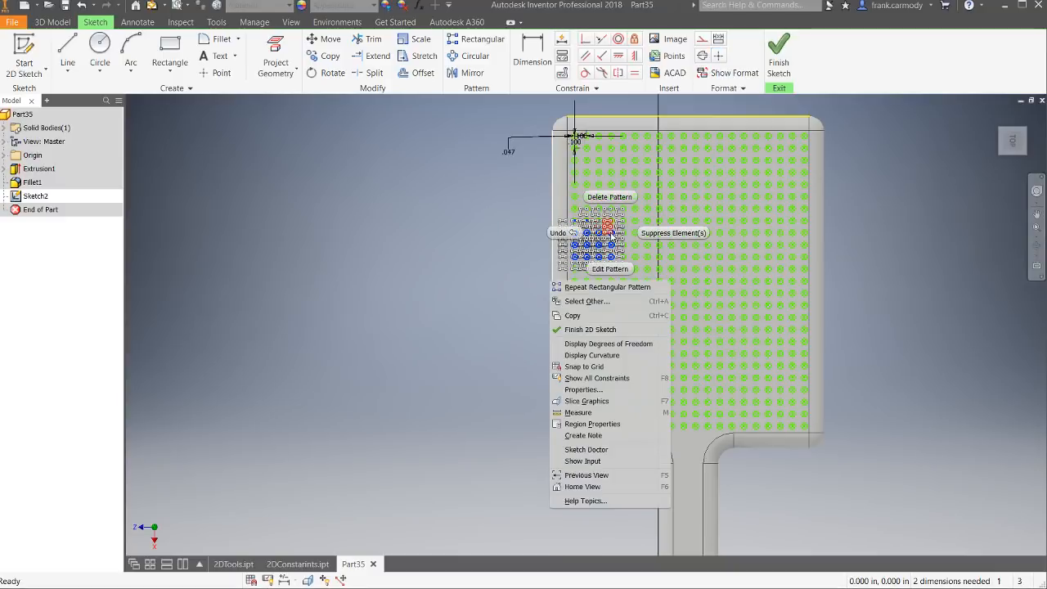
{"action": "left_click", "coordinate": [671, 235]}
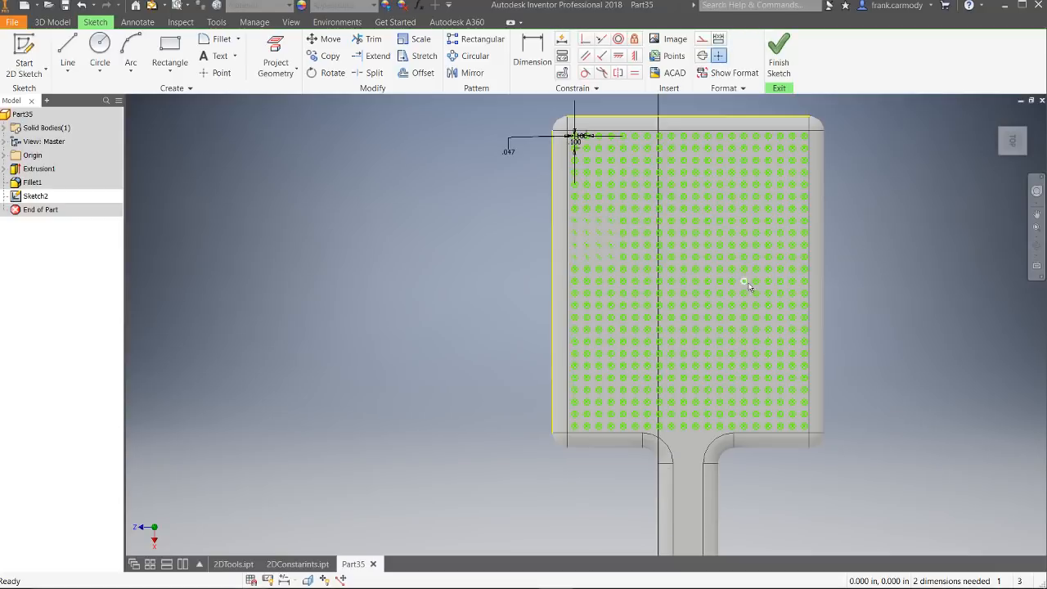
Step: Suppress the matching four-by-four block of patterned circles at the right edge of the head
{"action": "left_click_drag", "start_coordinate": [836, 217], "coordinate": [756, 260]}
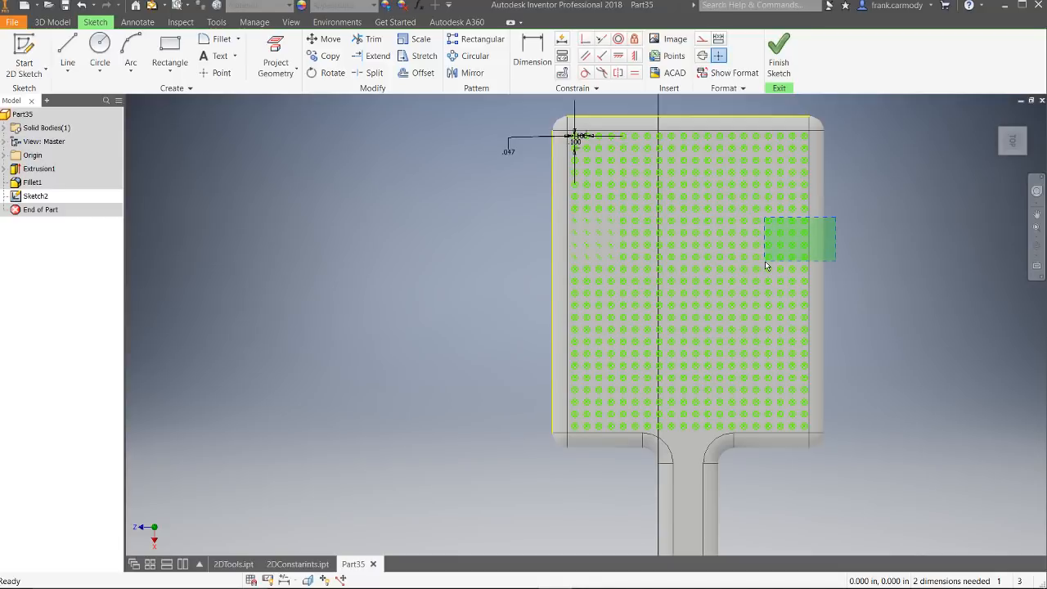
{"action": "left_click_drag", "start_coordinate": [766, 263], "coordinate": [766, 262]}
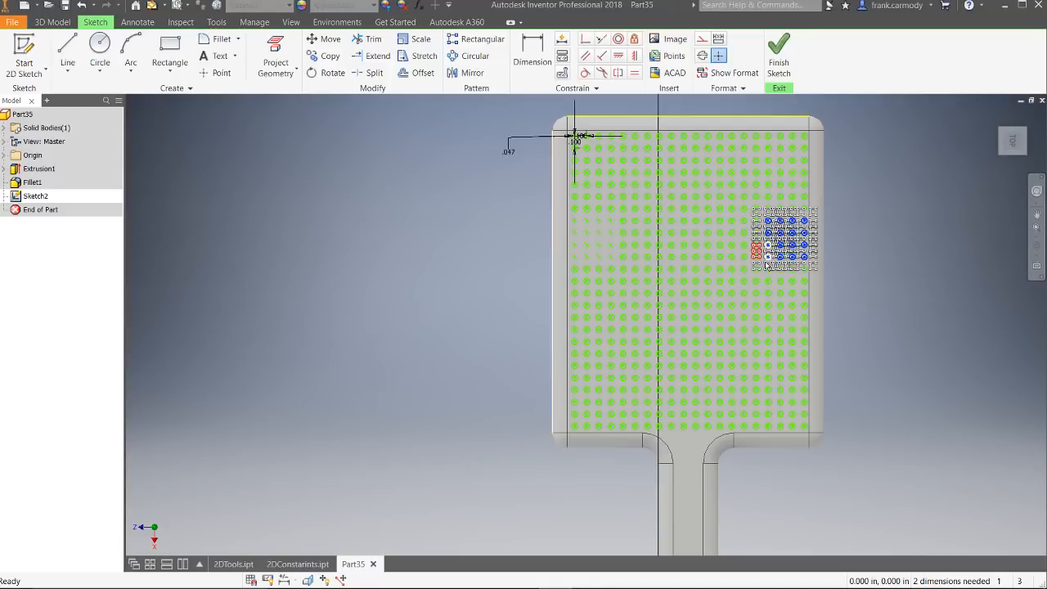
{"action": "right_click", "coordinate": [803, 237]}
{"action": "left_click", "coordinate": [853, 240]}
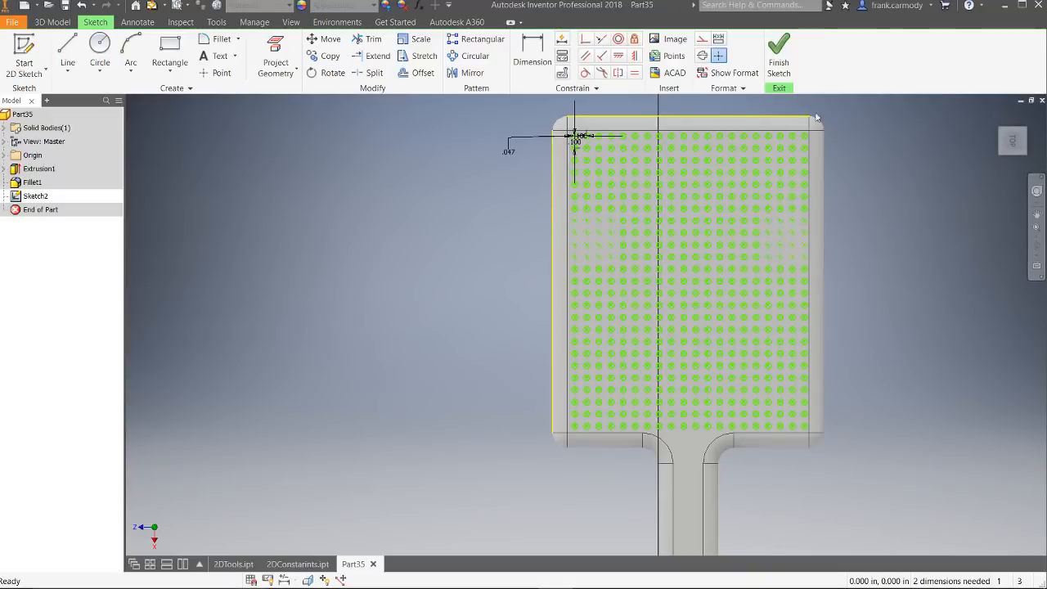
Step: Finish the sketch and extrude all the remaining patterned circles 0.75 in outward from the head as bristles
{"action": "left_click", "coordinate": [780, 62]}
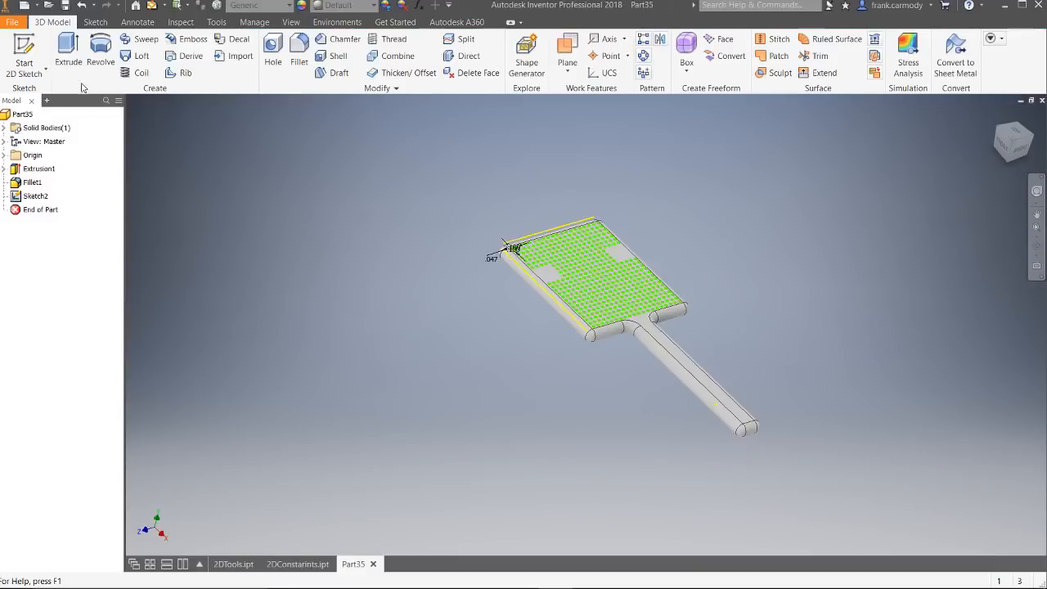
{"action": "left_click", "coordinate": [74, 51]}
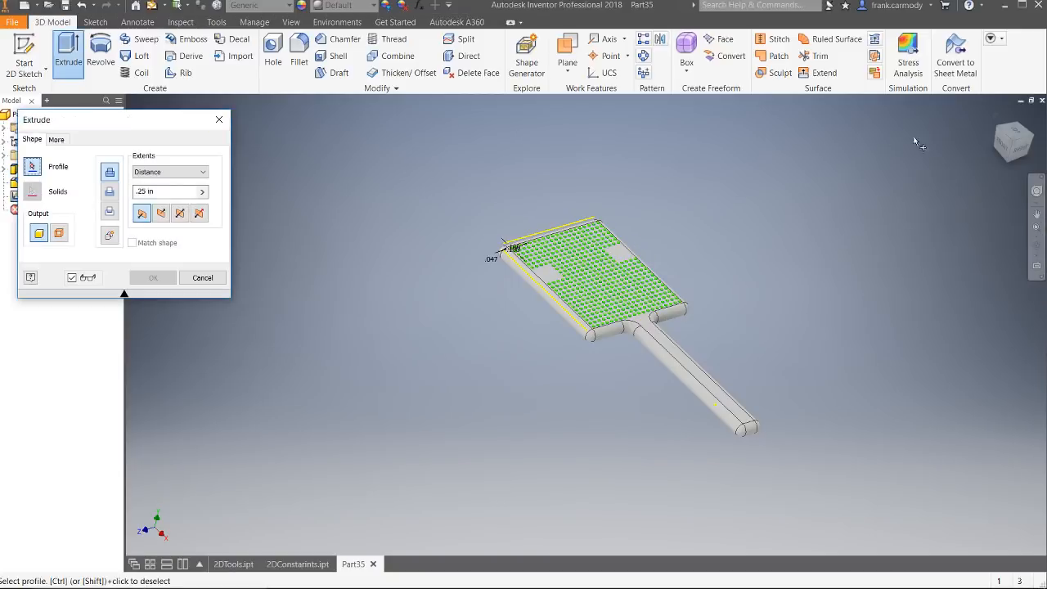
{"action": "left_click", "coordinate": [1016, 133]}
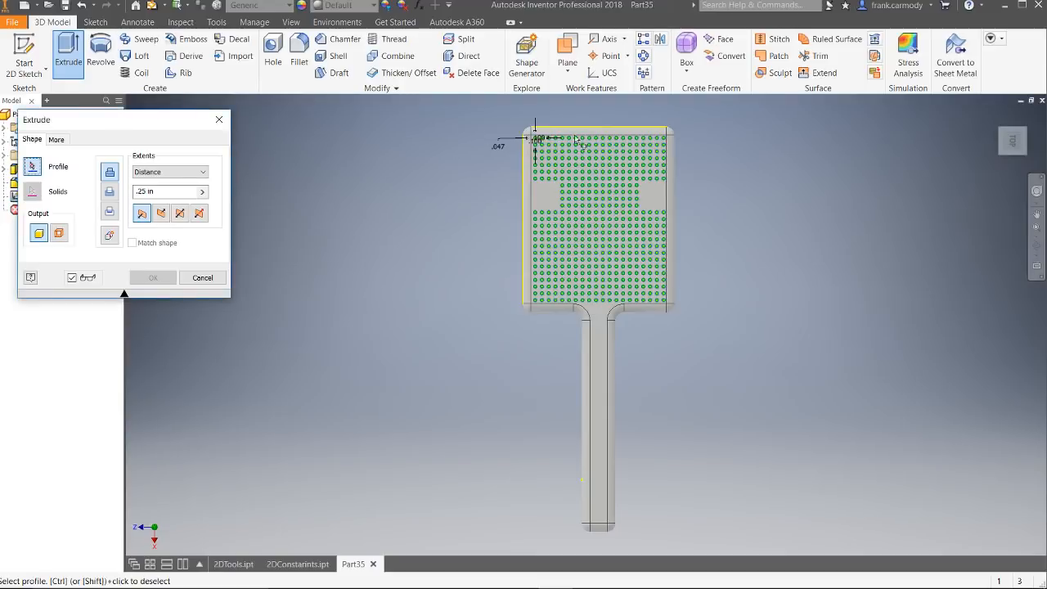
{"action": "mouse_move", "coordinate": [503, 117]}
{"action": "left_mouse_down"}
{"action": "mouse_move", "coordinate": [632, 197]}
{"action": "mouse_move", "coordinate": [726, 321]}
{"action": "left_mouse_up"}
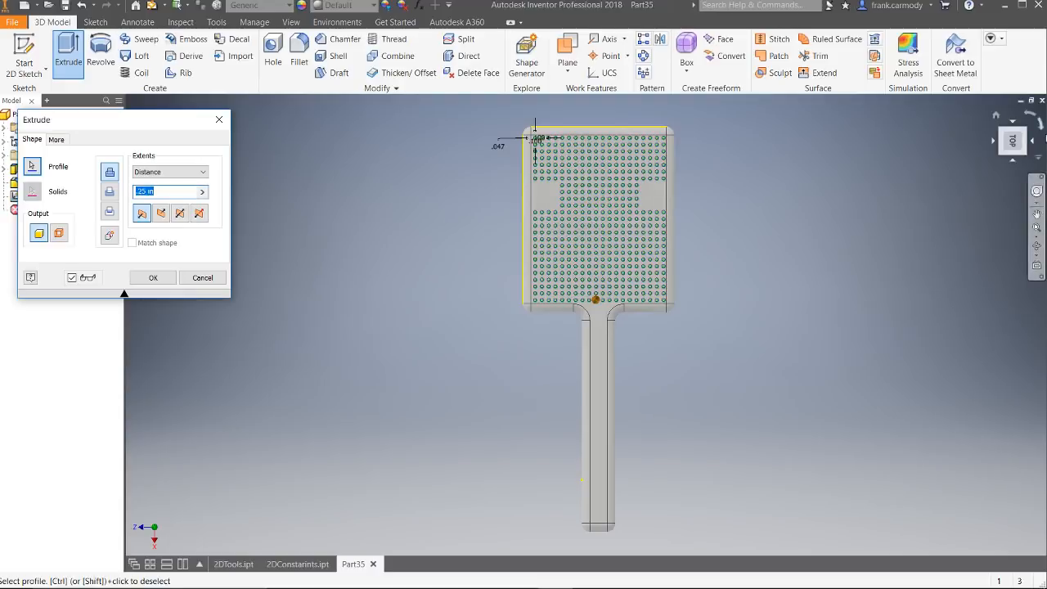
{"action": "left_click_drag", "start_coordinate": [1013, 149], "coordinate": [900, 173]}
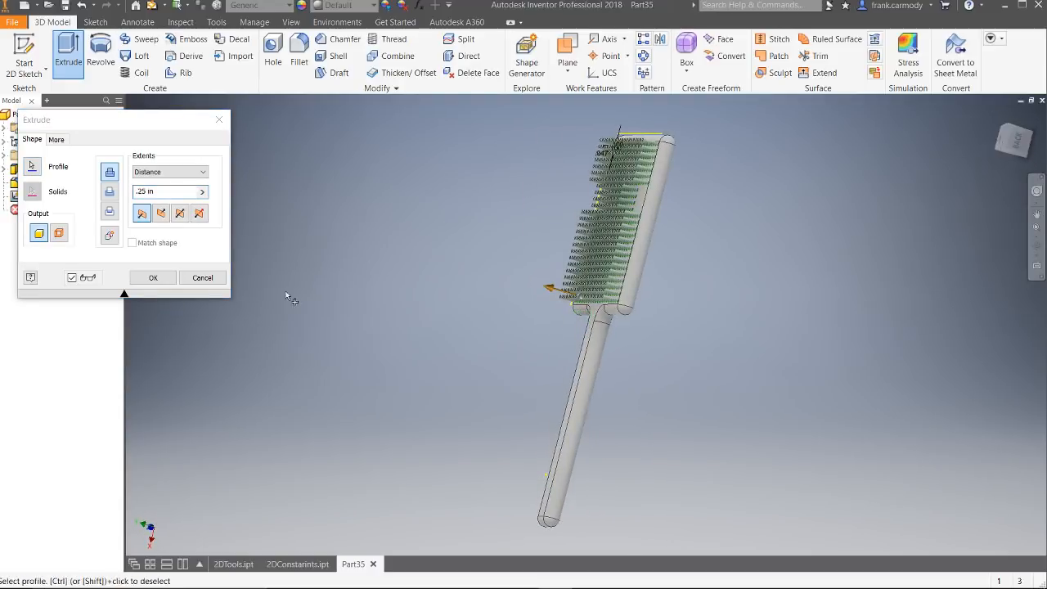
{"action": "double_click", "coordinate": [144, 192]}
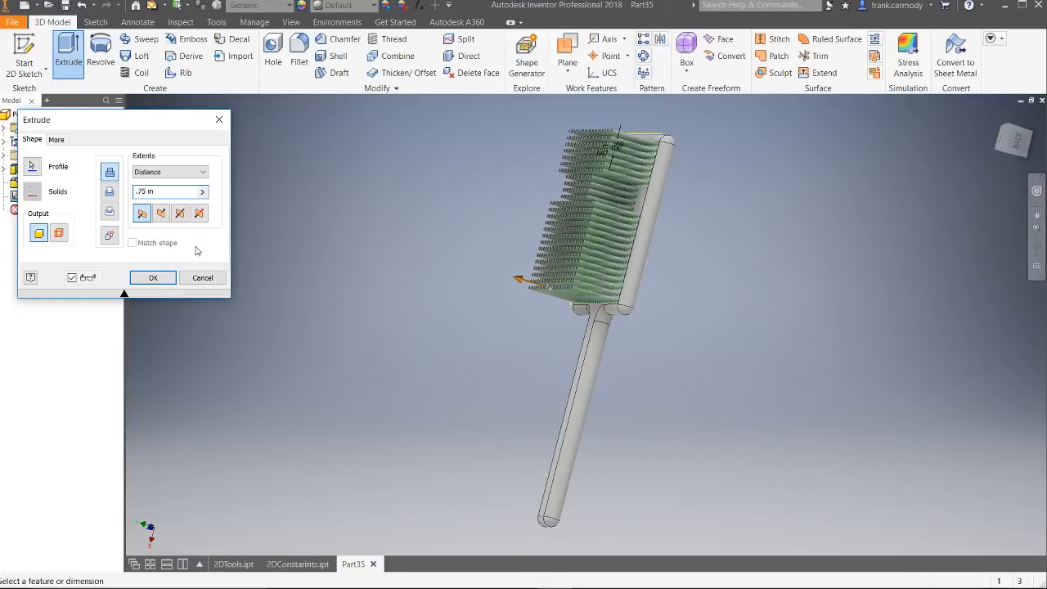
{"action": "left_click", "coordinate": [174, 275]}
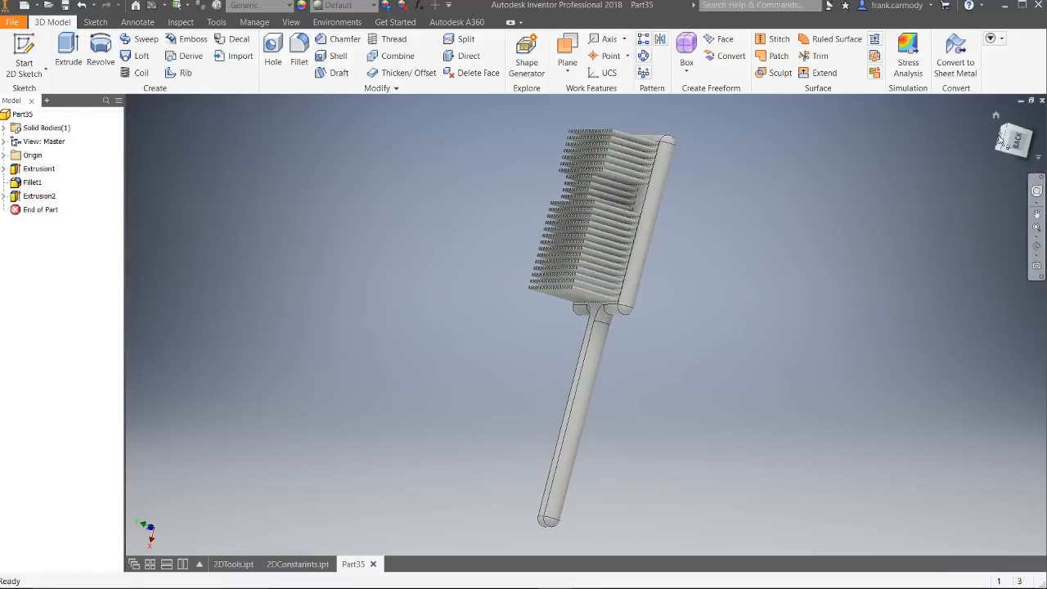
Step: Examine the bristled paddle from the side and from its underside
{"action": "left_click_drag", "start_coordinate": [1009, 141], "coordinate": [1015, 142]}
{"action": "mouse_move", "coordinate": [574, 324]}
{"action": "middle_mouse_down", "text": "shift"}
{"action": "mouse_move", "coordinate": [630, 335]}
{"action": "mouse_move", "coordinate": [647, 295]}
{"action": "mouse_move", "coordinate": [638, 213]}
{"action": "mouse_move", "coordinate": [572, 204]}
{"action": "mouse_move", "coordinate": [523, 327]}
{"action": "mouse_move", "coordinate": [573, 237]}
{"action": "mouse_move", "coordinate": [638, 270]}
{"action": "mouse_move", "coordinate": [614, 319]}
{"action": "middle_mouse_up", "text": "shift"}
{"action": "left_click_drag", "start_coordinate": [1013, 141], "coordinate": [1013, 143]}
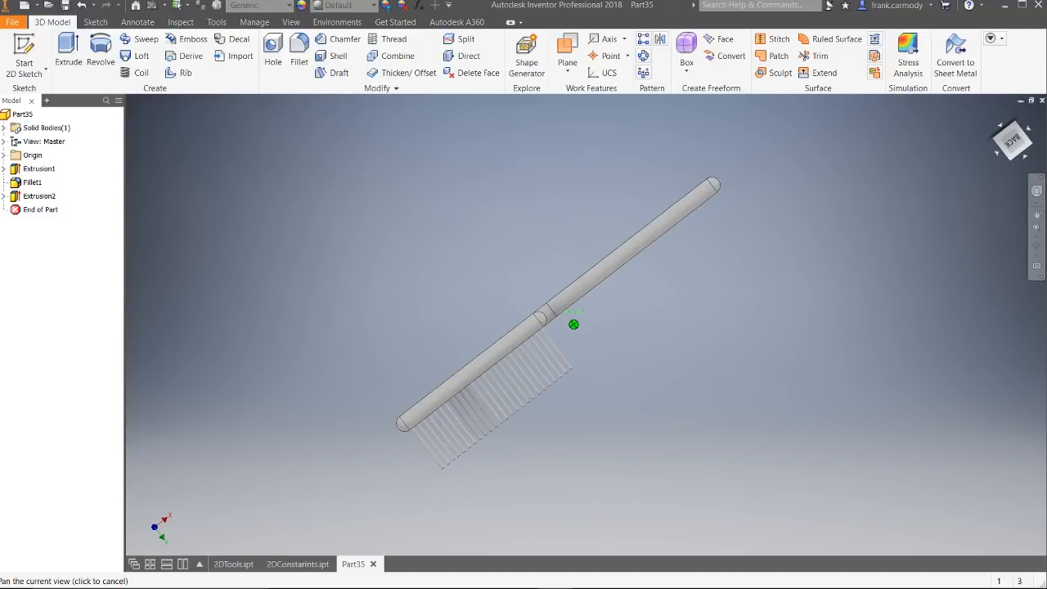
{"action": "mouse_move", "coordinate": [573, 324]}
{"action": "middle_mouse_down", "text": "shift"}
{"action": "mouse_move", "coordinate": [604, 250]}
{"action": "mouse_move", "coordinate": [588, 409]}
{"action": "mouse_move", "coordinate": [572, 426]}
{"action": "mouse_move", "coordinate": [528, 454]}
{"action": "mouse_move", "coordinate": [471, 433]}
{"action": "mouse_move", "coordinate": [433, 397]}
{"action": "mouse_move", "coordinate": [416, 425]}
{"action": "middle_mouse_up", "text": "shift"}
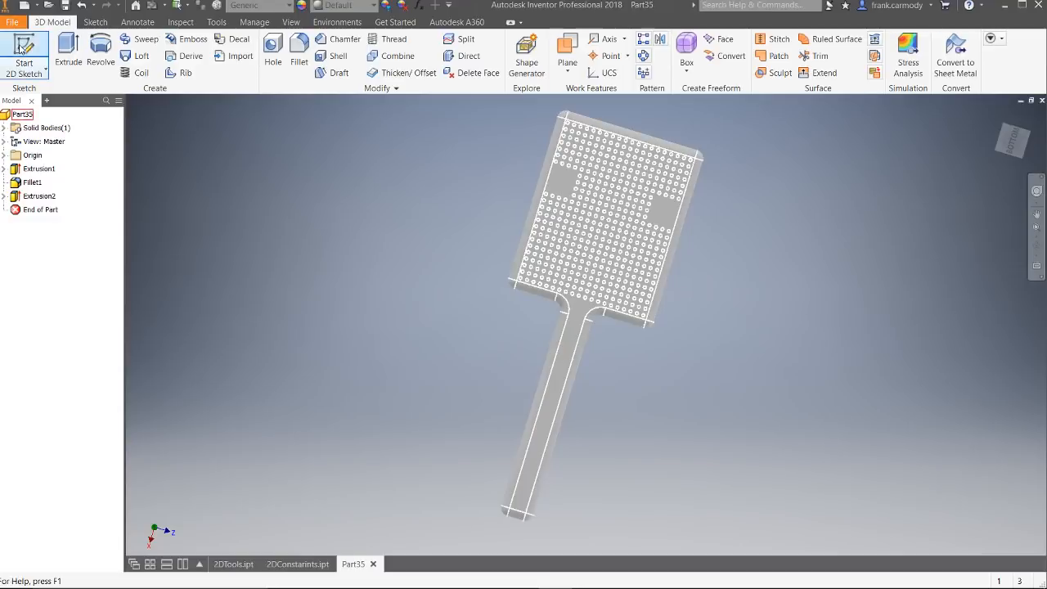
Step: Start a sketch on the head's bare face and place a point near its centre, at about X -3.868 in, Y -0.210 in
{"action": "left_click", "coordinate": [15, 72]}
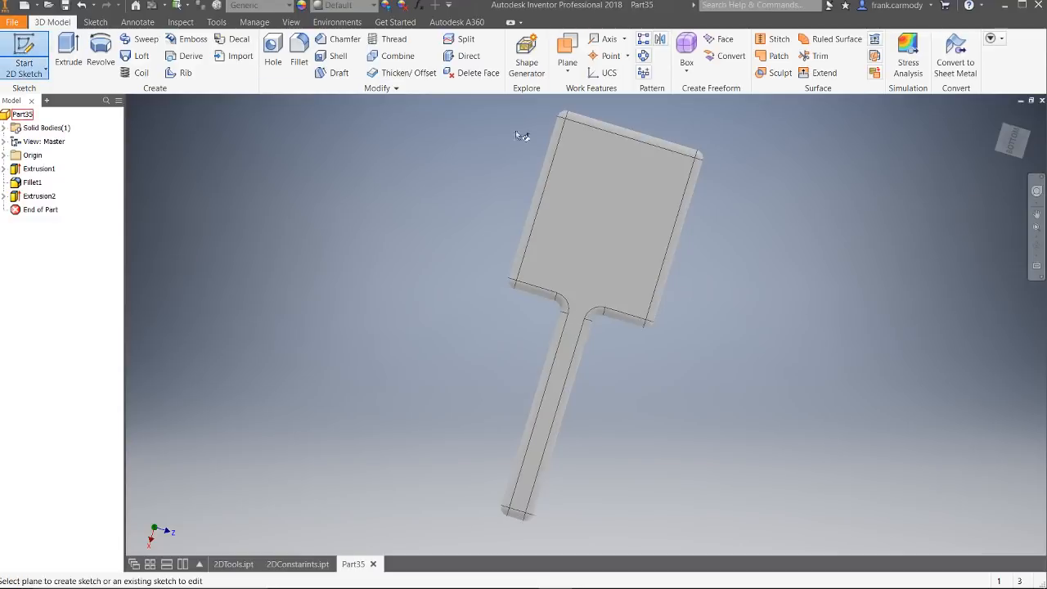
{"action": "left_click", "coordinate": [608, 216]}
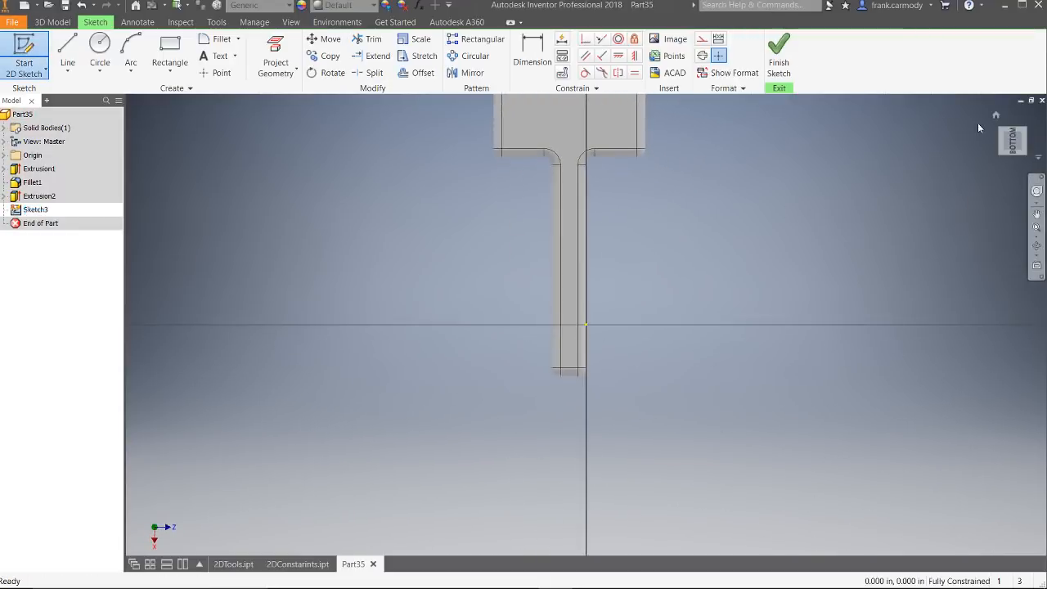
{"action": "middle_click_drag", "start_coordinate": [771, 170], "coordinate": [771, 386]}
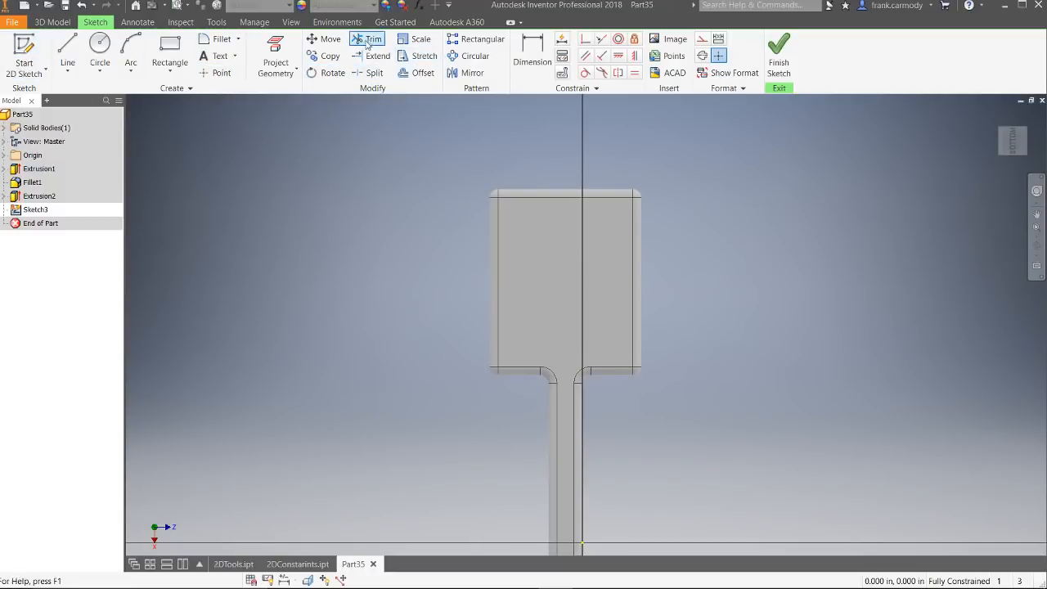
{"action": "left_click", "coordinate": [214, 74]}
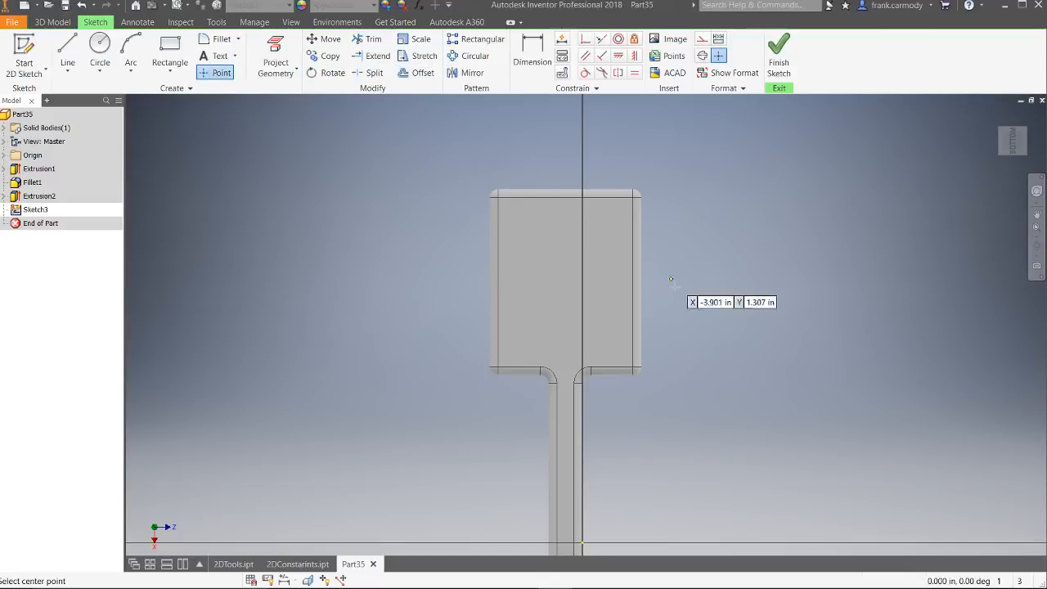
{"action": "left_click", "coordinate": [567, 281]}
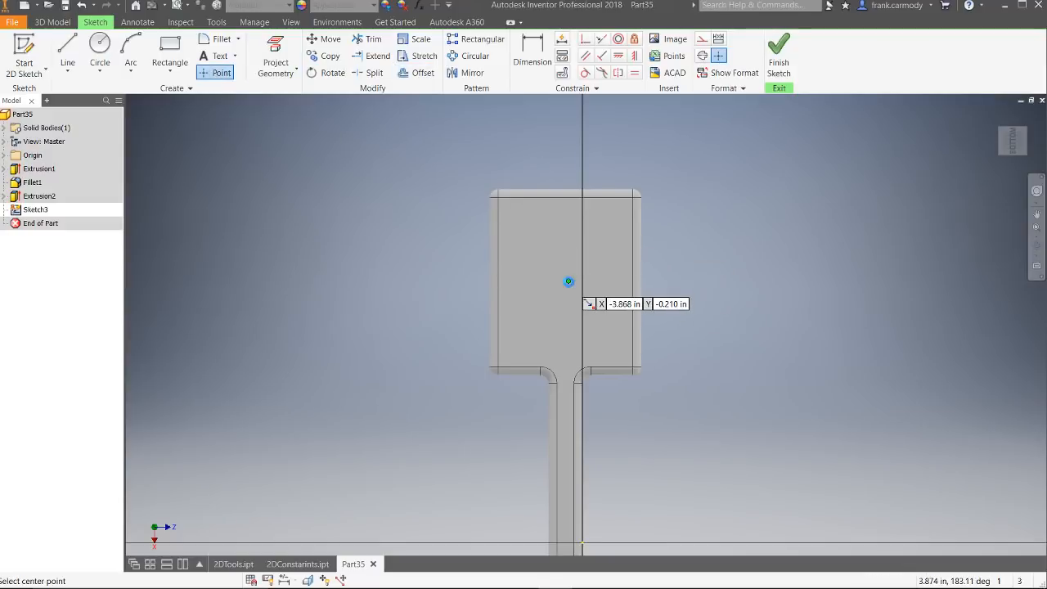
{"action": "right_click", "coordinate": [722, 270]}
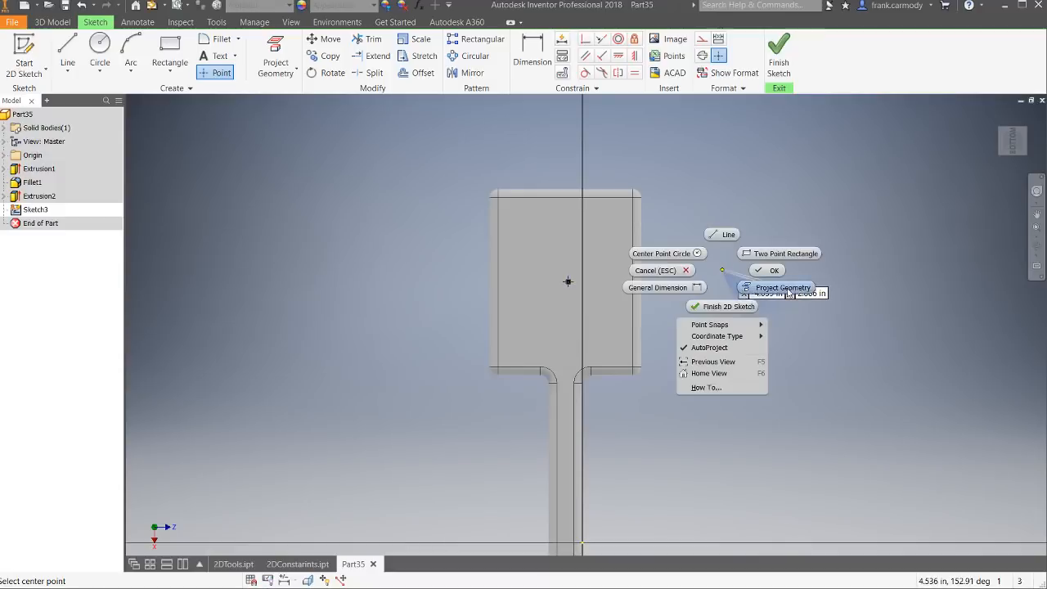
{"action": "left_click", "coordinate": [725, 269]}
{"action": "right_click", "coordinate": [725, 268]}
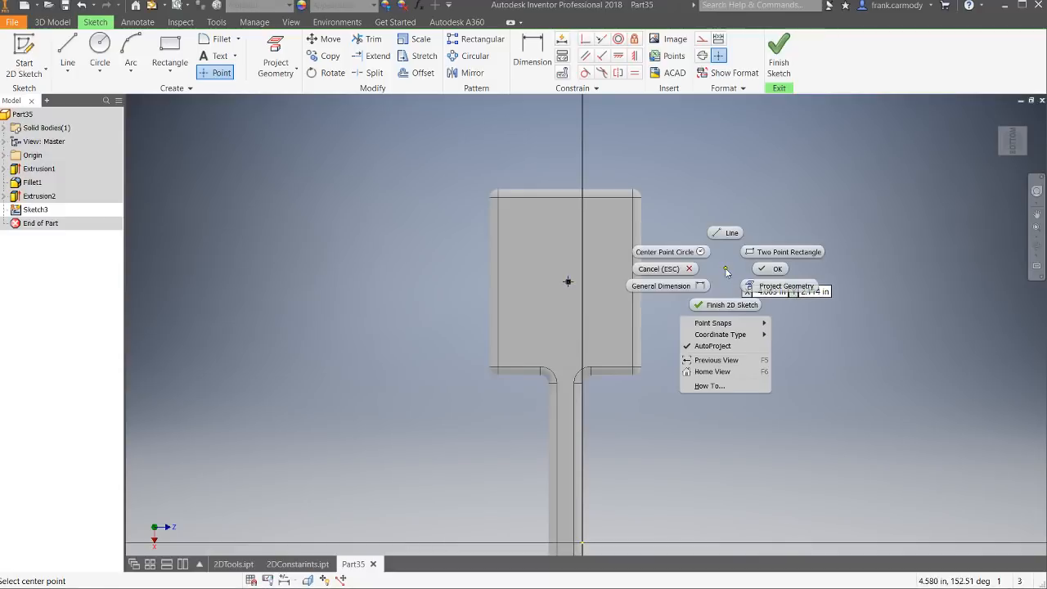
{"action": "left_click", "coordinate": [762, 271]}
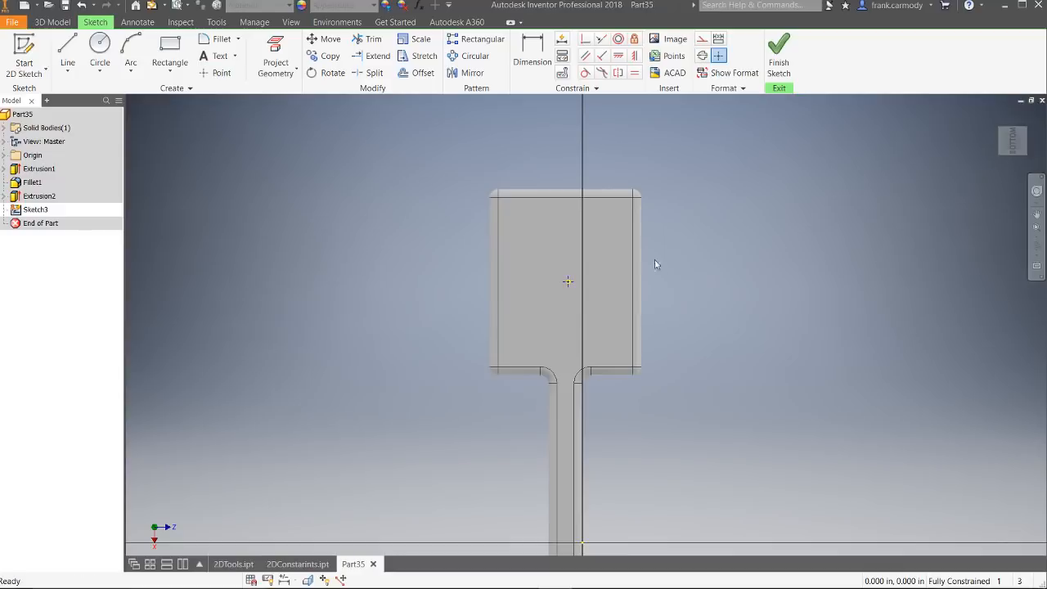
Step: Sketch a small circle about 0.047 in in diameter, vertically aligned with the centre point and near the head's outer end
{"action": "left_click", "coordinate": [100, 49]}
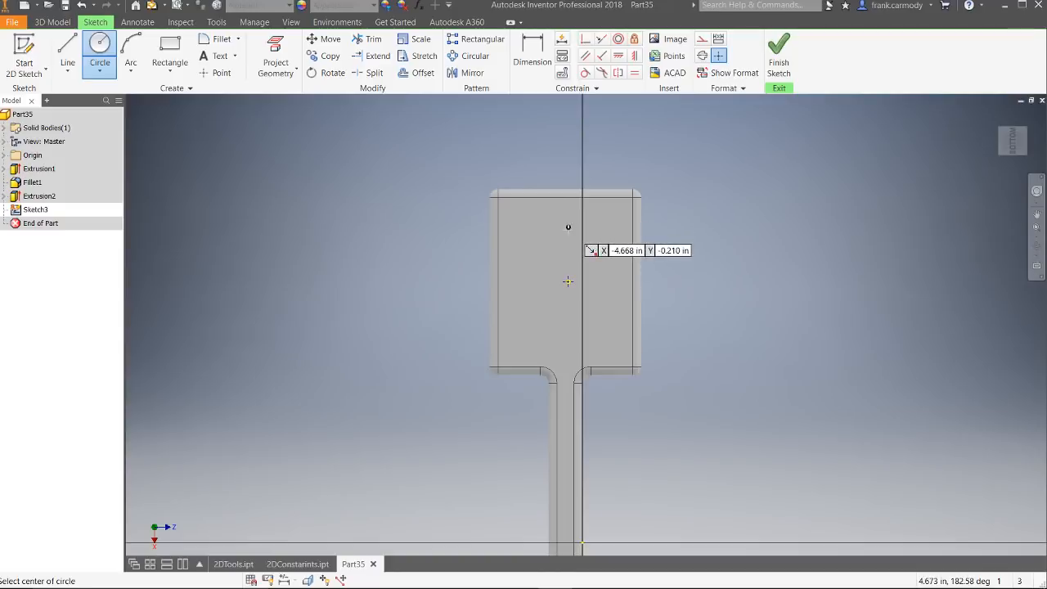
{"action": "left_click", "coordinate": [569, 225]}
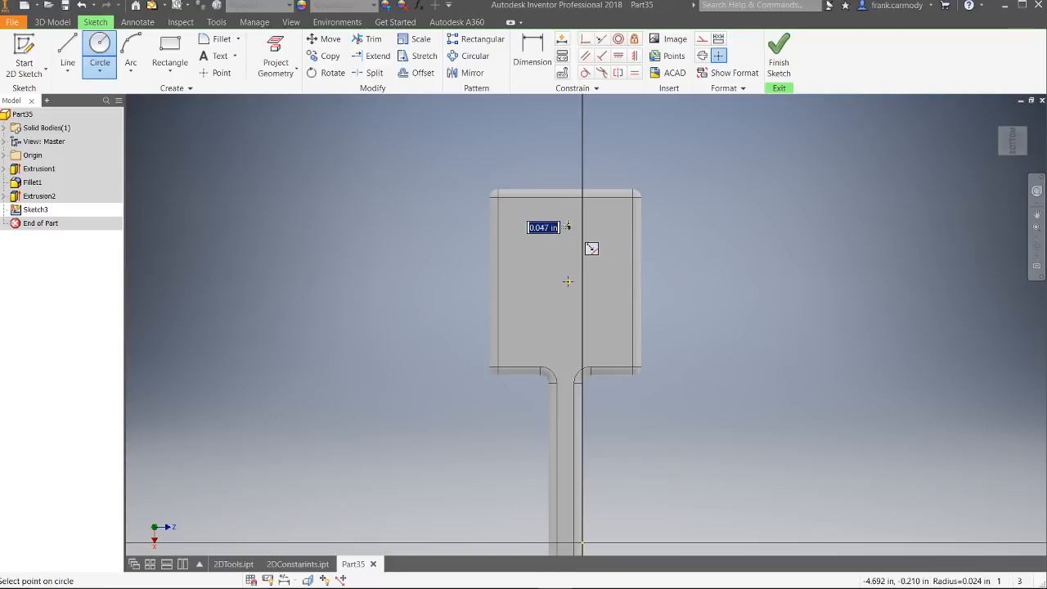
{"action": "left_click", "coordinate": [567, 226]}
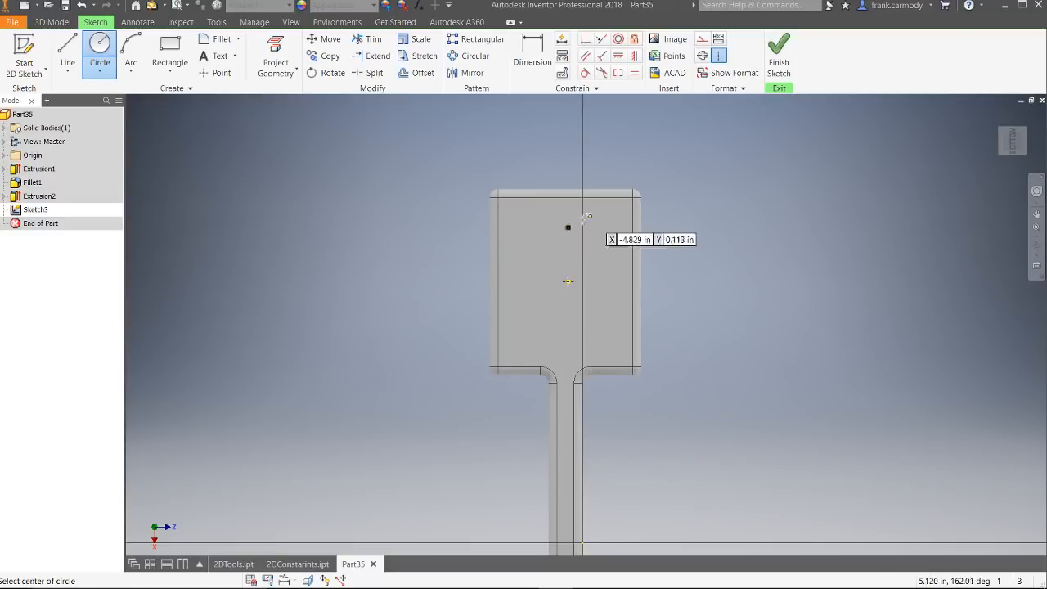
{"action": "scroll", "coordinate": [573, 227], "scroll_direction": "down", "scroll_amount": 3}
{"action": "scroll", "coordinate": [571, 246], "scroll_direction": "up", "scroll_amount": 5}
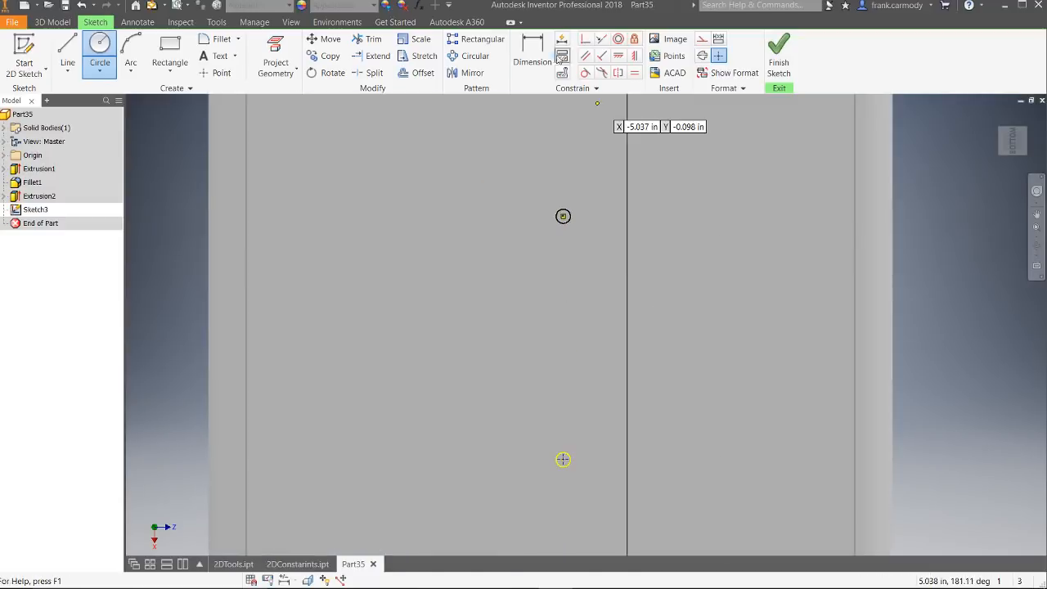
Step: Create a circular pattern of the small circle around the centre point with 30 instances over 360 deg
{"action": "left_click", "coordinate": [470, 57]}
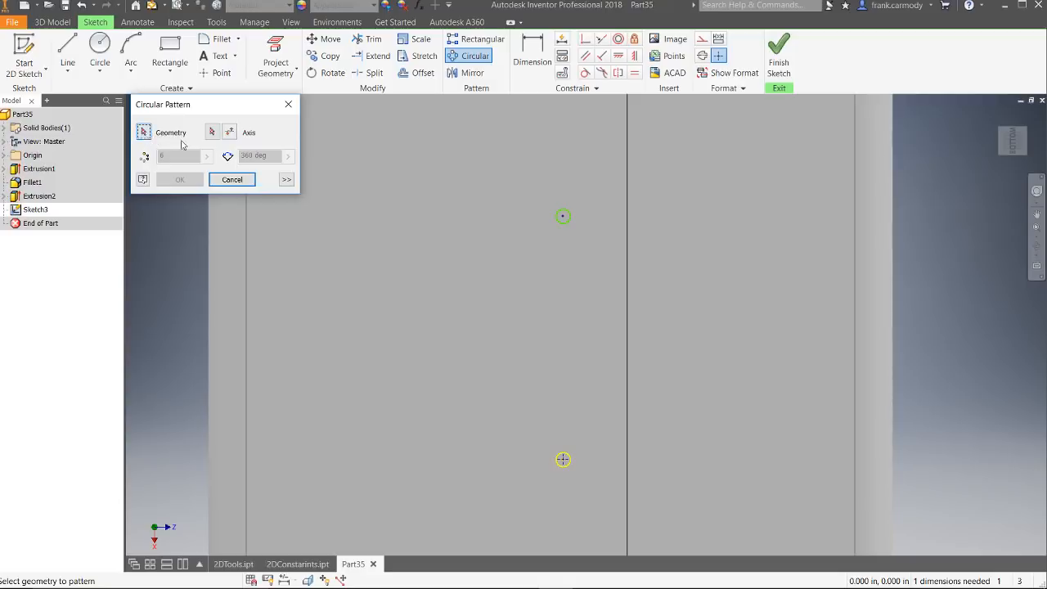
{"action": "left_click", "coordinate": [563, 218]}
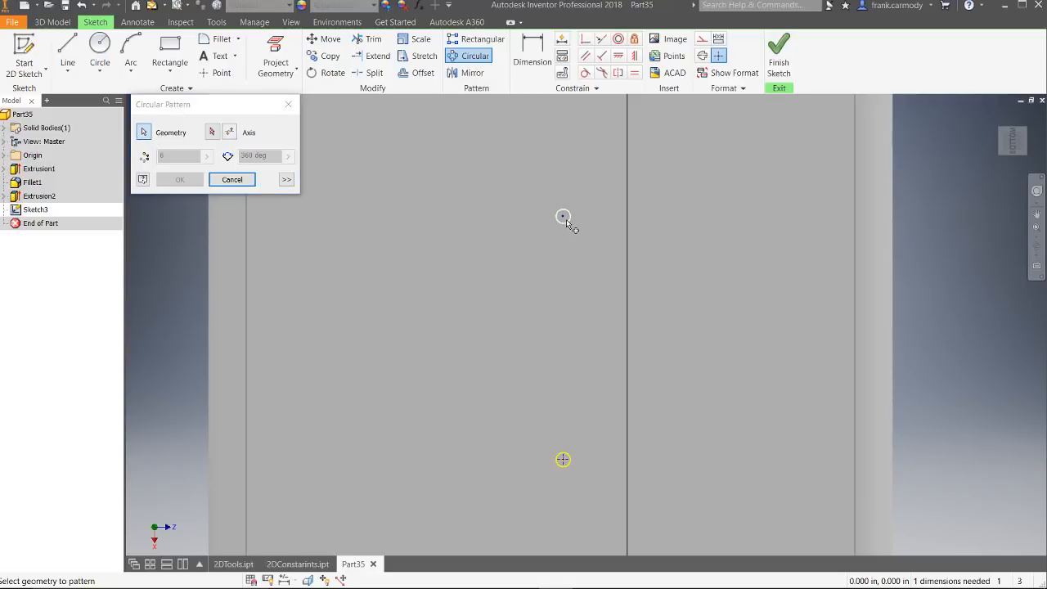
{"action": "left_click", "coordinate": [213, 133]}
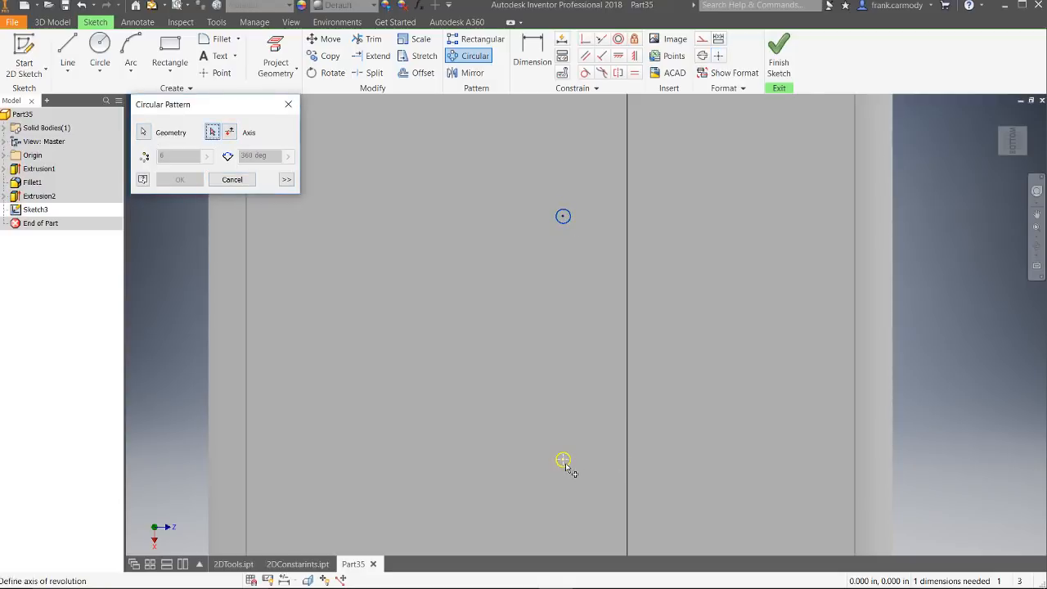
{"action": "left_click", "coordinate": [564, 461]}
{"action": "scroll", "coordinate": [684, 420], "scroll_direction": "up", "scroll_amount": 4}
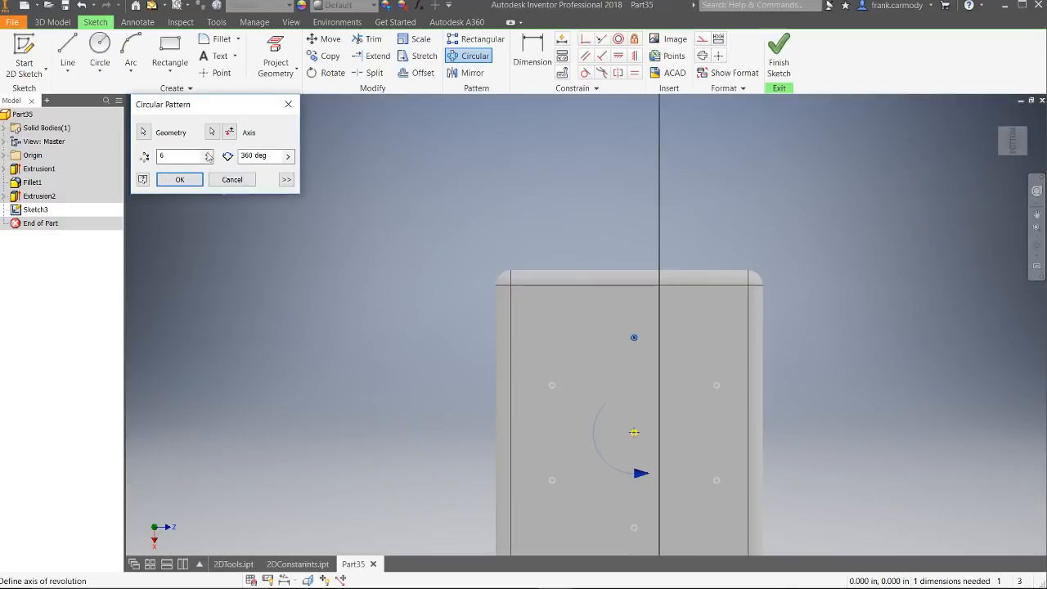
{"action": "left_click_drag", "start_coordinate": [172, 159], "coordinate": [112, 147]}
{"action": "type", "text": "20"}
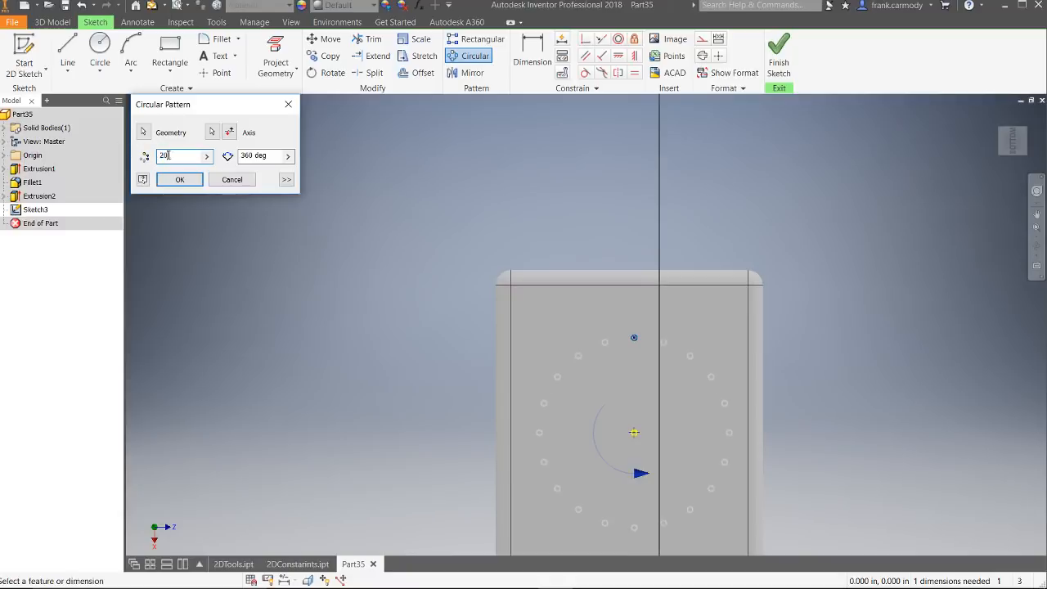
{"action": "type", "text": "30"}
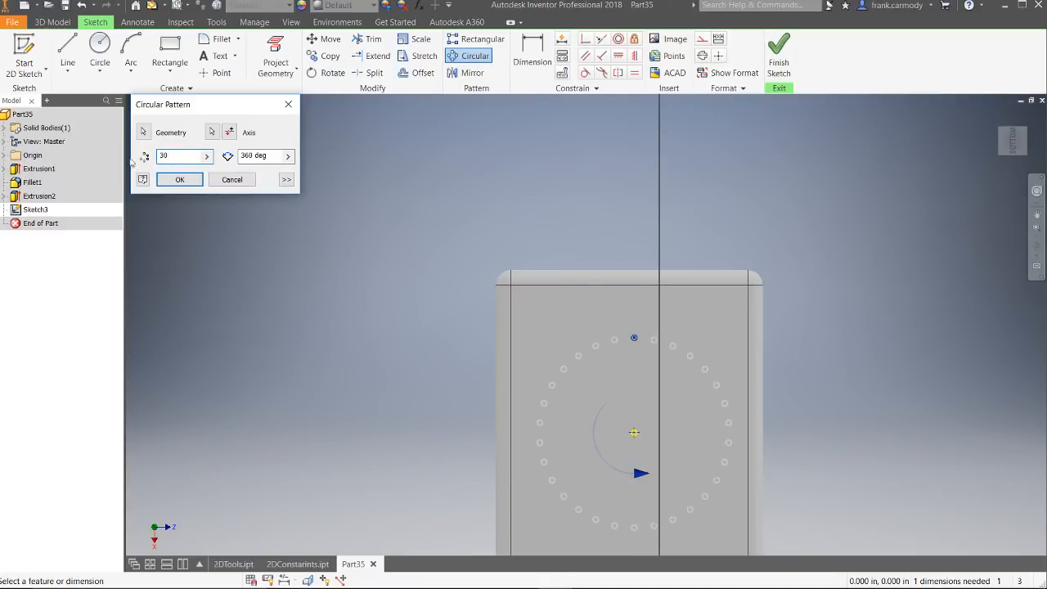
{"action": "left_click", "coordinate": [185, 178]}
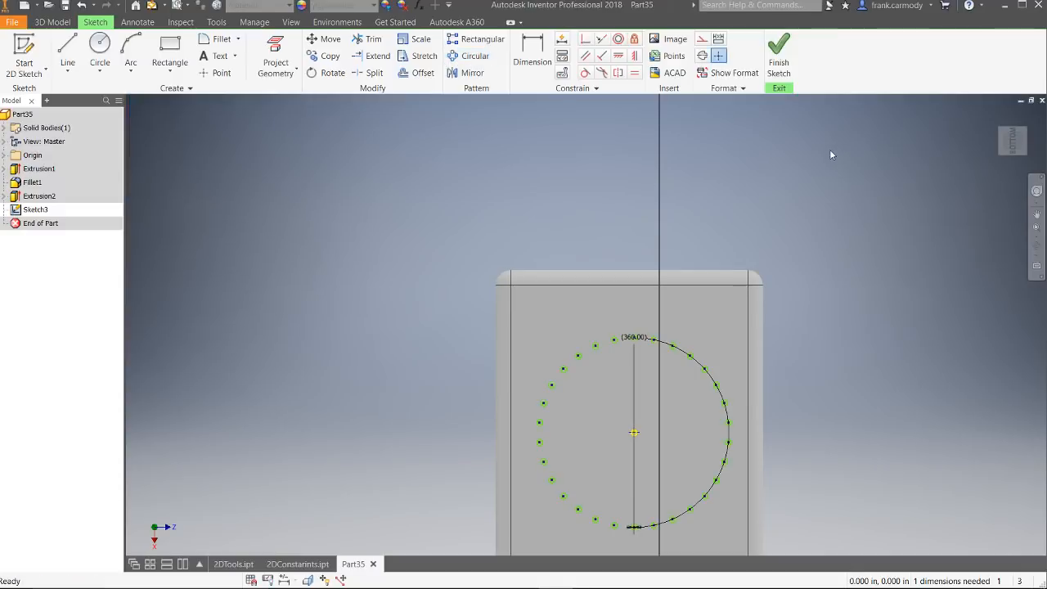
Step: Finish the sketch and extrude all the circularly patterned circles 0.75 in outward from the head as a ring of bristles
{"action": "left_click", "coordinate": [777, 61]}
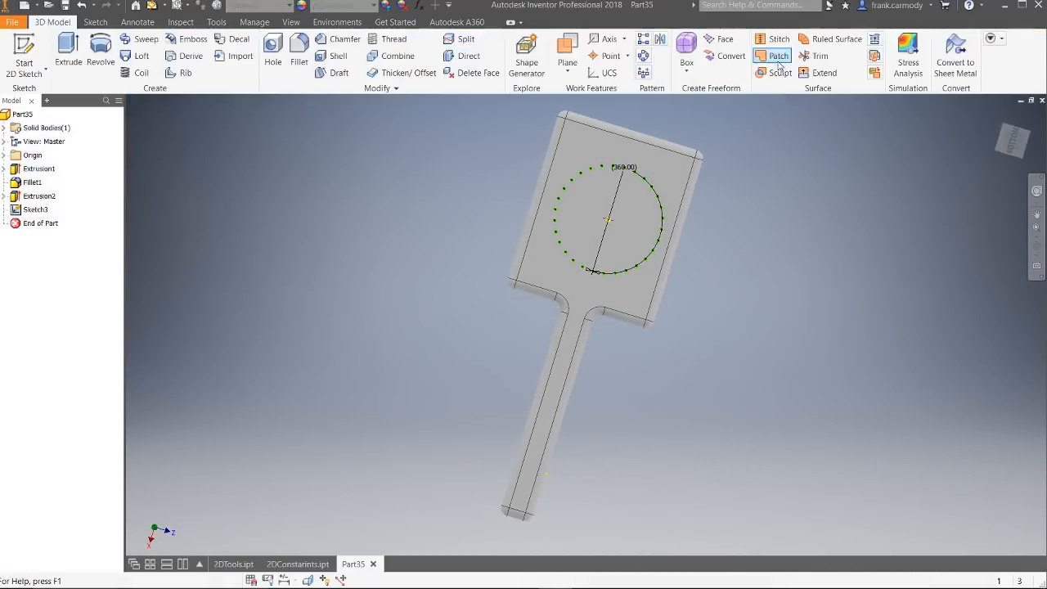
{"action": "left_click", "coordinate": [69, 51]}
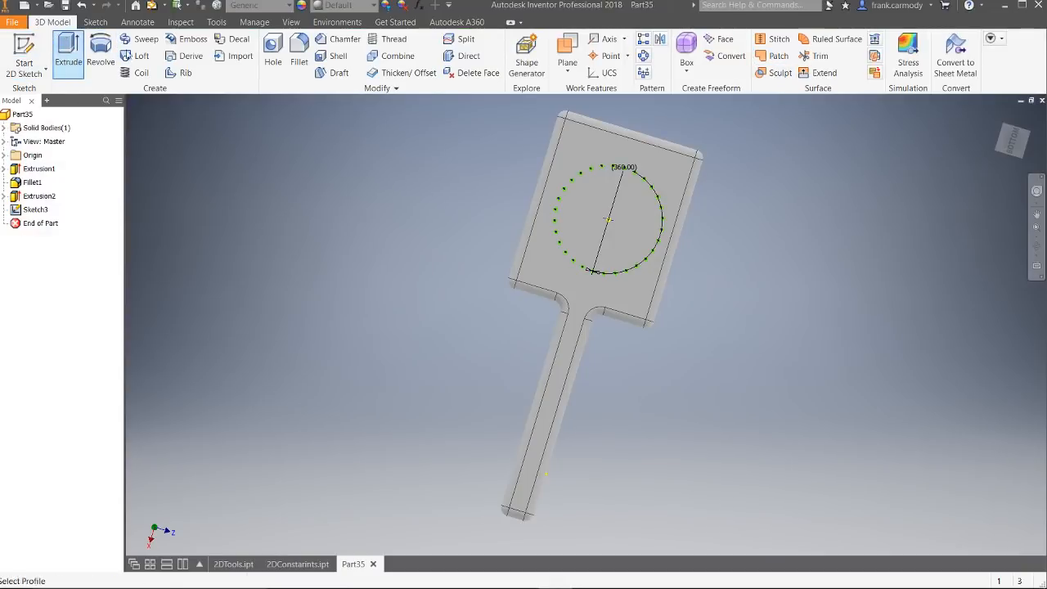
{"action": "left_click_drag", "start_coordinate": [501, 122], "coordinate": [736, 319]}
{"action": "left_click_drag", "start_coordinate": [1013, 142], "coordinate": [925, 119]}
{"action": "mouse_move", "coordinate": [573, 324]}
{"action": "middle_mouse_down", "text": "shift"}
{"action": "mouse_move", "coordinate": [626, 328]}
{"action": "mouse_move", "coordinate": [647, 348]}
{"action": "middle_mouse_up", "text": "shift"}
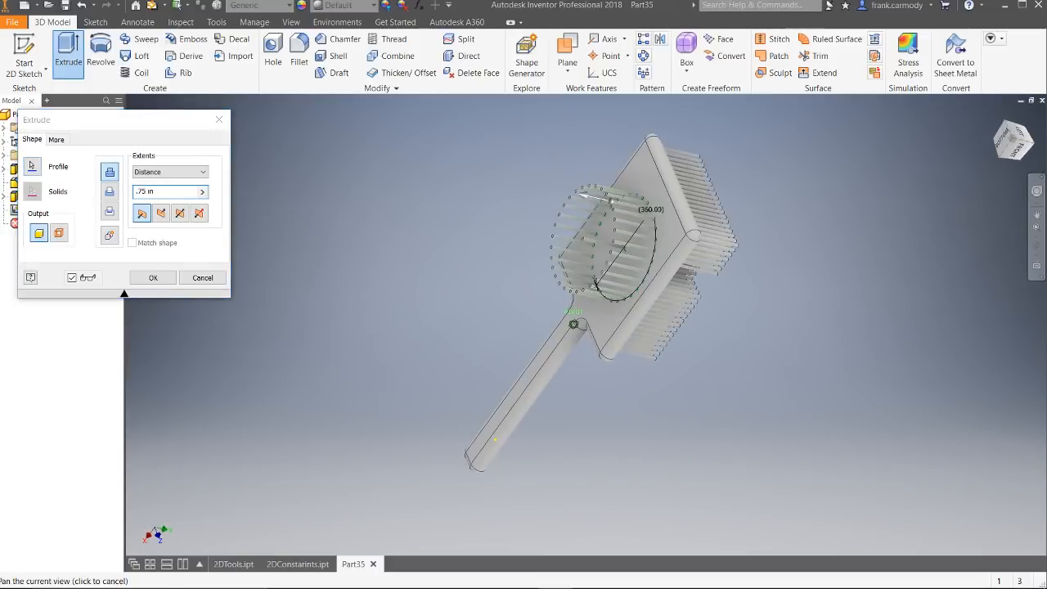
{"action": "left_click", "coordinate": [151, 279]}
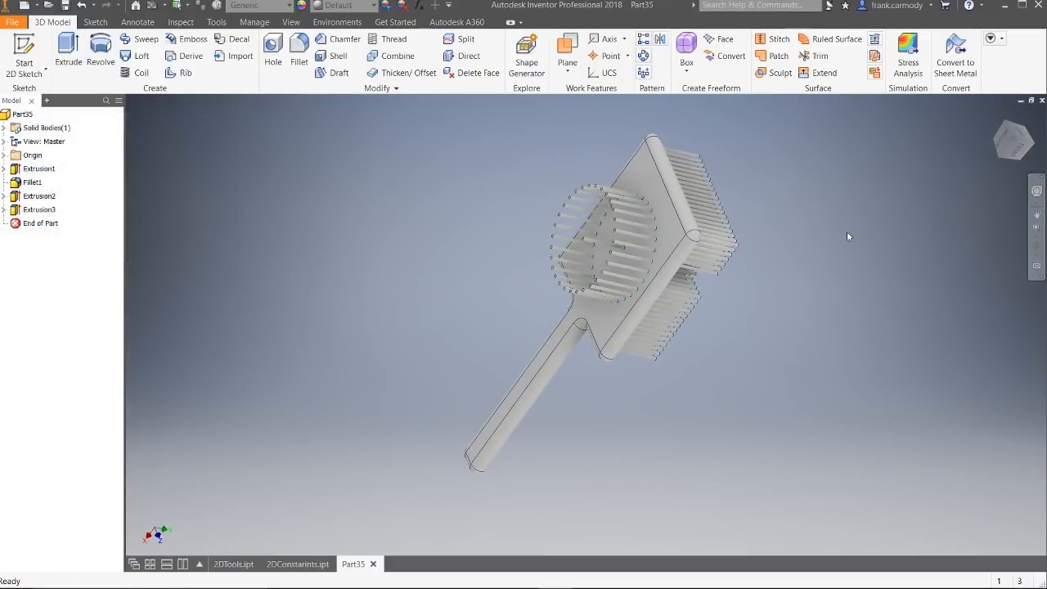
{"action": "mouse_move", "coordinate": [1014, 150]}
{"action": "left_mouse_down"}
{"action": "mouse_move", "coordinate": [966, 212]}
{"action": "mouse_move", "coordinate": [876, 246]}
{"action": "mouse_move", "coordinate": [843, 327]}
{"action": "mouse_move", "coordinate": [819, 254]}
{"action": "left_mouse_up"}
{"action": "mouse_move", "coordinate": [573, 324]}
{"action": "middle_mouse_down", "text": "shift"}
{"action": "mouse_move", "coordinate": [585, 278]}
{"action": "mouse_move", "coordinate": [671, 302]}
{"action": "mouse_move", "coordinate": [639, 352]}
{"action": "mouse_move", "coordinate": [573, 327]}
{"action": "mouse_move", "coordinate": [606, 425]}
{"action": "mouse_move", "coordinate": [655, 360]}
{"action": "mouse_move", "coordinate": [565, 278]}
{"action": "mouse_move", "coordinate": [574, 324]}
{"action": "mouse_move", "coordinate": [565, 336]}
{"action": "mouse_move", "coordinate": [491, 319]}
{"action": "mouse_move", "coordinate": [515, 348]}
{"action": "mouse_move", "coordinate": [796, 304]}
{"action": "middle_mouse_up", "text": "shift"}
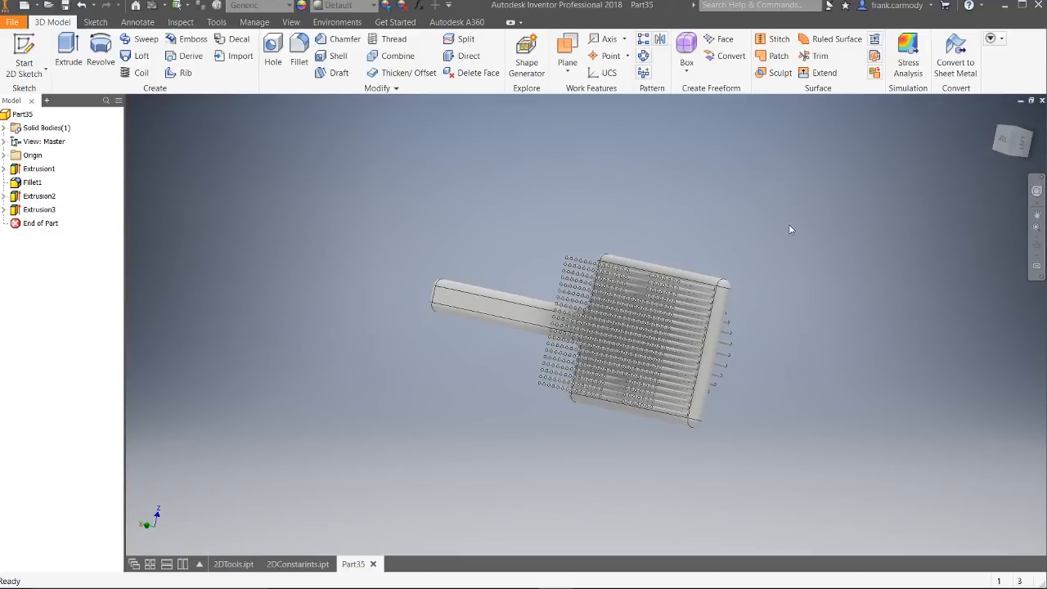